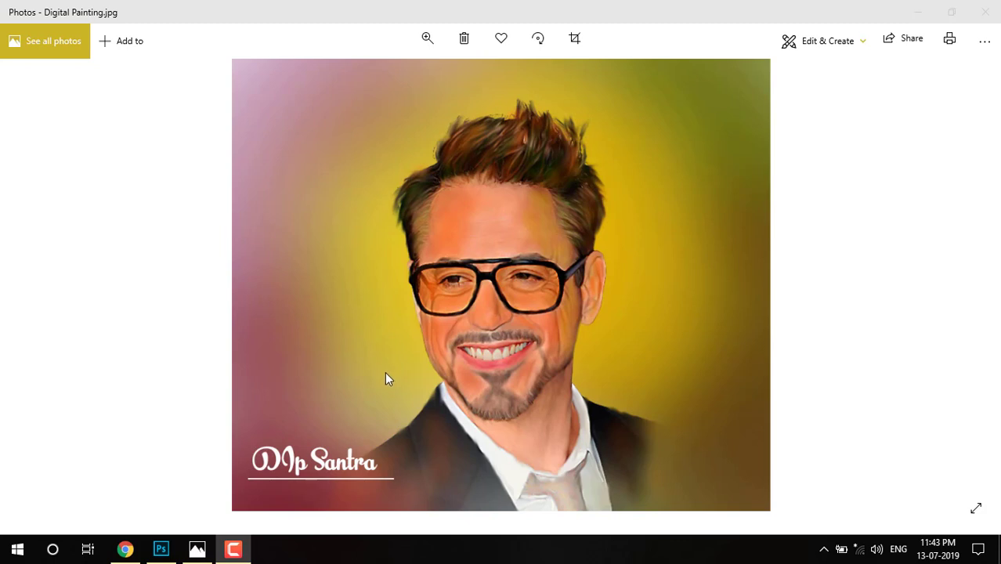
Bring Photoshop forward briefly, then switch to the YouTube channel's Videos page in Chrome
{"action": "left_click", "coordinate": [161, 549]}
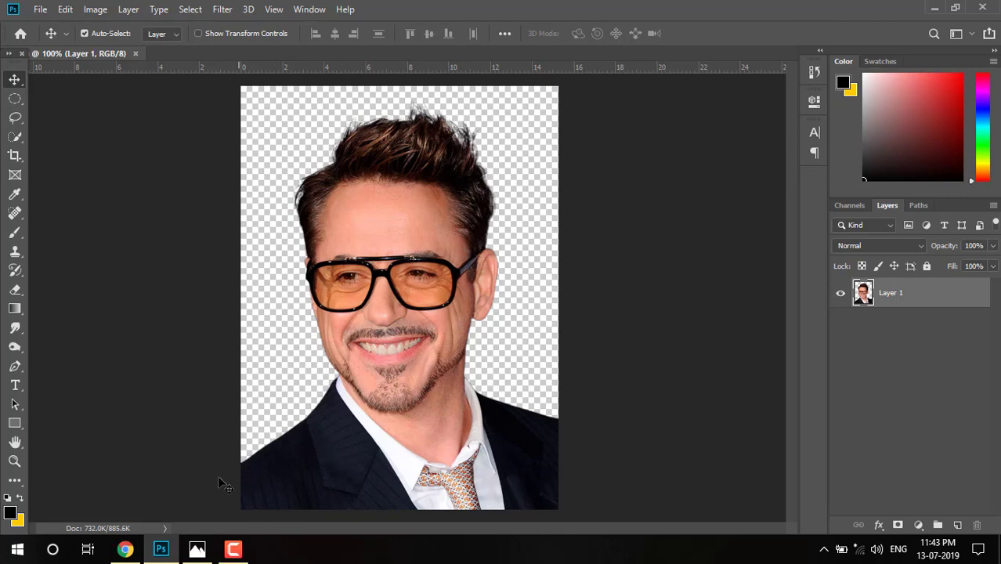
{"action": "left_click", "coordinate": [125, 549]}
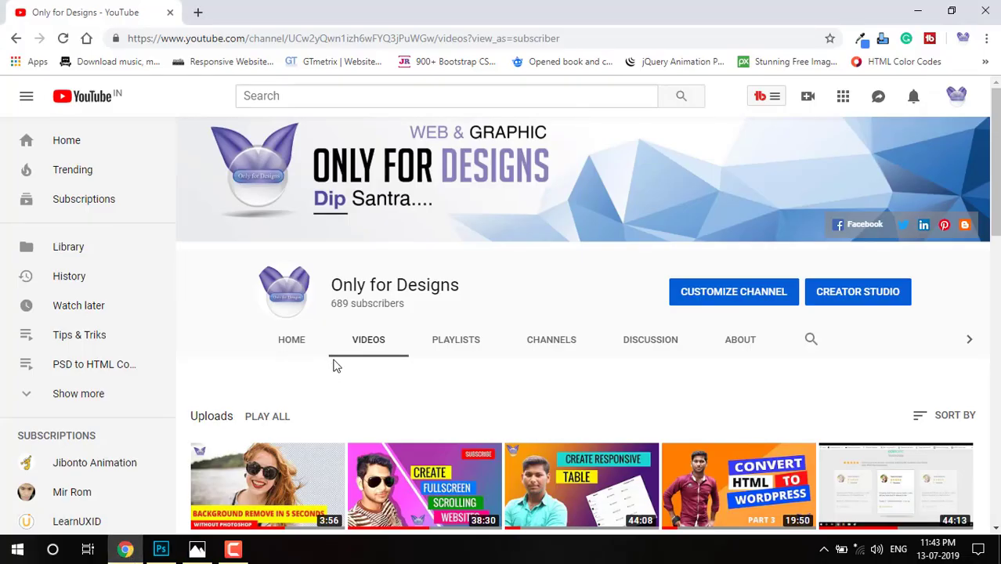
Scroll down the channel's Videos page, then return to the portrait document in Photoshop
{"action": "scroll", "coordinate": [294, 389], "scroll_direction": "down", "scroll_amount": 2}
{"action": "scroll", "coordinate": [293, 389], "scroll_direction": "down", "scroll_amount": 1}
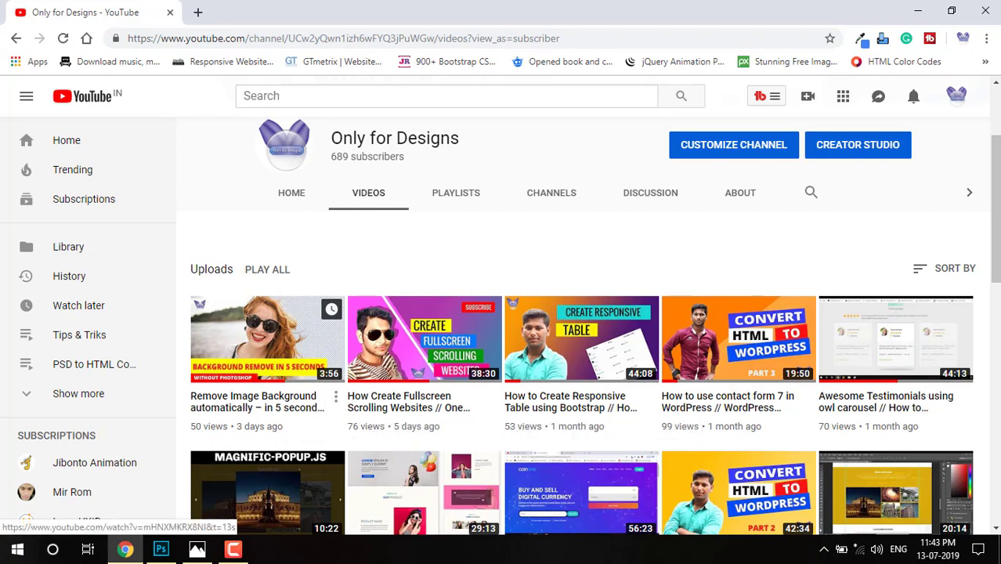
{"action": "left_click", "coordinate": [161, 550]}
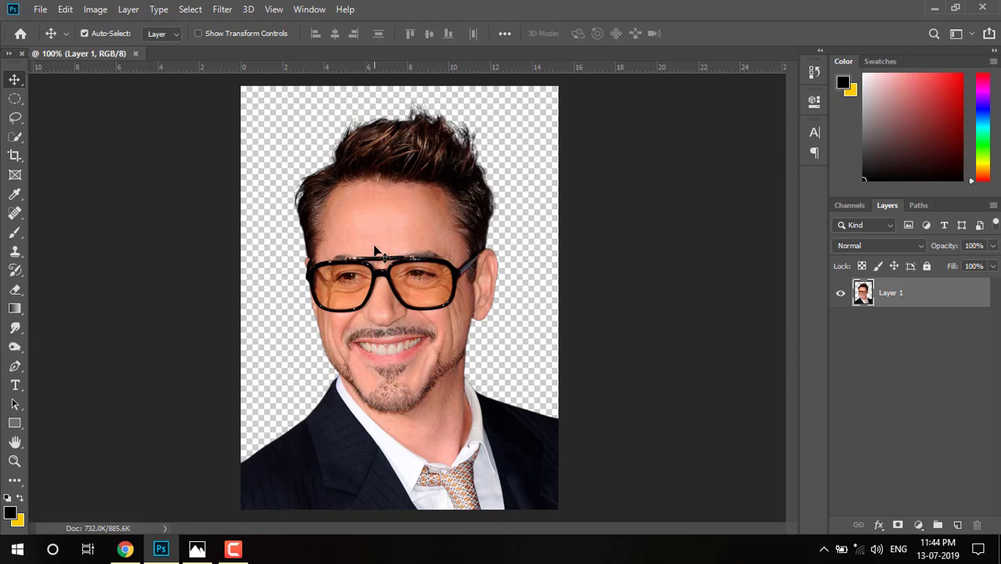
Duplicate the portrait layer to create Layer 1 copy
{"action": "scroll", "coordinate": [369, 249], "scroll_direction": "up", "scroll_amount": 3}
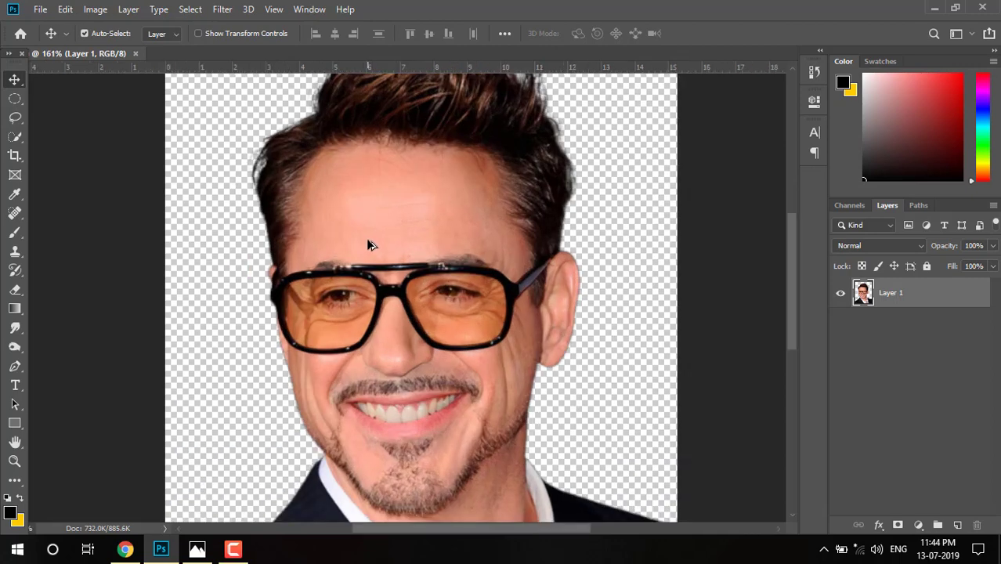
{"action": "scroll", "coordinate": [369, 249], "scroll_direction": "down", "scroll_amount": 4}
{"action": "scroll", "coordinate": [370, 249], "scroll_direction": "up", "scroll_amount": 2}
{"action": "scroll", "coordinate": [185, 139], "scroll_direction": "down", "scroll_amount": 1}
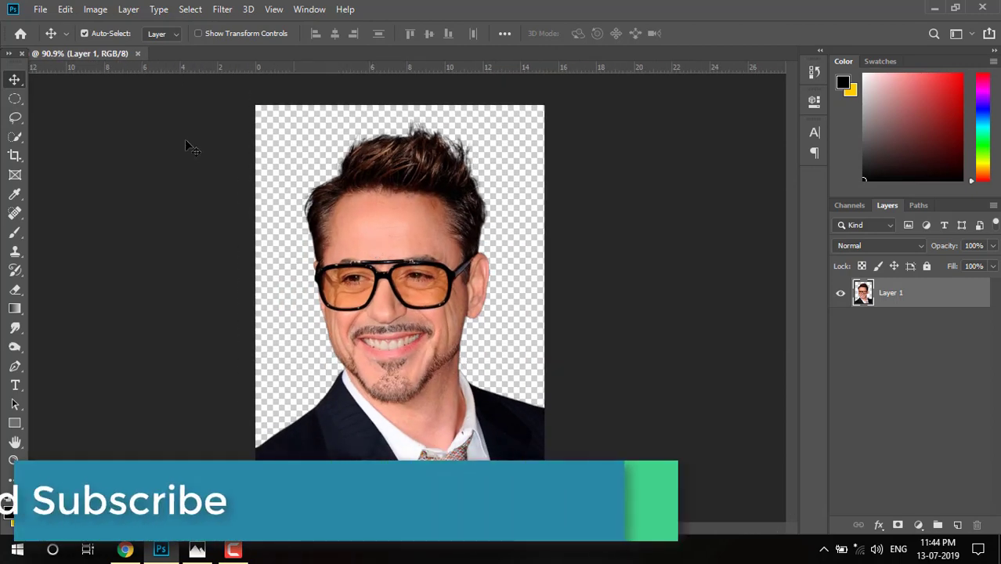
{"action": "scroll", "coordinate": [380, 229], "scroll_direction": "up", "scroll_amount": 1}
{"action": "scroll", "coordinate": [382, 230], "scroll_direction": "up", "scroll_amount": 1}
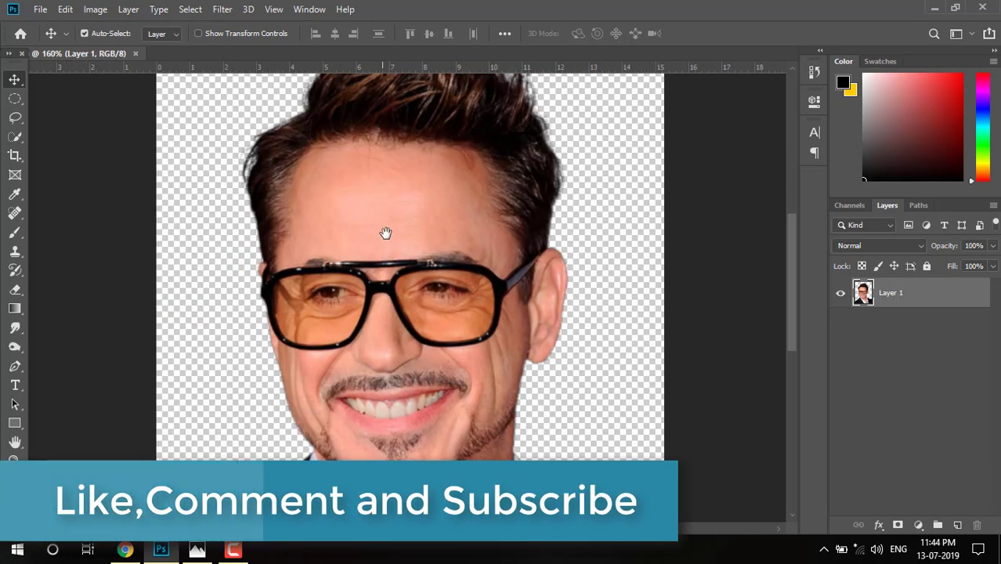
{"action": "scroll", "coordinate": [327, 239], "scroll_direction": "up", "scroll_amount": 1}
{"action": "scroll", "coordinate": [327, 239], "scroll_direction": "down", "scroll_amount": 1}
{"action": "scroll", "coordinate": [393, 220], "scroll_direction": "down", "scroll_amount": 1}
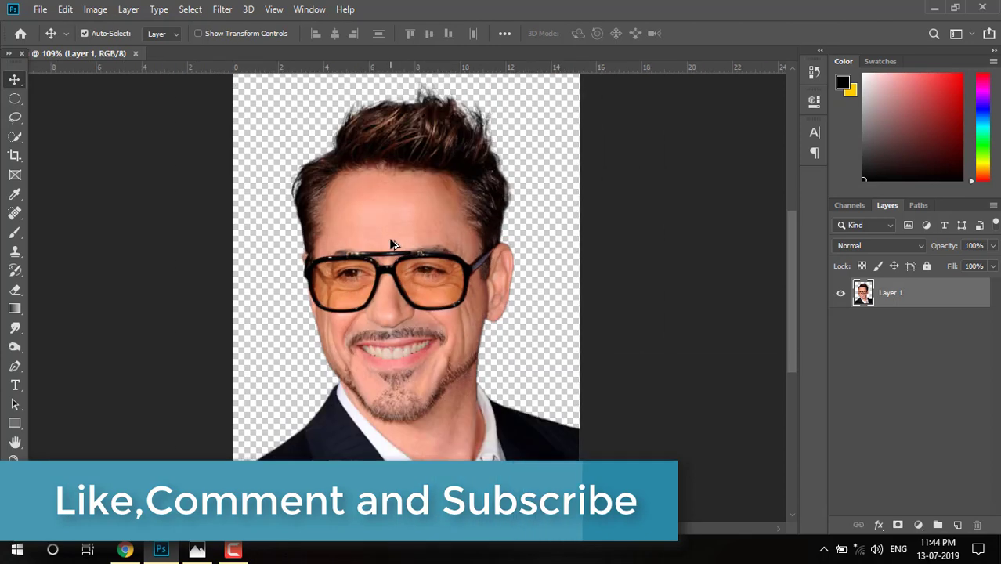
{"action": "left_click_drag", "start_coordinate": [962, 296], "coordinate": [957, 526]}
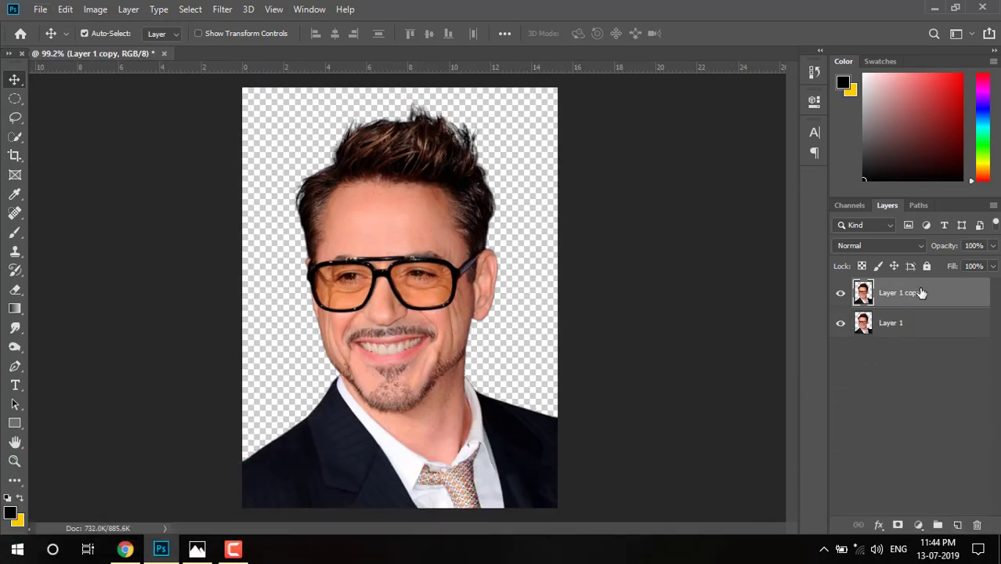
Add a new Layer 2 at the bottom of the stack and fill it with white
{"action": "left_click", "coordinate": [932, 326]}
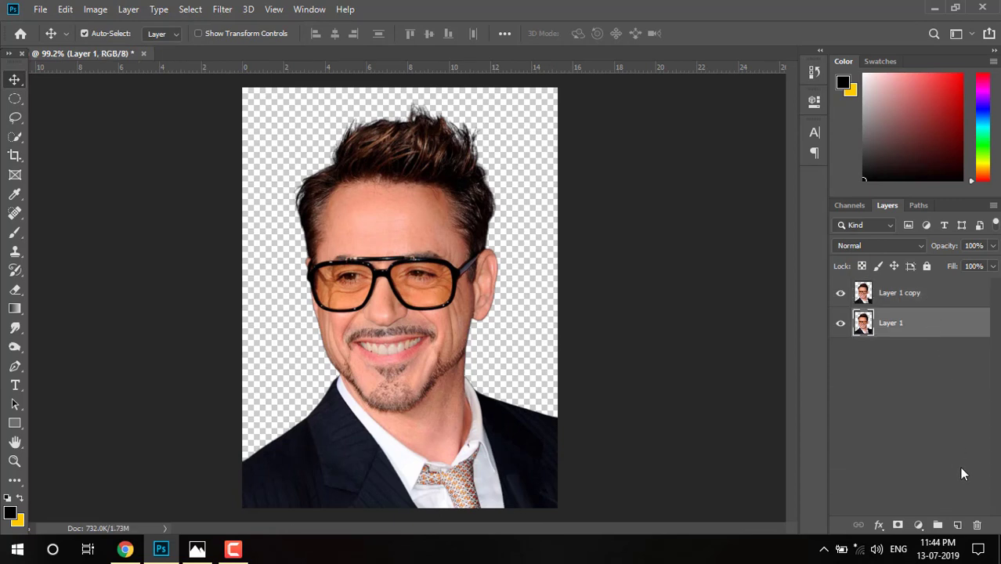
{"action": "left_click", "coordinate": [957, 525]}
{"action": "left_click_drag", "start_coordinate": [940, 331], "coordinate": [937, 382]}
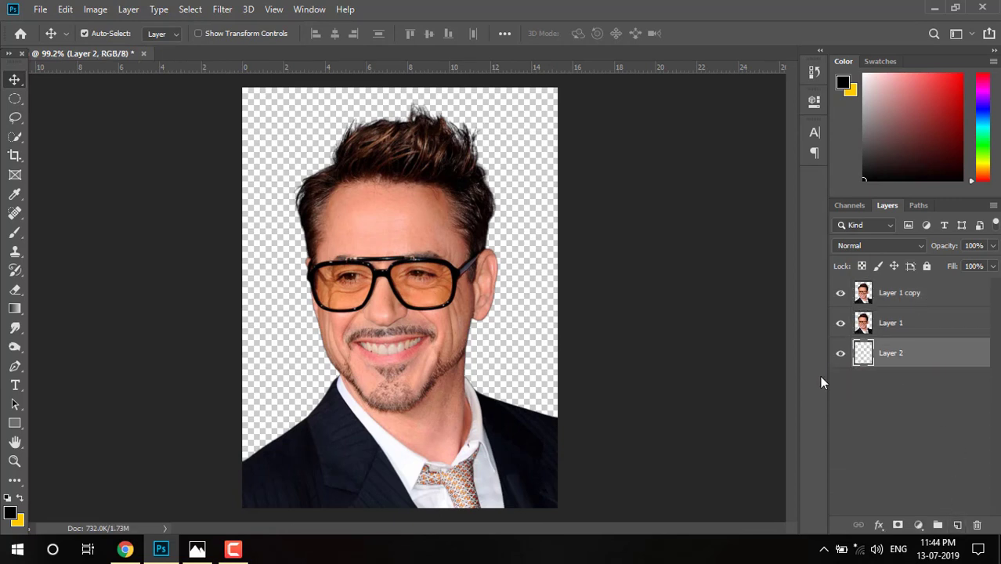
{"action": "left_click", "coordinate": [8, 499]}
{"action": "key", "text": "ctrl+BackSpace"}
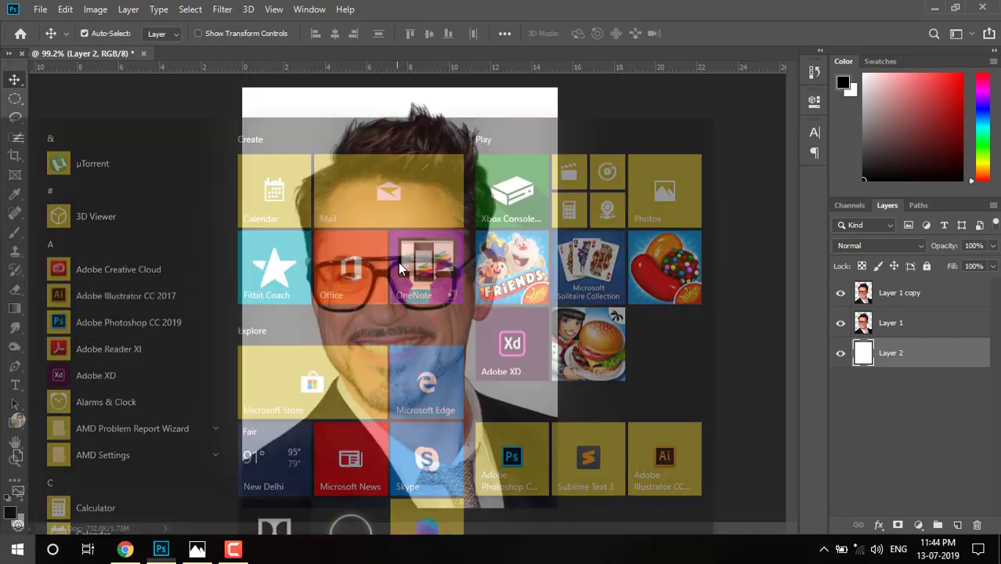
{"action": "scroll", "coordinate": [399, 266], "scroll_direction": "up", "scroll_amount": 3}
{"action": "scroll", "coordinate": [727, 364], "scroll_direction": "down", "scroll_amount": 3}
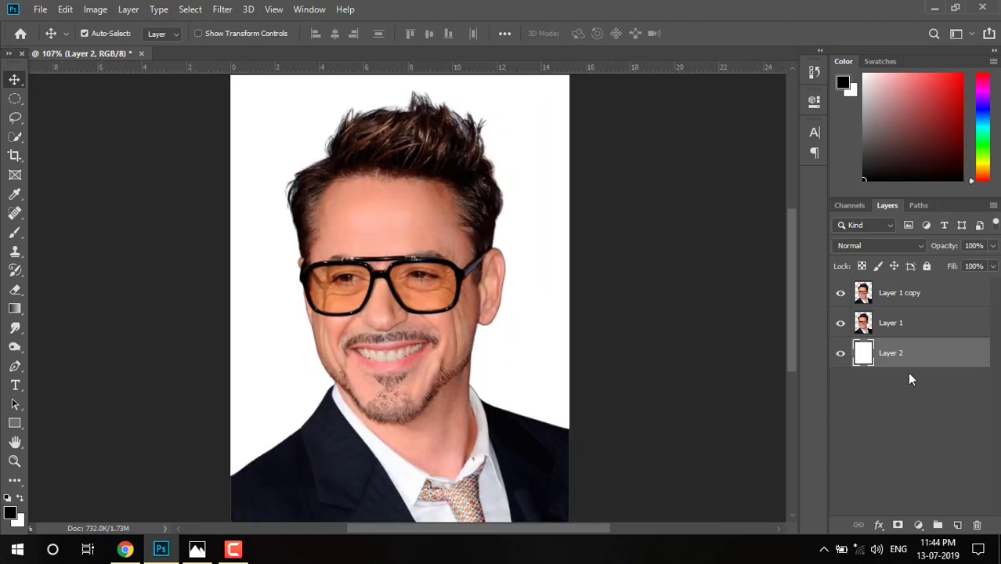
Lock Layer 2, hide the original Layer 1, and select Layer 1 copy
{"action": "left_click", "coordinate": [926, 265]}
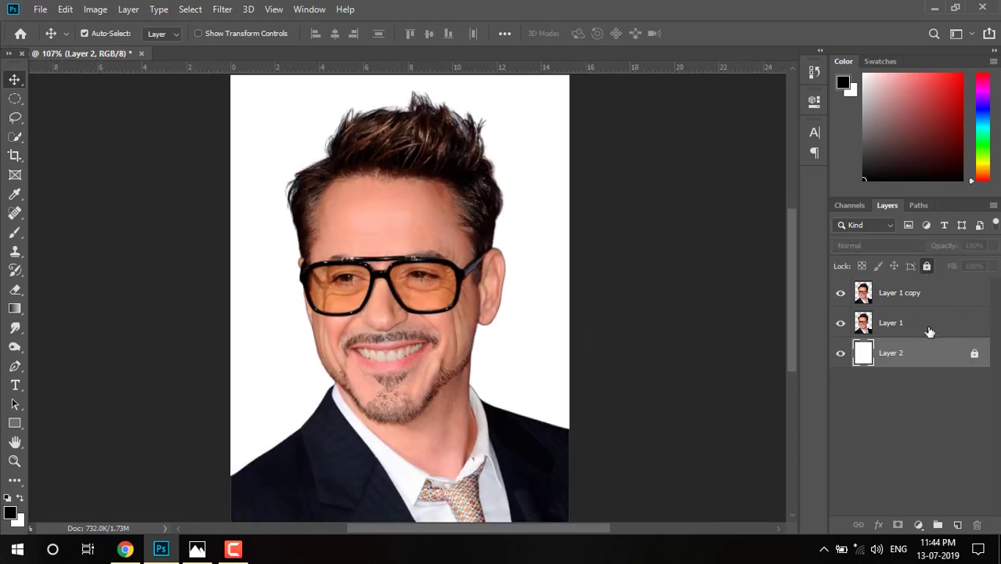
{"action": "left_click", "coordinate": [928, 327]}
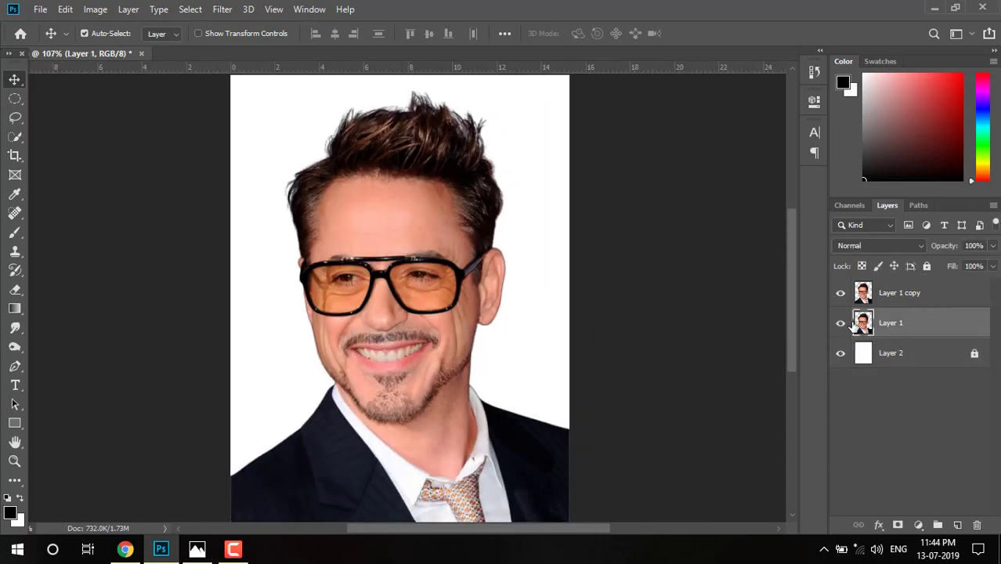
{"action": "left_click", "coordinate": [841, 326]}
{"action": "left_click", "coordinate": [909, 299]}
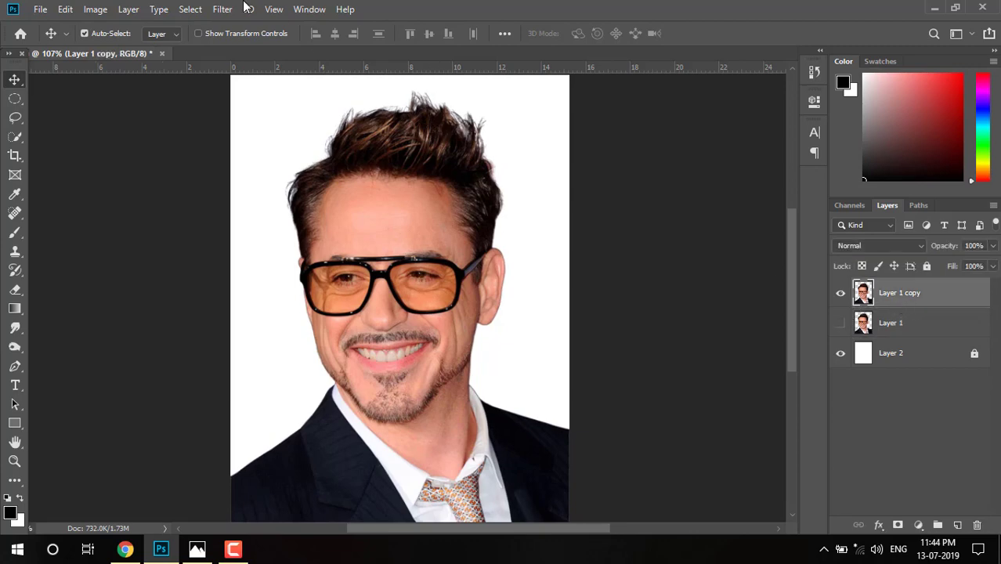
Apply Auto Tone, Auto Contrast and Auto Color to Layer 1 copy
{"action": "left_click", "coordinate": [93, 9]}
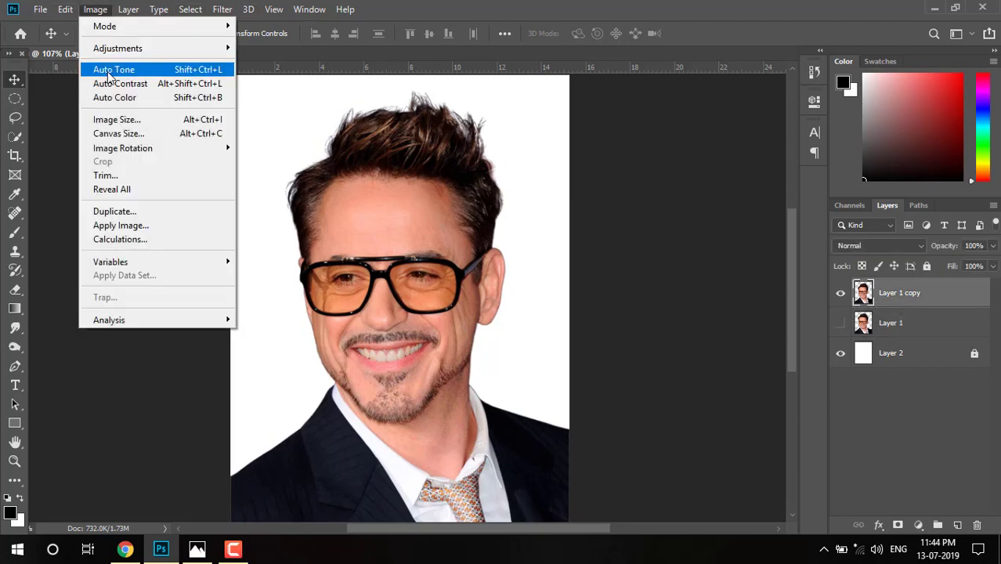
{"action": "left_click", "coordinate": [105, 70]}
{"action": "left_click", "coordinate": [93, 11]}
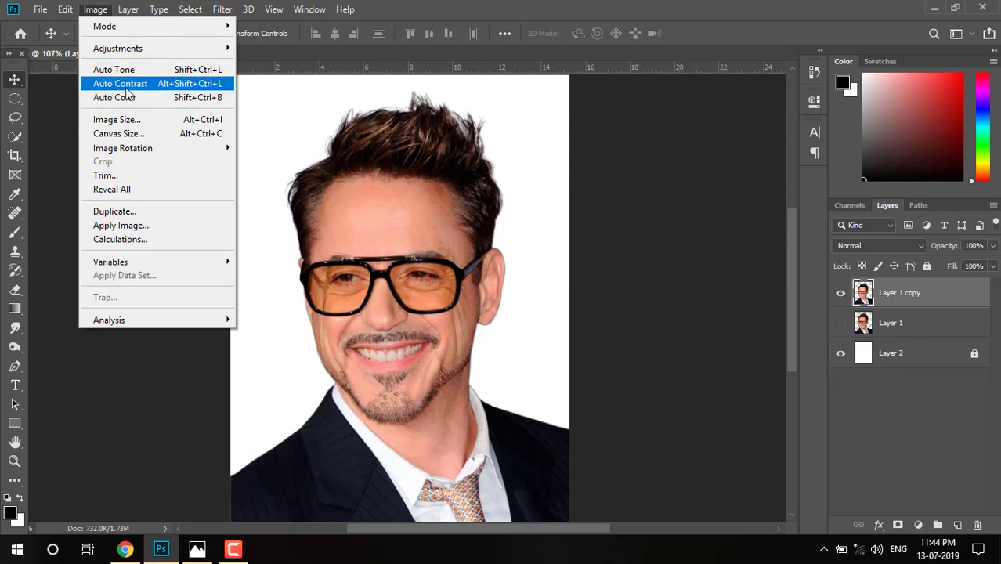
{"action": "left_click", "coordinate": [125, 88]}
{"action": "left_click", "coordinate": [105, 11]}
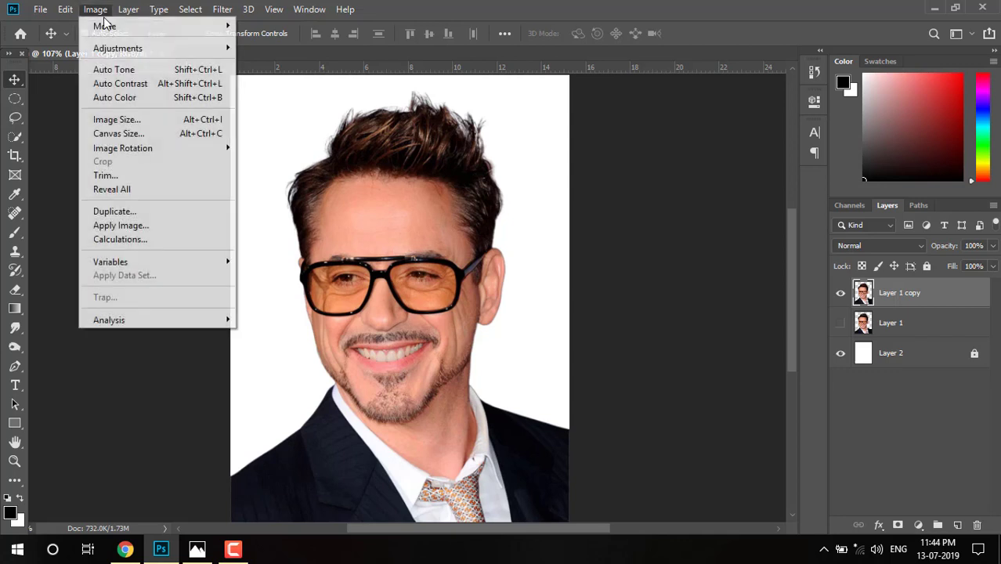
{"action": "left_click", "coordinate": [128, 98]}
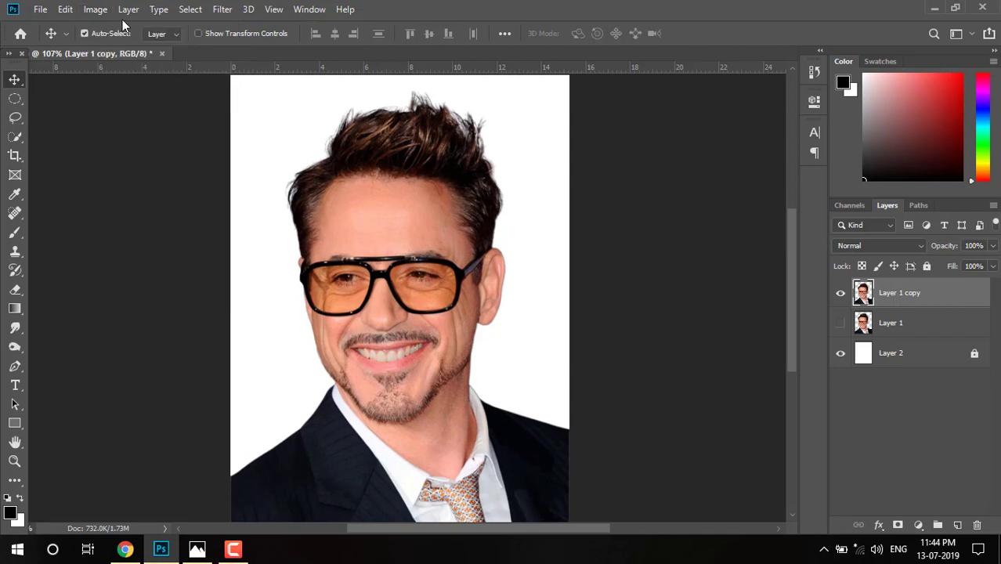
{"action": "left_click", "coordinate": [220, 11]}
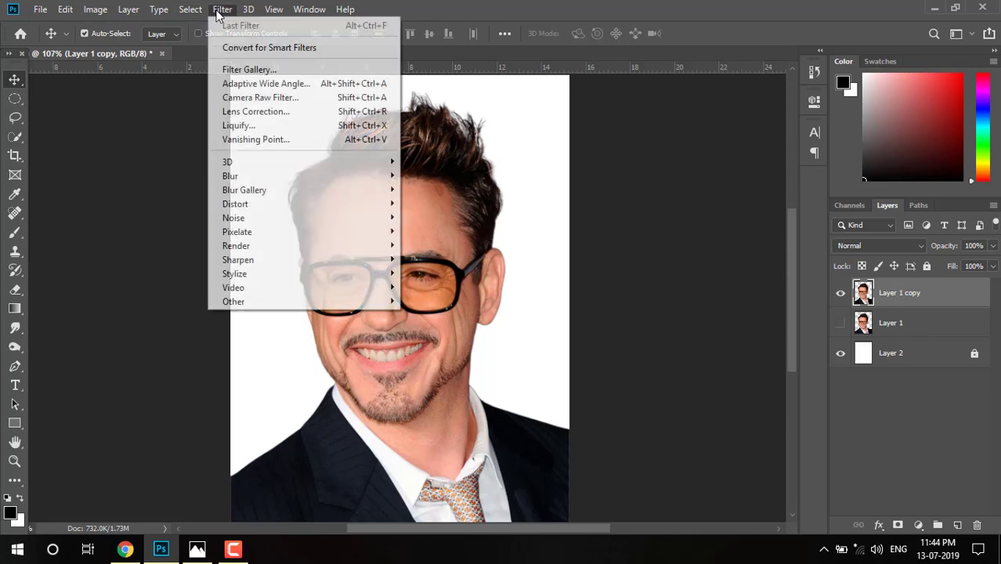
{"action": "mouse_move", "coordinate": [238, 259]}
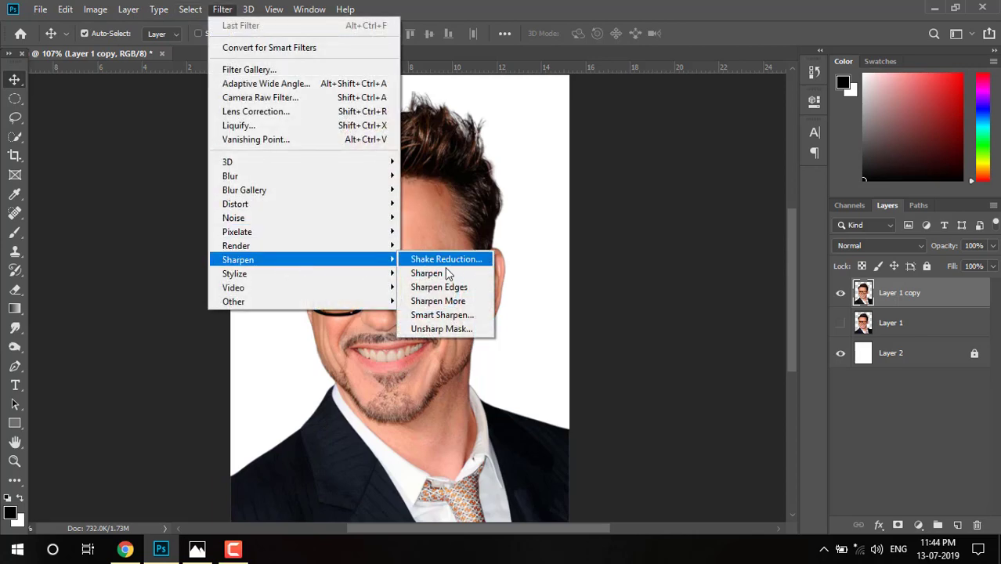
Open Smart Sharpen and set Radius 1.0 px and Reduce Noise 10%, checking the preview
{"action": "left_click", "coordinate": [466, 316]}
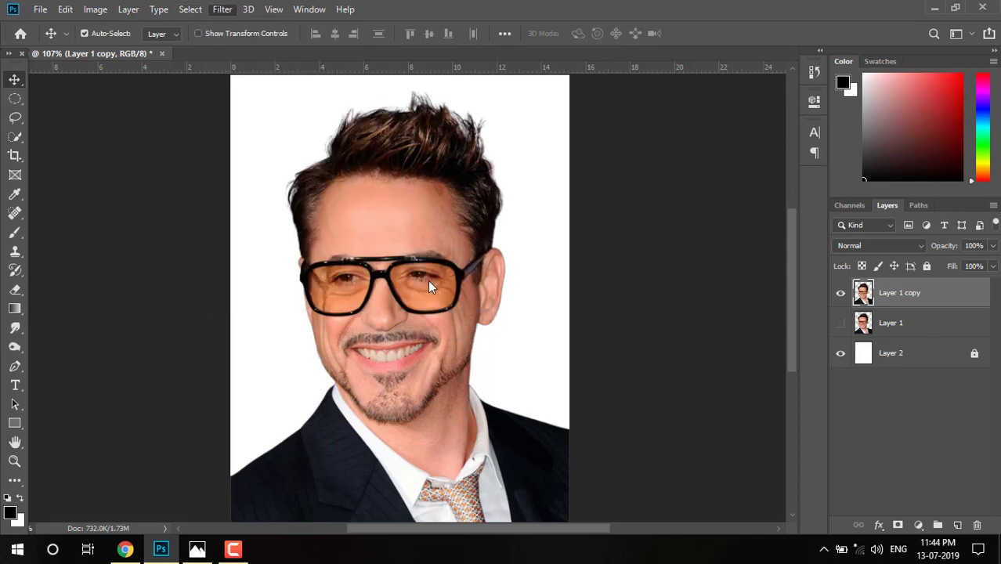
{"action": "left_click_drag", "start_coordinate": [582, 177], "coordinate": [472, 124]}
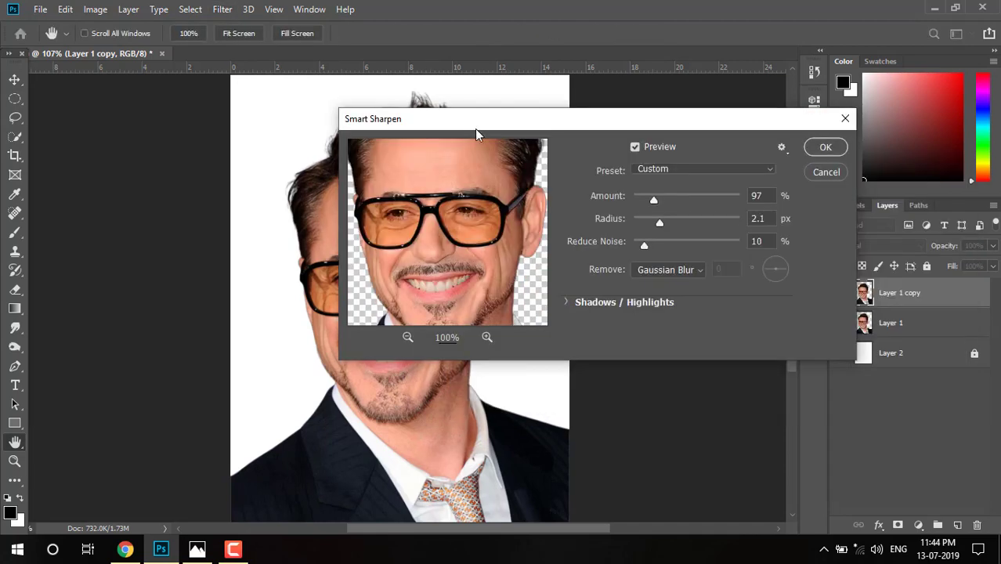
{"action": "left_click", "coordinate": [490, 339]}
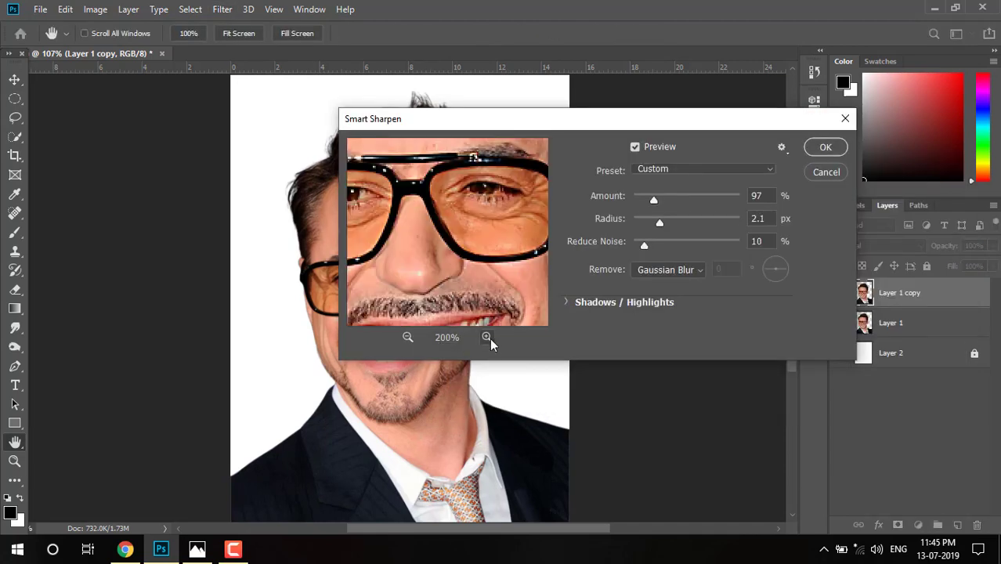
{"action": "left_click", "coordinate": [408, 338]}
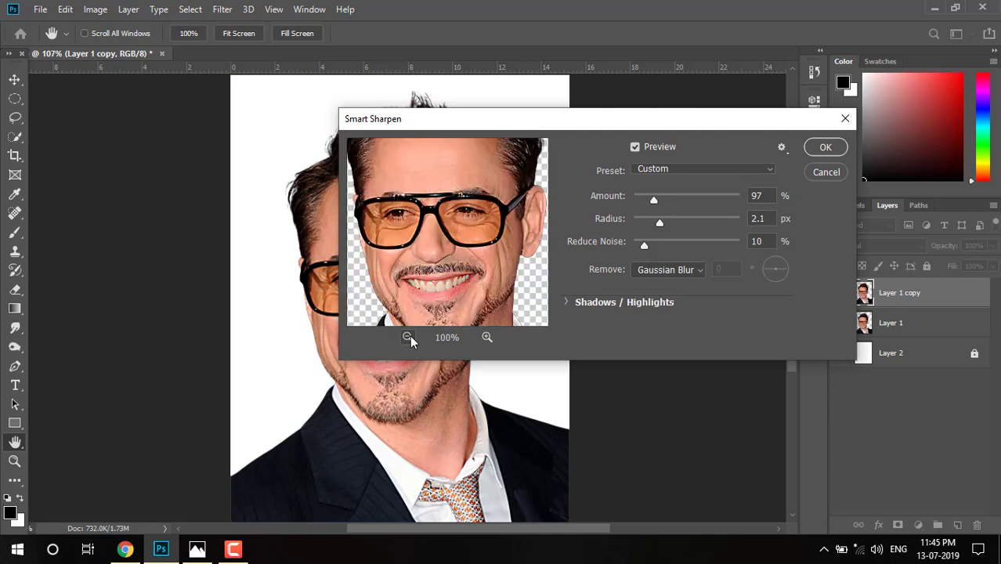
{"action": "left_click_drag", "start_coordinate": [459, 128], "coordinate": [589, 138]}
{"action": "left_click", "coordinate": [891, 219]}
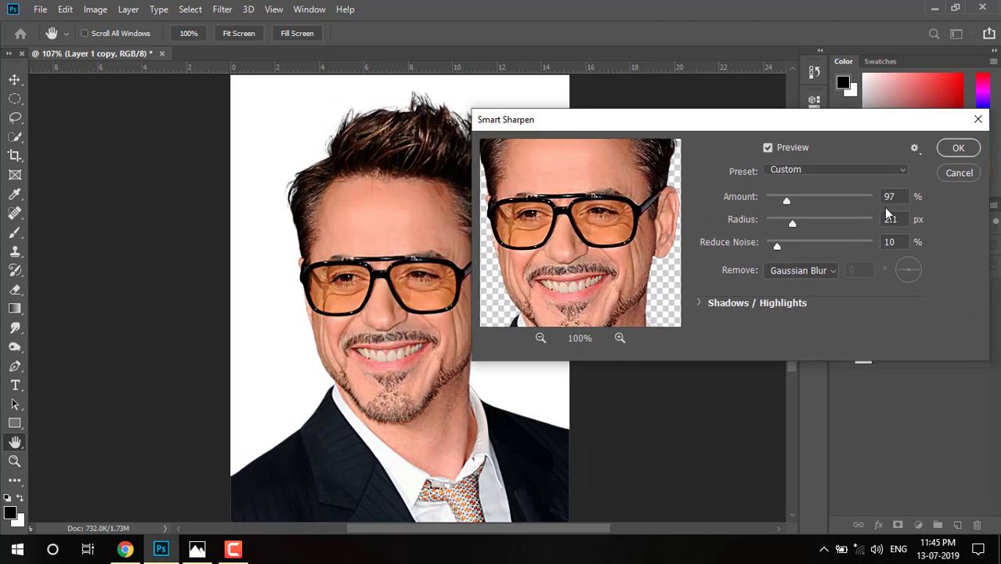
{"action": "key", "text": "Tab"}
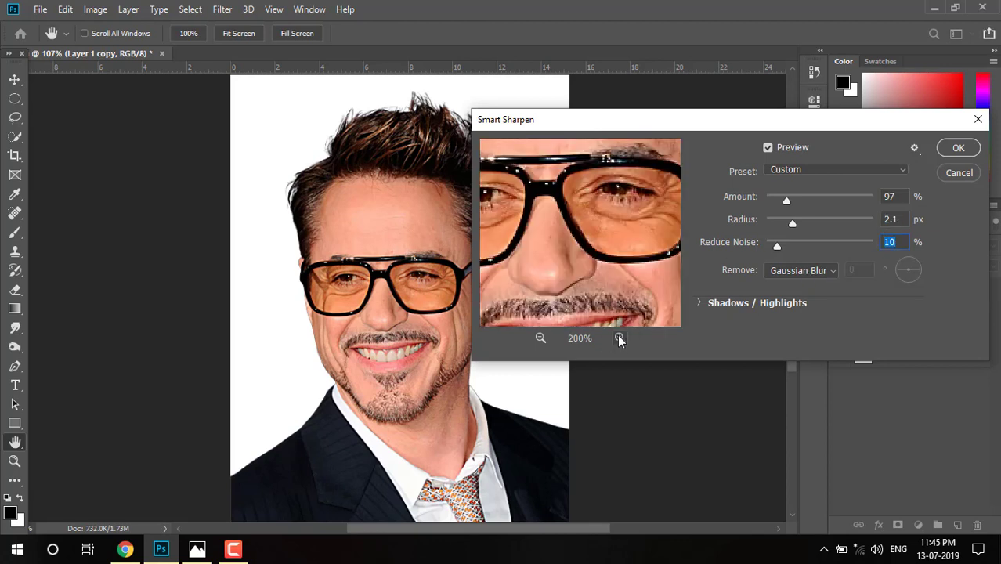
{"action": "left_click_drag", "start_coordinate": [601, 282], "coordinate": [501, 246]}
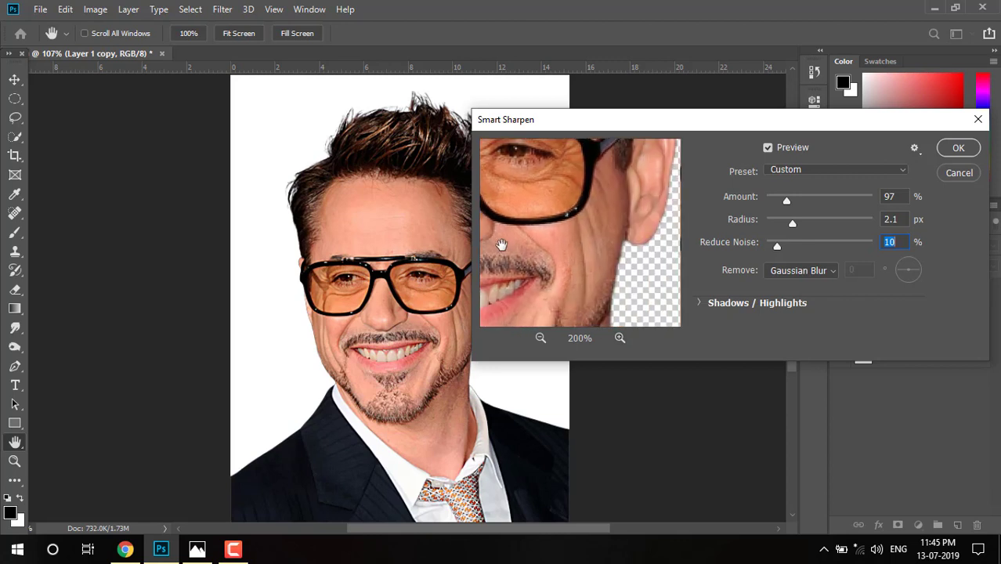
Reset Smart Sharpen to the Default preset at Amount 200% and apply it
{"action": "left_click", "coordinate": [619, 338]}
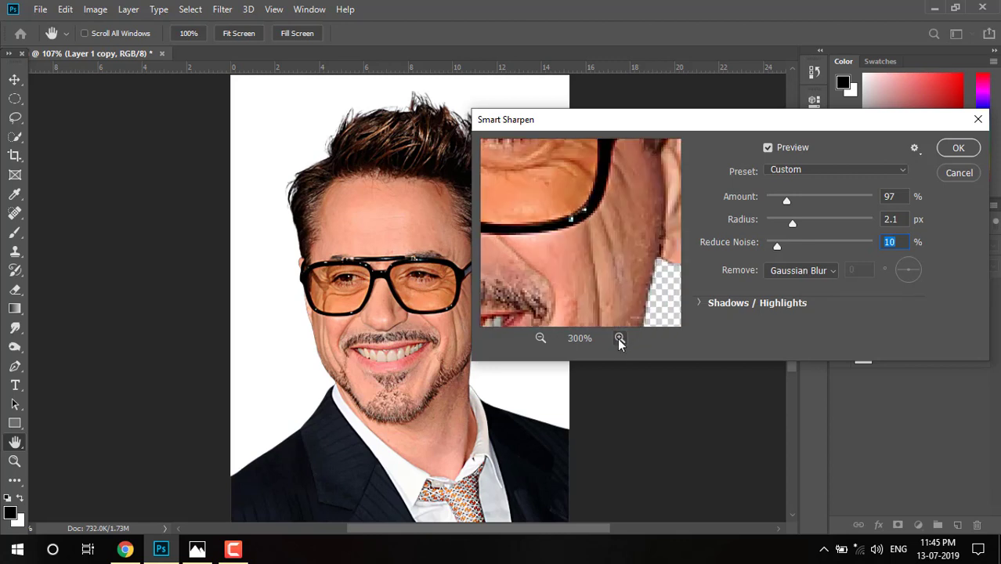
{"action": "left_click", "coordinate": [539, 339]}
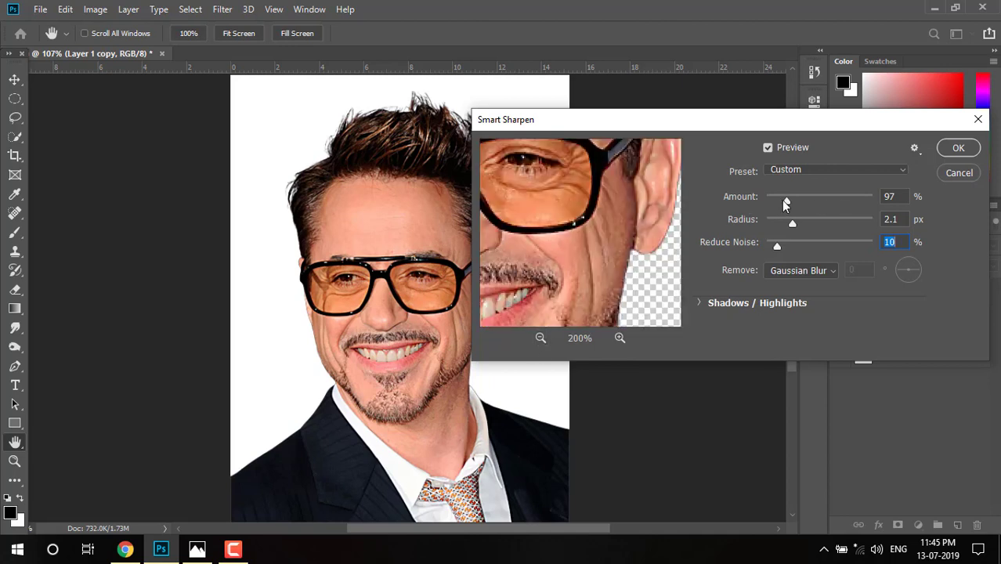
{"action": "left_click", "coordinate": [787, 201]}
{"action": "left_click", "coordinate": [797, 167]}
{"action": "left_click", "coordinate": [800, 186]}
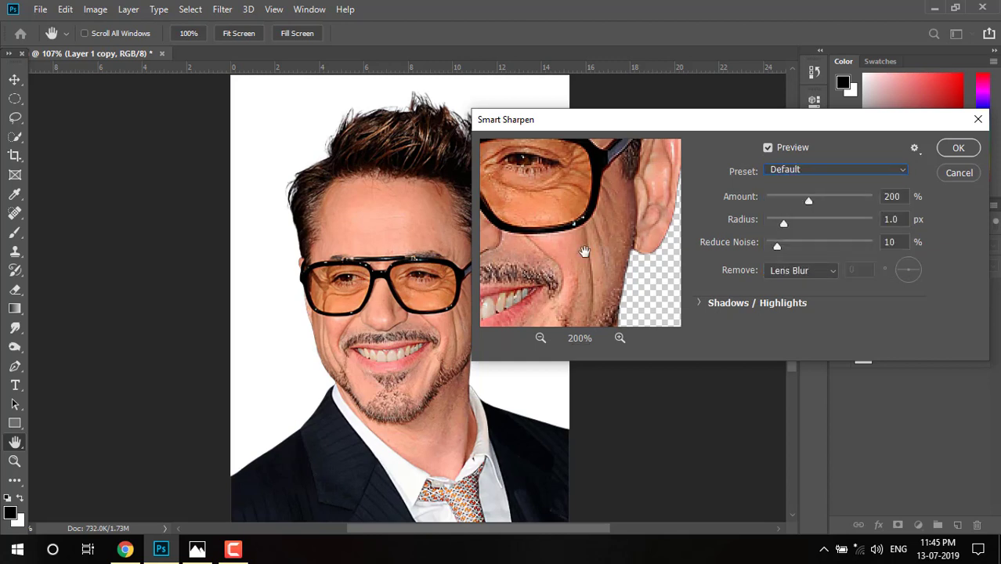
{"action": "mouse_move", "coordinate": [584, 251]}
{"action": "left_mouse_down"}
{"action": "mouse_move", "coordinate": [641, 290]}
{"action": "mouse_move", "coordinate": [632, 297]}
{"action": "left_mouse_up"}
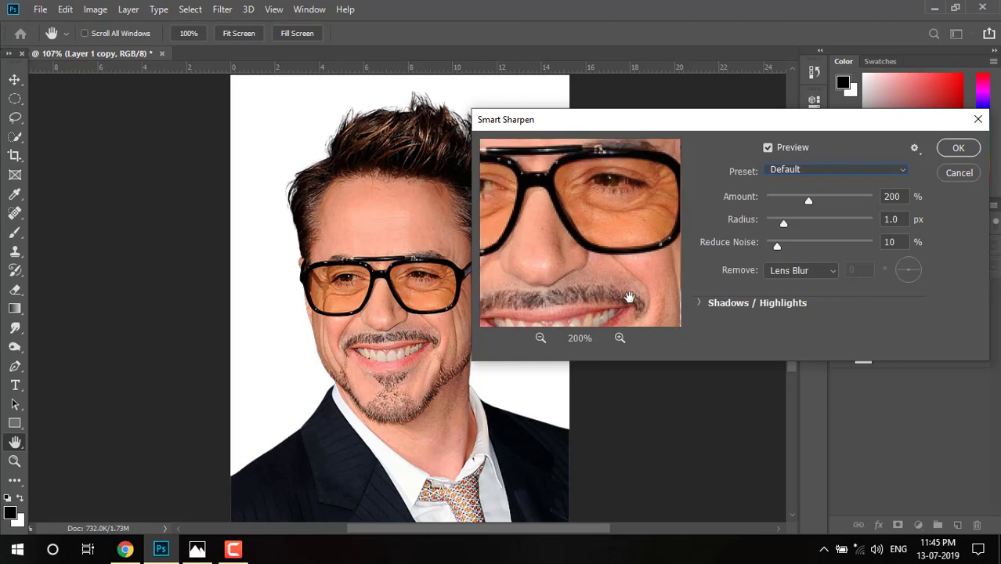
{"action": "left_click", "coordinate": [957, 148]}
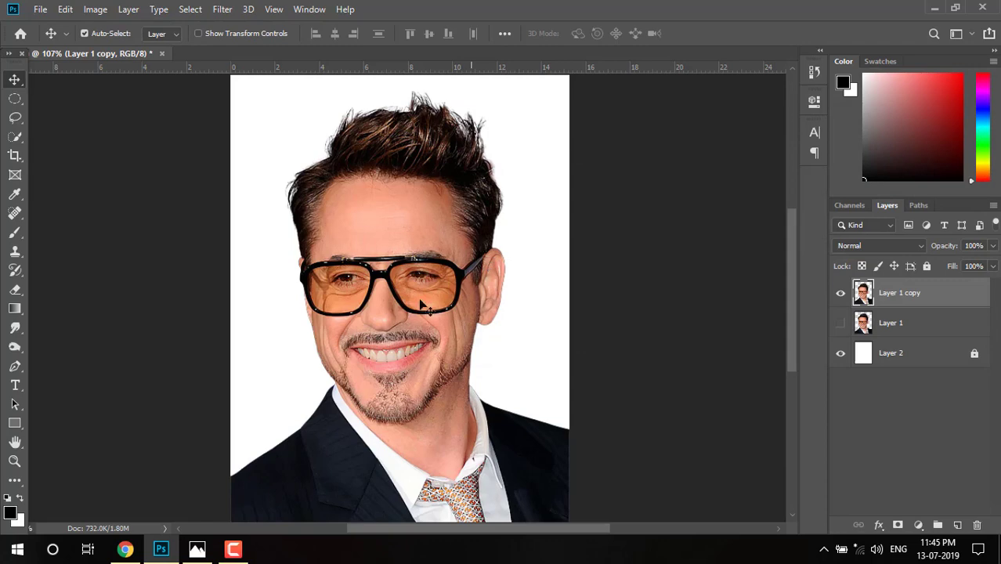
Zoom and pan across the hair, chin, tie and face to inspect the sharpening
{"action": "scroll", "coordinate": [362, 270], "scroll_direction": "up", "scroll_amount": 2}
{"action": "scroll", "coordinate": [396, 268], "scroll_direction": "up", "scroll_amount": 2}
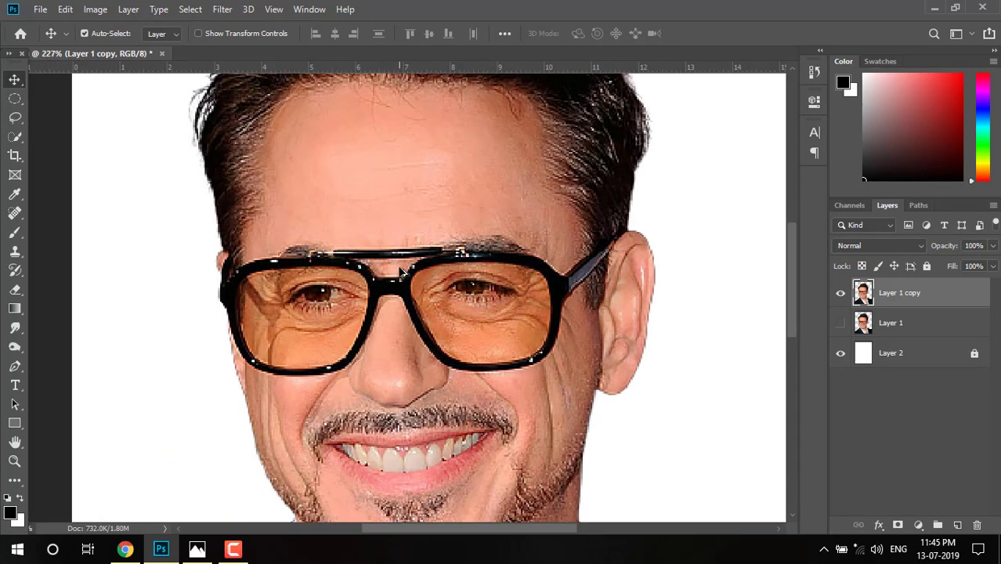
{"action": "scroll", "coordinate": [430, 328], "scroll_direction": "down", "scroll_amount": 2}
{"action": "scroll", "coordinate": [442, 340], "scroll_direction": "up", "scroll_amount": 1}
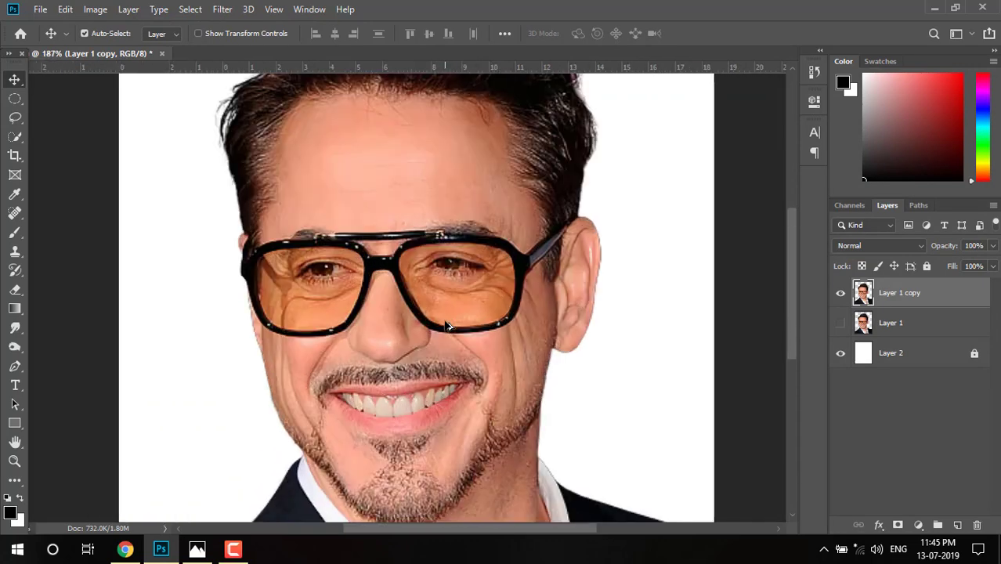
{"action": "left_click_drag", "start_coordinate": [422, 255], "coordinate": [442, 329]}
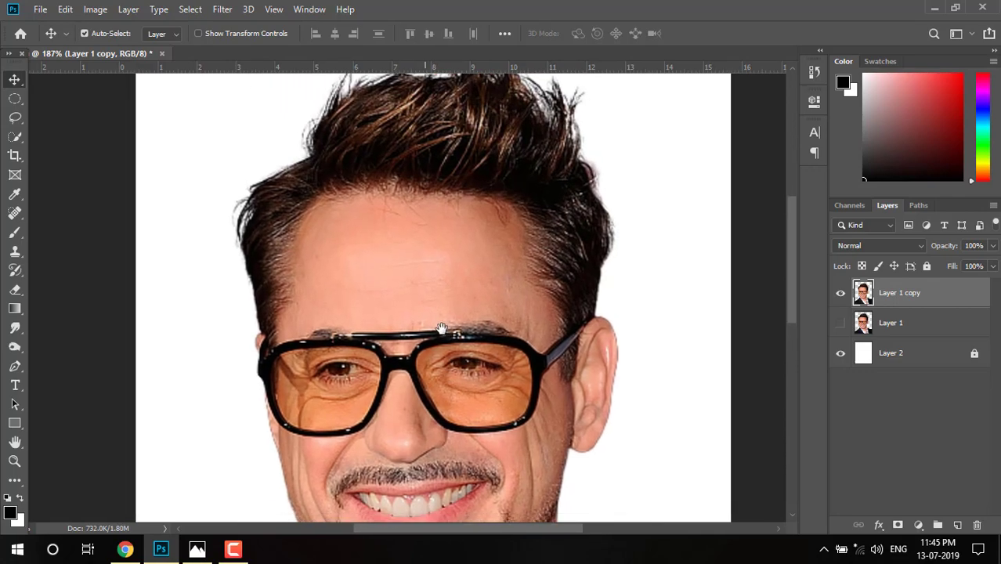
{"action": "scroll", "coordinate": [385, 262], "scroll_direction": "up", "scroll_amount": 1}
{"action": "scroll", "coordinate": [401, 269], "scroll_direction": "up", "scroll_amount": 1}
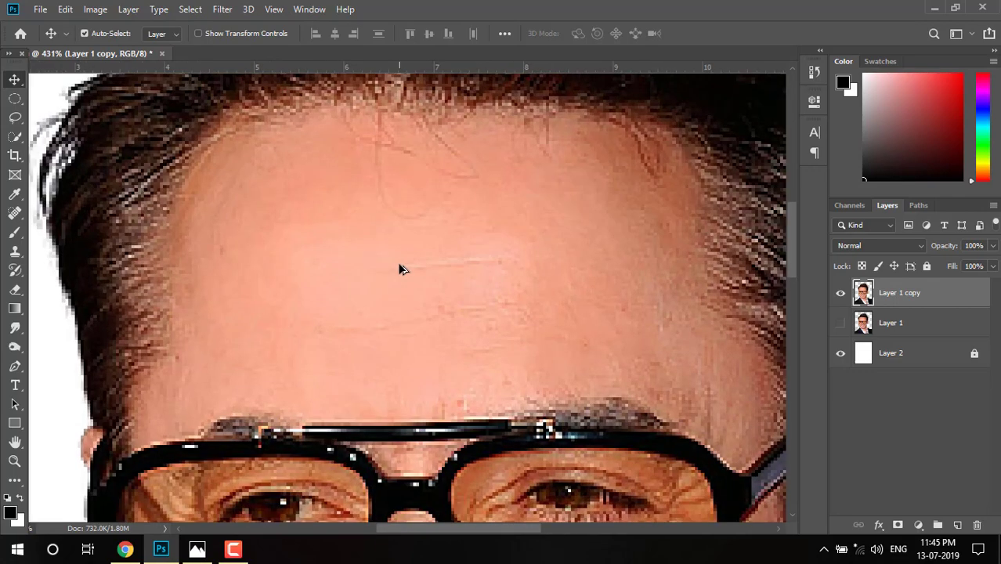
{"action": "scroll", "coordinate": [400, 269], "scroll_direction": "down", "scroll_amount": 1}
{"action": "scroll", "coordinate": [399, 269], "scroll_direction": "down", "scroll_amount": 1}
{"action": "scroll", "coordinate": [456, 313], "scroll_direction": "down", "scroll_amount": 3}
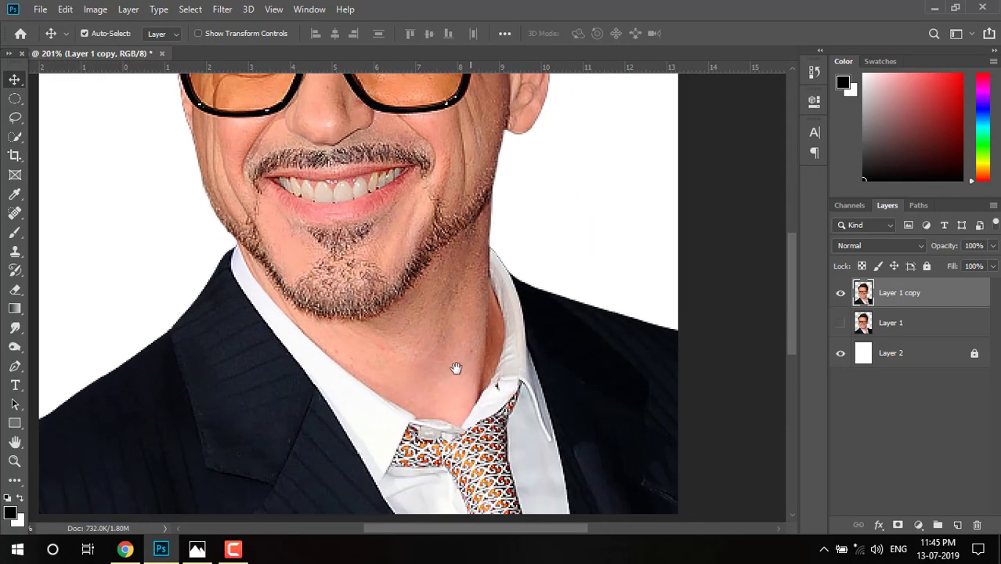
{"action": "mouse_move", "coordinate": [456, 364]}
{"action": "left_mouse_down"}
{"action": "mouse_move", "coordinate": [443, 270]}
{"action": "mouse_move", "coordinate": [475, 415]}
{"action": "left_mouse_up"}
{"action": "scroll", "coordinate": [416, 335], "scroll_direction": "up", "scroll_amount": 3}
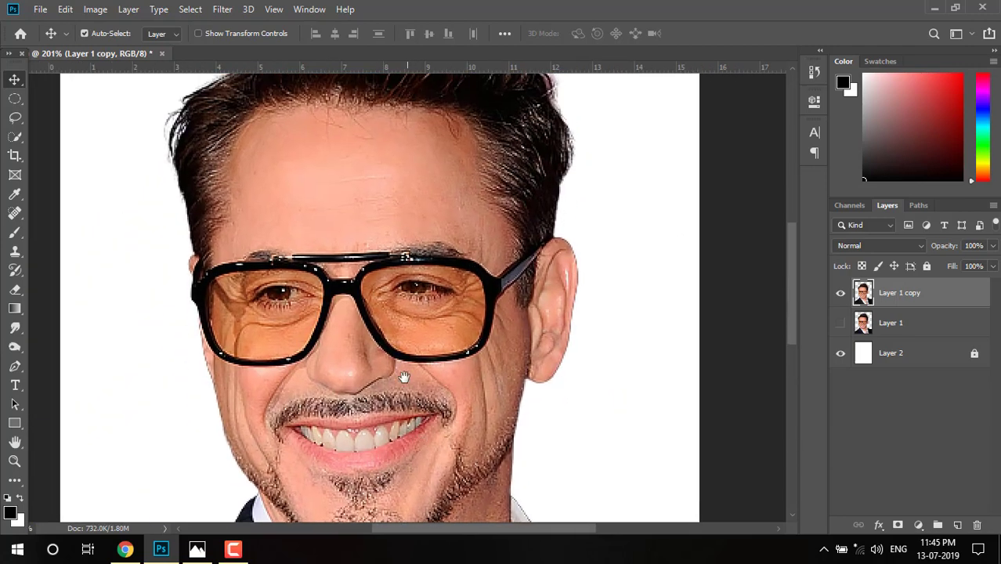
{"action": "scroll", "coordinate": [382, 357], "scroll_direction": "up", "scroll_amount": 1}
{"action": "scroll", "coordinate": [382, 356], "scroll_direction": "down", "scroll_amount": 1}
{"action": "scroll", "coordinate": [382, 356], "scroll_direction": "down", "scroll_amount": 1}
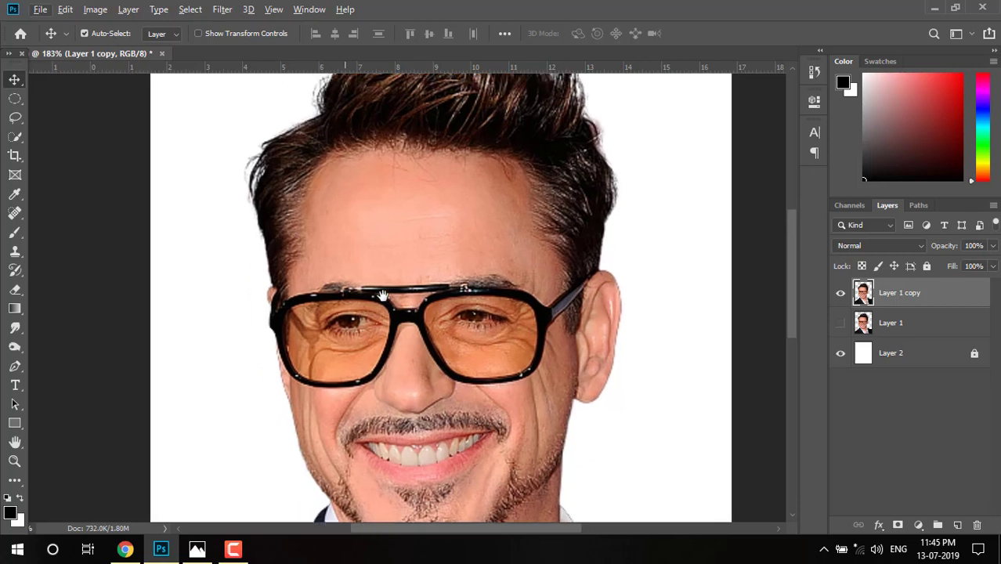
{"action": "left_click_drag", "start_coordinate": [321, 284], "coordinate": [382, 297]}
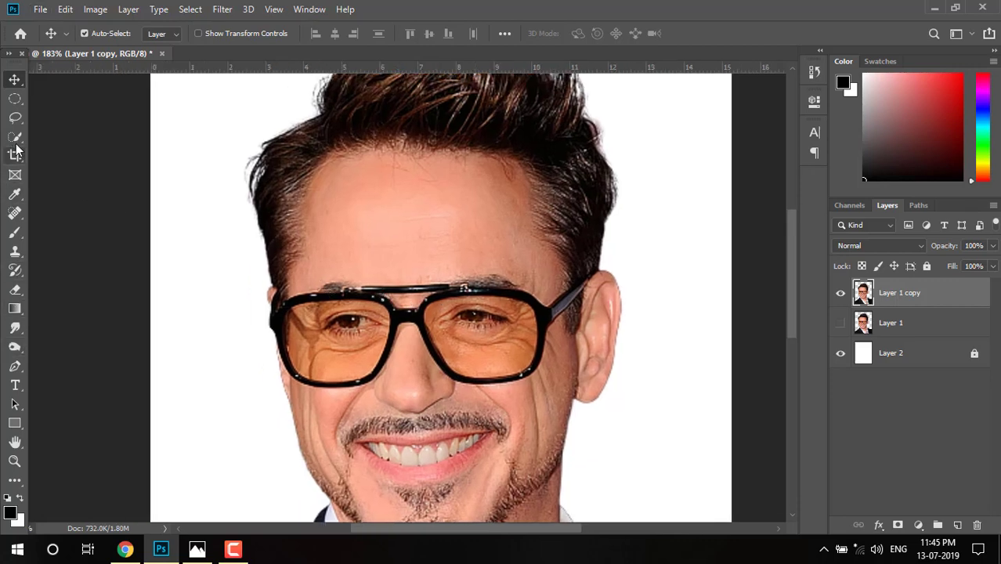
{"action": "left_click", "coordinate": [223, 9]}
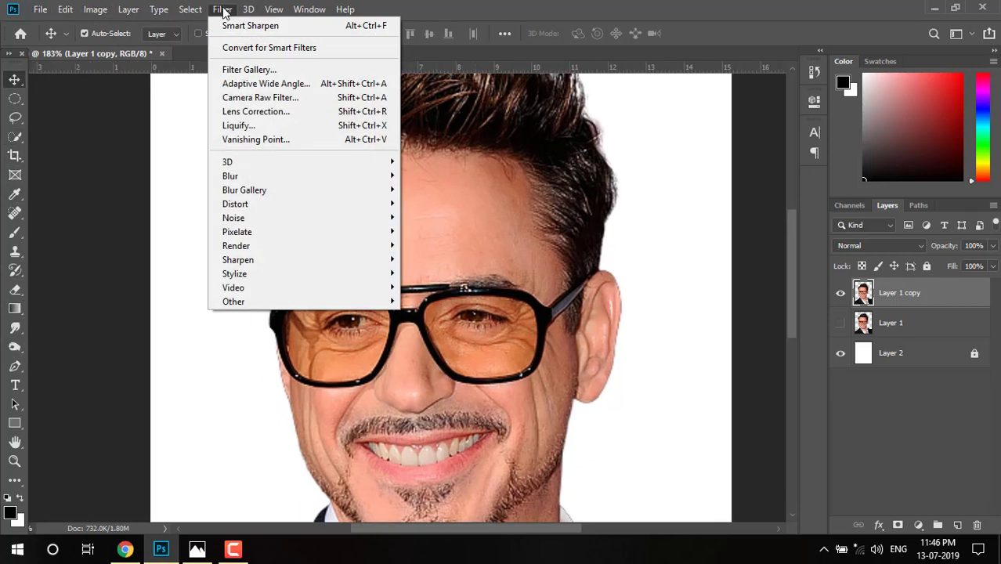
Open the Camera Raw Filter and zoom its preview onto the forehead, then the mouth
{"action": "left_click", "coordinate": [264, 99]}
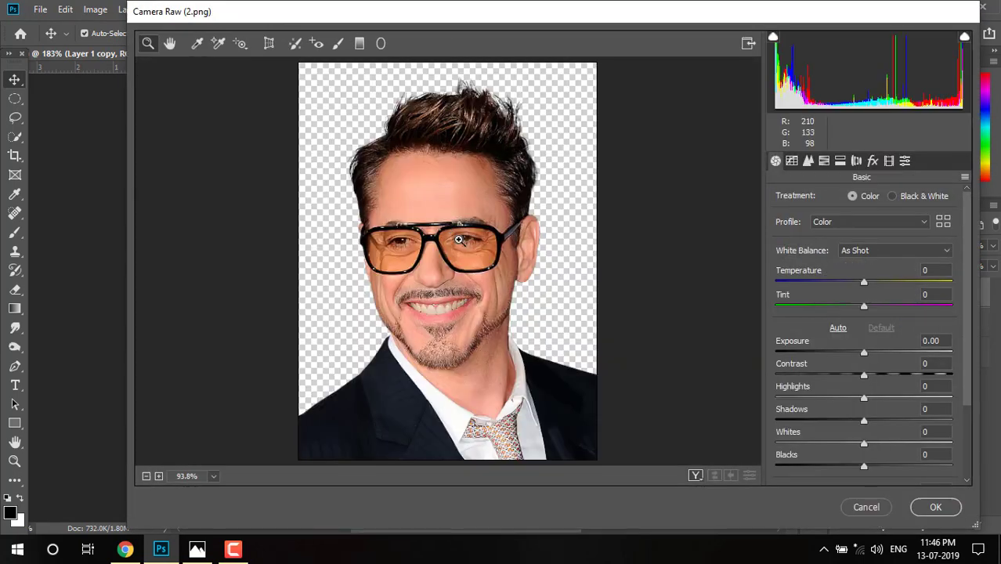
{"action": "left_click", "coordinate": [458, 219]}
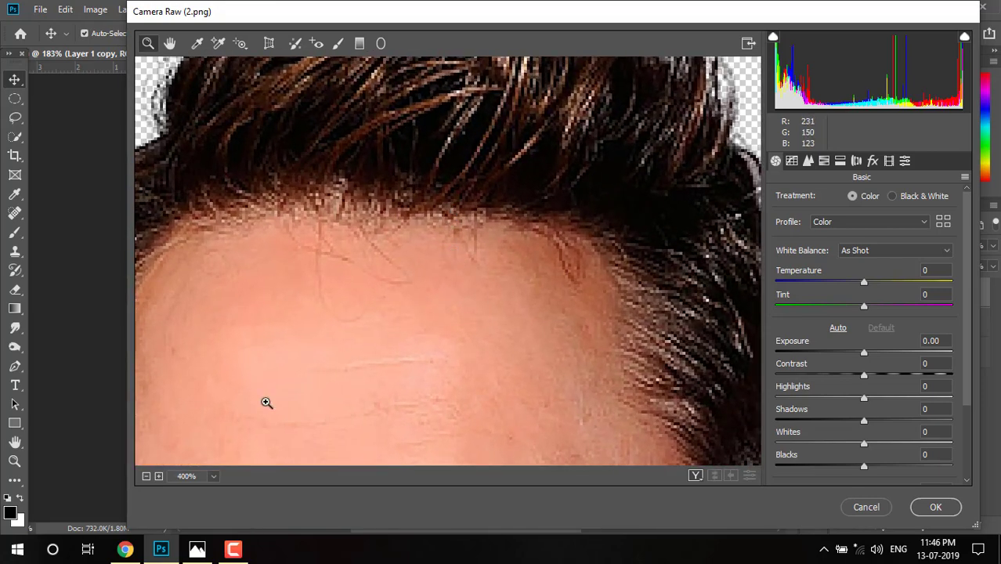
{"action": "left_click", "coordinate": [146, 476]}
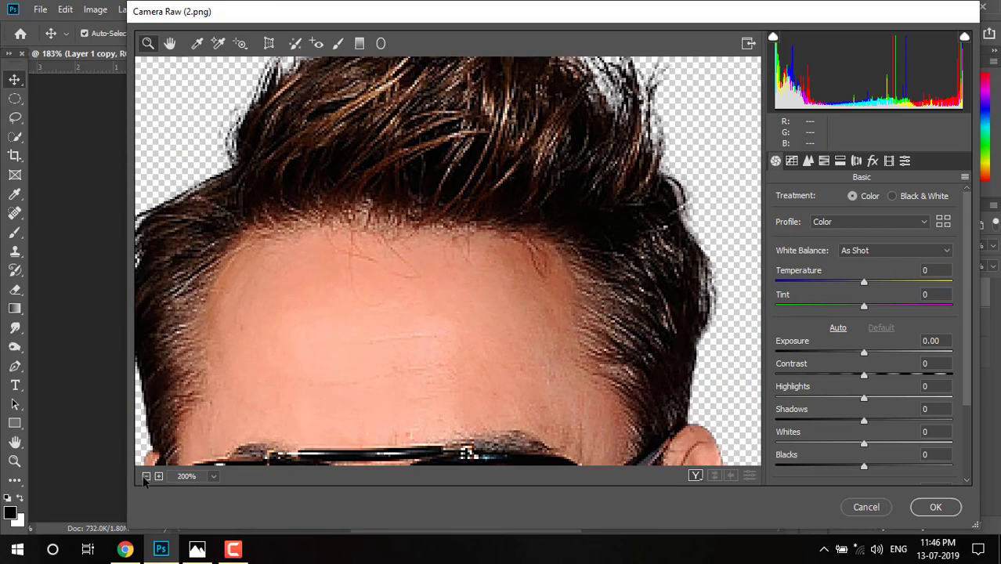
{"action": "left_click", "coordinate": [145, 476]}
{"action": "key", "text": "ctrl+0"}
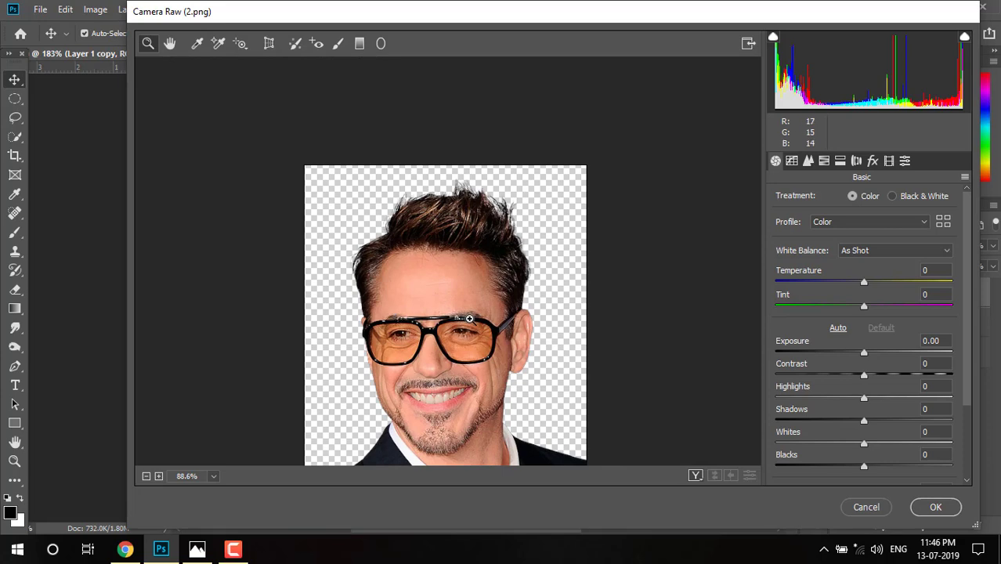
{"action": "left_click", "coordinate": [469, 319]}
{"action": "left_click", "coordinate": [444, 299]}
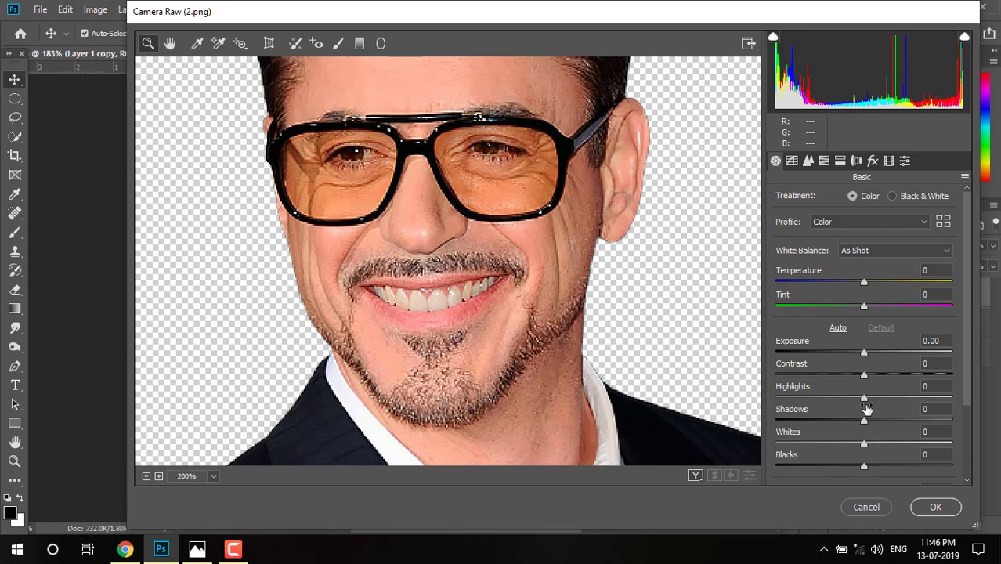
In Camera Raw, raise Whites to +32 and lower Shadows to -44
{"action": "left_click_drag", "start_coordinate": [843, 395], "coordinate": [832, 395]}
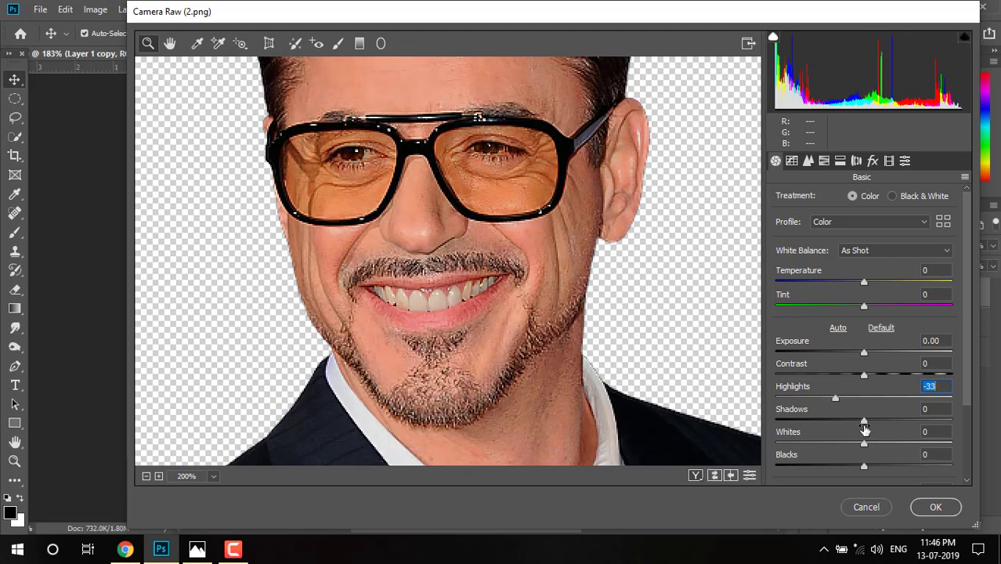
{"action": "mouse_move", "coordinate": [861, 432]}
{"action": "left_mouse_down"}
{"action": "mouse_move", "coordinate": [911, 430]}
{"action": "mouse_move", "coordinate": [889, 430]}
{"action": "left_mouse_up"}
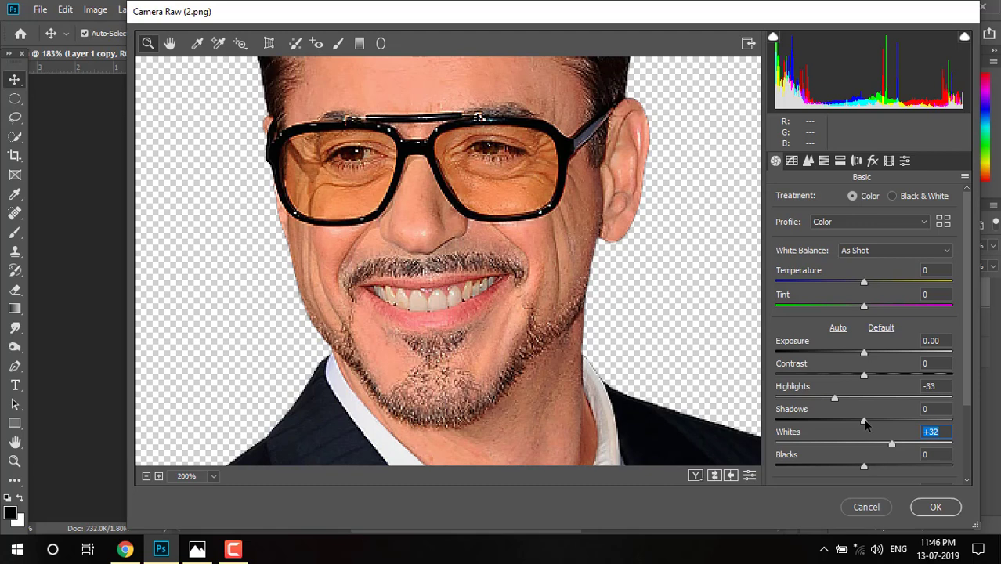
{"action": "mouse_move", "coordinate": [864, 420]}
{"action": "left_mouse_down"}
{"action": "mouse_move", "coordinate": [815, 420]}
{"action": "mouse_move", "coordinate": [888, 421]}
{"action": "mouse_move", "coordinate": [822, 429]}
{"action": "left_mouse_up"}
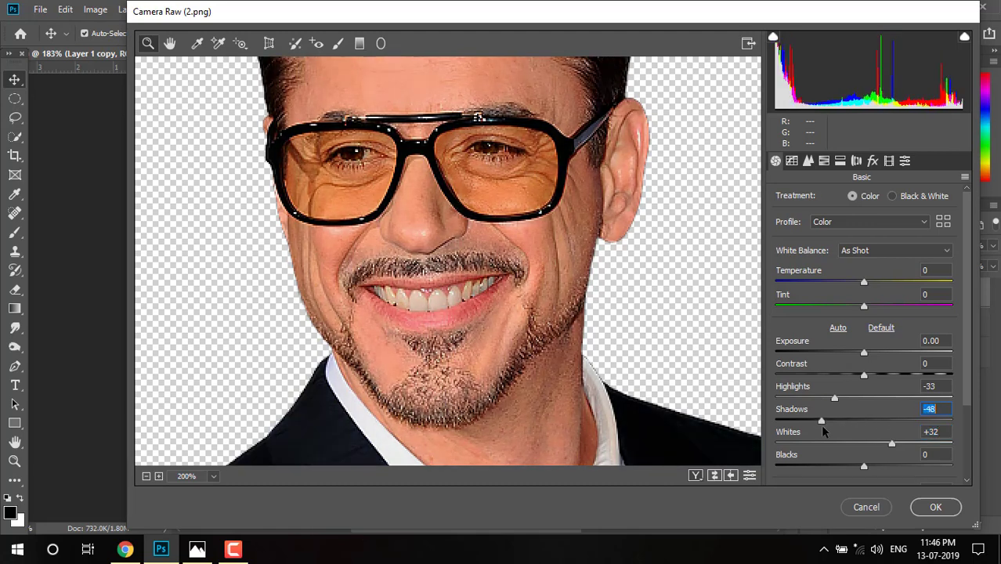
{"action": "left_click_drag", "start_coordinate": [823, 427], "coordinate": [825, 427]}
{"action": "scroll", "coordinate": [845, 459], "scroll_direction": "down", "scroll_amount": 1}
{"action": "scroll", "coordinate": [850, 463], "scroll_direction": "down", "scroll_amount": 1}
{"action": "scroll", "coordinate": [857, 468], "scroll_direction": "down", "scroll_amount": 1}
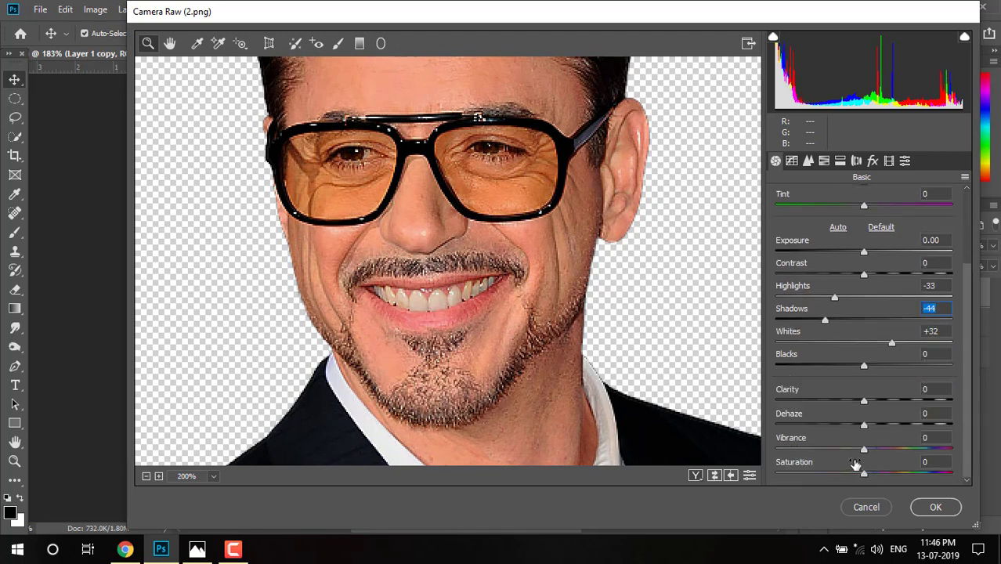
{"action": "scroll", "coordinate": [853, 438], "scroll_direction": "up", "scroll_amount": 1}
{"action": "scroll", "coordinate": [838, 353], "scroll_direction": "up", "scroll_amount": 2}
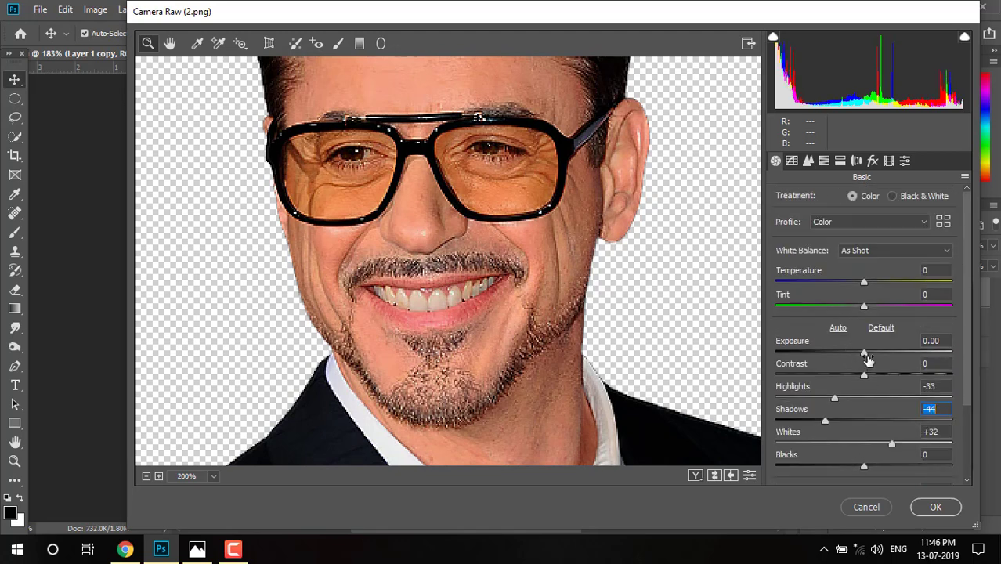
Set Exposure -0.05, Contrast +28 and Highlights -28, then apply the Camera Raw edits
{"action": "mouse_move", "coordinate": [864, 354]}
{"action": "left_mouse_down"}
{"action": "mouse_move", "coordinate": [853, 354]}
{"action": "mouse_move", "coordinate": [864, 357]}
{"action": "left_mouse_up"}
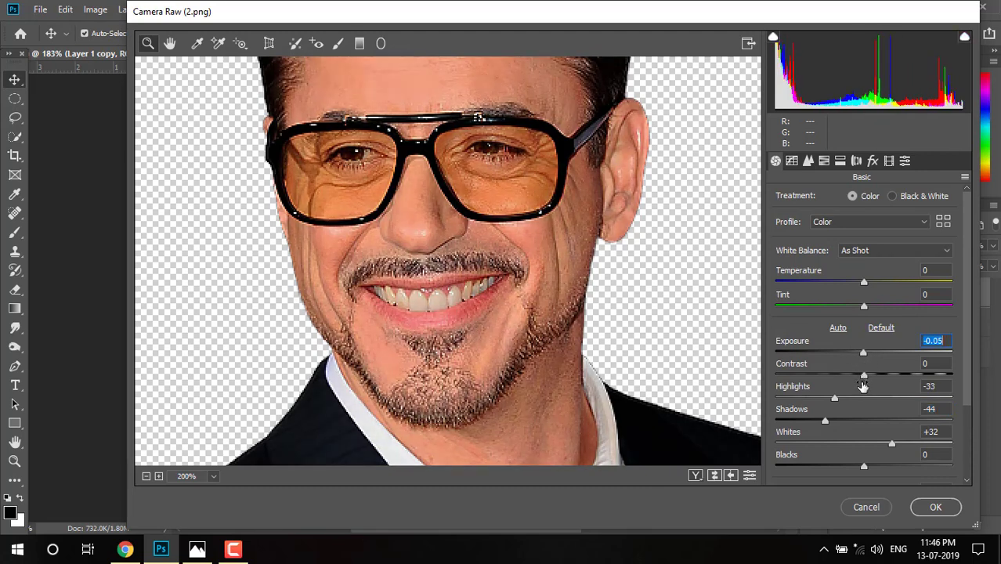
{"action": "left_click_drag", "start_coordinate": [895, 375], "coordinate": [891, 377]}
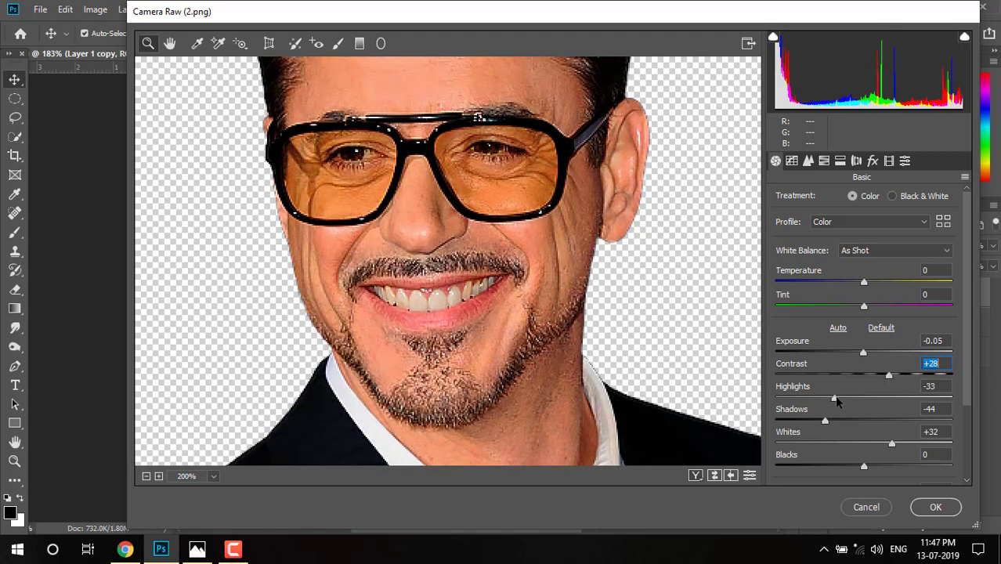
{"action": "left_click_drag", "start_coordinate": [835, 398], "coordinate": [841, 399]}
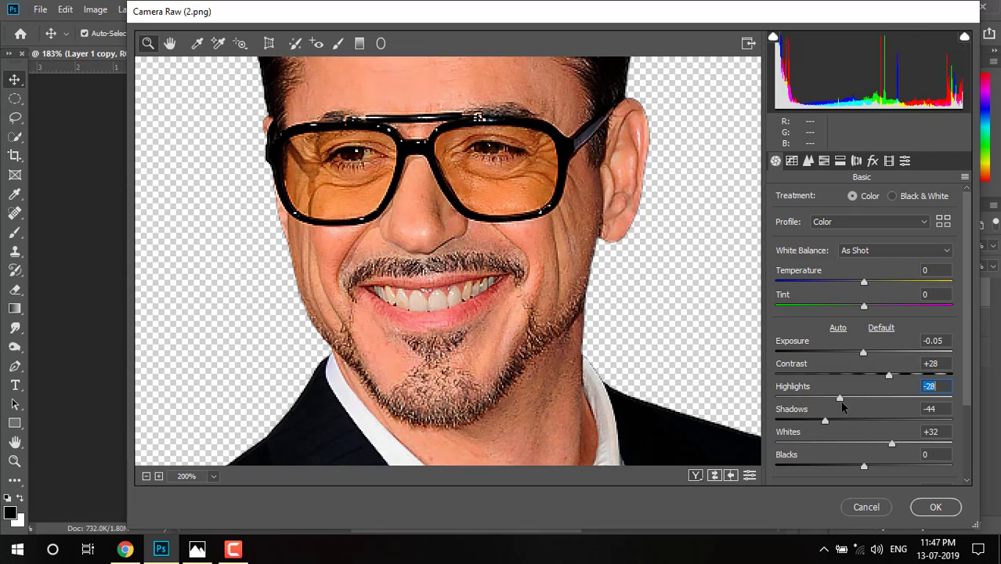
{"action": "left_click", "coordinate": [935, 506]}
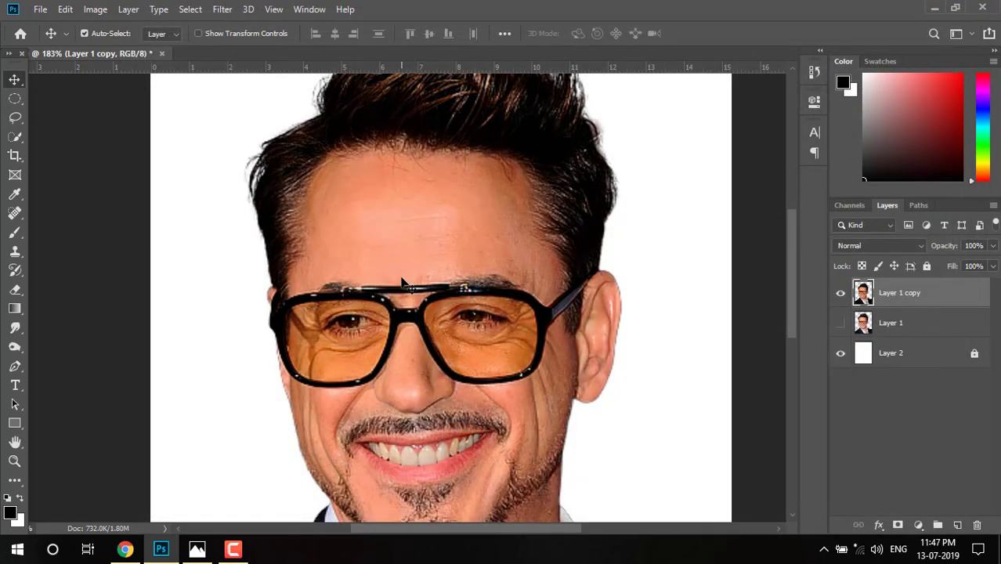
Centre the forehead in view and lighten part of it with the Dodge Tool
{"action": "scroll", "coordinate": [413, 296], "scroll_direction": "up", "scroll_amount": 2}
{"action": "scroll", "coordinate": [413, 296], "scroll_direction": "down", "scroll_amount": 2}
{"action": "scroll", "coordinate": [415, 298], "scroll_direction": "down", "scroll_amount": 2}
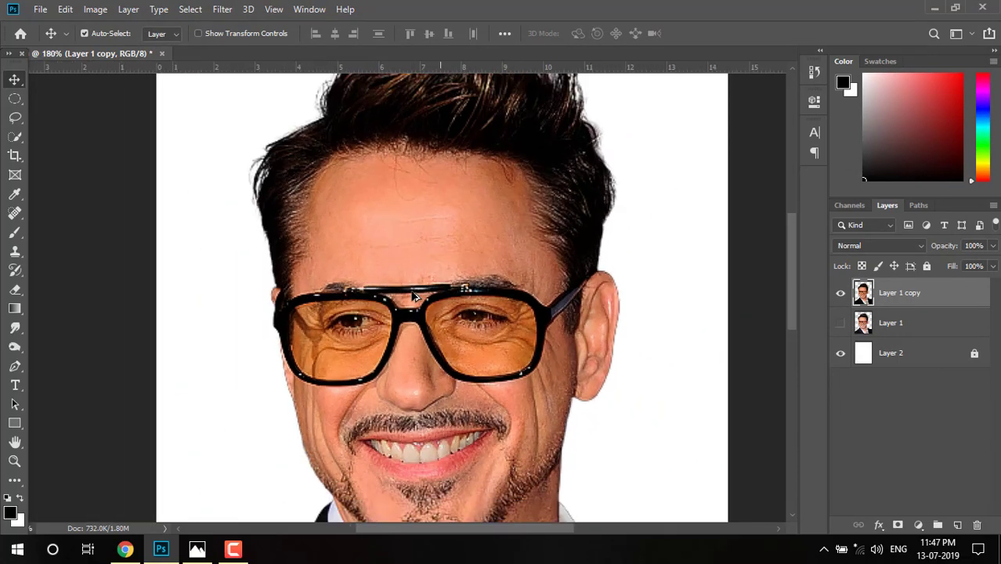
{"action": "scroll", "coordinate": [417, 298], "scroll_direction": "down", "scroll_amount": 1}
{"action": "scroll", "coordinate": [415, 297], "scroll_direction": "up", "scroll_amount": 1}
{"action": "scroll", "coordinate": [407, 259], "scroll_direction": "up", "scroll_amount": 2}
{"action": "left_click_drag", "start_coordinate": [384, 197], "coordinate": [375, 318]}
{"action": "scroll", "coordinate": [343, 283], "scroll_direction": "up", "scroll_amount": 1}
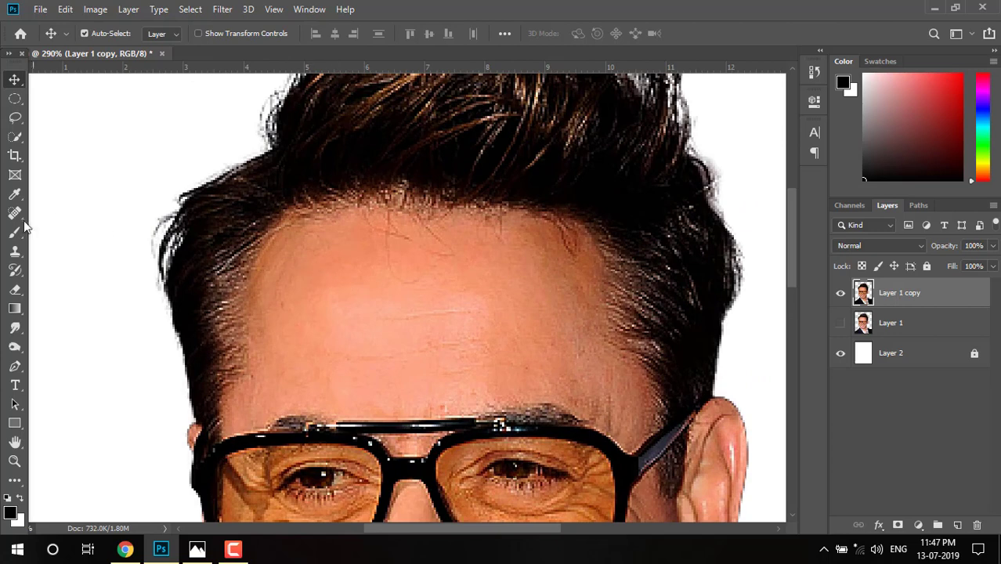
{"action": "left_click", "coordinate": [15, 347]}
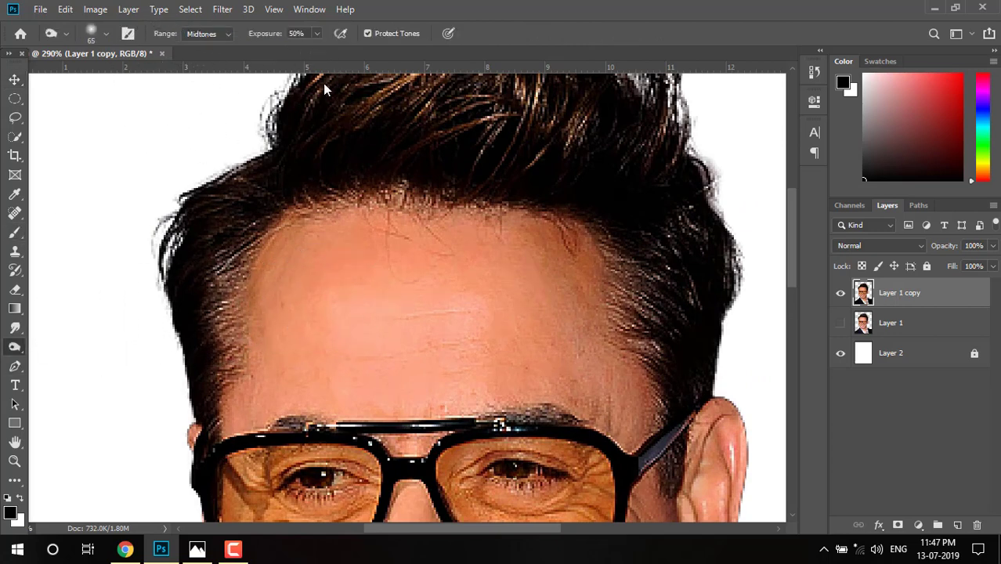
{"action": "left_click_drag", "start_coordinate": [284, 306], "coordinate": [288, 309]}
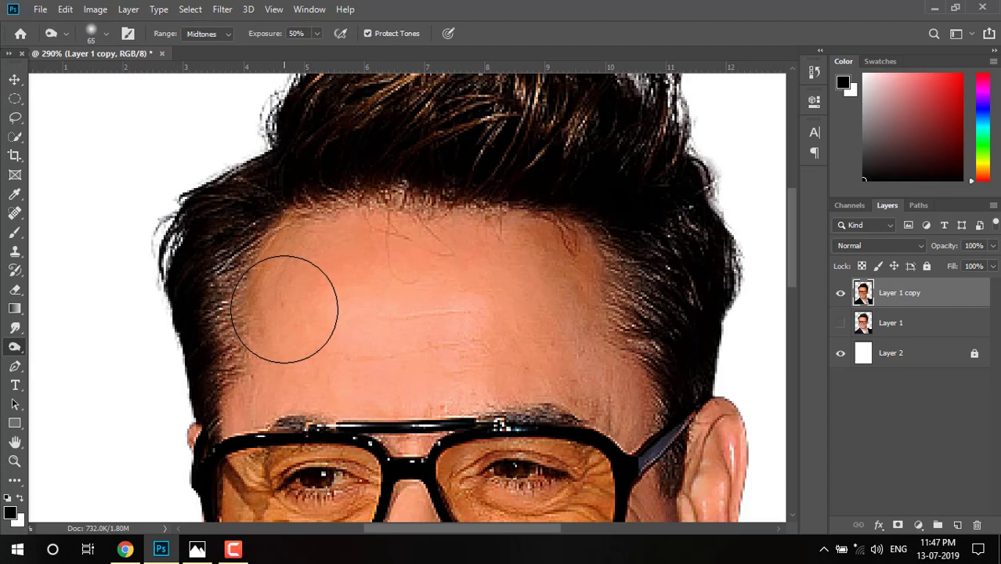
Set the Dodge Tool to 50% exposure with a soft round brush at size 9, undoing a test stroke
{"action": "left_click", "coordinate": [318, 34]}
{"action": "left_click", "coordinate": [298, 34]}
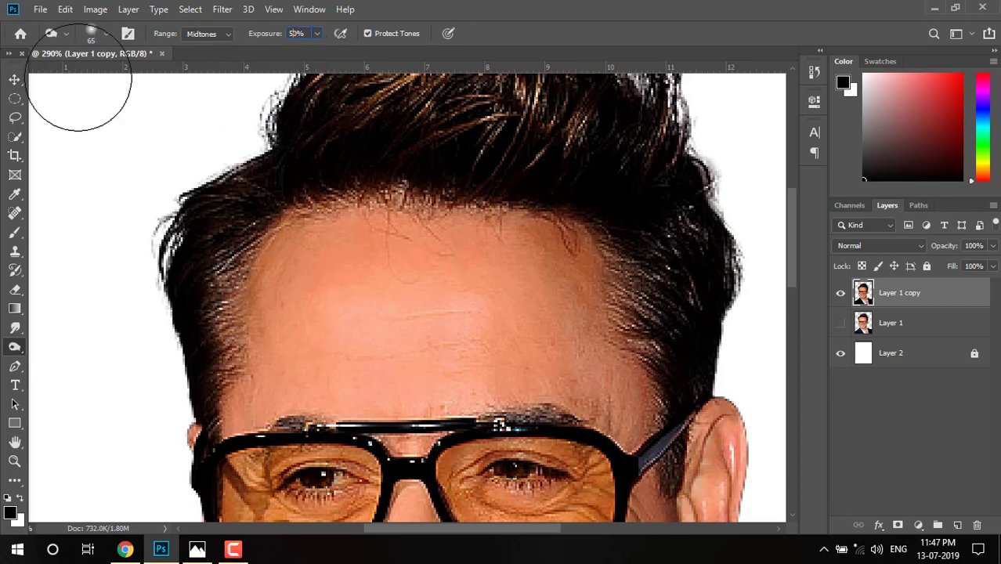
{"action": "left_click", "coordinate": [106, 33]}
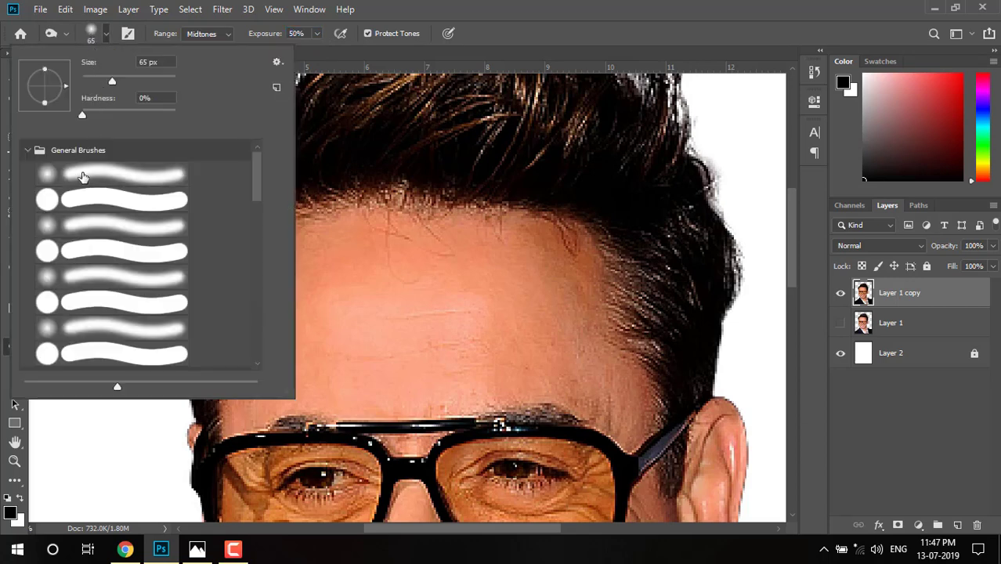
{"action": "left_click", "coordinate": [83, 174]}
{"action": "left_click", "coordinate": [238, 53]}
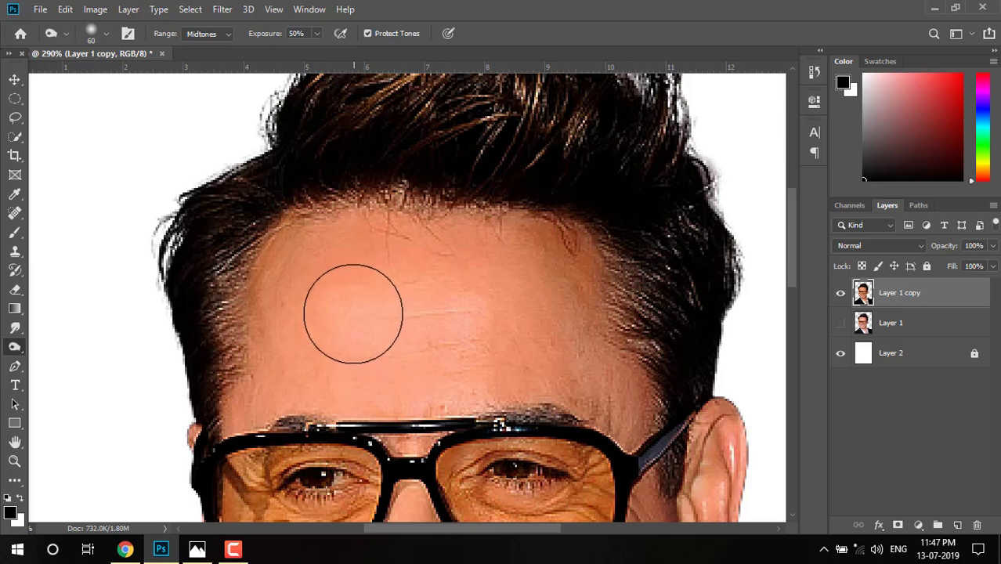
{"action": "key", "text": "bracketleft"}
{"action": "key", "text": "bracketleft"}
{"action": "key", "text": "bracketleft"}
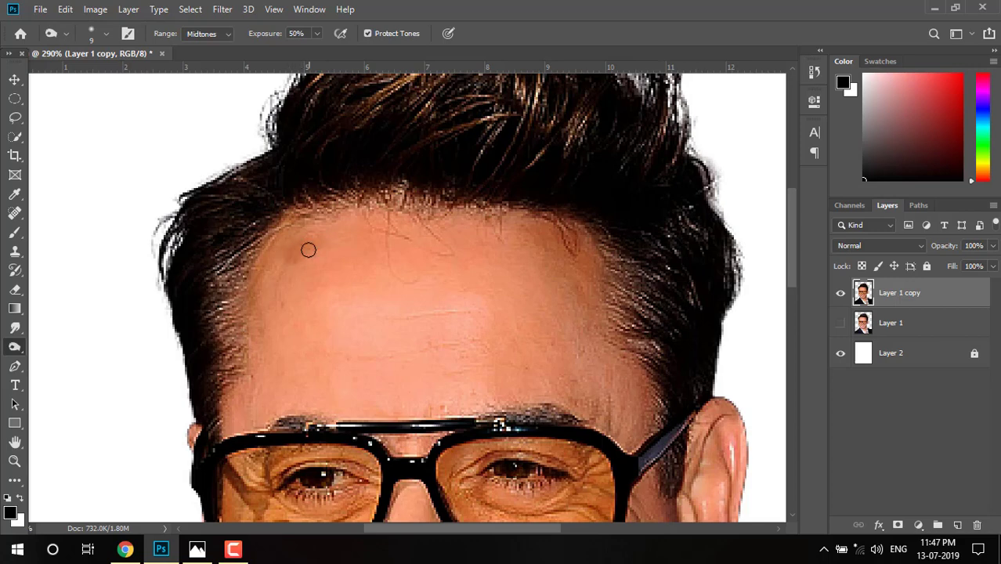
{"action": "left_click_drag", "start_coordinate": [306, 246], "coordinate": [328, 252]}
{"action": "key", "text": "ctrl+z"}
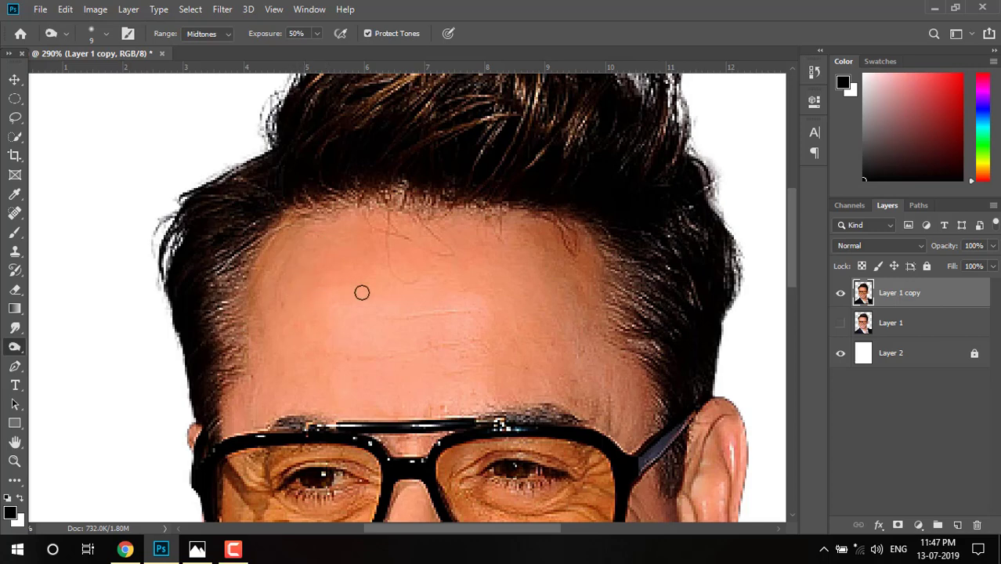
{"action": "right_click", "coordinate": [14, 349]}
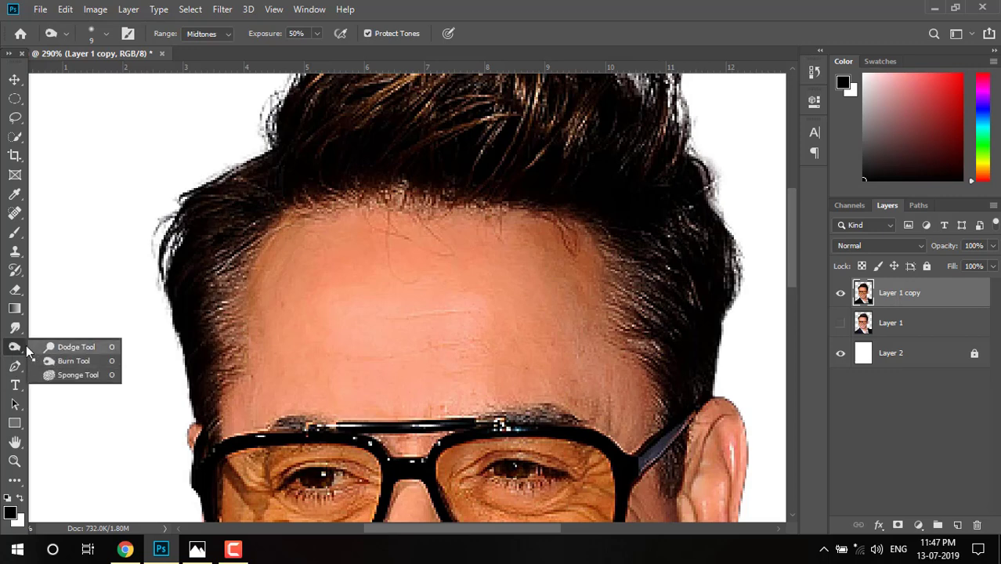
Smudge the forehead hairline and the stray strands at the right hairline into the skin
{"action": "left_click", "coordinate": [15, 330]}
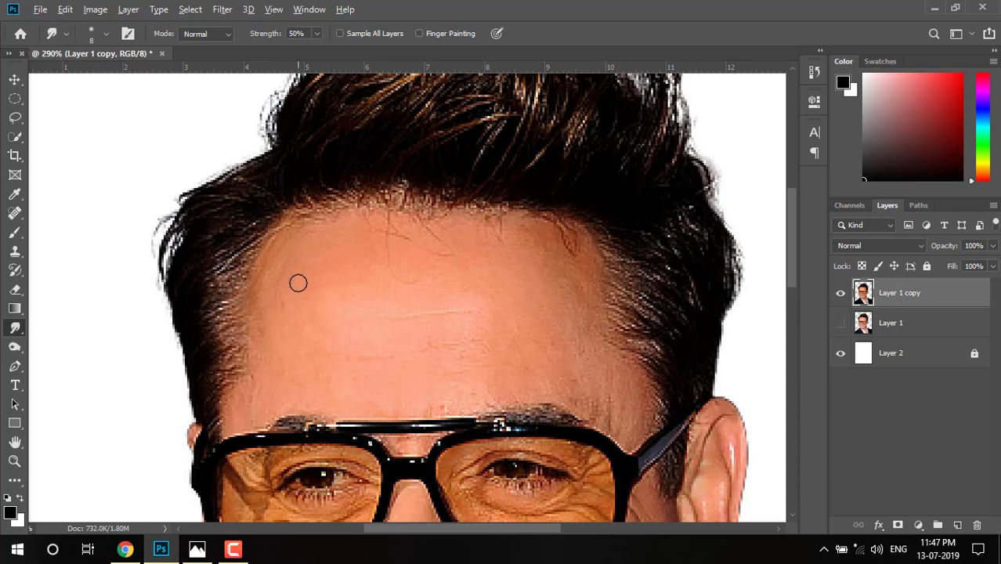
{"action": "scroll", "coordinate": [298, 283], "scroll_direction": "up", "scroll_amount": 3}
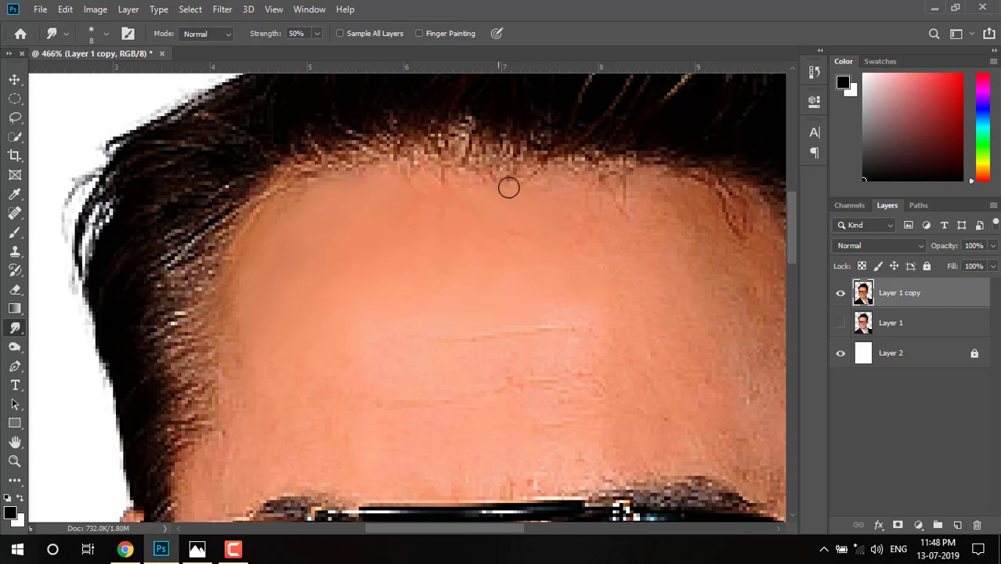
{"action": "left_click_drag", "start_coordinate": [507, 184], "coordinate": [482, 199]}
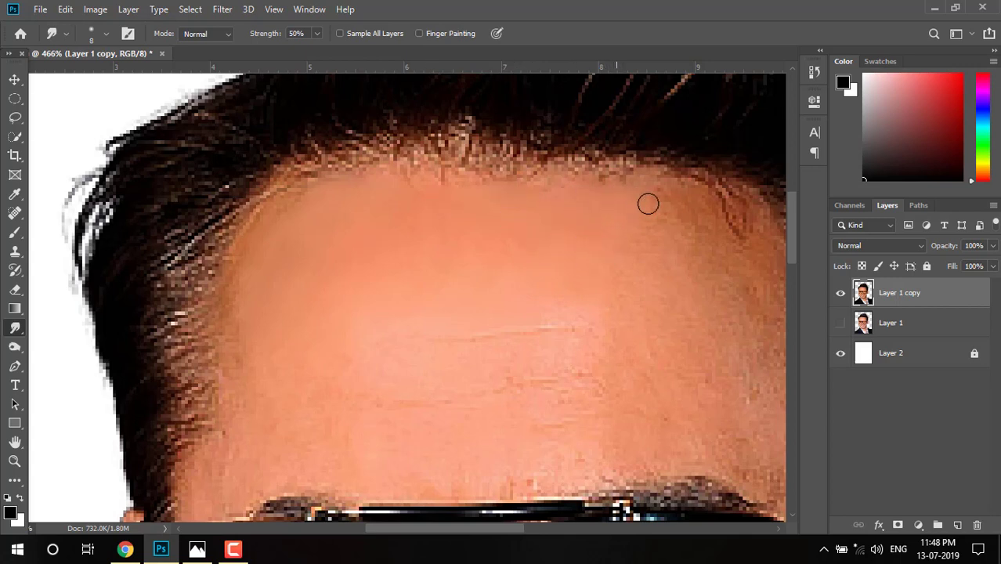
{"action": "mouse_move", "coordinate": [722, 200]}
{"action": "left_mouse_down"}
{"action": "mouse_move", "coordinate": [749, 226]}
{"action": "mouse_move", "coordinate": [737, 239]}
{"action": "mouse_move", "coordinate": [663, 230]}
{"action": "mouse_move", "coordinate": [685, 225]}
{"action": "left_mouse_up"}
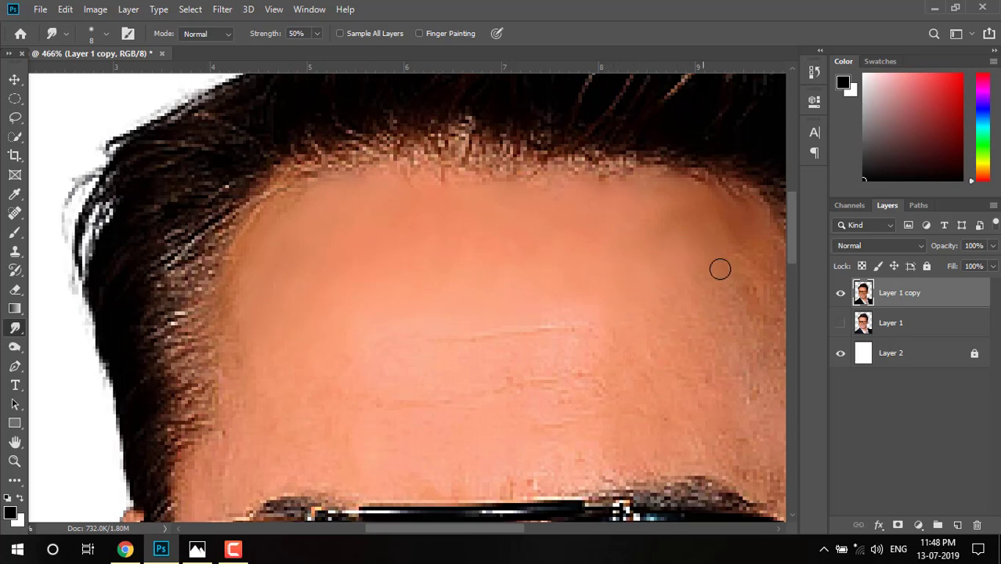
Smudge the skin along the brow and the speckles above the glasses bridge
{"action": "scroll", "coordinate": [612, 309], "scroll_direction": "down", "scroll_amount": 2}
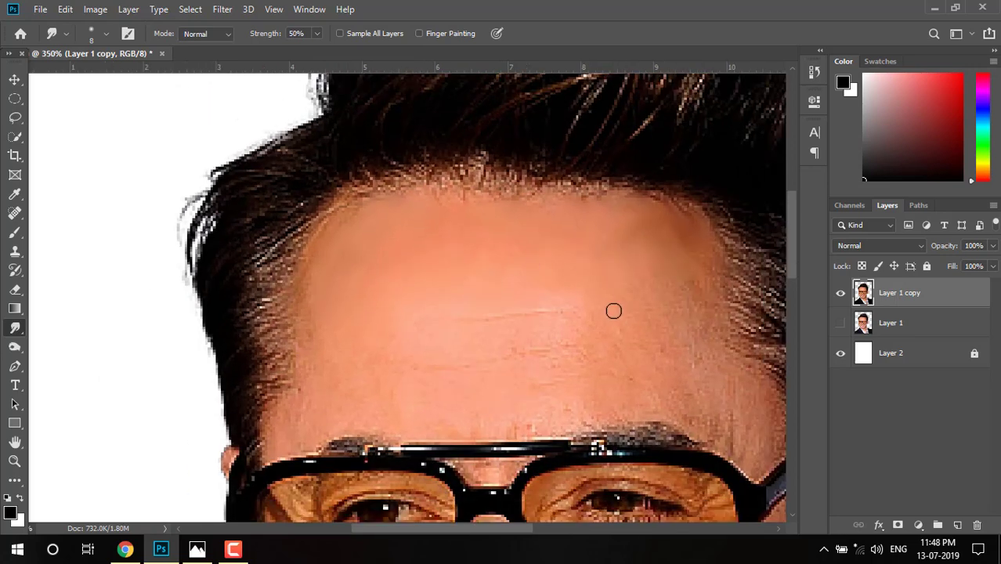
{"action": "left_click_drag", "start_coordinate": [612, 308], "coordinate": [538, 266]}
{"action": "scroll", "coordinate": [538, 266], "scroll_direction": "up", "scroll_amount": 1}
{"action": "scroll", "coordinate": [580, 239], "scroll_direction": "up", "scroll_amount": 3}
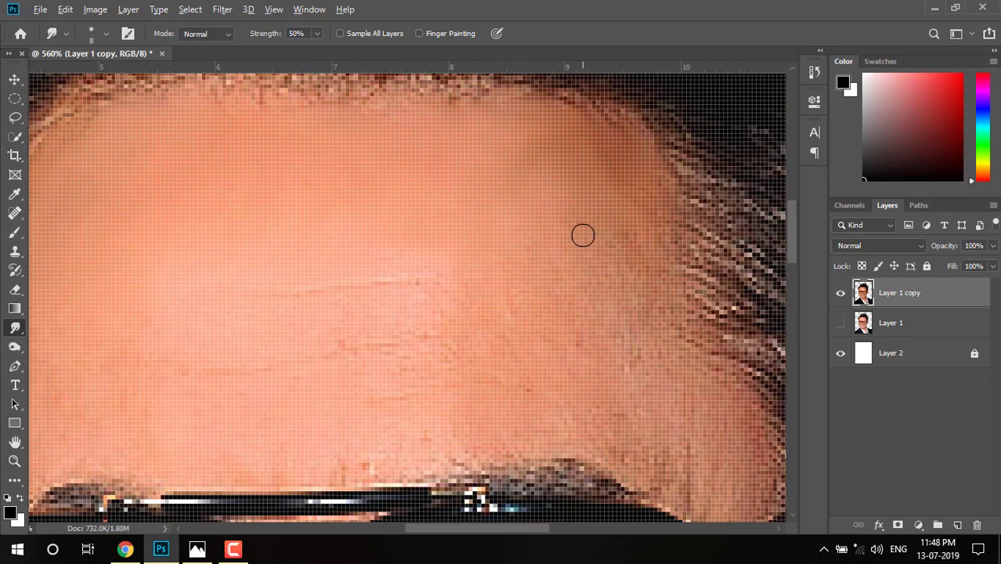
{"action": "scroll", "coordinate": [584, 237], "scroll_direction": "down", "scroll_amount": 3}
{"action": "scroll", "coordinate": [587, 245], "scroll_direction": "up", "scroll_amount": 1}
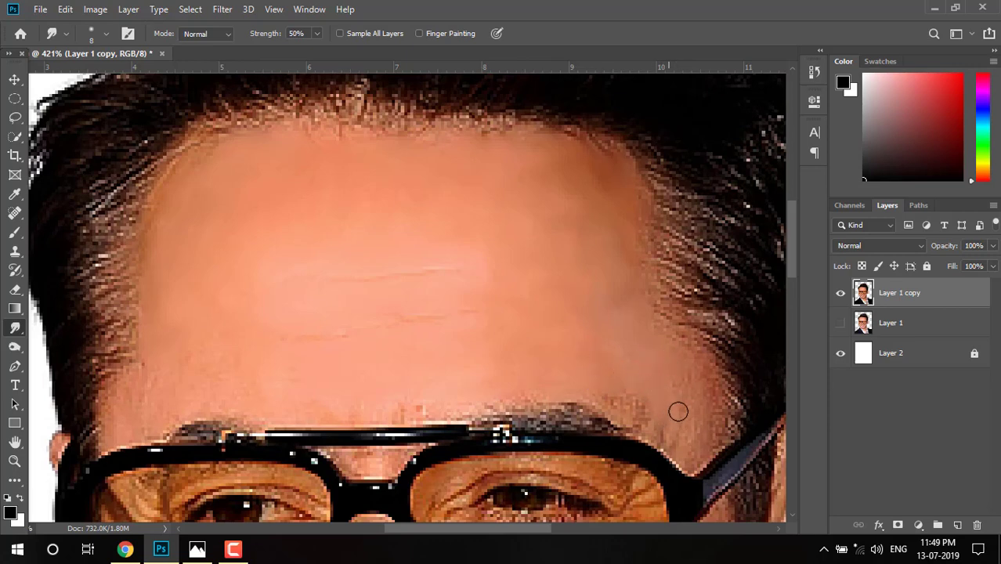
{"action": "mouse_move", "coordinate": [711, 407]}
{"action": "left_mouse_down"}
{"action": "mouse_move", "coordinate": [622, 407]}
{"action": "mouse_move", "coordinate": [709, 449]}
{"action": "mouse_move", "coordinate": [720, 403]}
{"action": "left_mouse_up"}
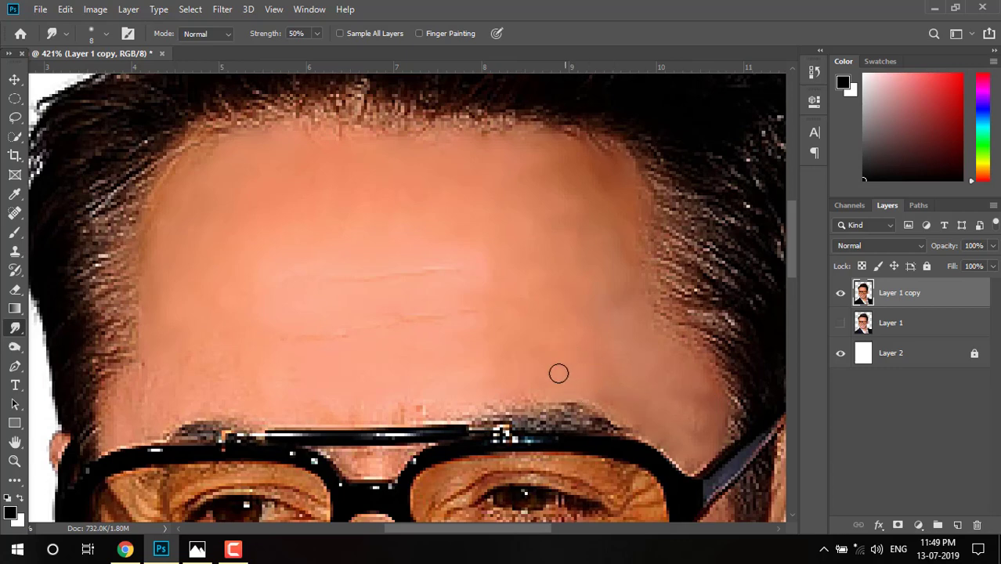
{"action": "left_click_drag", "start_coordinate": [457, 394], "coordinate": [387, 412]}
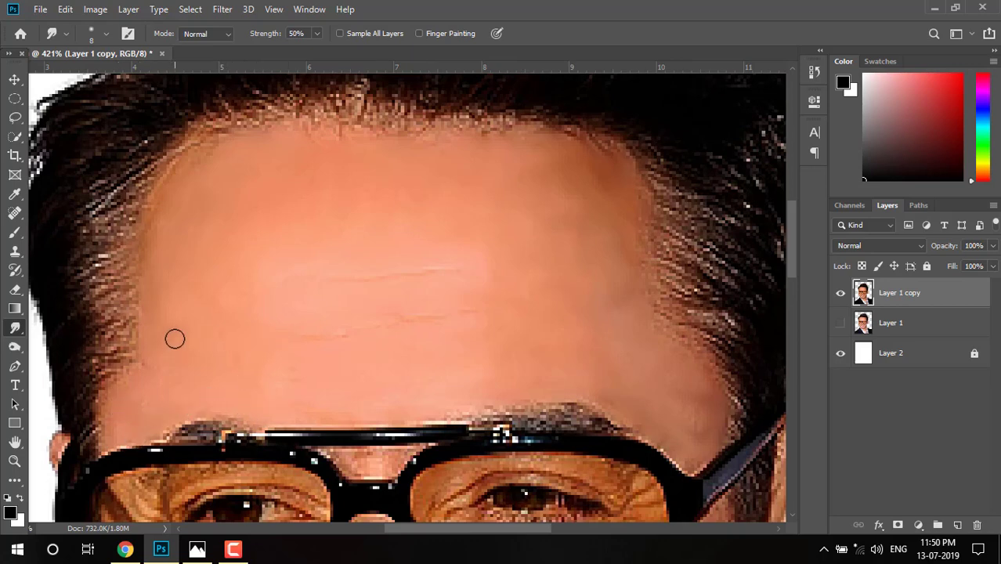
Zoom in on the nose and shrink the Smudge brush to about 6 px
{"action": "scroll", "coordinate": [178, 325], "scroll_direction": "down", "scroll_amount": 3}
{"action": "scroll", "coordinate": [205, 322], "scroll_direction": "down", "scroll_amount": 2}
{"action": "scroll", "coordinate": [214, 334], "scroll_direction": "down", "scroll_amount": 1}
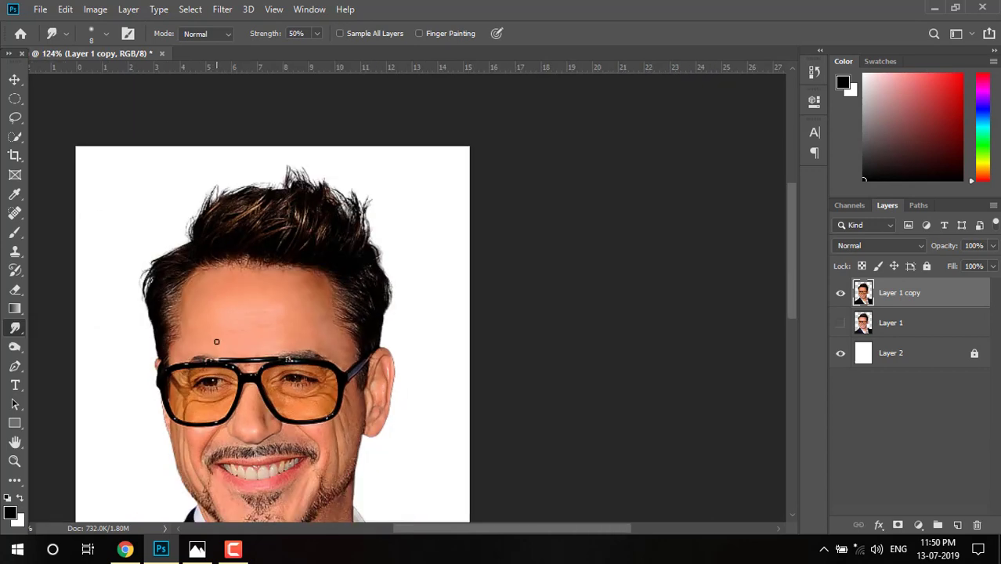
{"action": "scroll", "coordinate": [213, 337], "scroll_direction": "down", "scroll_amount": 1}
{"action": "scroll", "coordinate": [210, 352], "scroll_direction": "up", "scroll_amount": 2}
{"action": "scroll", "coordinate": [210, 359], "scroll_direction": "up", "scroll_amount": 1}
{"action": "scroll", "coordinate": [211, 359], "scroll_direction": "down", "scroll_amount": 1}
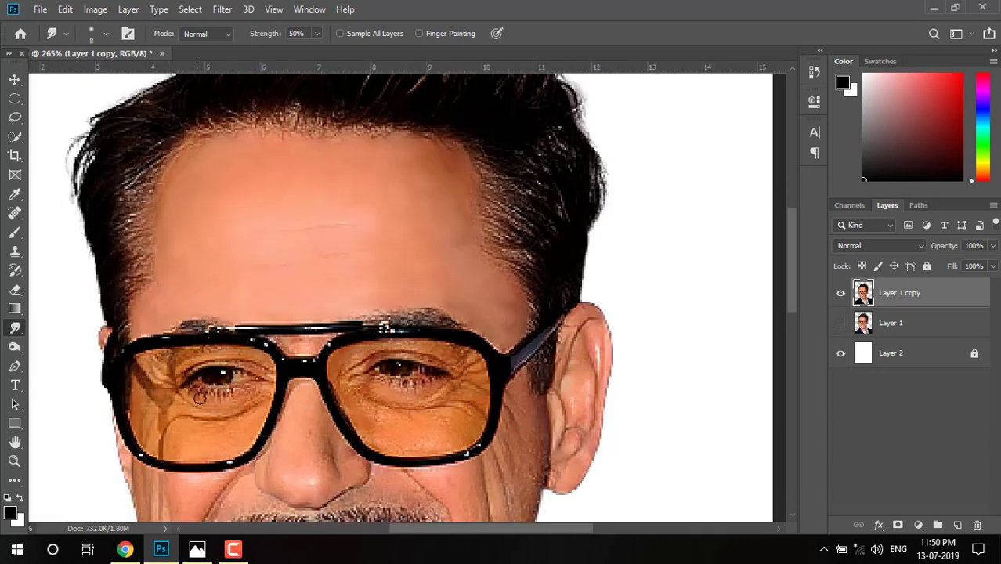
{"action": "scroll", "coordinate": [235, 348], "scroll_direction": "down", "scroll_amount": 1}
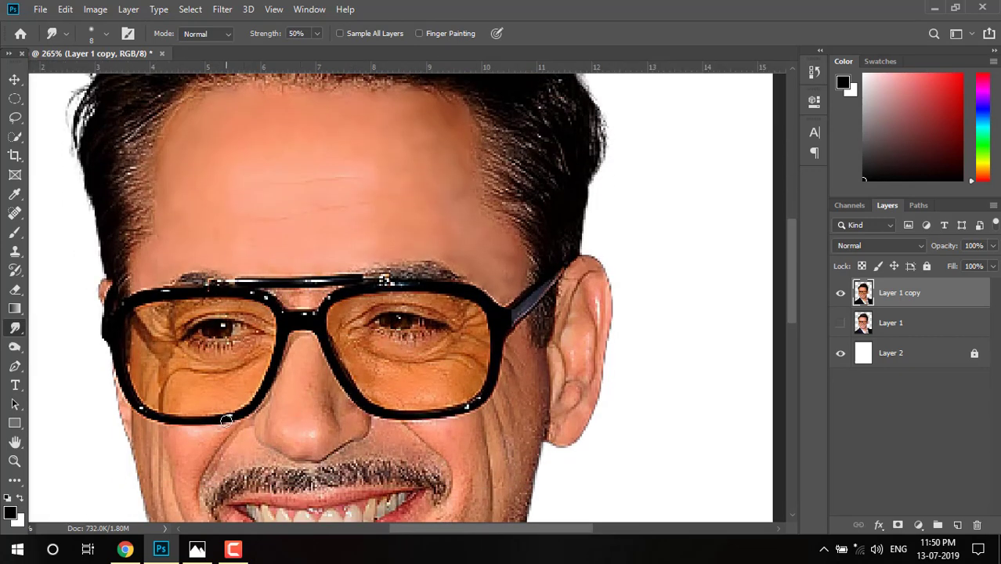
{"action": "scroll", "coordinate": [312, 418], "scroll_direction": "up", "scroll_amount": 1}
{"action": "scroll", "coordinate": [298, 409], "scroll_direction": "up", "scroll_amount": 2}
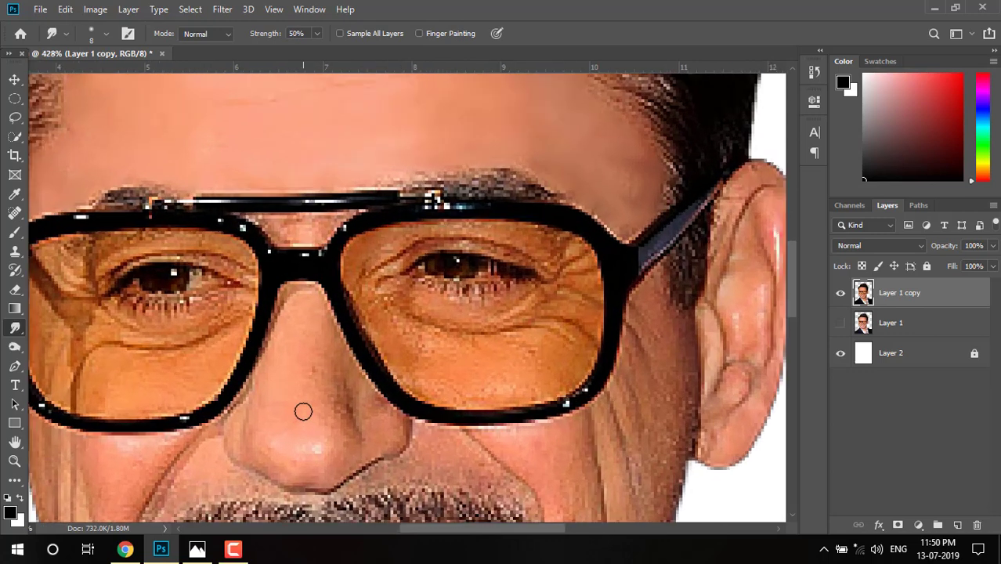
{"action": "scroll", "coordinate": [302, 410], "scroll_direction": "down", "scroll_amount": 1}
{"action": "key", "text": "bracketleft"}
{"action": "key", "text": "bracketleft"}
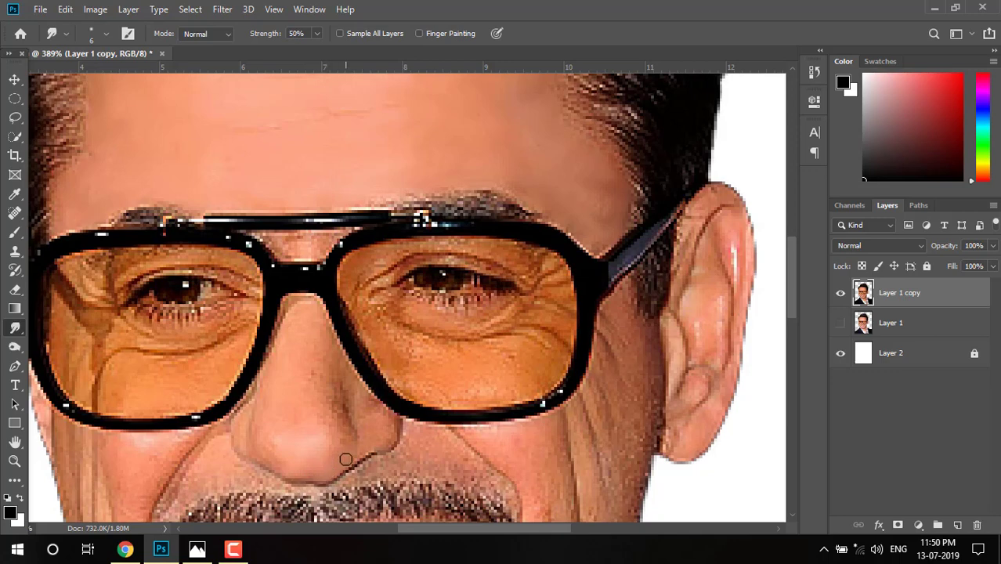
Smudge along the right nostril edge to soften it
{"action": "mouse_move", "coordinate": [357, 453]}
{"action": "left_mouse_down"}
{"action": "mouse_move", "coordinate": [380, 429]}
{"action": "mouse_move", "coordinate": [362, 434]}
{"action": "mouse_move", "coordinate": [369, 406]}
{"action": "mouse_move", "coordinate": [412, 442]}
{"action": "mouse_move", "coordinate": [409, 431]}
{"action": "mouse_move", "coordinate": [389, 459]}
{"action": "mouse_move", "coordinate": [350, 477]}
{"action": "mouse_move", "coordinate": [395, 459]}
{"action": "left_mouse_up"}
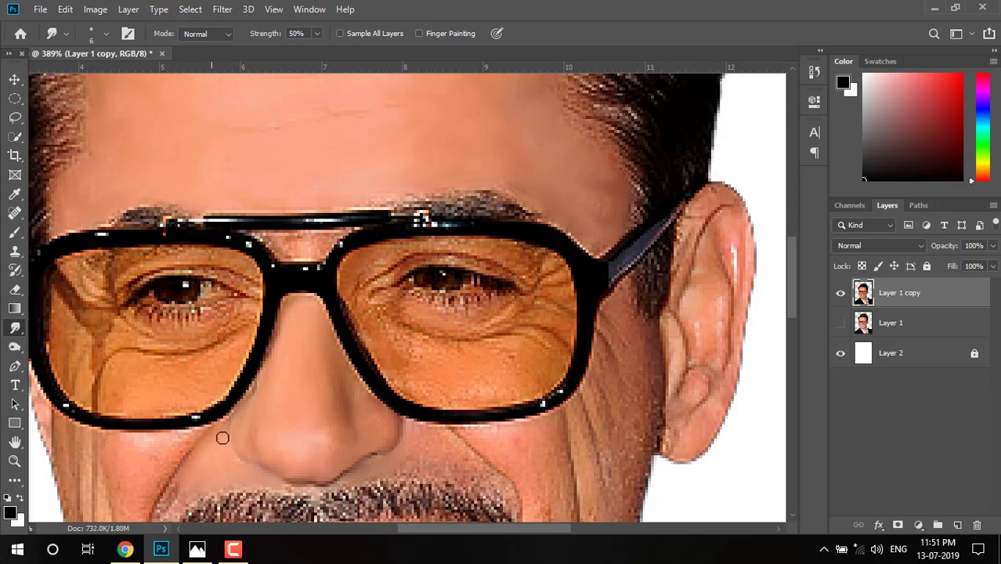
{"action": "scroll", "coordinate": [232, 423], "scroll_direction": "down", "scroll_amount": 5}
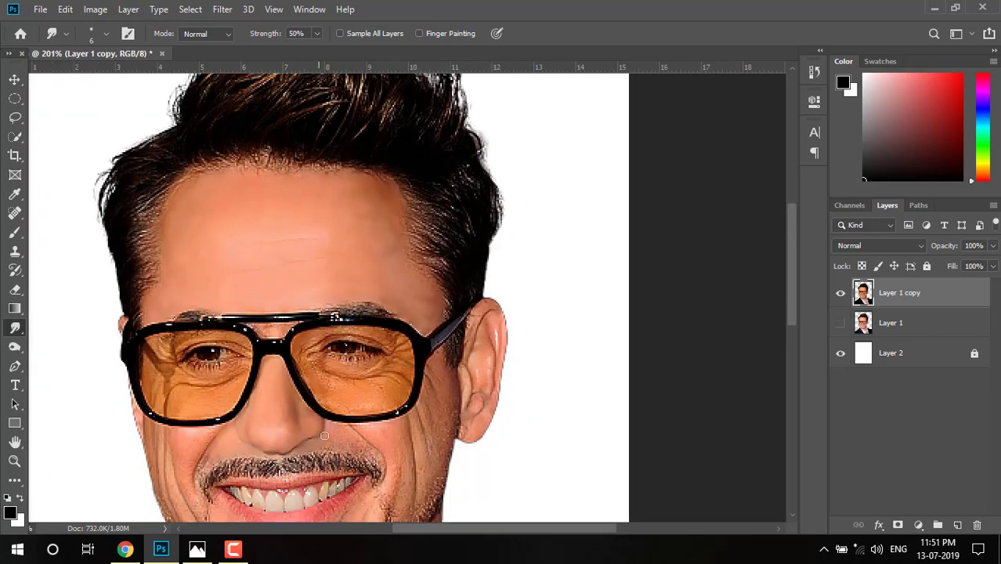
{"action": "scroll", "coordinate": [330, 318], "scroll_direction": "up", "scroll_amount": 3}
{"action": "scroll", "coordinate": [331, 436], "scroll_direction": "up", "scroll_amount": 2}
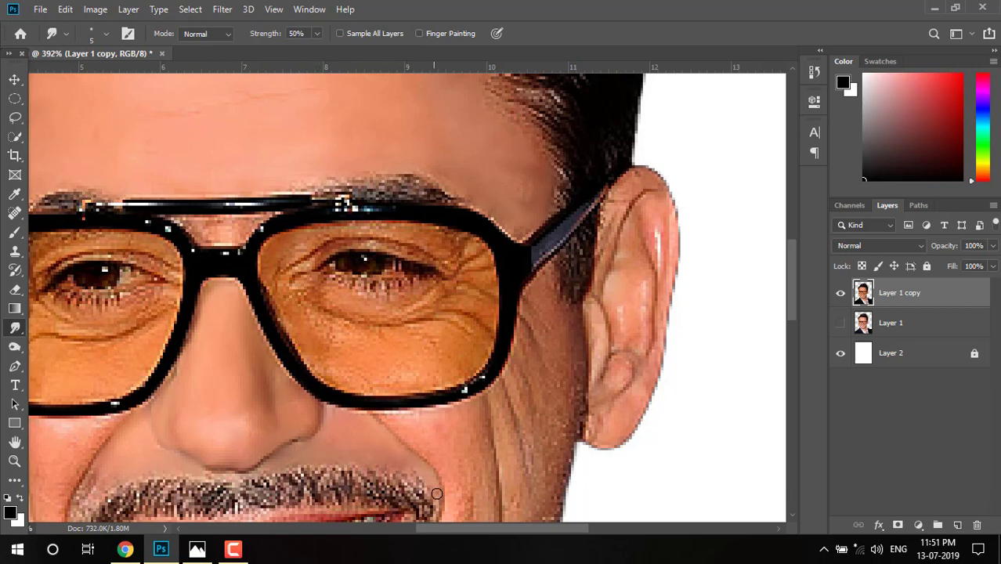
{"action": "scroll", "coordinate": [419, 452], "scroll_direction": "down", "scroll_amount": 3}
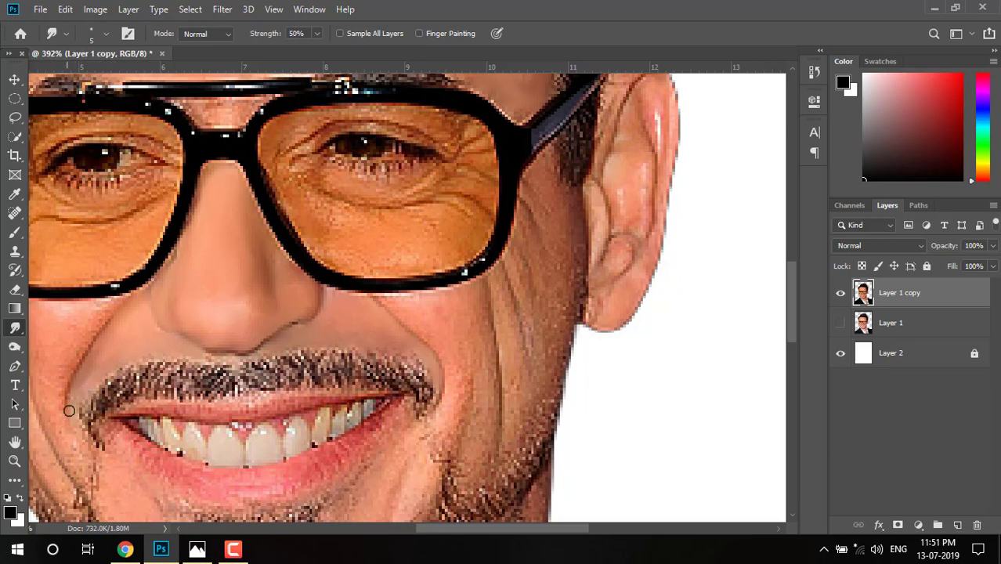
{"action": "scroll", "coordinate": [94, 383], "scroll_direction": "up", "scroll_amount": 1}
{"action": "scroll", "coordinate": [117, 360], "scroll_direction": "up", "scroll_amount": 2}
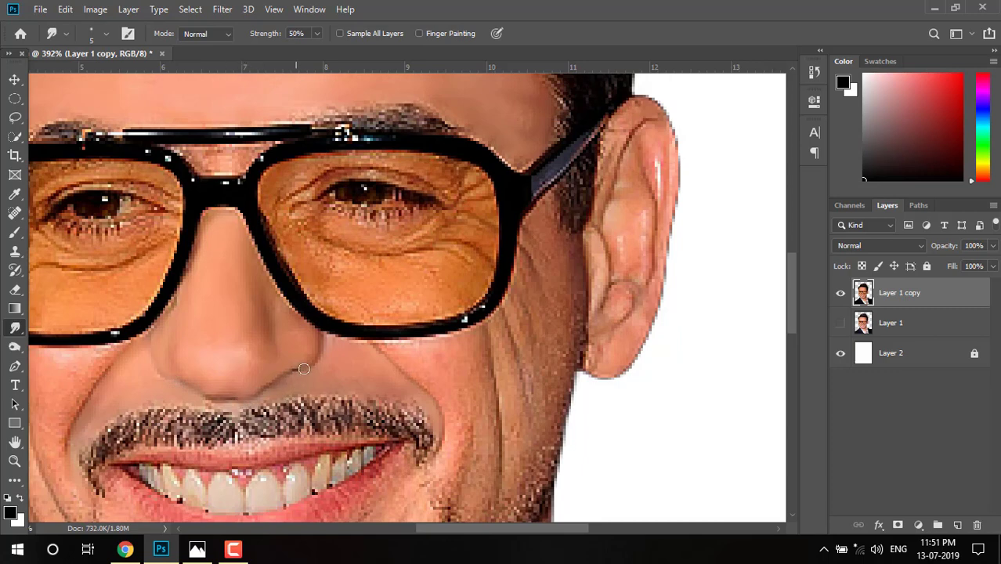
Smooth the skin below the right mouth corner
{"action": "scroll", "coordinate": [235, 387], "scroll_direction": "down", "scroll_amount": 2}
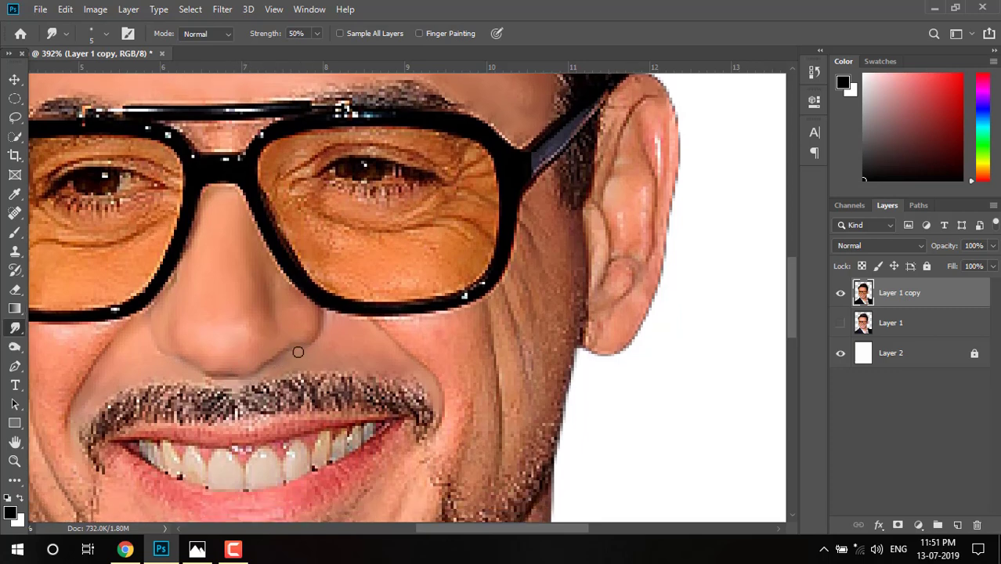
{"action": "scroll", "coordinate": [337, 367], "scroll_direction": "down", "scroll_amount": 2}
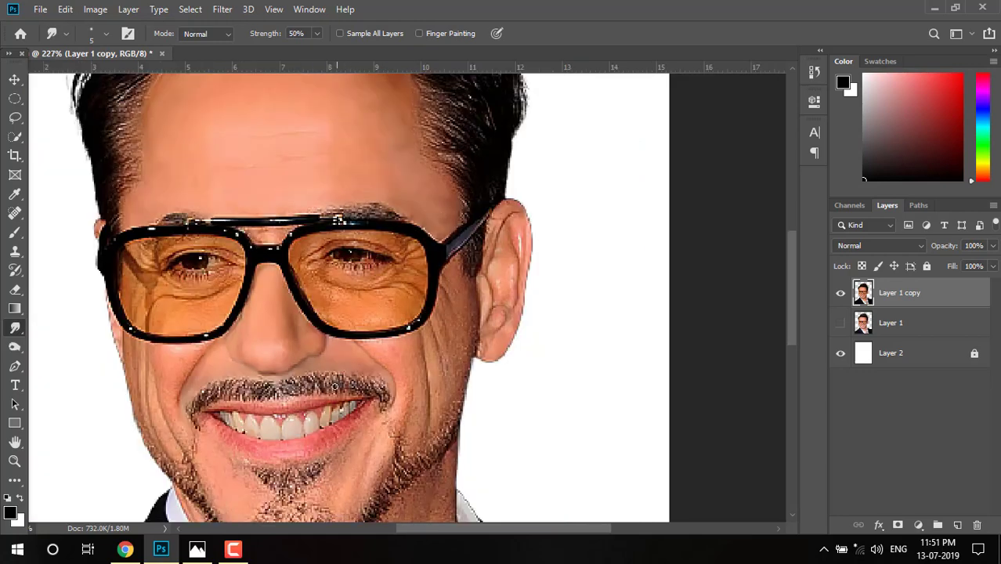
{"action": "scroll", "coordinate": [320, 386], "scroll_direction": "down", "scroll_amount": 1}
{"action": "scroll", "coordinate": [353, 352], "scroll_direction": "up", "scroll_amount": 1}
{"action": "scroll", "coordinate": [381, 322], "scroll_direction": "up", "scroll_amount": 1}
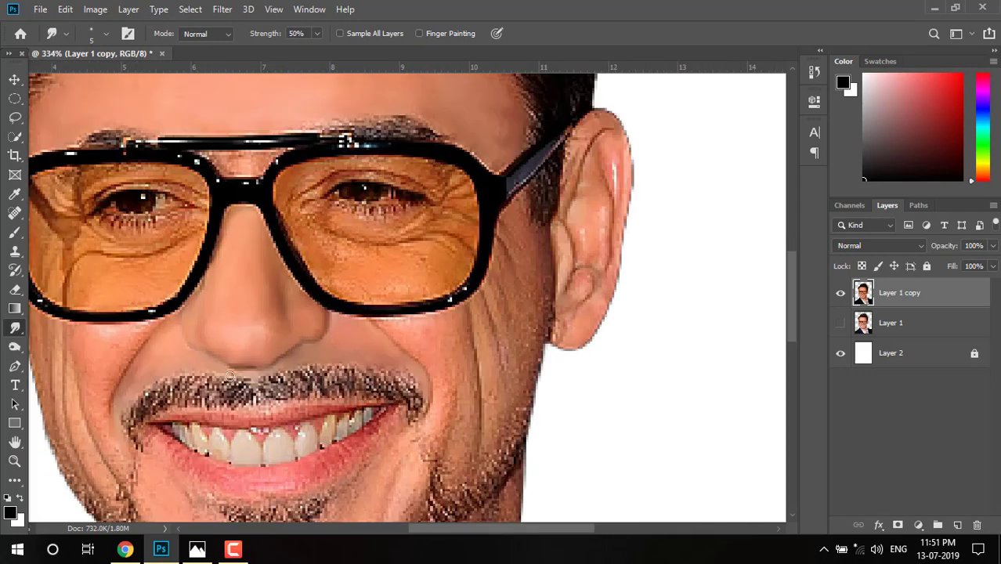
{"action": "scroll", "coordinate": [382, 322], "scroll_direction": "up", "scroll_amount": 1}
{"action": "scroll", "coordinate": [223, 337], "scroll_direction": "up", "scroll_amount": 1}
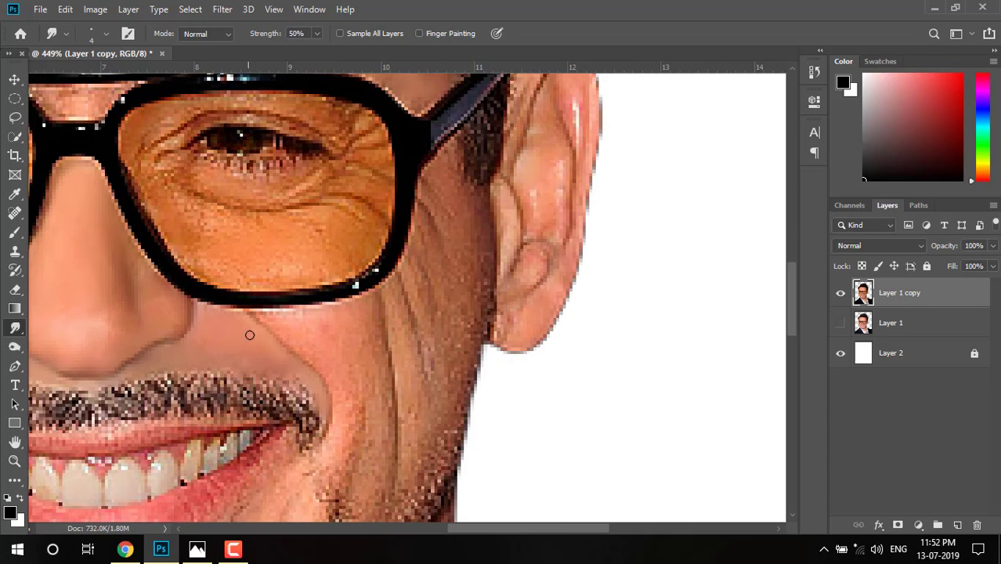
{"action": "scroll", "coordinate": [266, 337], "scroll_direction": "down", "scroll_amount": 1}
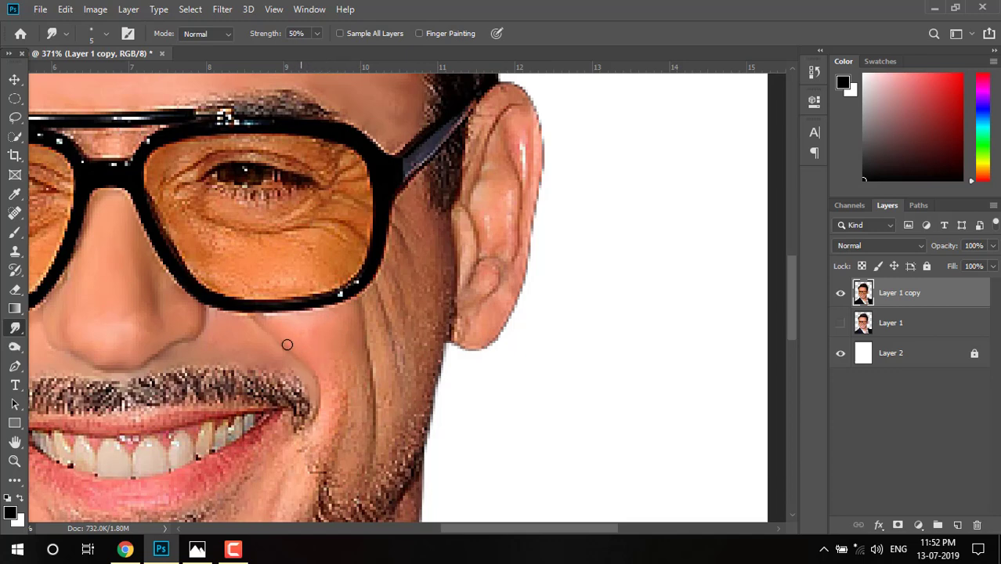
{"action": "scroll", "coordinate": [315, 330], "scroll_direction": "down", "scroll_amount": 1}
{"action": "scroll", "coordinate": [347, 334], "scroll_direction": "down", "scroll_amount": 1}
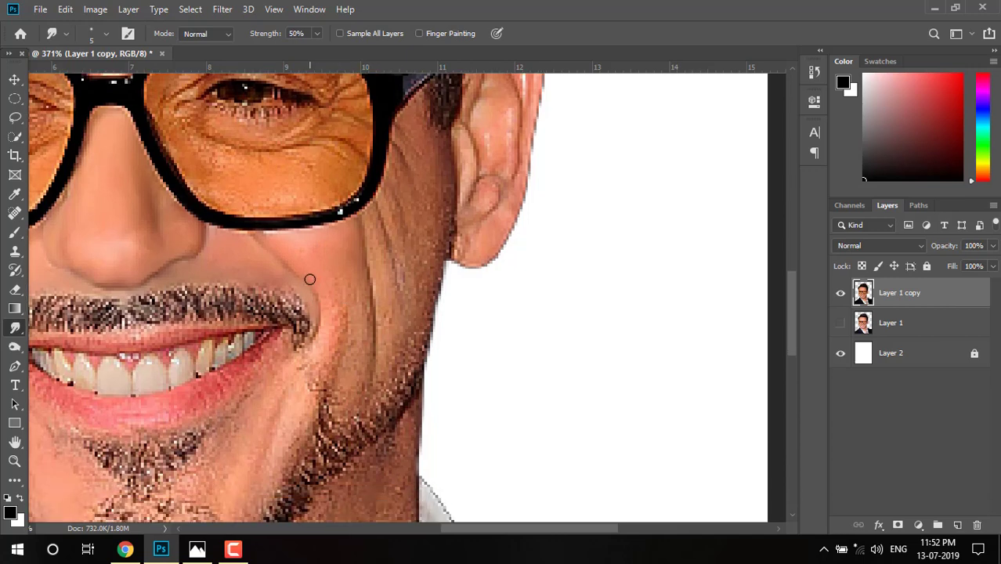
{"action": "left_click_drag", "start_coordinate": [327, 309], "coordinate": [330, 291]}
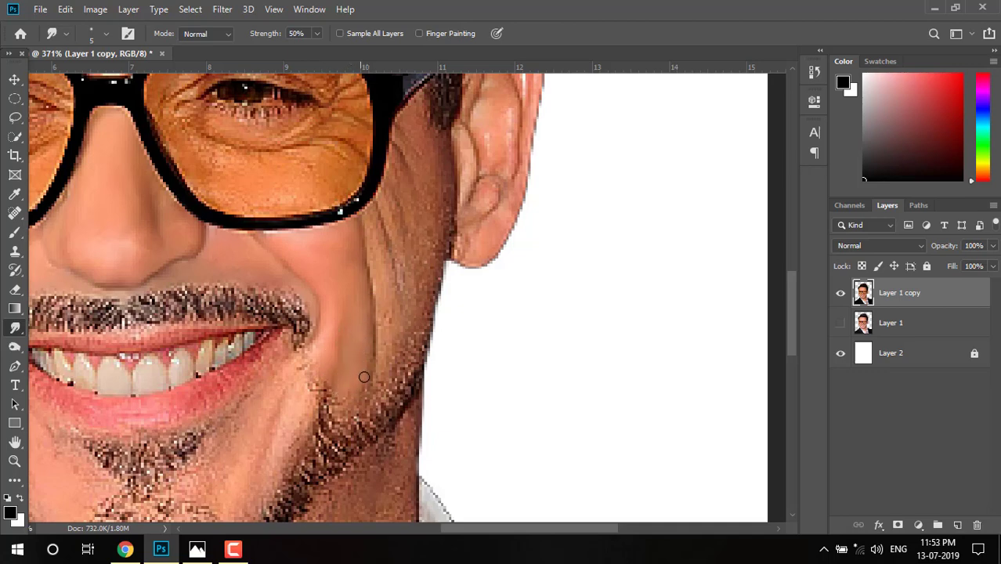
Blend the stray dark beard hairs on the right cheek
{"action": "left_click_drag", "start_coordinate": [342, 399], "coordinate": [315, 394]}
{"action": "scroll", "coordinate": [378, 327], "scroll_direction": "up", "scroll_amount": 1}
{"action": "scroll", "coordinate": [371, 300], "scroll_direction": "up", "scroll_amount": 1}
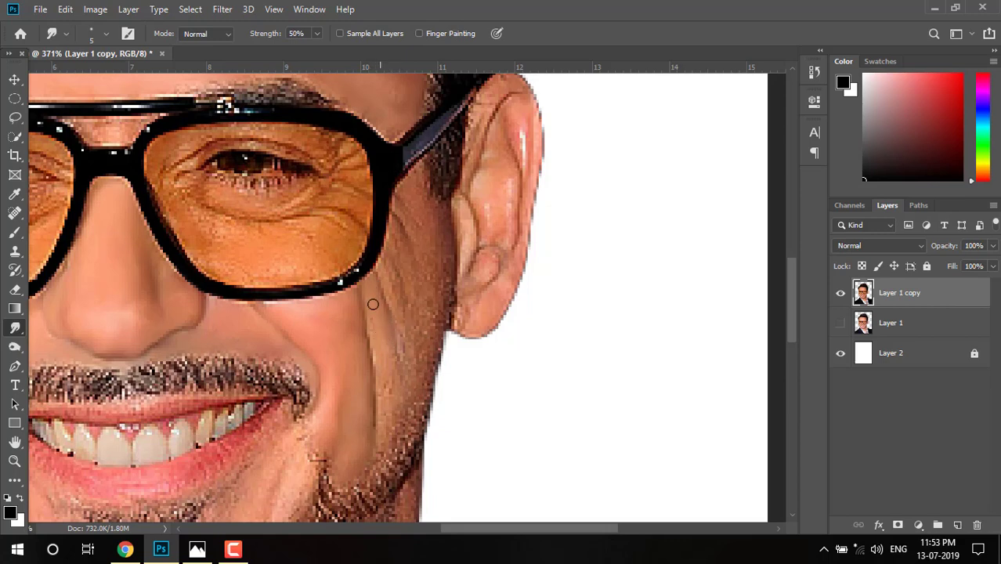
{"action": "scroll", "coordinate": [373, 356], "scroll_direction": "down", "scroll_amount": 1}
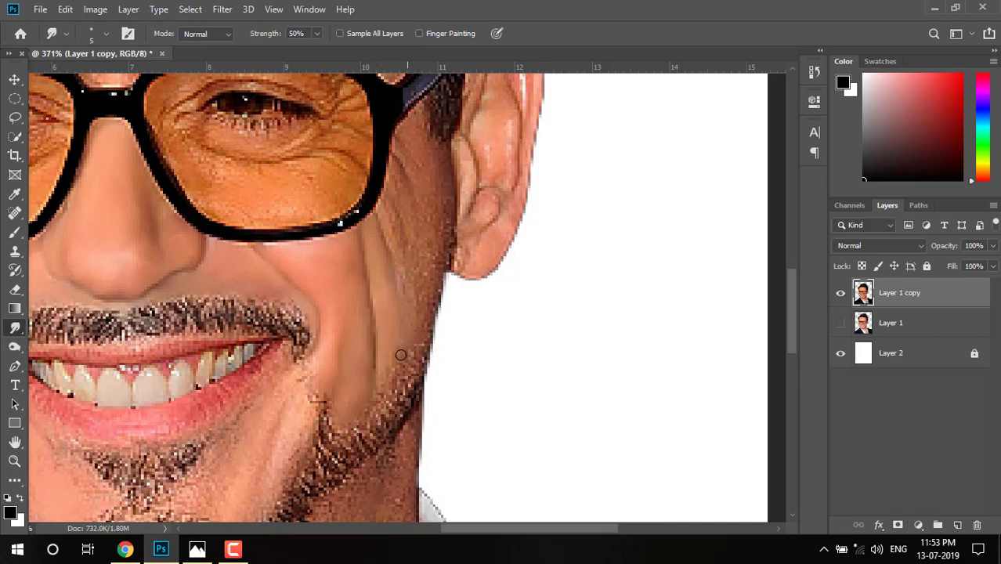
{"action": "scroll", "coordinate": [411, 309], "scroll_direction": "up", "scroll_amount": 1}
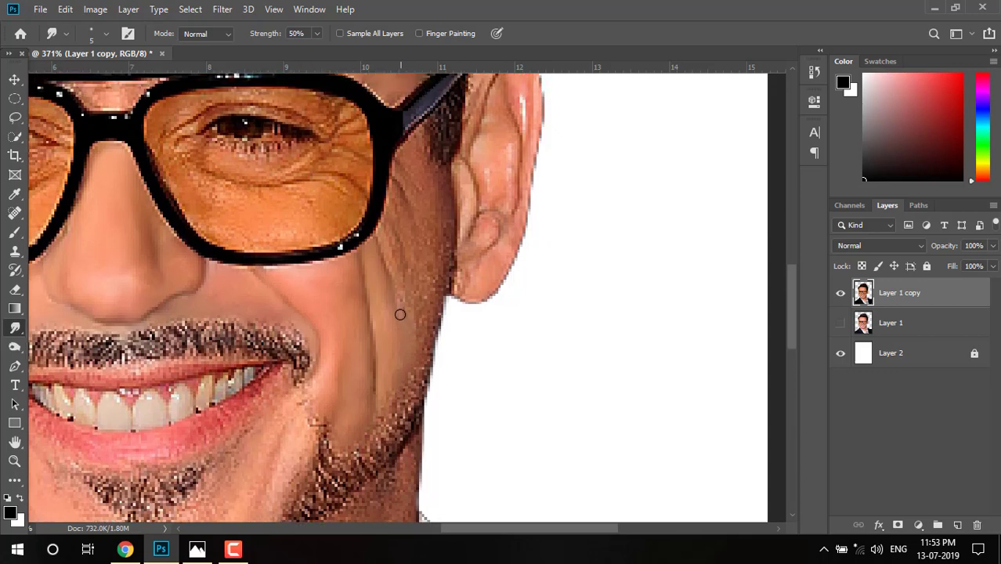
{"action": "scroll", "coordinate": [399, 314], "scroll_direction": "up", "scroll_amount": 2}
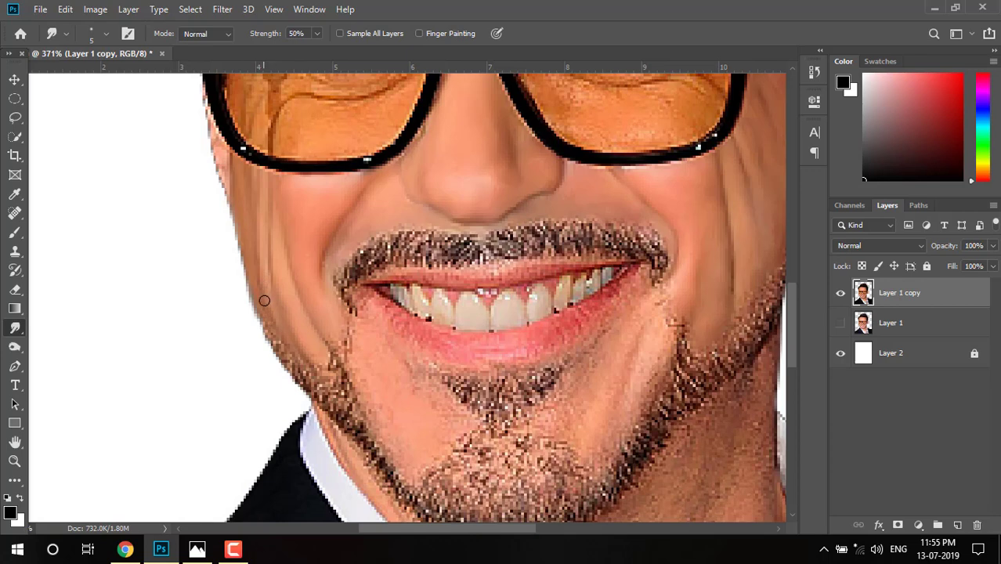
Soften the cheek edge beside the beard
{"action": "mouse_move", "coordinate": [265, 301]}
{"action": "left_mouse_down"}
{"action": "mouse_move", "coordinate": [277, 353]}
{"action": "mouse_move", "coordinate": [318, 379]}
{"action": "left_mouse_up"}
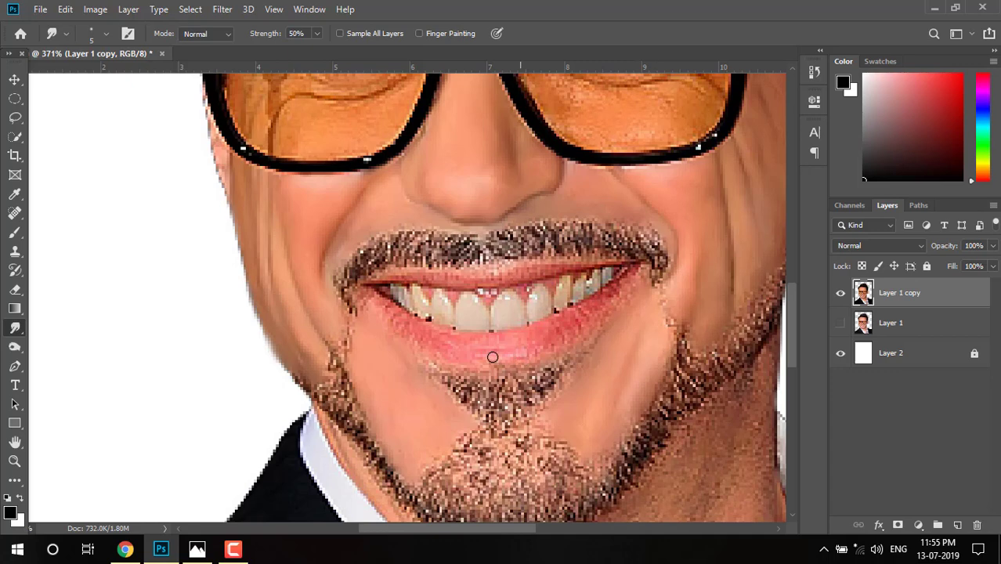
{"action": "scroll", "coordinate": [349, 329], "scroll_direction": "up", "scroll_amount": 1}
{"action": "scroll", "coordinate": [353, 341], "scroll_direction": "down", "scroll_amount": 4}
{"action": "scroll", "coordinate": [368, 325], "scroll_direction": "down", "scroll_amount": 2}
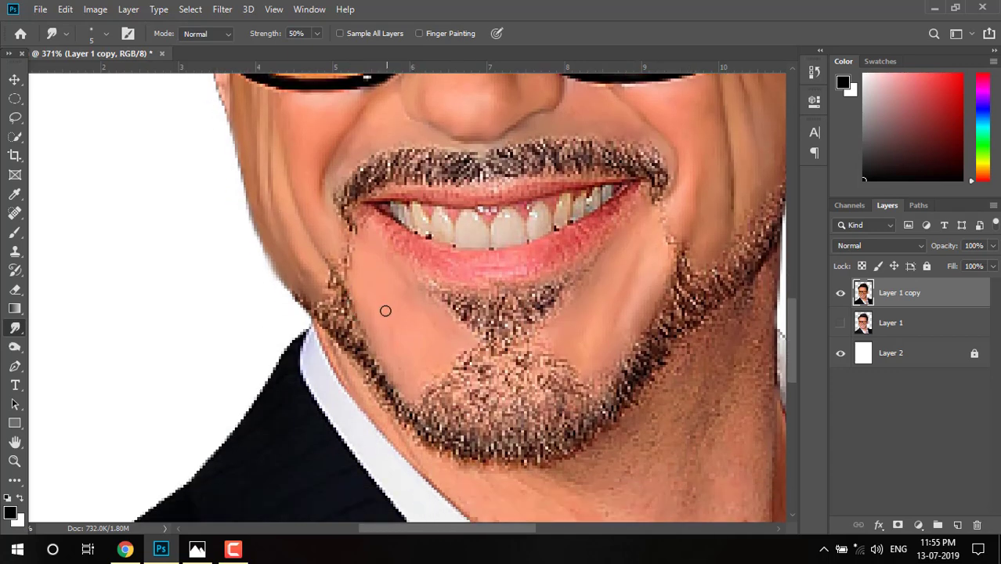
{"action": "scroll", "coordinate": [391, 298], "scroll_direction": "up", "scroll_amount": 3}
{"action": "scroll", "coordinate": [415, 306], "scroll_direction": "up", "scroll_amount": 1}
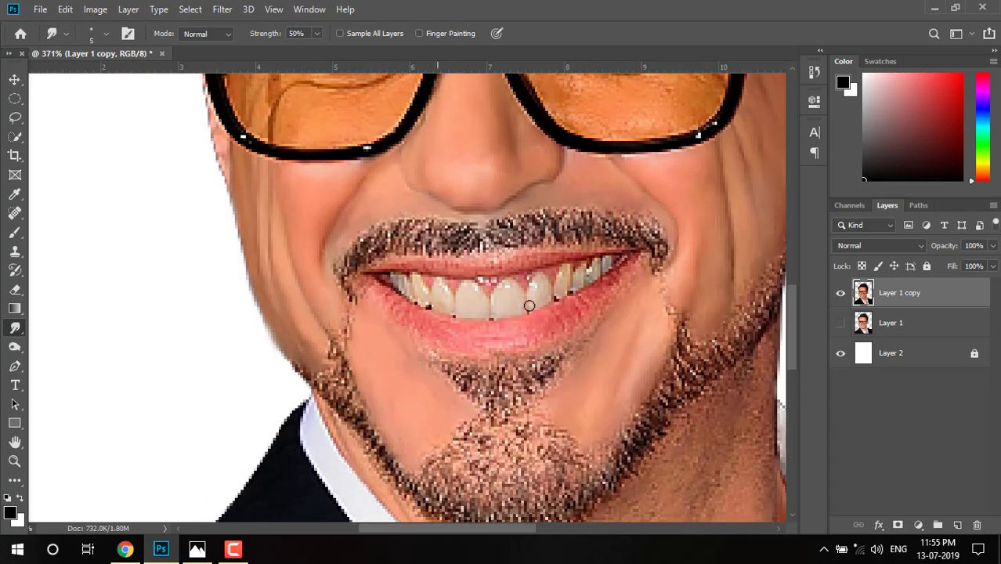
Shrink the Smudge brush from 5 to 4 and frame the lips and lower-lip patch
{"action": "key", "text": "bracketleft"}
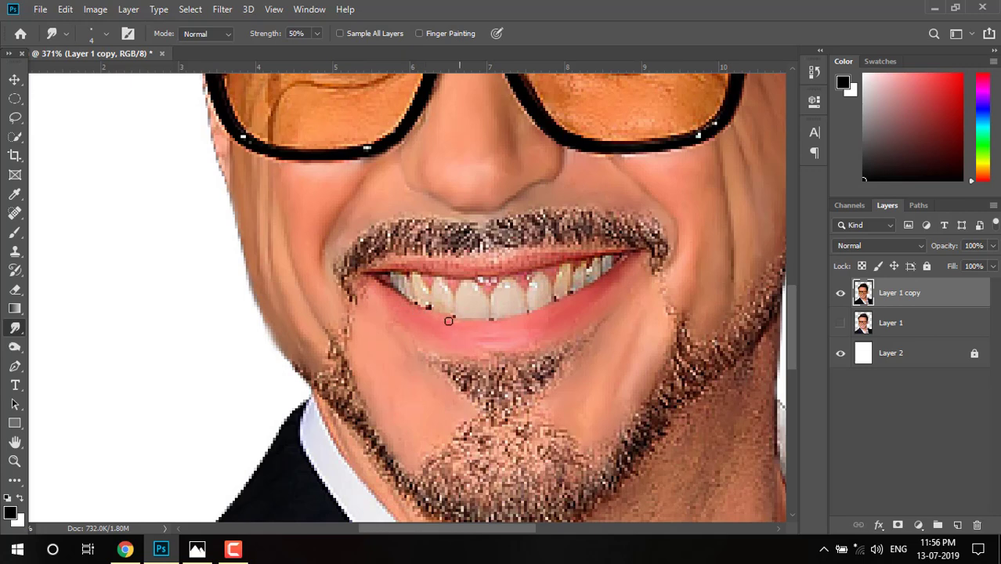
{"action": "scroll", "coordinate": [391, 329], "scroll_direction": "down", "scroll_amount": 1}
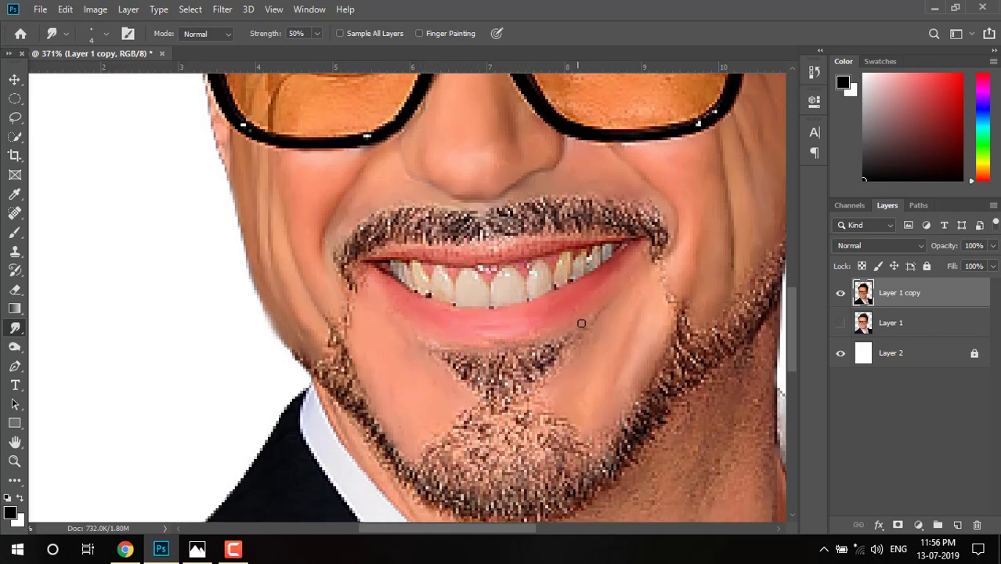
{"action": "scroll", "coordinate": [548, 322], "scroll_direction": "down", "scroll_amount": 3}
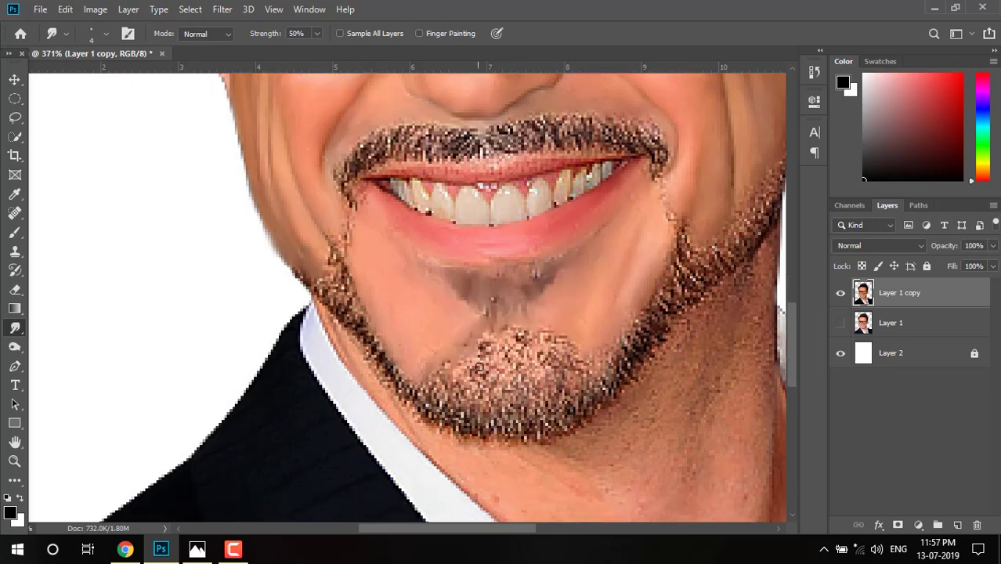
{"action": "scroll", "coordinate": [383, 179], "scroll_direction": "up", "scroll_amount": 2}
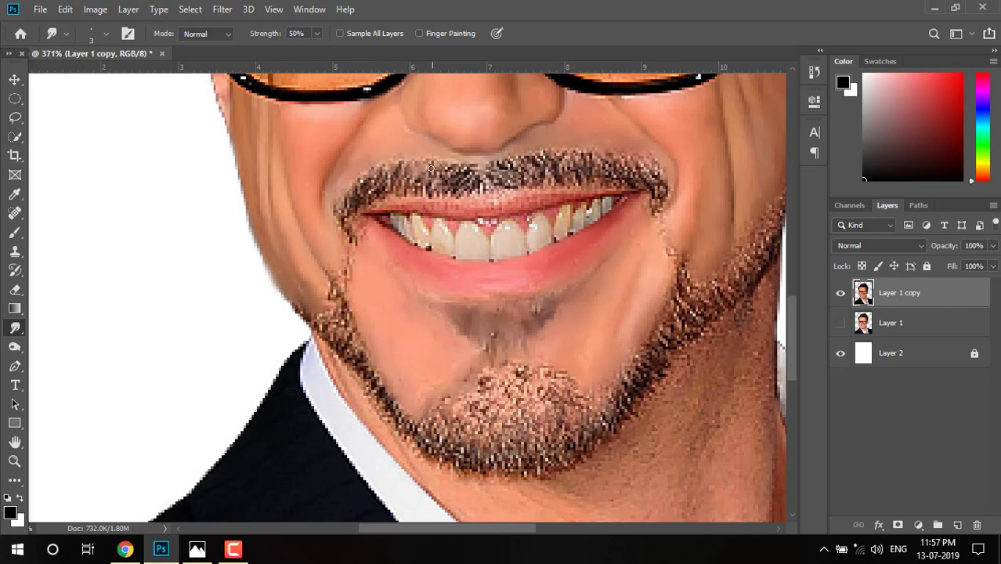
{"action": "scroll", "coordinate": [425, 166], "scroll_direction": "down", "scroll_amount": 3}
{"action": "scroll", "coordinate": [435, 173], "scroll_direction": "up", "scroll_amount": 2}
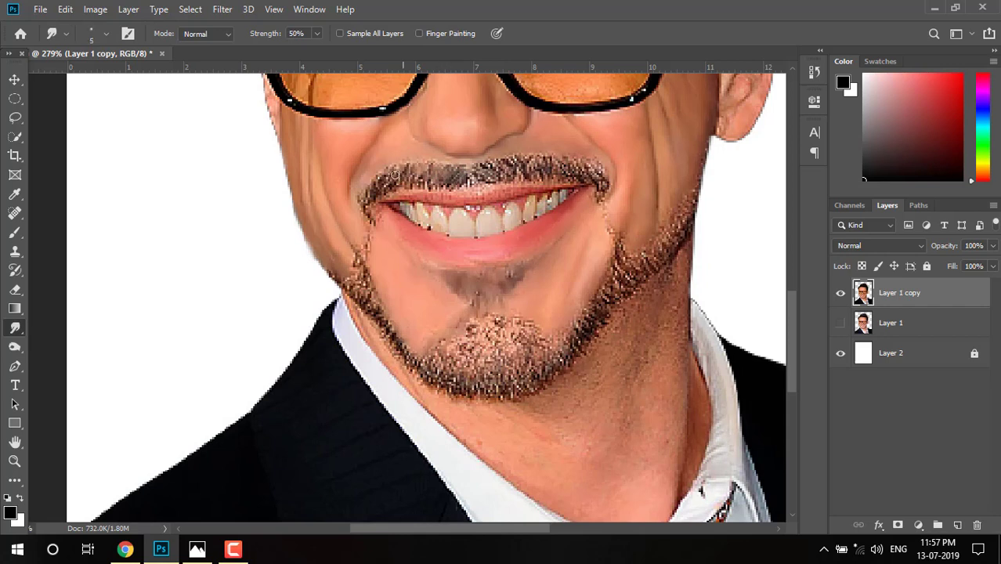
Smear the moustache hairs rightward and soften the beard edge below the left mouth corner
{"action": "mouse_move", "coordinate": [379, 180]}
{"action": "left_mouse_down"}
{"action": "mouse_move", "coordinate": [399, 169]}
{"action": "mouse_move", "coordinate": [429, 186]}
{"action": "mouse_move", "coordinate": [452, 167]}
{"action": "mouse_move", "coordinate": [462, 183]}
{"action": "left_mouse_up"}
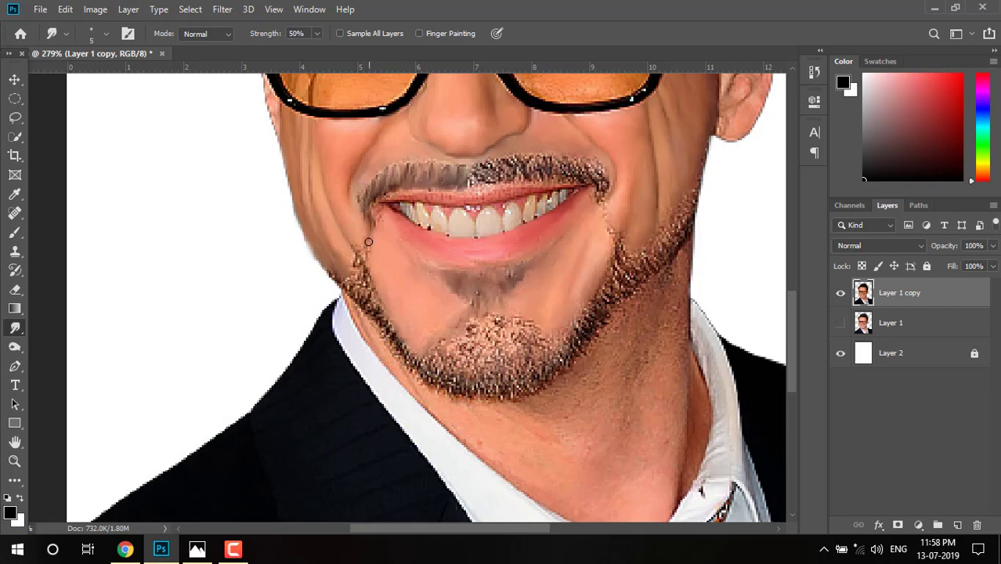
{"action": "left_click_drag", "start_coordinate": [368, 242], "coordinate": [358, 263]}
{"action": "mouse_move", "coordinate": [359, 202]}
{"action": "left_mouse_down"}
{"action": "mouse_move", "coordinate": [404, 164]}
{"action": "mouse_move", "coordinate": [509, 167]}
{"action": "left_mouse_up"}
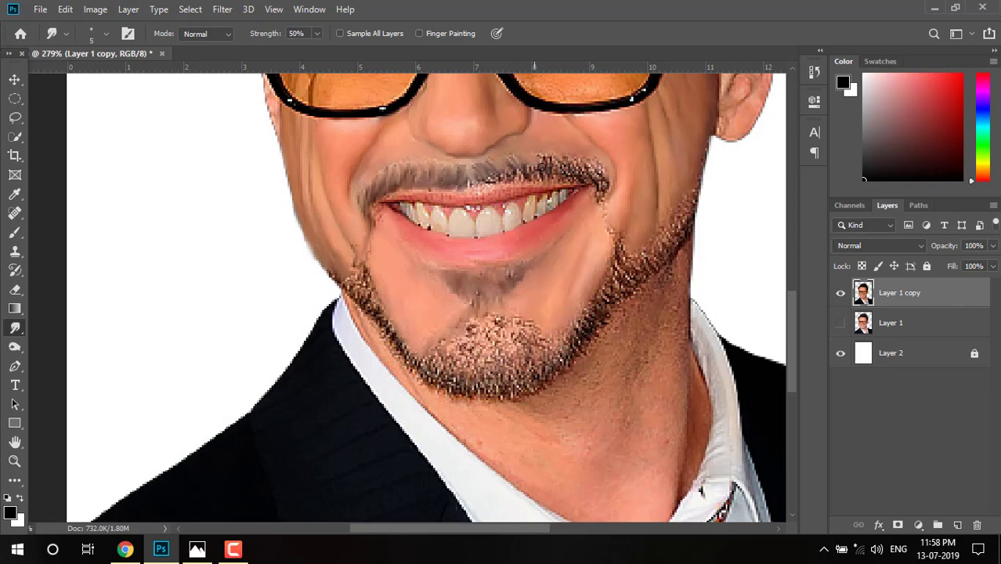
{"action": "mouse_move", "coordinate": [543, 166]}
{"action": "left_mouse_down"}
{"action": "mouse_move", "coordinate": [544, 153]}
{"action": "mouse_move", "coordinate": [581, 166]}
{"action": "mouse_move", "coordinate": [588, 156]}
{"action": "mouse_move", "coordinate": [598, 173]}
{"action": "left_mouse_up"}
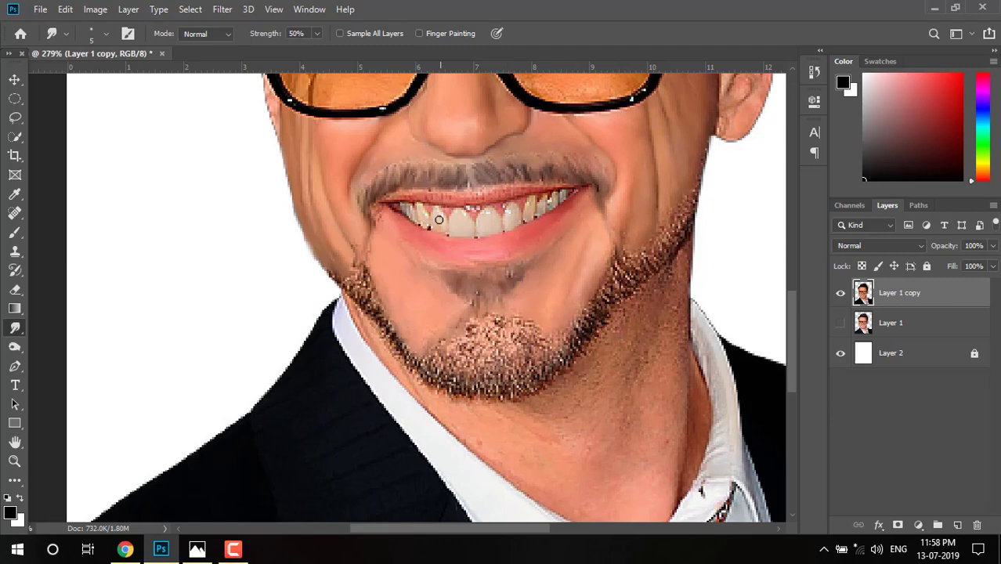
{"action": "scroll", "coordinate": [501, 207], "scroll_direction": "down", "scroll_amount": 3}
Blend the moustache once more along its length, then zoom out and in to check
{"action": "scroll", "coordinate": [475, 222], "scroll_direction": "down", "scroll_amount": 1}
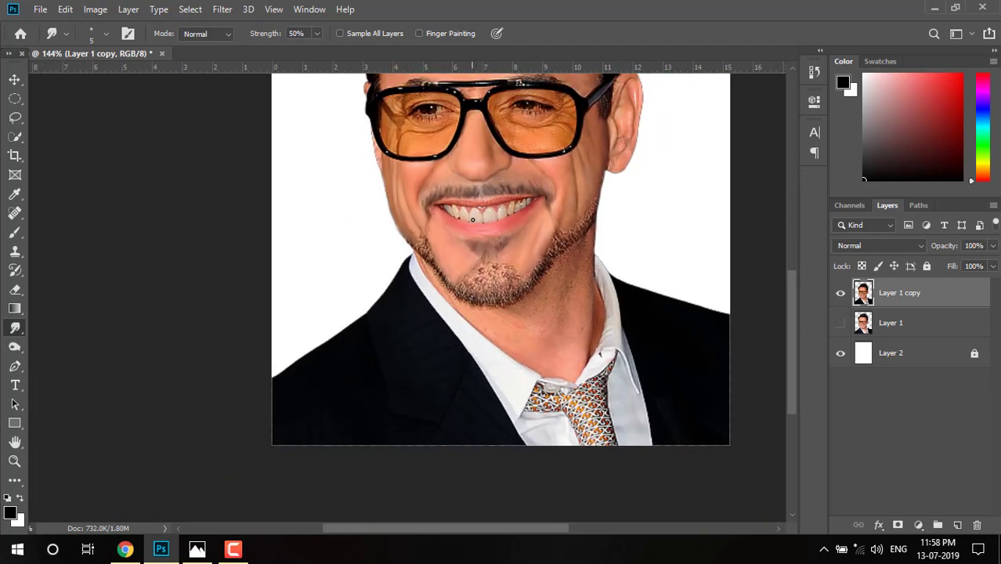
{"action": "scroll", "coordinate": [475, 222], "scroll_direction": "down", "scroll_amount": 2}
{"action": "scroll", "coordinate": [511, 212], "scroll_direction": "up", "scroll_amount": 3}
{"action": "scroll", "coordinate": [511, 211], "scroll_direction": "up", "scroll_amount": 1}
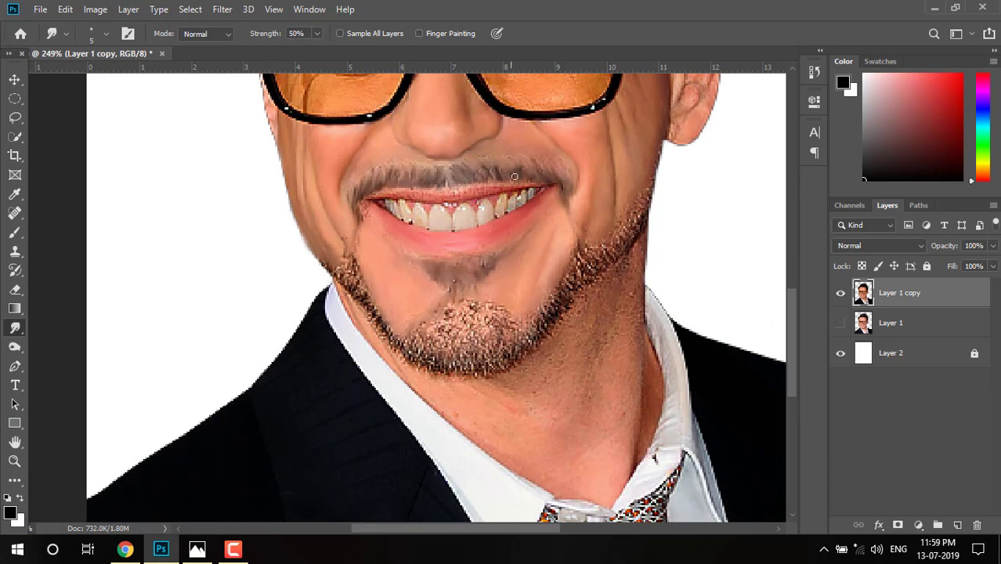
{"action": "left_click_drag", "start_coordinate": [513, 164], "coordinate": [502, 163]}
{"action": "scroll", "coordinate": [564, 184], "scroll_direction": "down", "scroll_amount": 2}
{"action": "scroll", "coordinate": [553, 192], "scroll_direction": "down", "scroll_amount": 1}
{"action": "scroll", "coordinate": [540, 219], "scroll_direction": "up", "scroll_amount": 1}
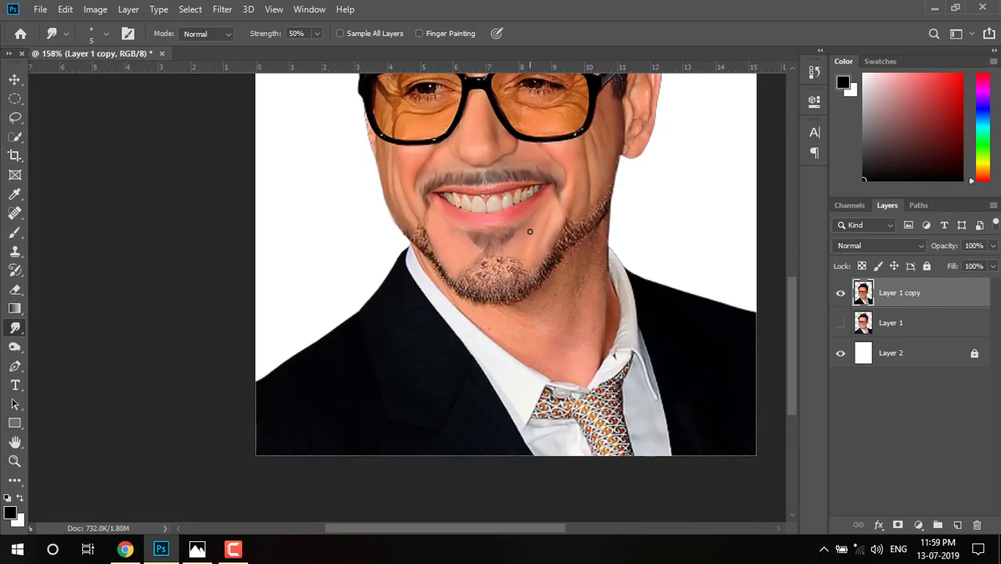
{"action": "scroll", "coordinate": [525, 233], "scroll_direction": "down", "scroll_amount": 2}
{"action": "scroll", "coordinate": [440, 240], "scroll_direction": "up", "scroll_amount": 2}
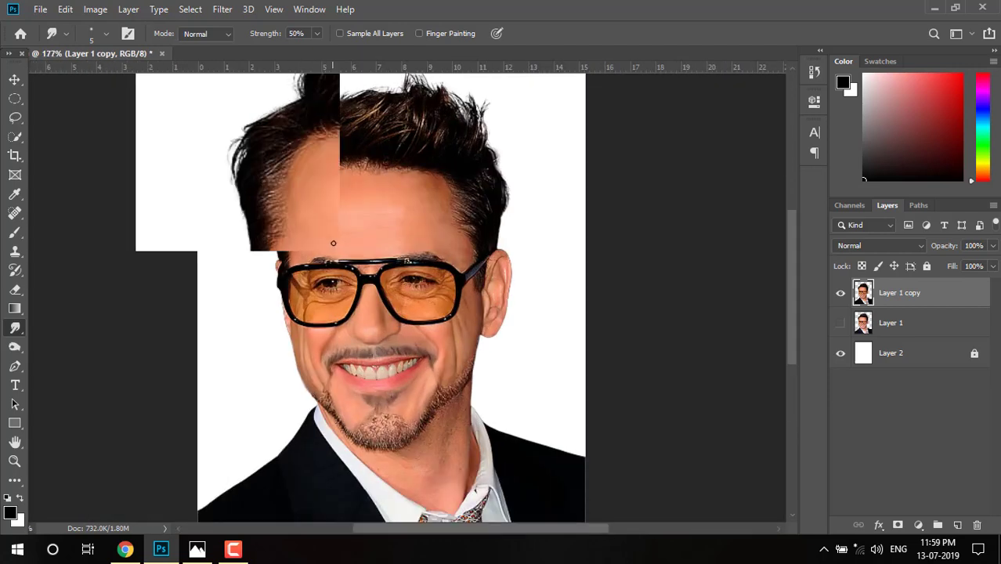
{"action": "scroll", "coordinate": [345, 247], "scroll_direction": "up", "scroll_amount": 1}
{"action": "scroll", "coordinate": [383, 225], "scroll_direction": "down", "scroll_amount": 1}
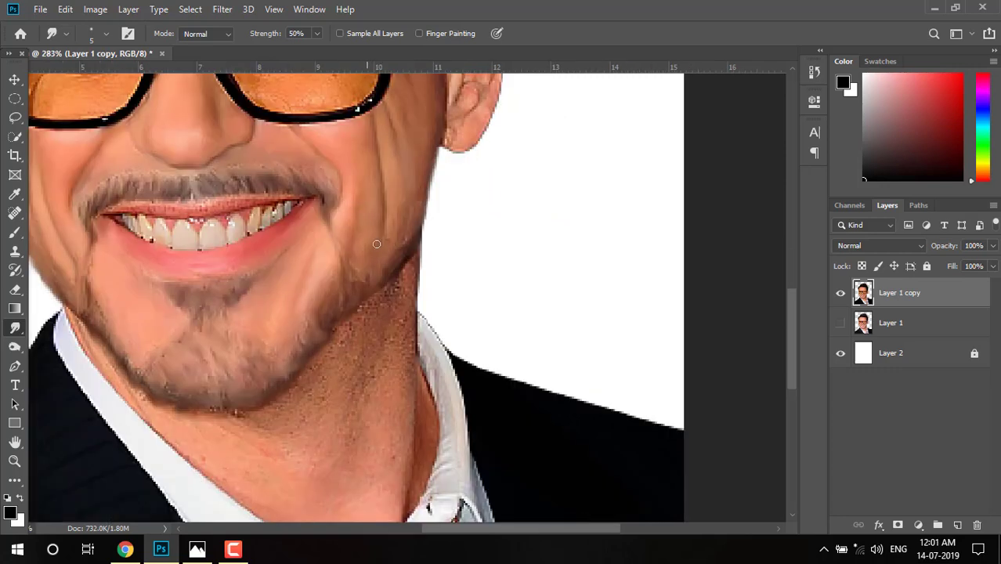
Smooth the jawline edge against the background and soften the beard edge below the chin
{"action": "left_click_drag", "start_coordinate": [403, 277], "coordinate": [401, 285]}
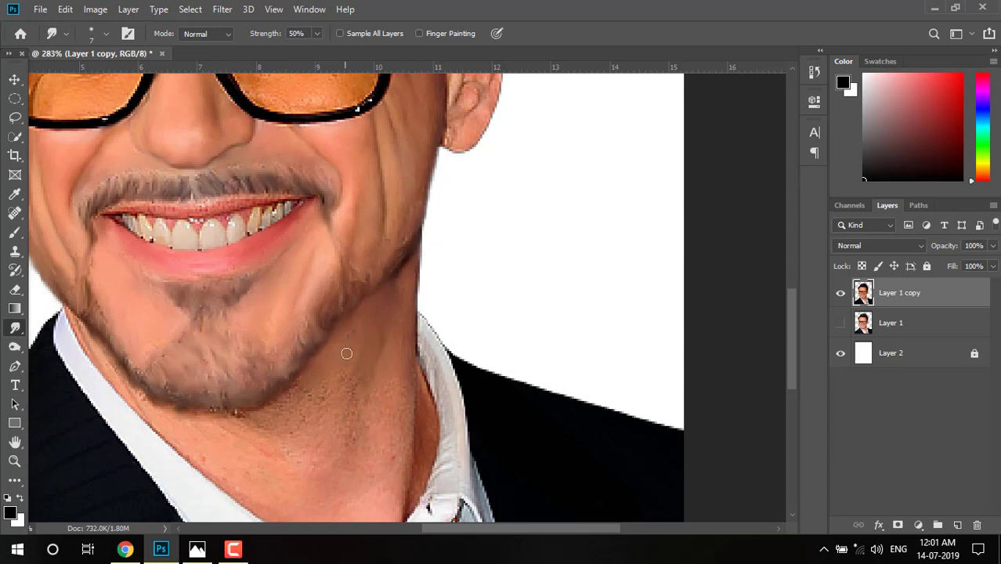
{"action": "left_click_drag", "start_coordinate": [274, 404], "coordinate": [215, 411]}
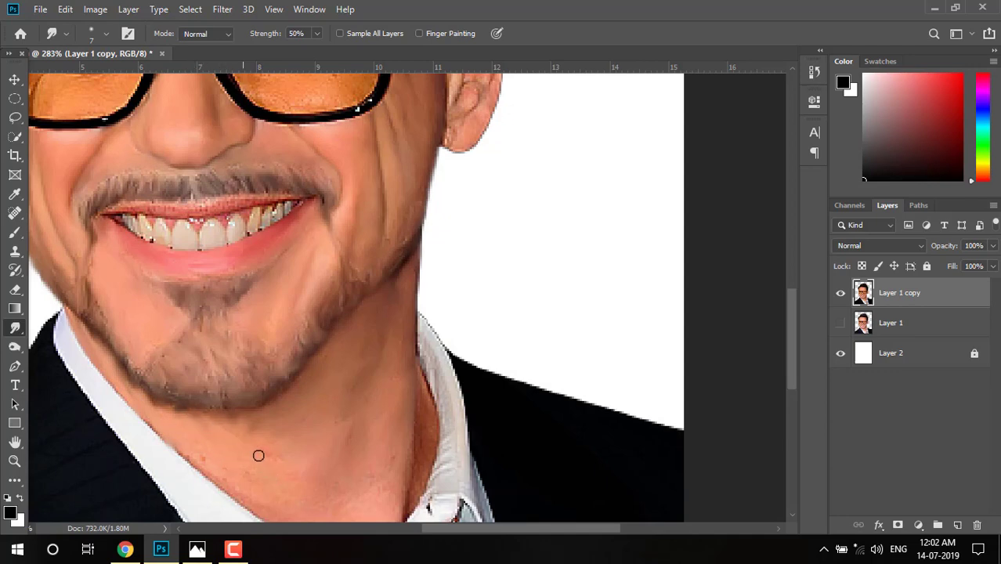
{"action": "scroll", "coordinate": [259, 431], "scroll_direction": "down", "scroll_amount": 3}
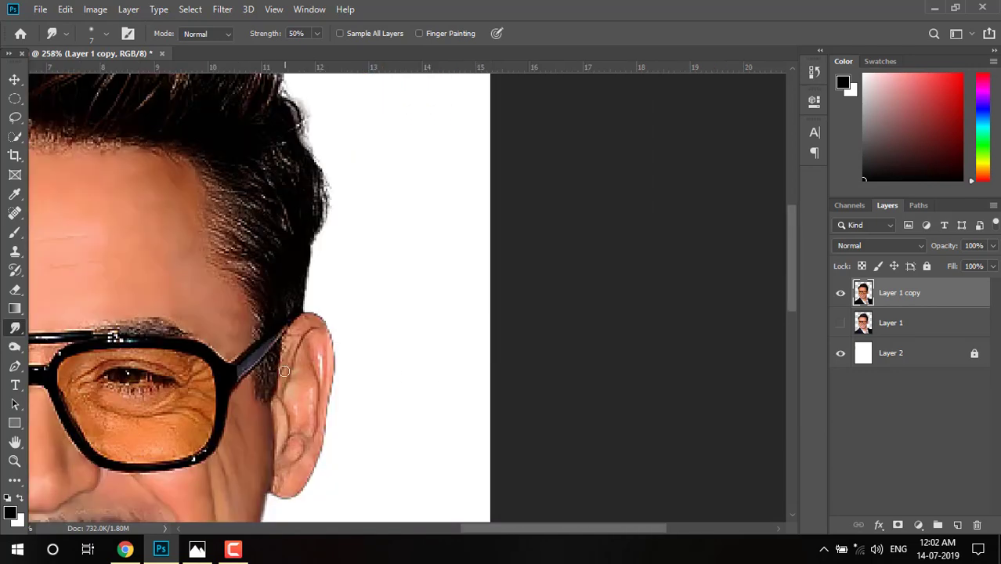
Reduce the Smudge brush from 7 to 5 and smooth the right earlobe outline
{"action": "scroll", "coordinate": [299, 358], "scroll_direction": "up", "scroll_amount": 2}
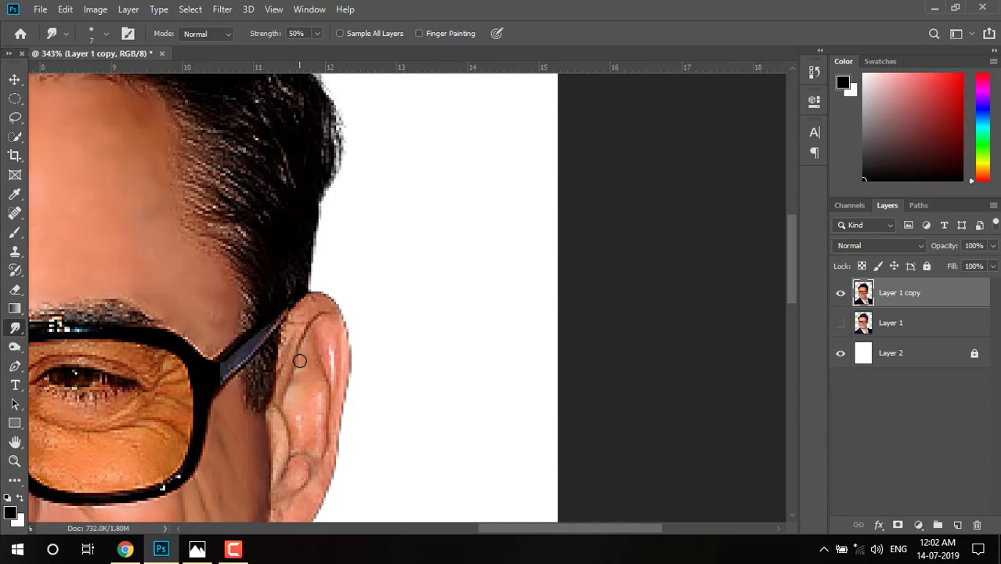
{"action": "key", "text": "bracketleft"}
{"action": "key", "text": "bracketleft"}
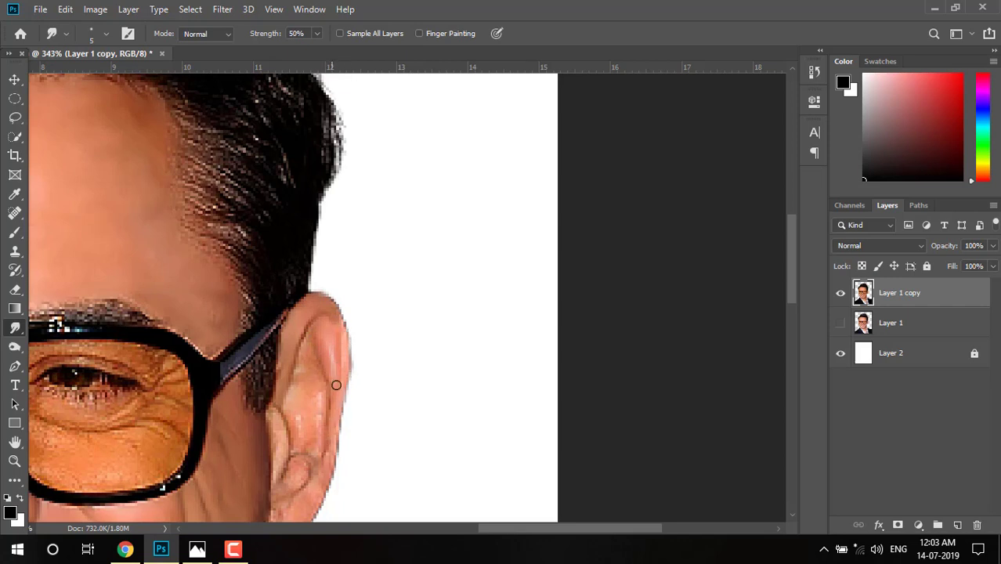
{"action": "scroll", "coordinate": [336, 385], "scroll_direction": "down", "scroll_amount": 3}
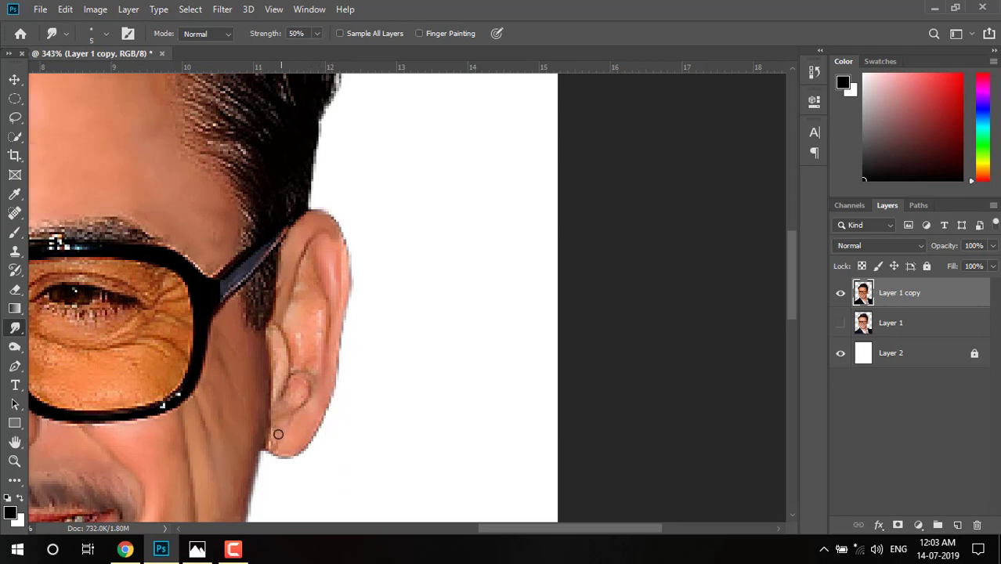
{"action": "mouse_move", "coordinate": [278, 434]}
{"action": "left_mouse_down"}
{"action": "mouse_move", "coordinate": [311, 421]}
{"action": "mouse_move", "coordinate": [308, 389]}
{"action": "mouse_move", "coordinate": [285, 403]}
{"action": "mouse_move", "coordinate": [299, 369]}
{"action": "mouse_move", "coordinate": [305, 391]}
{"action": "mouse_move", "coordinate": [275, 330]}
{"action": "mouse_move", "coordinate": [279, 384]}
{"action": "mouse_move", "coordinate": [314, 292]}
{"action": "mouse_move", "coordinate": [293, 295]}
{"action": "mouse_move", "coordinate": [319, 258]}
{"action": "mouse_move", "coordinate": [299, 287]}
{"action": "mouse_move", "coordinate": [293, 328]}
{"action": "mouse_move", "coordinate": [319, 326]}
{"action": "mouse_move", "coordinate": [313, 264]}
{"action": "mouse_move", "coordinate": [303, 344]}
{"action": "mouse_move", "coordinate": [288, 338]}
{"action": "mouse_move", "coordinate": [319, 361]}
{"action": "mouse_move", "coordinate": [319, 330]}
{"action": "mouse_move", "coordinate": [289, 311]}
{"action": "left_mouse_up"}
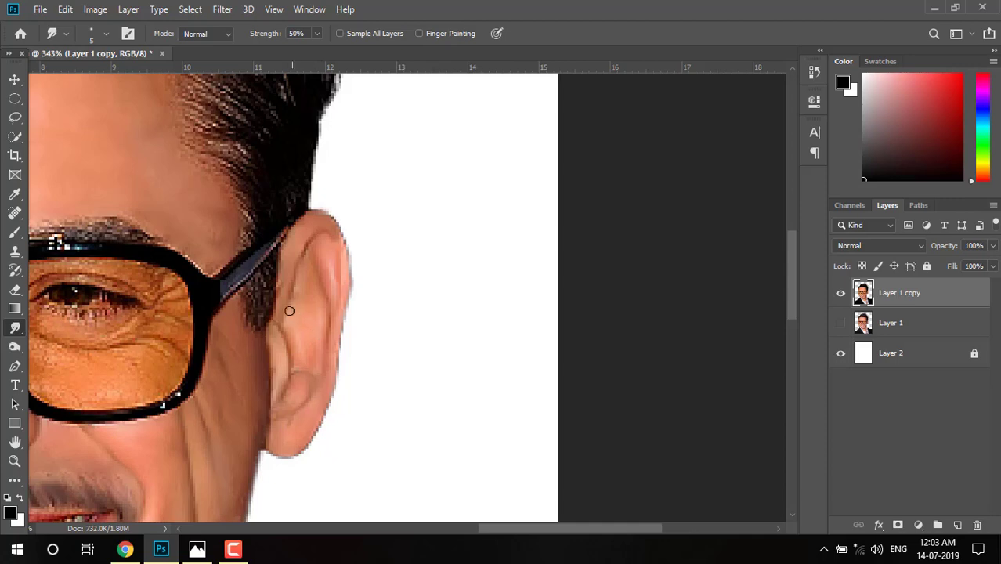
{"action": "scroll", "coordinate": [286, 307], "scroll_direction": "up", "scroll_amount": 1}
{"action": "scroll", "coordinate": [282, 302], "scroll_direction": "up", "scroll_amount": 2}
{"action": "scroll", "coordinate": [279, 296], "scroll_direction": "up", "scroll_amount": 1}
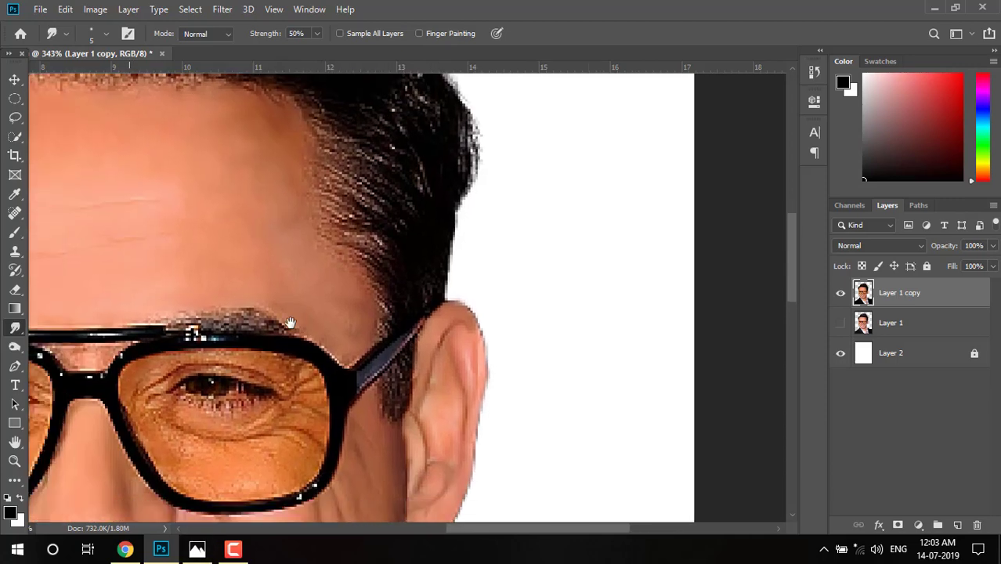
{"action": "mouse_move", "coordinate": [132, 408]}
{"action": "left_mouse_down"}
{"action": "mouse_move", "coordinate": [417, 245]}
{"action": "mouse_move", "coordinate": [393, 313]}
{"action": "left_mouse_up"}
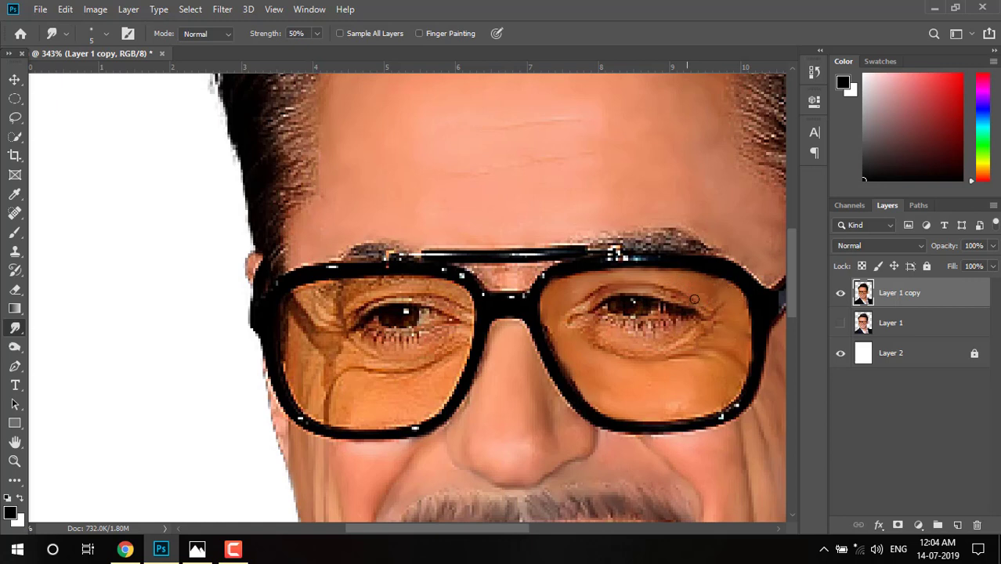
Soften the right eye's dark outer corner and lower lashes
{"action": "left_click_drag", "start_coordinate": [714, 310], "coordinate": [635, 307]}
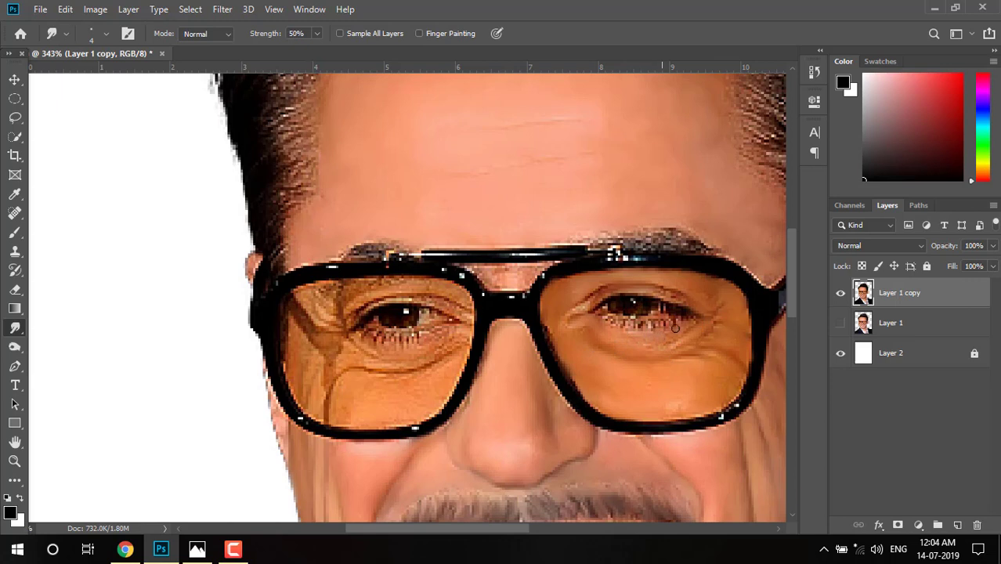
{"action": "left_click_drag", "start_coordinate": [675, 327], "coordinate": [607, 320]}
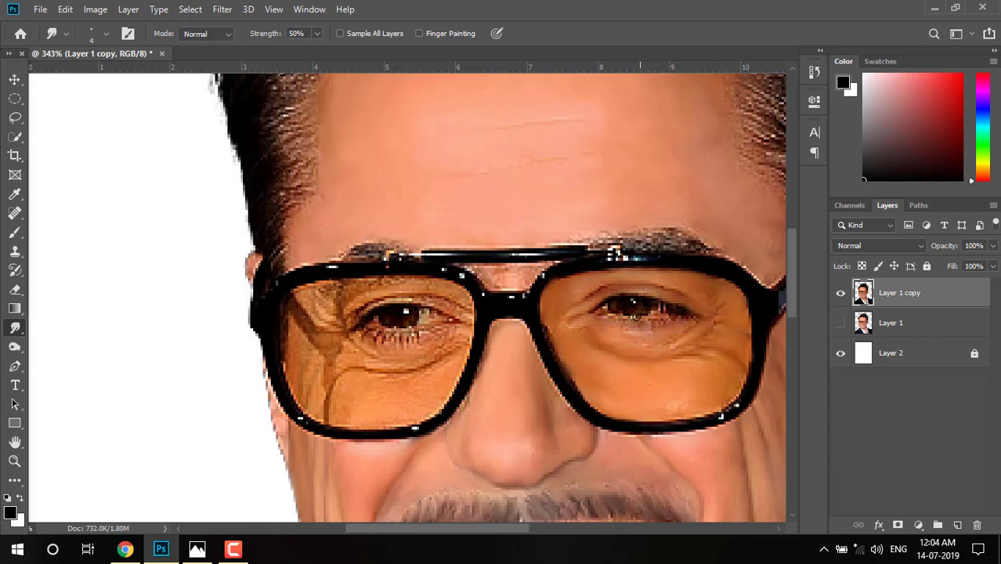
{"action": "left_click_drag", "start_coordinate": [660, 318], "coordinate": [621, 304]}
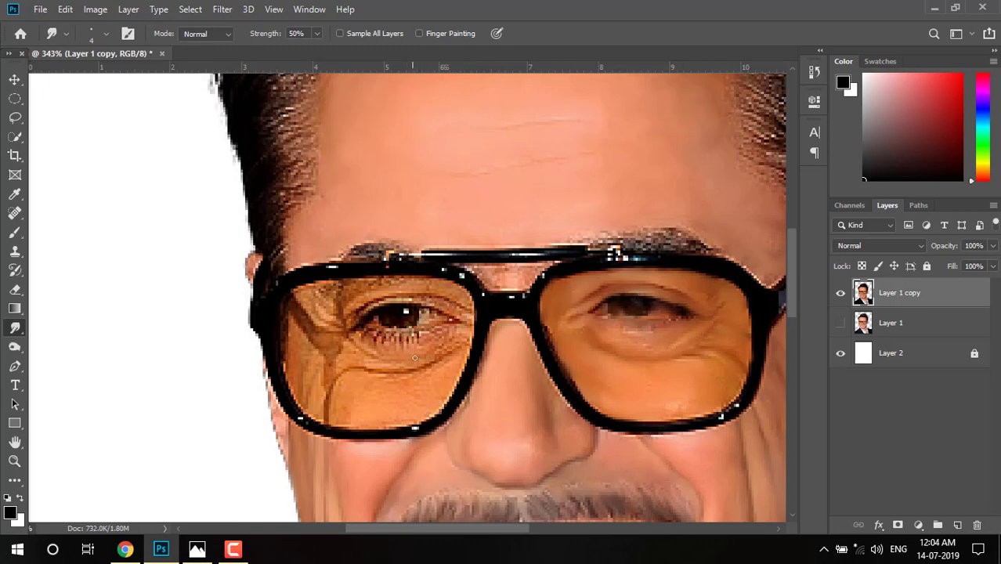
{"action": "scroll", "coordinate": [403, 325], "scroll_direction": "down", "scroll_amount": 5}
{"action": "scroll", "coordinate": [459, 376], "scroll_direction": "up", "scroll_amount": 2}
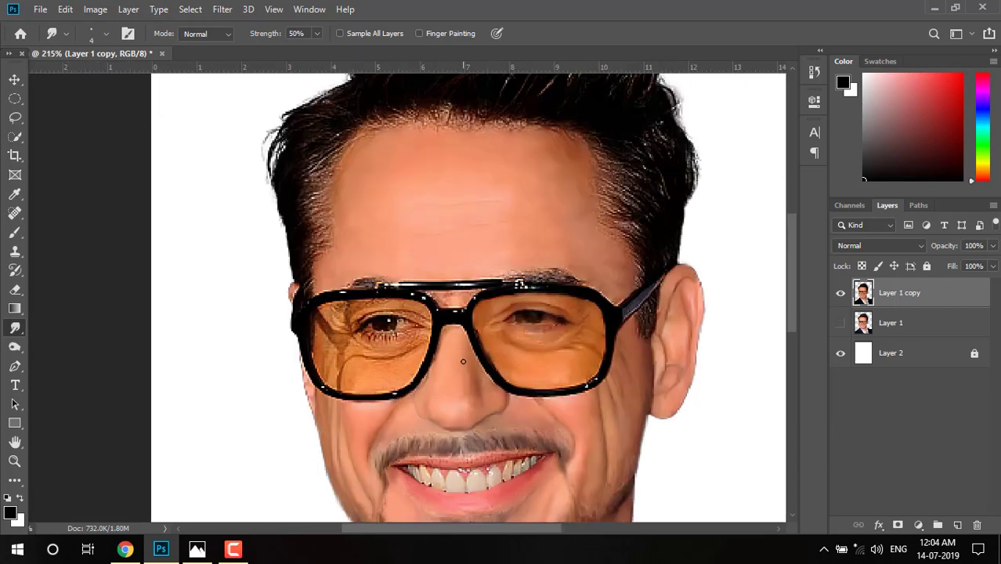
{"action": "scroll", "coordinate": [462, 361], "scroll_direction": "down", "scroll_amount": 2}
At 100% zoom, extend the eyebrow hair rightward and smudge skin tone into its end
{"action": "key", "text": "ctrl+minus"}
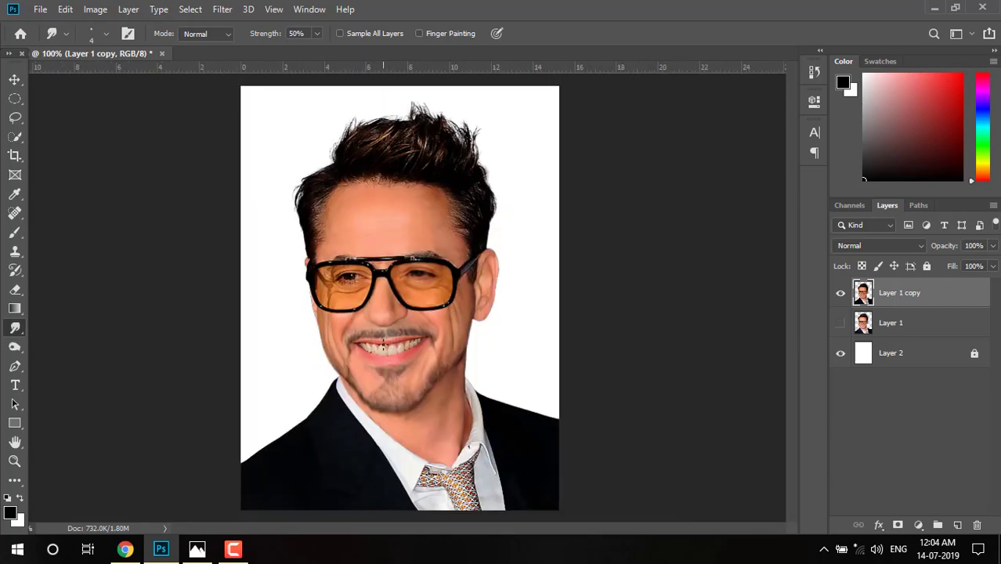
{"action": "scroll", "coordinate": [341, 316], "scroll_direction": "up", "scroll_amount": 1}
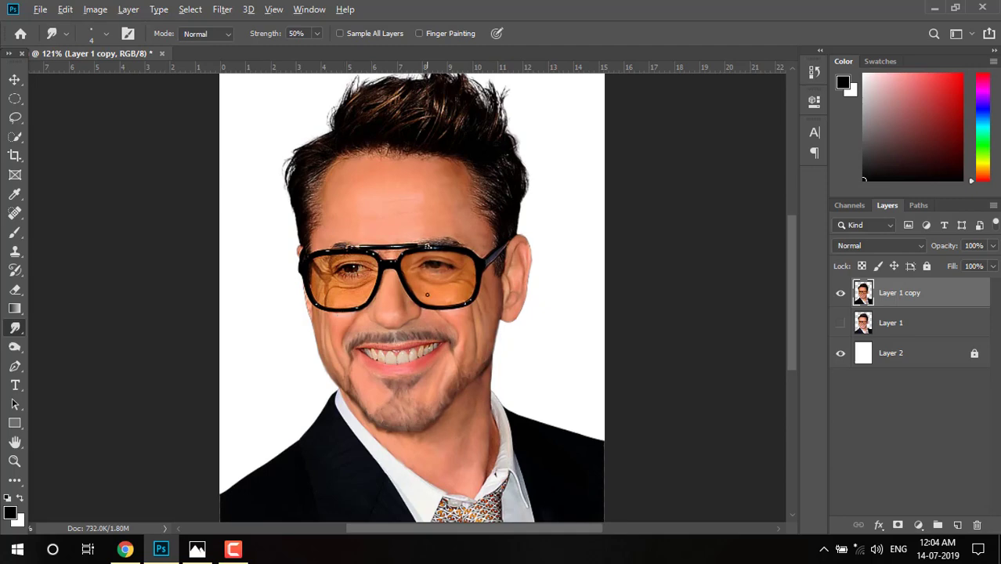
{"action": "scroll", "coordinate": [427, 294], "scroll_direction": "up", "scroll_amount": 2}
{"action": "scroll", "coordinate": [441, 293], "scroll_direction": "up", "scroll_amount": 2}
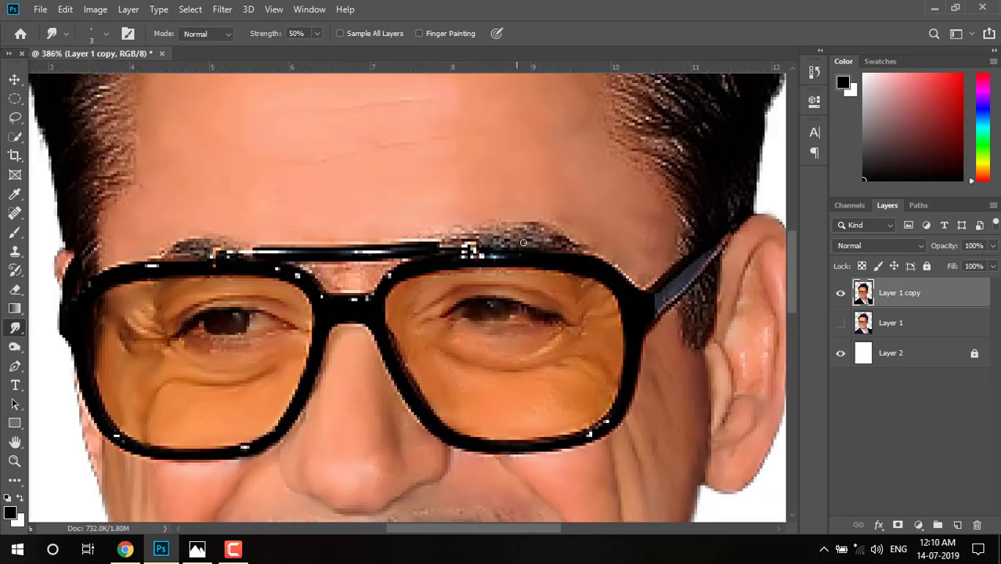
{"action": "left_click_drag", "start_coordinate": [530, 224], "coordinate": [563, 228]}
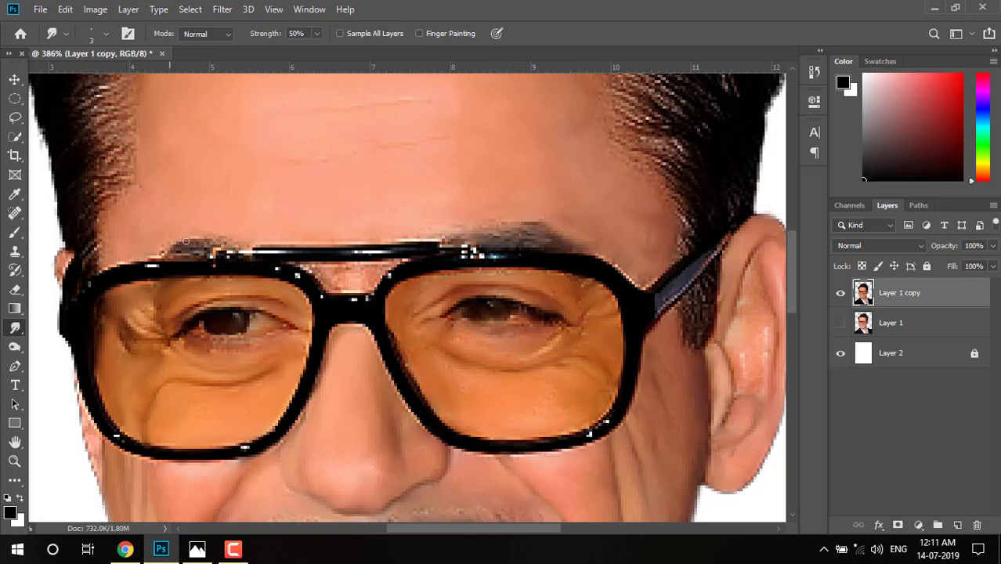
{"action": "mouse_move", "coordinate": [160, 249]}
{"action": "left_mouse_down"}
{"action": "mouse_move", "coordinate": [188, 239]}
{"action": "mouse_move", "coordinate": [198, 249]}
{"action": "left_mouse_up"}
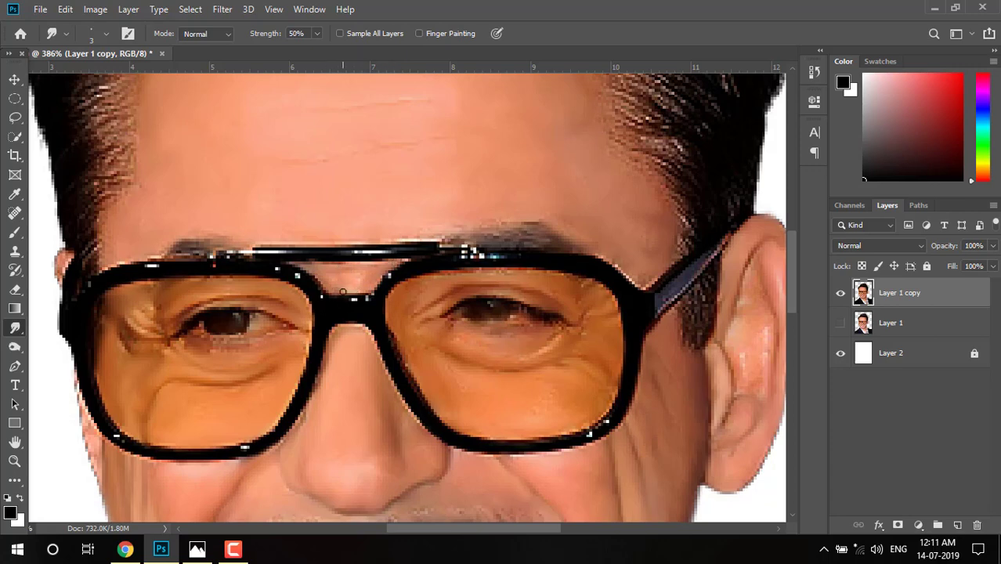
{"action": "scroll", "coordinate": [342, 292], "scroll_direction": "down", "scroll_amount": 2}
Enlarge the Smudge brush to 4 and smudge away white specks on the glasses bridge
{"action": "scroll", "coordinate": [329, 305], "scroll_direction": "down", "scroll_amount": 1}
{"action": "scroll", "coordinate": [298, 325], "scroll_direction": "up", "scroll_amount": 2}
{"action": "scroll", "coordinate": [280, 339], "scroll_direction": "down", "scroll_amount": 1}
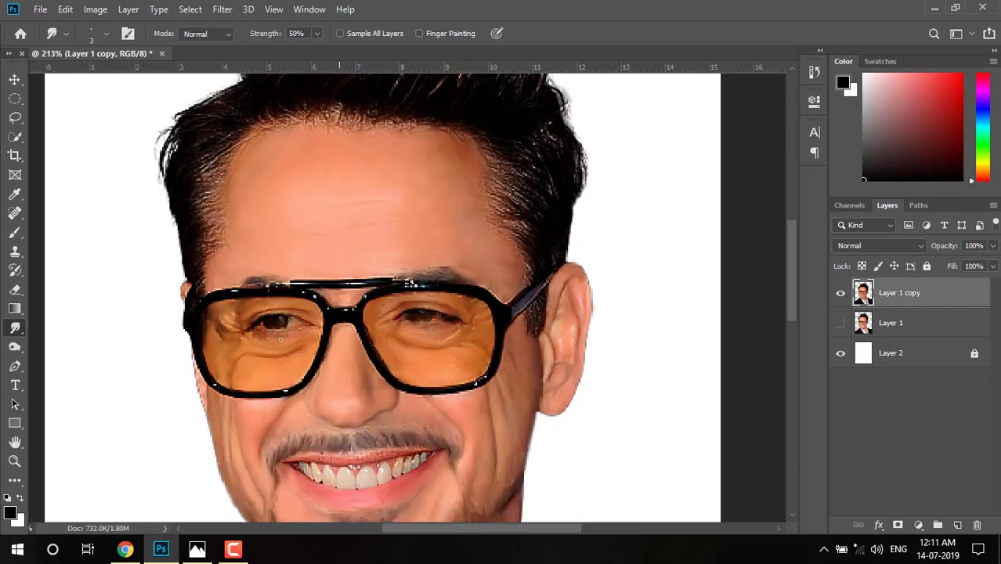
{"action": "scroll", "coordinate": [280, 339], "scroll_direction": "up", "scroll_amount": 1}
{"action": "scroll", "coordinate": [372, 308], "scroll_direction": "up", "scroll_amount": 1}
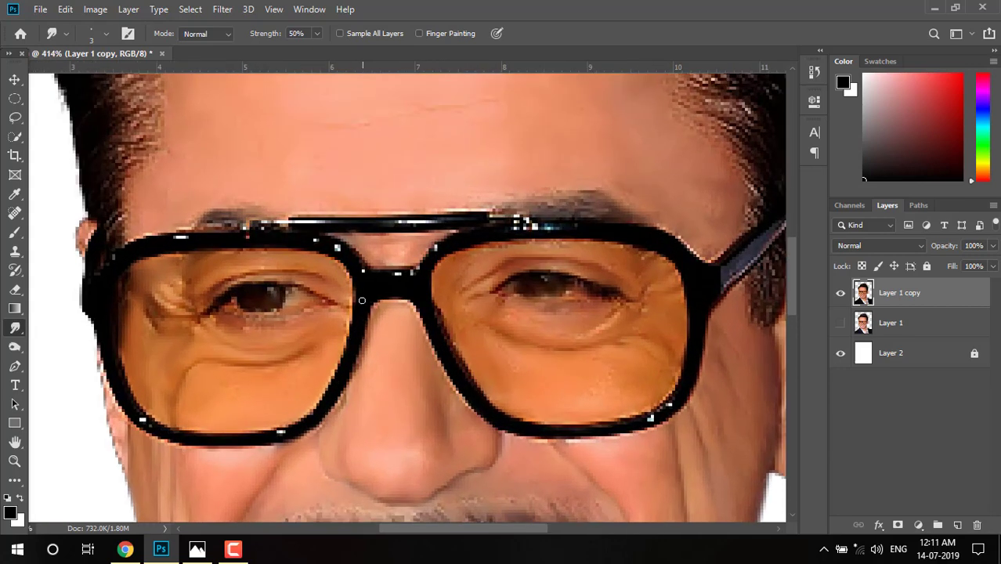
{"action": "key", "text": "bracketright"}
{"action": "mouse_move", "coordinate": [365, 277]}
{"action": "left_mouse_down"}
{"action": "mouse_move", "coordinate": [408, 275]}
{"action": "mouse_move", "coordinate": [419, 264]}
{"action": "mouse_move", "coordinate": [415, 283]}
{"action": "mouse_move", "coordinate": [364, 313]}
{"action": "mouse_move", "coordinate": [337, 377]}
{"action": "left_mouse_up"}
Smooth the left lens frame's lower, outer and upper edges
{"action": "scroll", "coordinate": [335, 370], "scroll_direction": "down", "scroll_amount": 2}
{"action": "scroll", "coordinate": [335, 369], "scroll_direction": "down", "scroll_amount": 1}
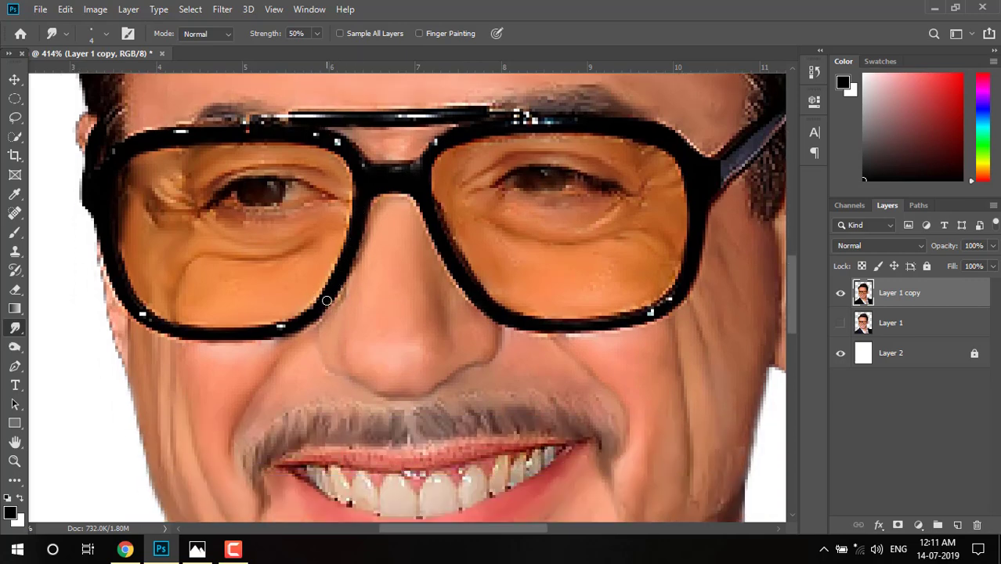
{"action": "mouse_move", "coordinate": [333, 283]}
{"action": "left_mouse_down"}
{"action": "mouse_move", "coordinate": [298, 323]}
{"action": "mouse_move", "coordinate": [259, 336]}
{"action": "mouse_move", "coordinate": [166, 329]}
{"action": "mouse_move", "coordinate": [121, 289]}
{"action": "mouse_move", "coordinate": [104, 220]}
{"action": "mouse_move", "coordinate": [130, 303]}
{"action": "left_mouse_up"}
{"action": "scroll", "coordinate": [142, 306], "scroll_direction": "up", "scroll_amount": 2}
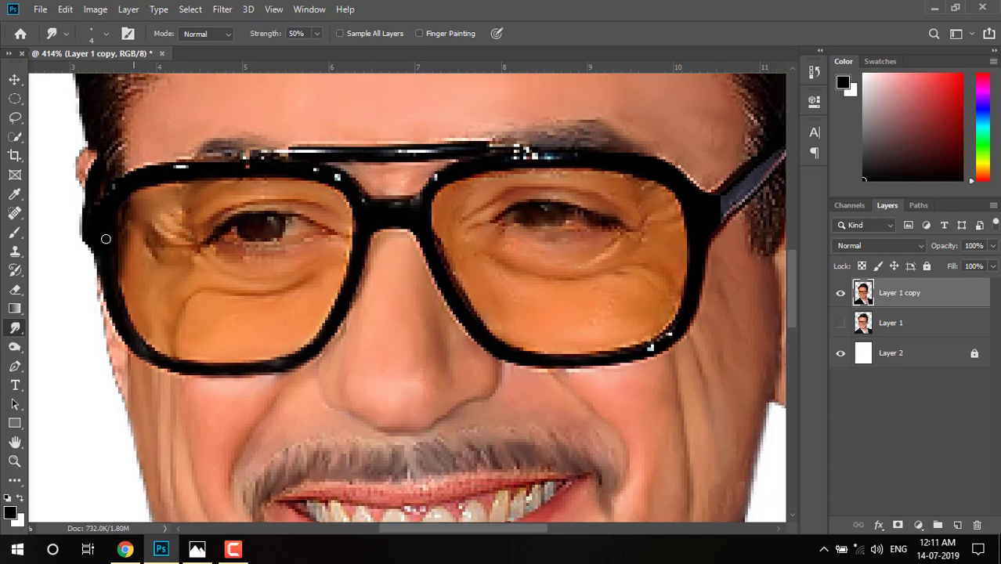
{"action": "mouse_move", "coordinate": [100, 230]}
{"action": "left_mouse_down"}
{"action": "mouse_move", "coordinate": [86, 224]}
{"action": "mouse_move", "coordinate": [94, 212]}
{"action": "left_mouse_up"}
{"action": "mouse_move", "coordinate": [125, 182]}
{"action": "left_mouse_down"}
{"action": "mouse_move", "coordinate": [162, 169]}
{"action": "mouse_move", "coordinate": [275, 163]}
{"action": "mouse_move", "coordinate": [340, 183]}
{"action": "mouse_move", "coordinate": [329, 177]}
{"action": "left_mouse_up"}
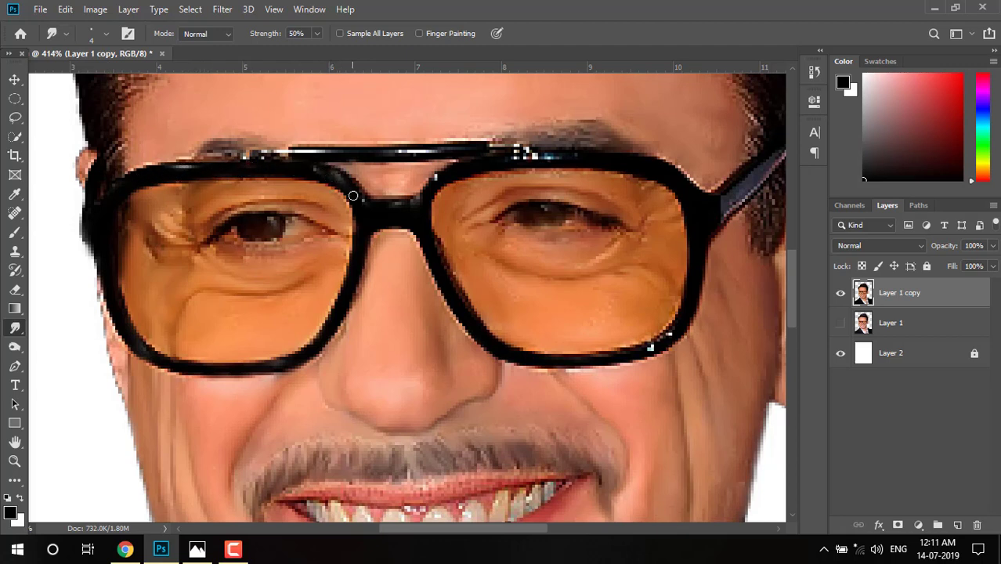
{"action": "scroll", "coordinate": [481, 288], "scroll_direction": "down", "scroll_amount": 3}
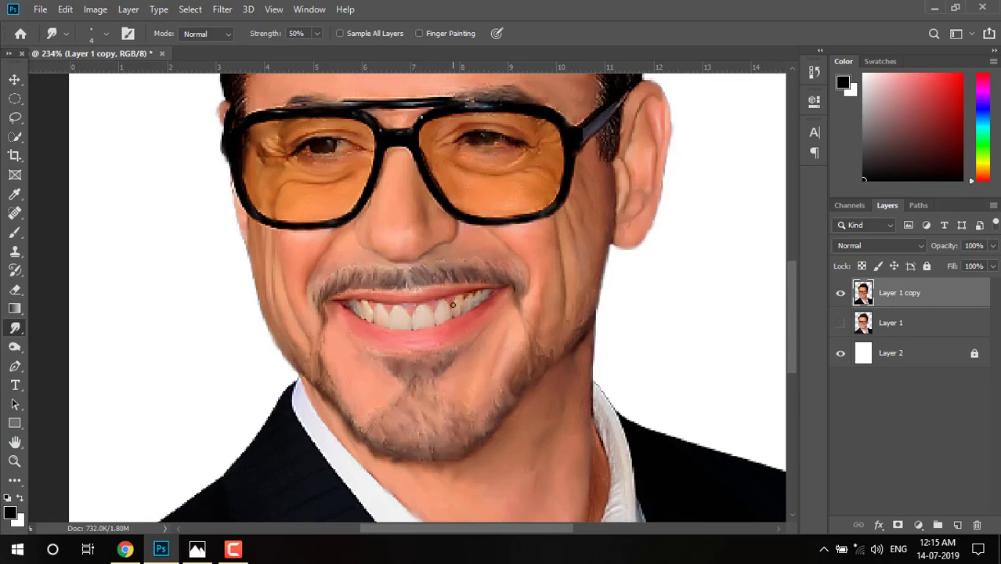
Centre the forehead and smudge hair into the hairline, removing the light mark
{"action": "scroll", "coordinate": [458, 304], "scroll_direction": "down", "scroll_amount": 2}
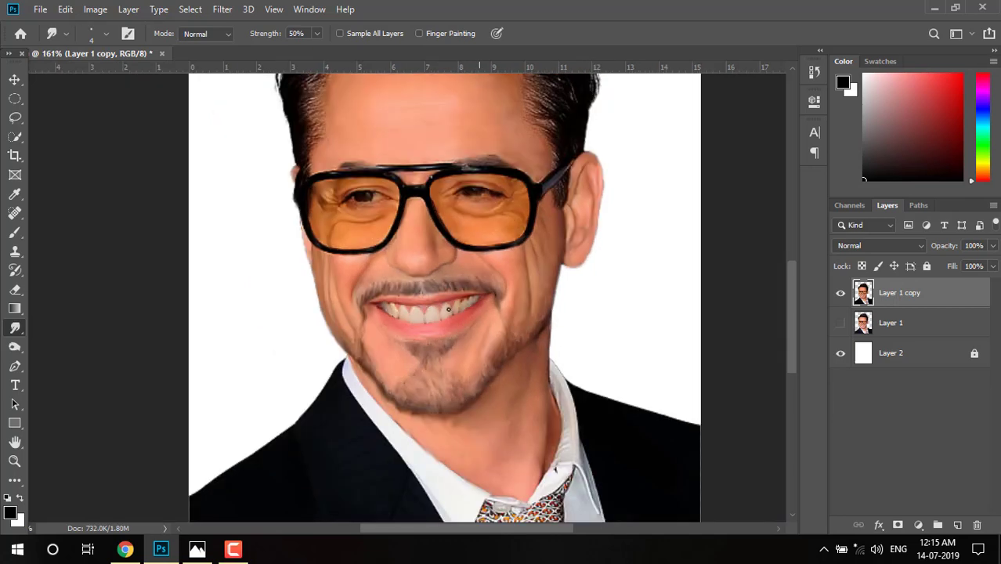
{"action": "left_click_drag", "start_coordinate": [443, 296], "coordinate": [391, 448]}
{"action": "scroll", "coordinate": [302, 358], "scroll_direction": "up", "scroll_amount": 2}
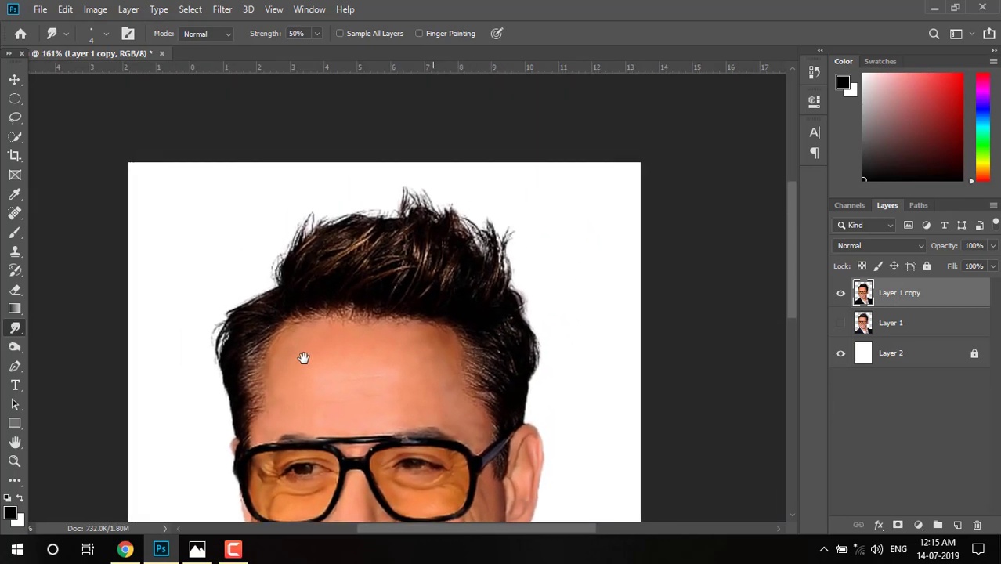
{"action": "scroll", "coordinate": [309, 361], "scroll_direction": "up", "scroll_amount": 2}
{"action": "left_click_drag", "start_coordinate": [241, 368], "coordinate": [368, 292]}
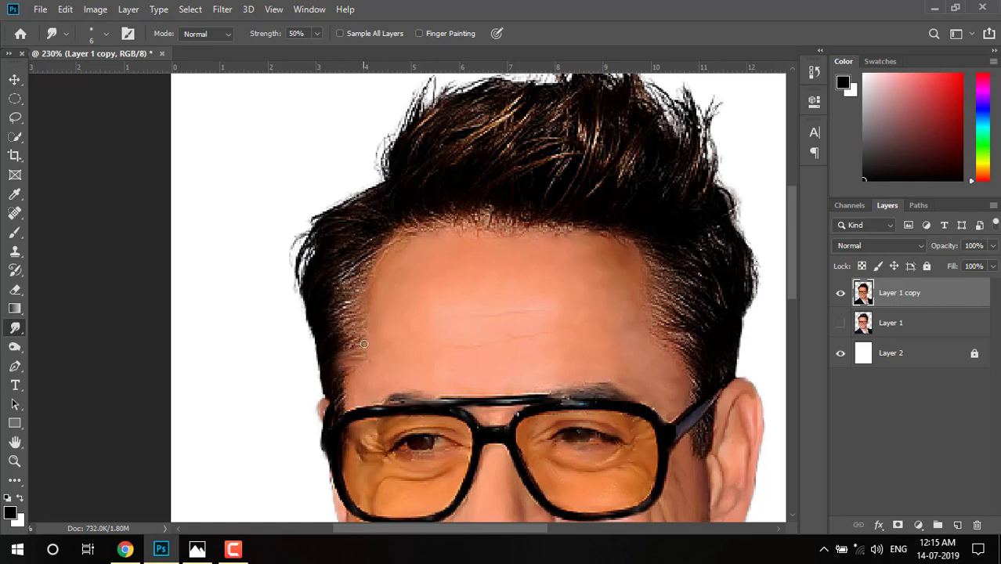
{"action": "left_click_drag", "start_coordinate": [340, 331], "coordinate": [370, 328]}
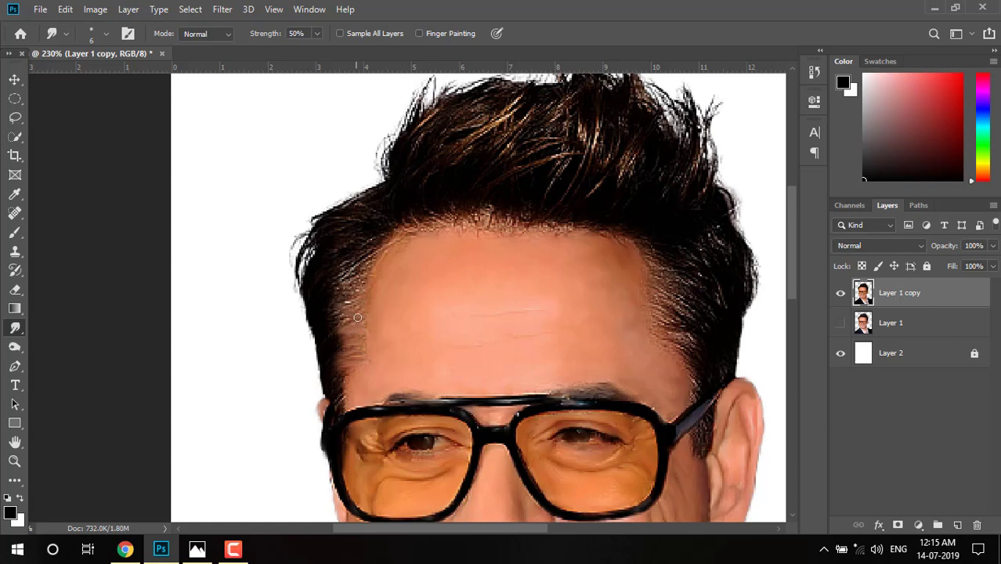
{"action": "mouse_move", "coordinate": [358, 307]}
{"action": "left_mouse_down"}
{"action": "mouse_move", "coordinate": [336, 308]}
{"action": "mouse_move", "coordinate": [355, 298]}
{"action": "mouse_move", "coordinate": [365, 265]}
{"action": "left_mouse_up"}
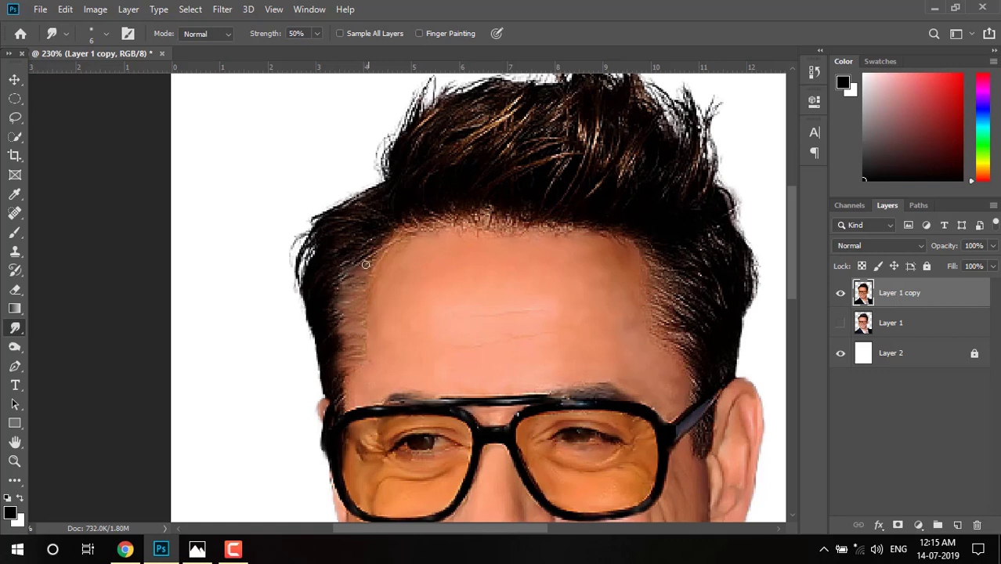
Soften the face edge beside the glasses and blend the left temple hair strands
{"action": "scroll", "coordinate": [345, 289], "scroll_direction": "down", "scroll_amount": 1}
{"action": "scroll", "coordinate": [356, 298], "scroll_direction": "down", "scroll_amount": 1}
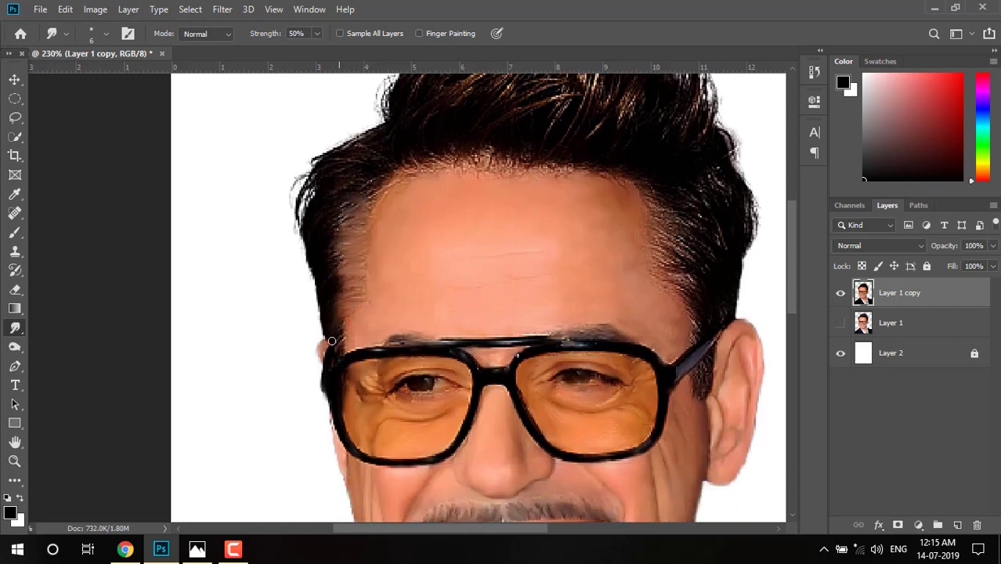
{"action": "mouse_move", "coordinate": [332, 341]}
{"action": "left_mouse_down"}
{"action": "mouse_move", "coordinate": [317, 375]}
{"action": "mouse_move", "coordinate": [335, 343]}
{"action": "left_mouse_up"}
{"action": "scroll", "coordinate": [344, 314], "scroll_direction": "up", "scroll_amount": 2}
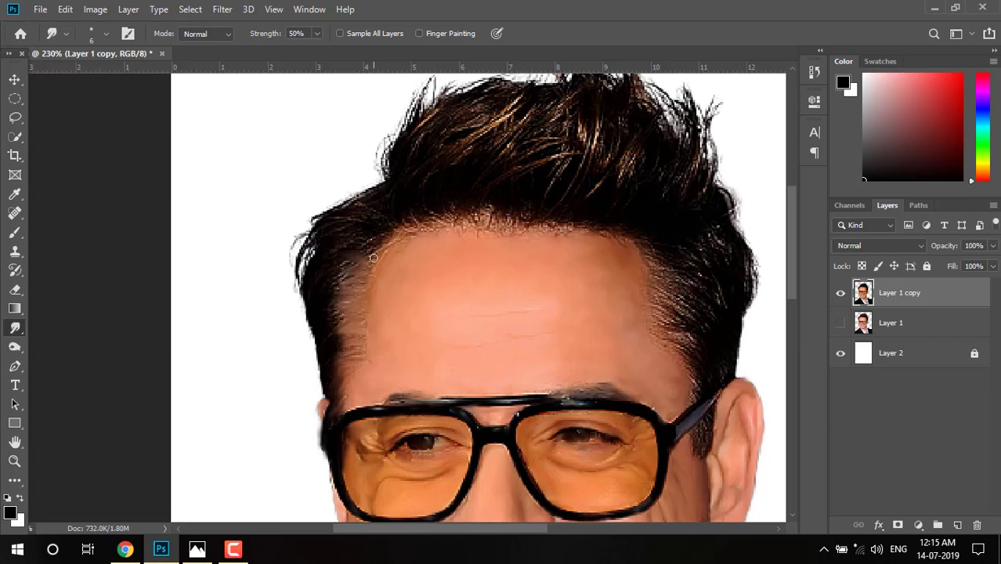
{"action": "mouse_move", "coordinate": [374, 258]}
{"action": "left_mouse_down"}
{"action": "mouse_move", "coordinate": [336, 281]}
{"action": "mouse_move", "coordinate": [329, 369]}
{"action": "left_mouse_up"}
{"action": "mouse_move", "coordinate": [320, 260]}
{"action": "left_mouse_down"}
{"action": "mouse_move", "coordinate": [309, 267]}
{"action": "mouse_move", "coordinate": [320, 306]}
{"action": "left_mouse_up"}
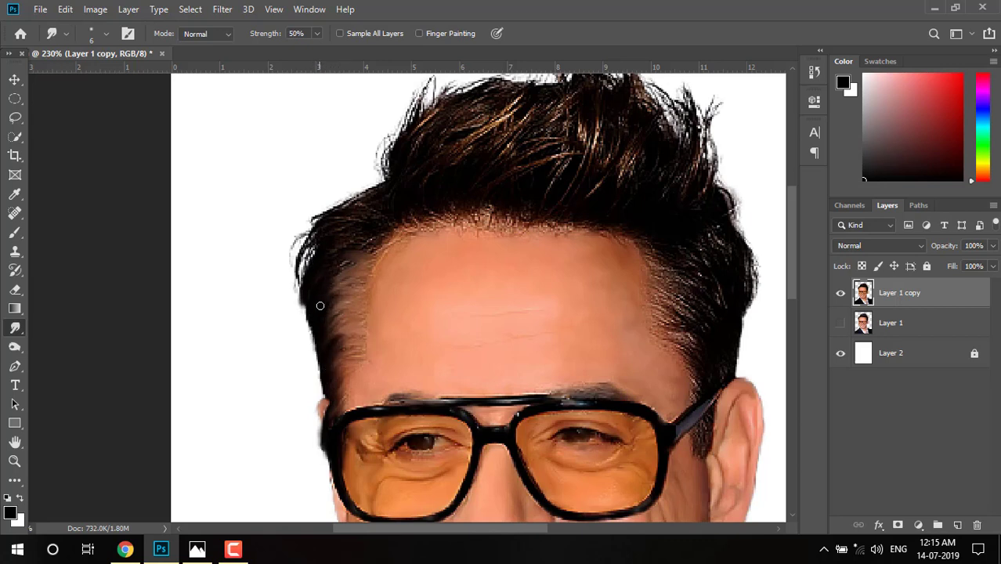
{"action": "left_click_drag", "start_coordinate": [375, 239], "coordinate": [361, 270]}
Smear the hair edge above the forehead, top strands, wispy hairline marks and light highlights
{"action": "scroll", "coordinate": [366, 264], "scroll_direction": "up", "scroll_amount": 2}
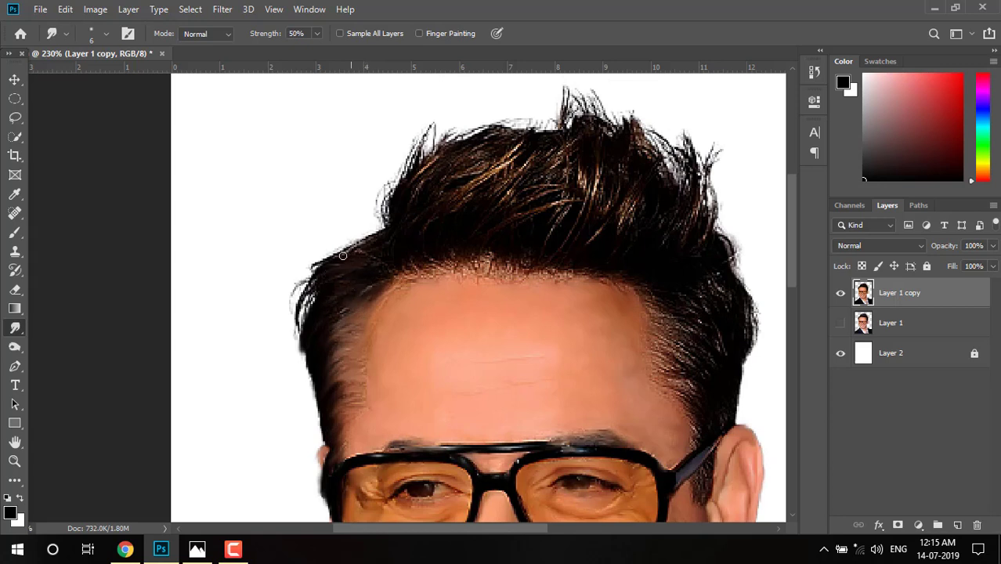
{"action": "left_click_drag", "start_coordinate": [318, 272], "coordinate": [296, 336]}
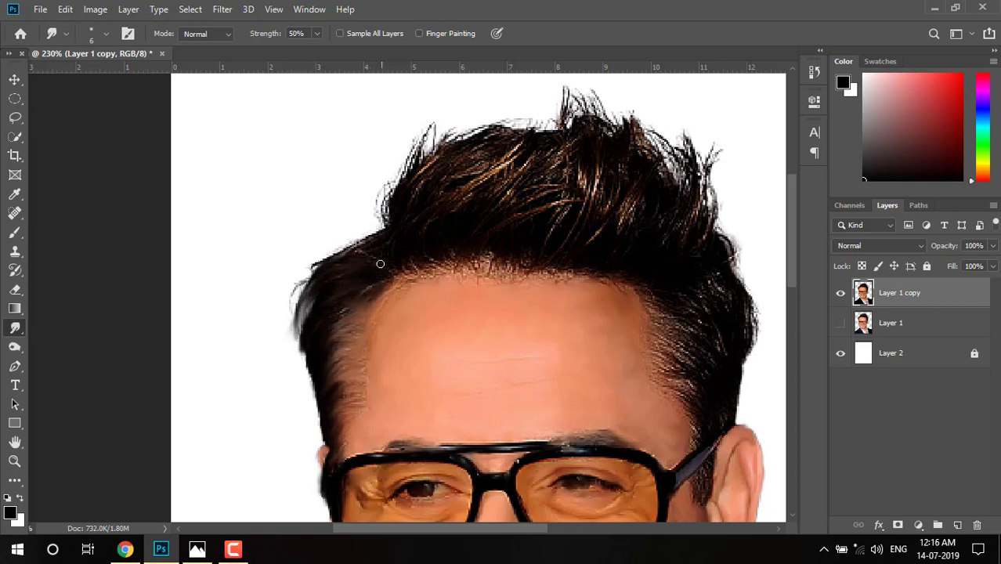
{"action": "left_click_drag", "start_coordinate": [376, 252], "coordinate": [345, 251]}
{"action": "left_click_drag", "start_coordinate": [409, 278], "coordinate": [398, 240]}
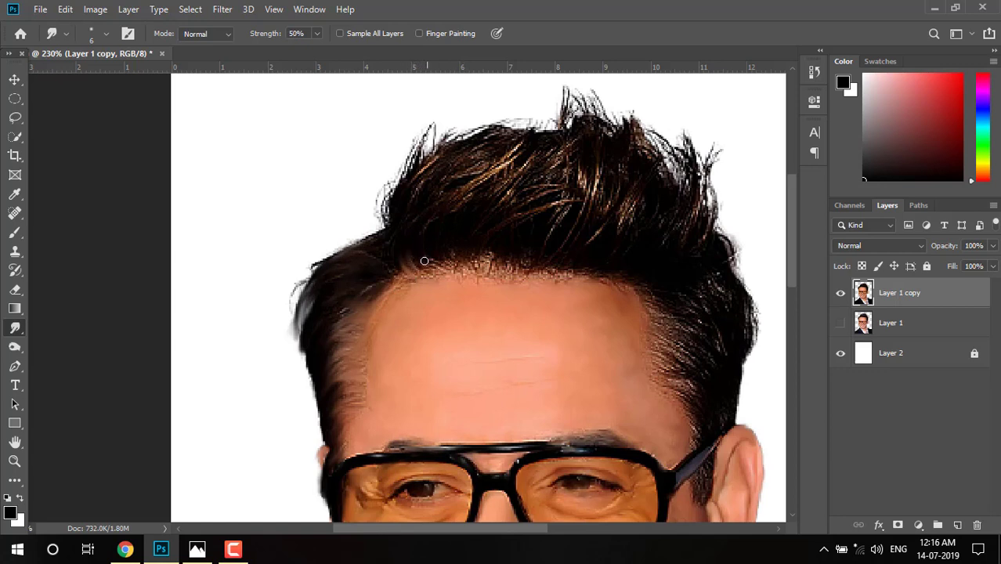
{"action": "mouse_move", "coordinate": [503, 149]}
{"action": "left_mouse_down"}
{"action": "mouse_move", "coordinate": [454, 184]}
{"action": "mouse_move", "coordinate": [420, 173]}
{"action": "mouse_move", "coordinate": [414, 205]}
{"action": "left_mouse_up"}
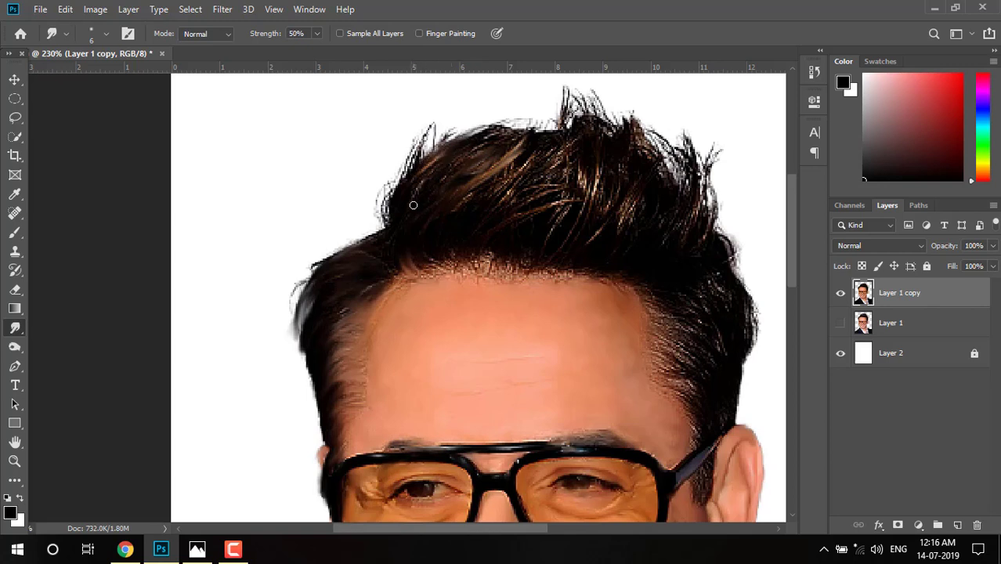
{"action": "mouse_move", "coordinate": [430, 263]}
{"action": "left_mouse_down"}
{"action": "mouse_move", "coordinate": [445, 249]}
{"action": "mouse_move", "coordinate": [470, 270]}
{"action": "mouse_move", "coordinate": [436, 284]}
{"action": "left_mouse_up"}
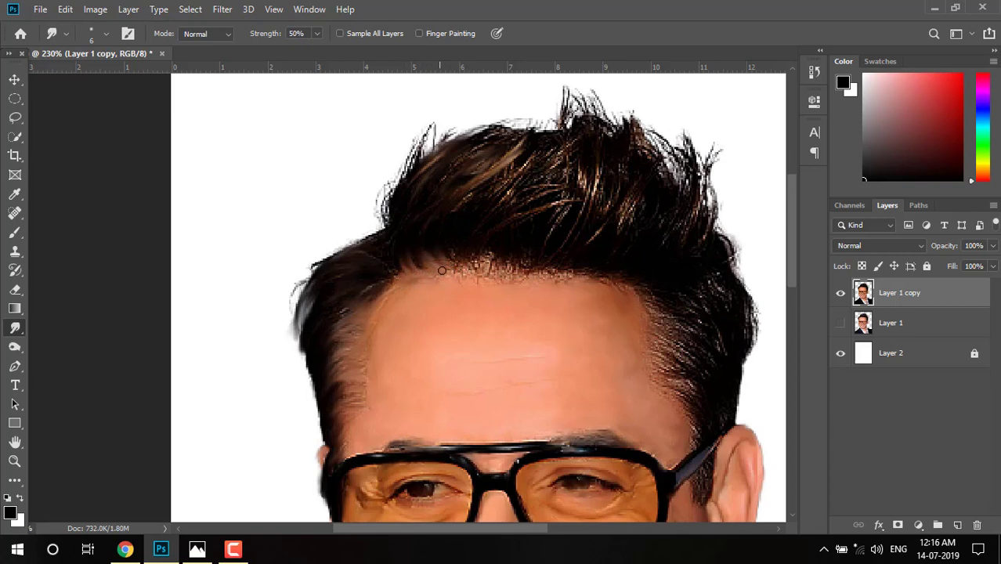
{"action": "left_click_drag", "start_coordinate": [452, 268], "coordinate": [484, 264]}
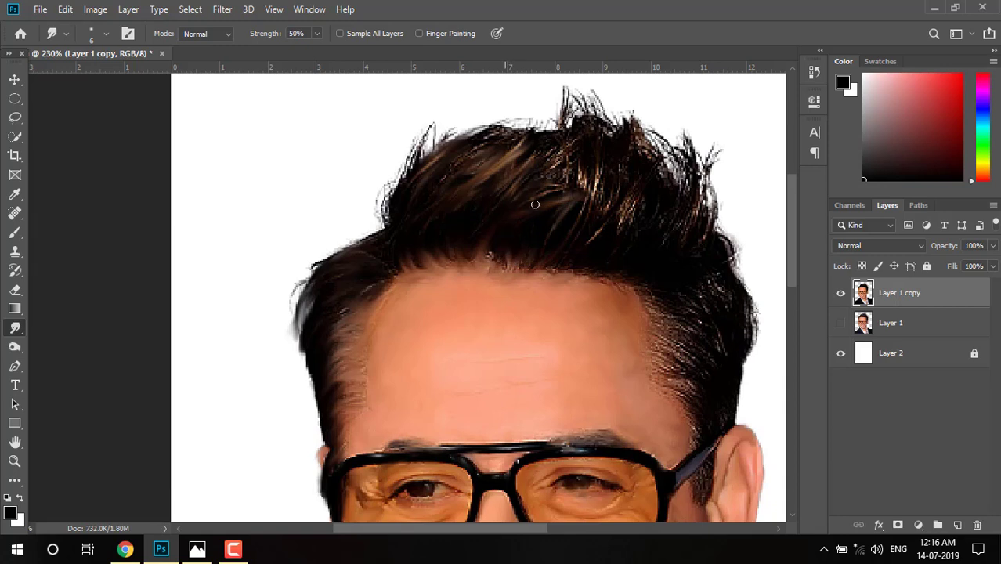
{"action": "left_click_drag", "start_coordinate": [595, 172], "coordinate": [571, 230]}
{"action": "left_click_drag", "start_coordinate": [532, 270], "coordinate": [563, 253]}
{"action": "scroll", "coordinate": [456, 250], "scroll_direction": "down", "scroll_amount": 2}
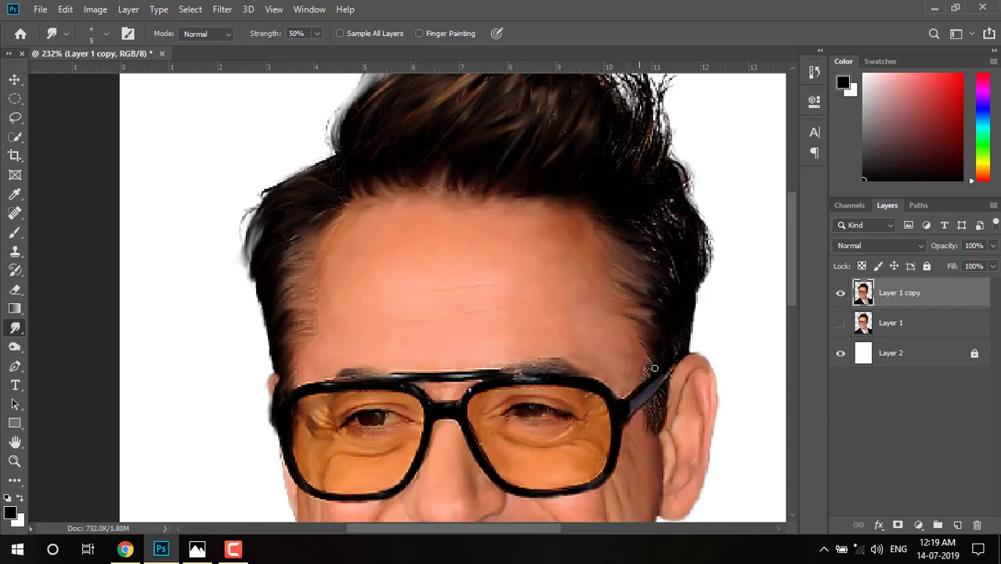
{"action": "scroll", "coordinate": [656, 362], "scroll_direction": "down", "scroll_amount": 1}
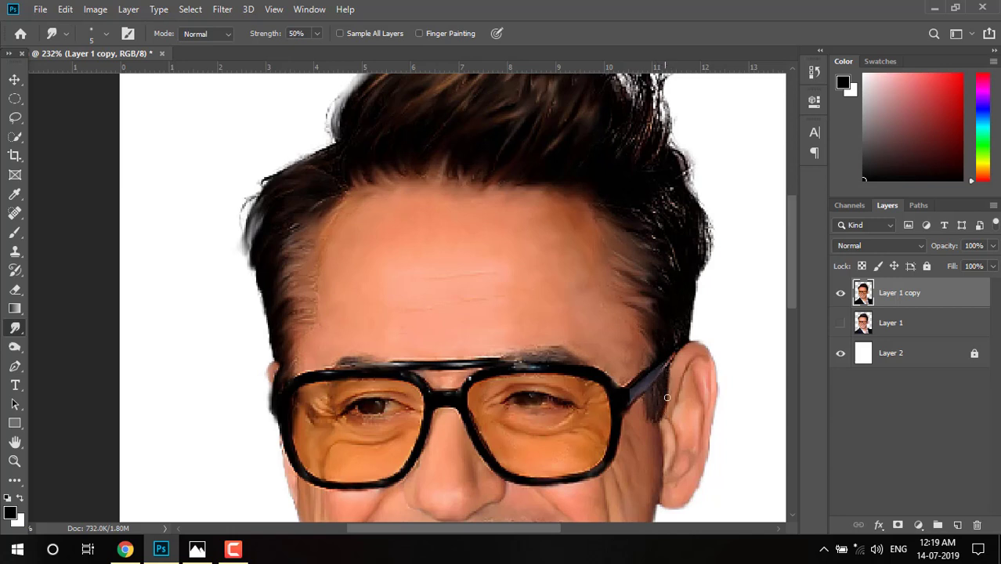
{"action": "scroll", "coordinate": [658, 418], "scroll_direction": "up", "scroll_amount": 3}
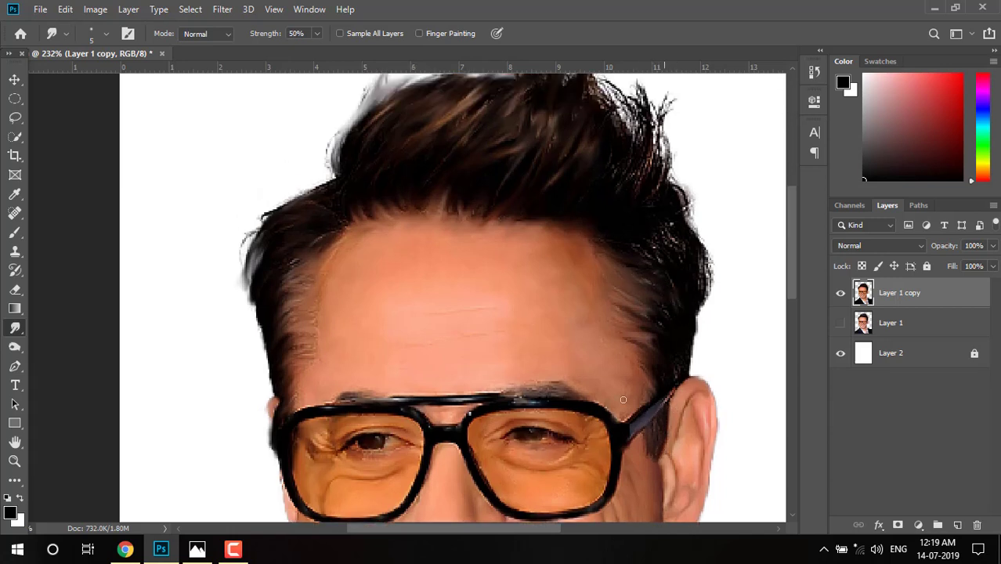
{"action": "scroll", "coordinate": [333, 388], "scroll_direction": "down", "scroll_amount": 3}
{"action": "scroll", "coordinate": [333, 389], "scroll_direction": "up", "scroll_amount": 3}
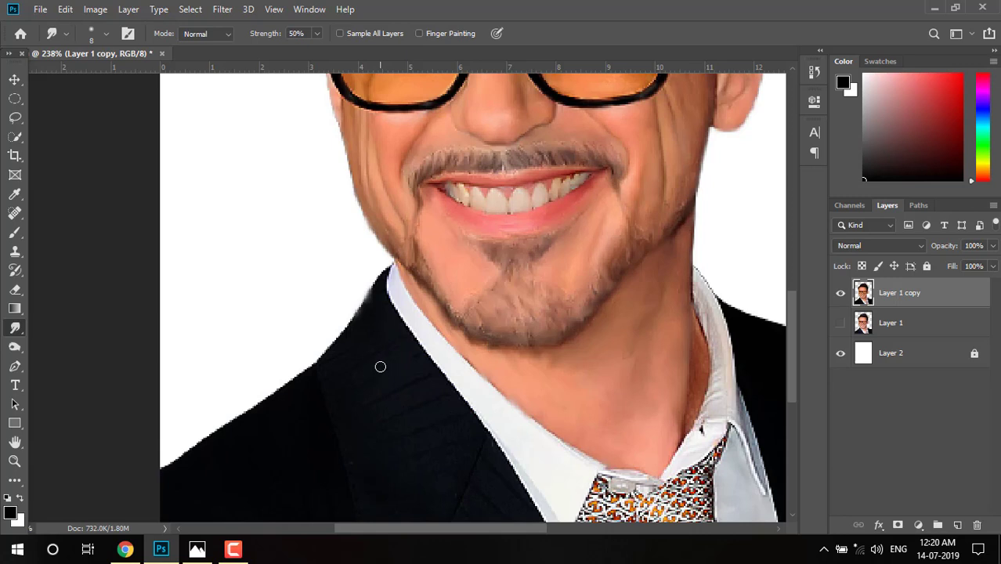
With a larger Smudge brush, smear the suit's chest, lapel and both shoulder edges into the background
{"action": "key", "text": "bracketright"}
{"action": "key", "text": "bracketright"}
{"action": "key", "text": "bracketright"}
{"action": "mouse_move", "coordinate": [412, 385]}
{"action": "left_mouse_down"}
{"action": "mouse_move", "coordinate": [442, 407]}
{"action": "mouse_move", "coordinate": [420, 441]}
{"action": "mouse_move", "coordinate": [368, 427]}
{"action": "left_mouse_up"}
{"action": "left_click_drag", "start_coordinate": [340, 342], "coordinate": [349, 398]}
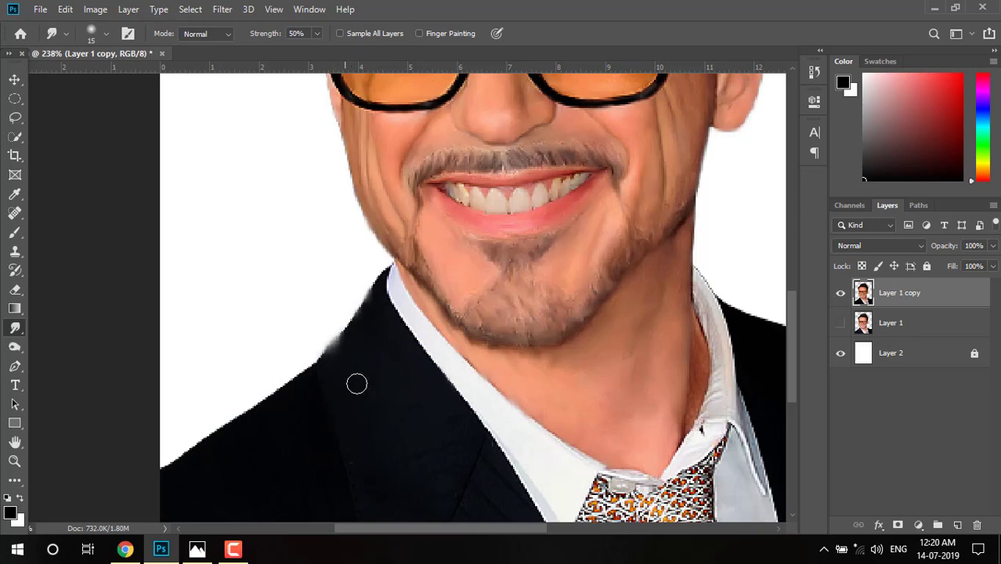
{"action": "scroll", "coordinate": [375, 382], "scroll_direction": "down", "scroll_amount": 2}
{"action": "scroll", "coordinate": [384, 375], "scroll_direction": "down", "scroll_amount": 1}
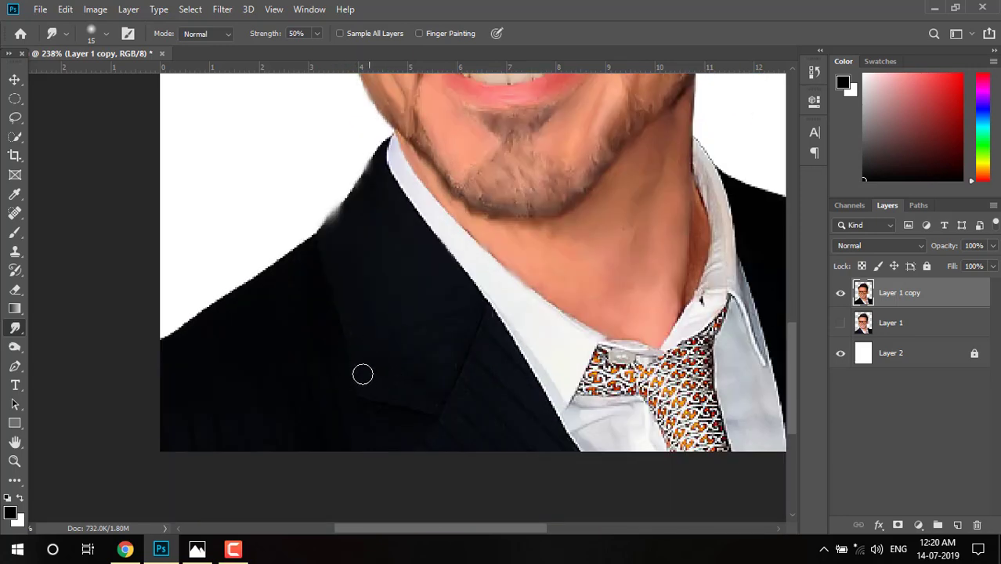
{"action": "mouse_move", "coordinate": [363, 374]}
{"action": "left_mouse_down"}
{"action": "mouse_move", "coordinate": [408, 375]}
{"action": "mouse_move", "coordinate": [427, 344]}
{"action": "mouse_move", "coordinate": [437, 279]}
{"action": "mouse_move", "coordinate": [463, 341]}
{"action": "mouse_move", "coordinate": [498, 331]}
{"action": "mouse_move", "coordinate": [498, 380]}
{"action": "mouse_move", "coordinate": [516, 358]}
{"action": "mouse_move", "coordinate": [552, 447]}
{"action": "left_mouse_up"}
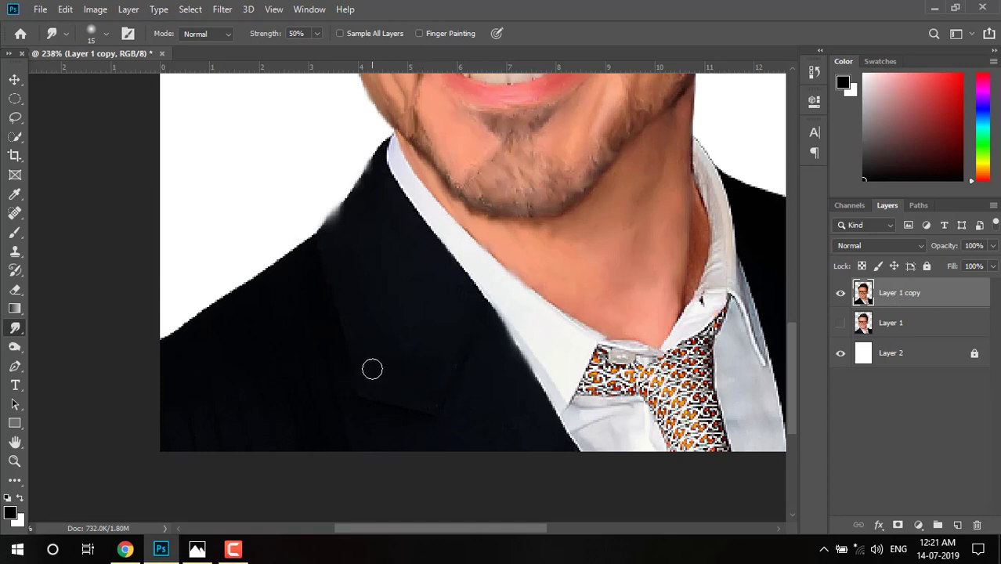
{"action": "mouse_move", "coordinate": [257, 281]}
{"action": "left_mouse_down"}
{"action": "mouse_move", "coordinate": [175, 333]}
{"action": "mouse_move", "coordinate": [161, 358]}
{"action": "left_mouse_up"}
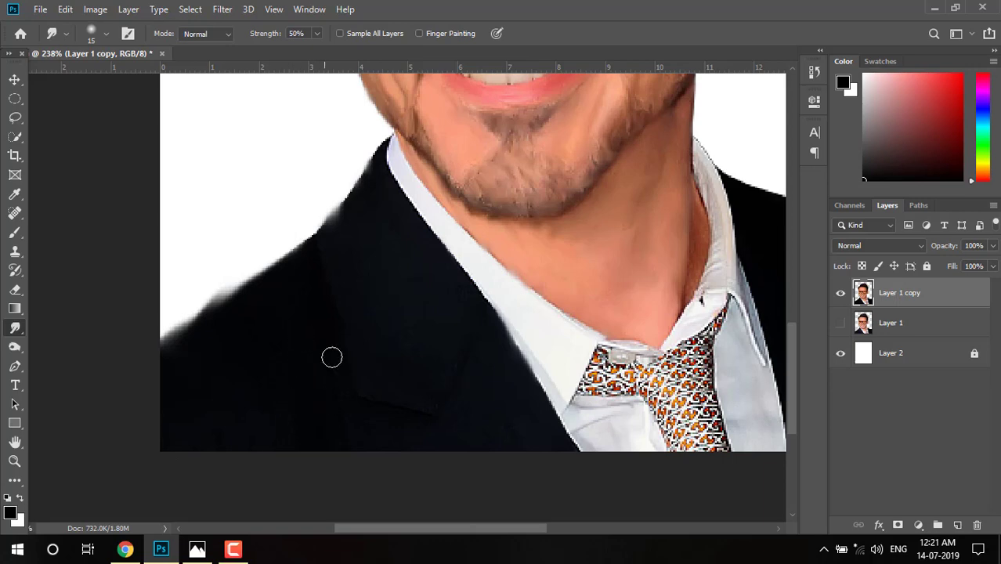
{"action": "scroll", "coordinate": [543, 397], "scroll_direction": "up", "scroll_amount": 1}
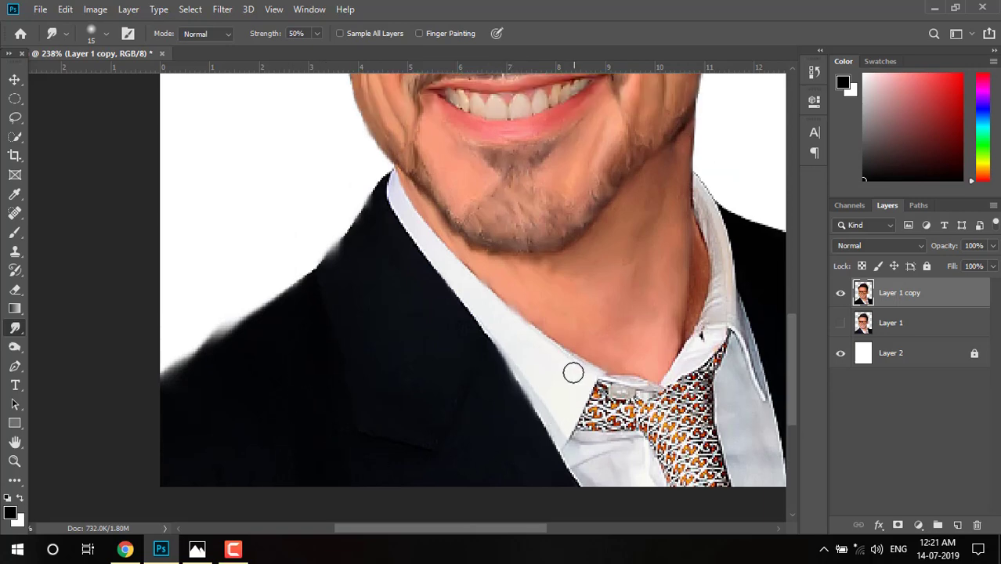
{"action": "left_click_drag", "start_coordinate": [572, 373], "coordinate": [248, 406]}
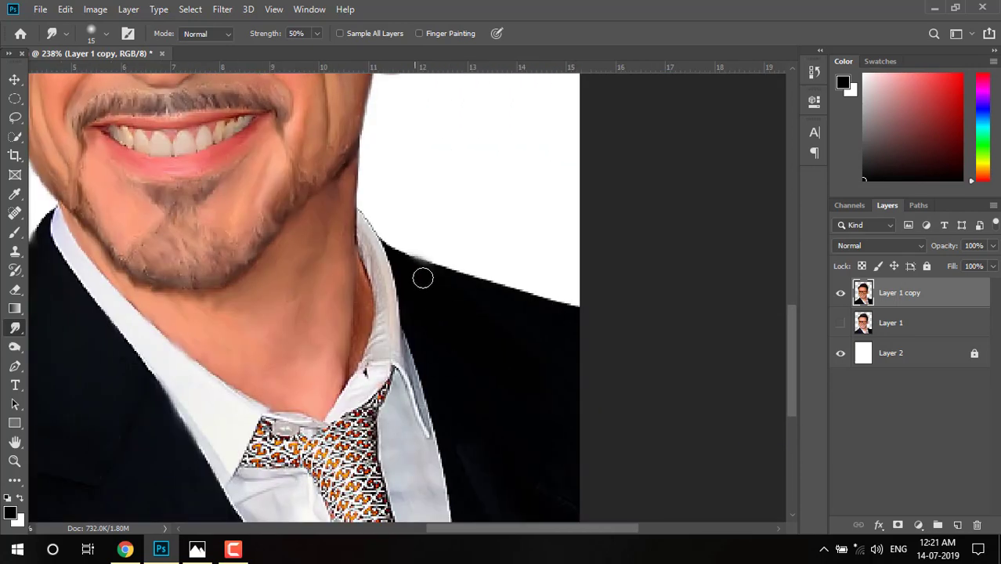
{"action": "left_click_drag", "start_coordinate": [423, 275], "coordinate": [523, 325]}
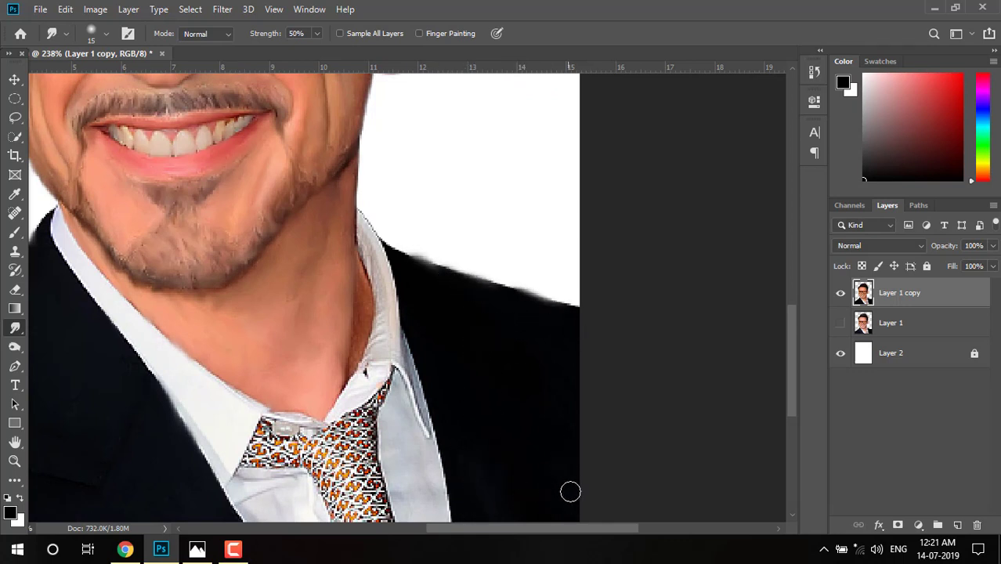
Zoom into the glasses and smudge the wrinkles below the left lens
{"action": "scroll", "coordinate": [355, 302], "scroll_direction": "down", "scroll_amount": 2}
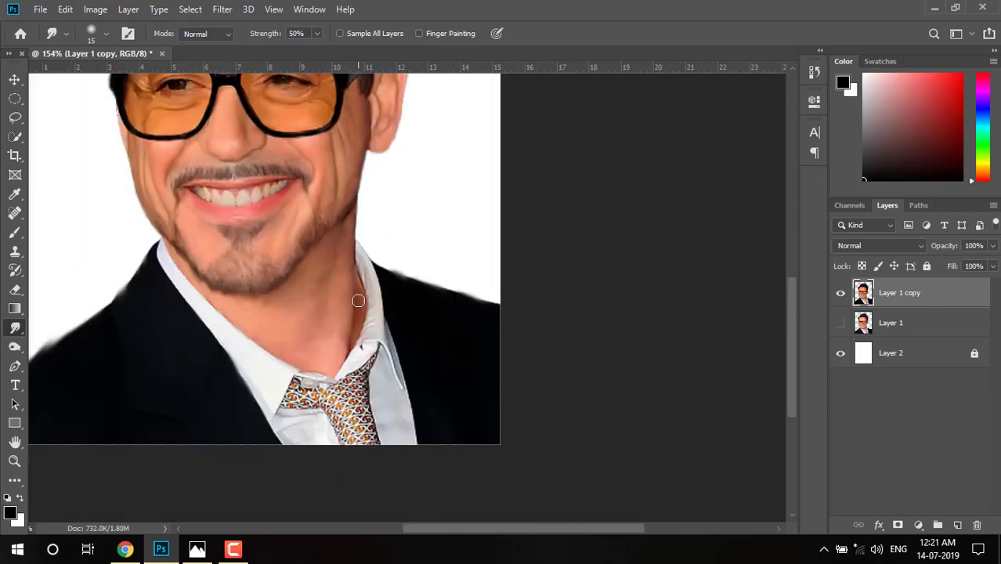
{"action": "scroll", "coordinate": [356, 303], "scroll_direction": "down", "scroll_amount": 1}
{"action": "scroll", "coordinate": [362, 301], "scroll_direction": "down", "scroll_amount": 1}
{"action": "scroll", "coordinate": [316, 289], "scroll_direction": "up", "scroll_amount": 1}
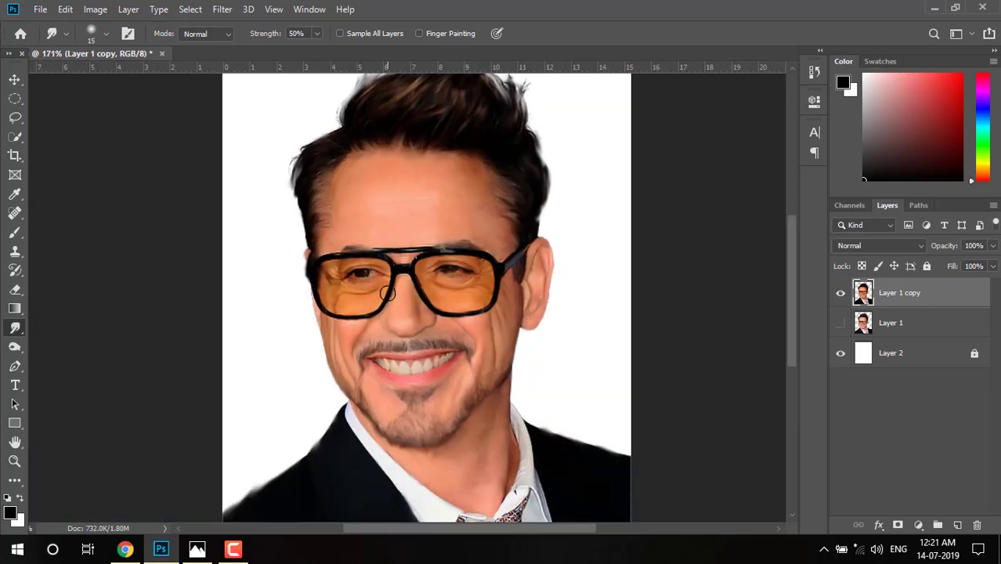
{"action": "scroll", "coordinate": [384, 293], "scroll_direction": "up", "scroll_amount": 2}
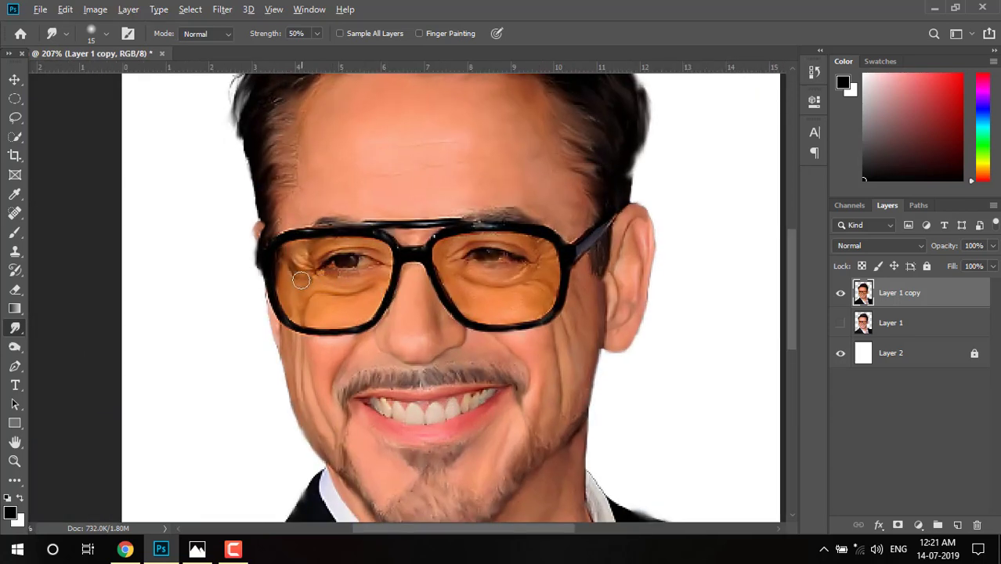
{"action": "scroll", "coordinate": [294, 279], "scroll_direction": "up", "scroll_amount": 1}
{"action": "left_click_drag", "start_coordinate": [292, 260], "coordinate": [317, 320]}
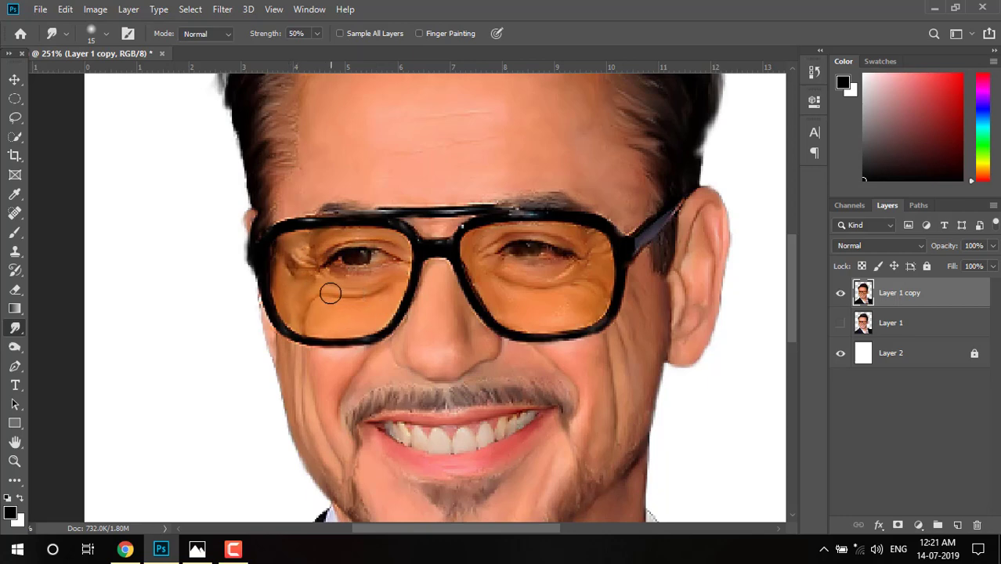
Shrink the Smudge brush for finer detail and zoom back out from the eyes
{"action": "scroll", "coordinate": [325, 290], "scroll_direction": "down", "scroll_amount": 2}
{"action": "scroll", "coordinate": [345, 303], "scroll_direction": "up", "scroll_amount": 2}
{"action": "scroll", "coordinate": [331, 291], "scroll_direction": "up", "scroll_amount": 2}
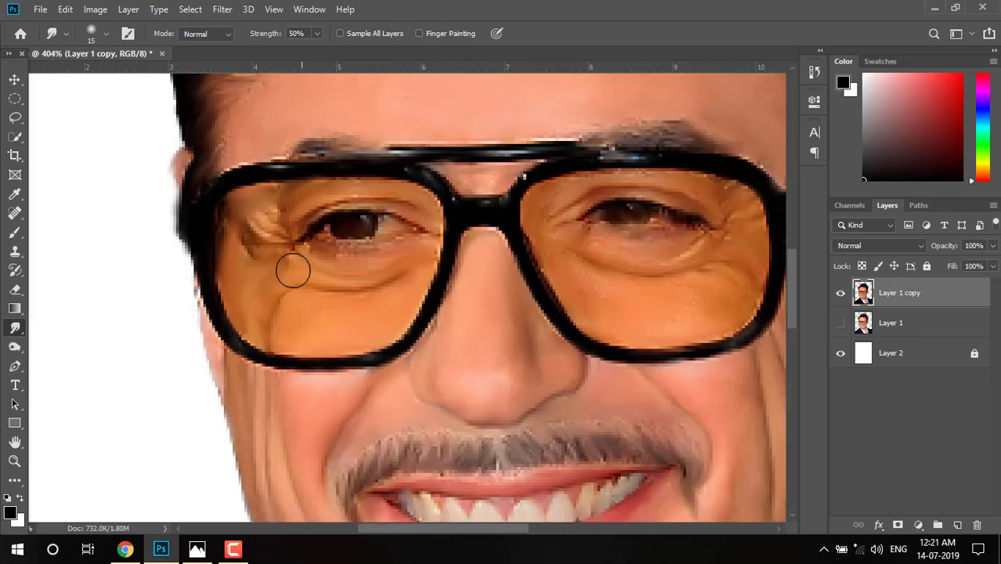
{"action": "key", "text": "bracketleft"}
{"action": "key", "text": "bracketleft"}
{"action": "key", "text": "bracketleft"}
{"action": "key", "text": "bracketleft"}
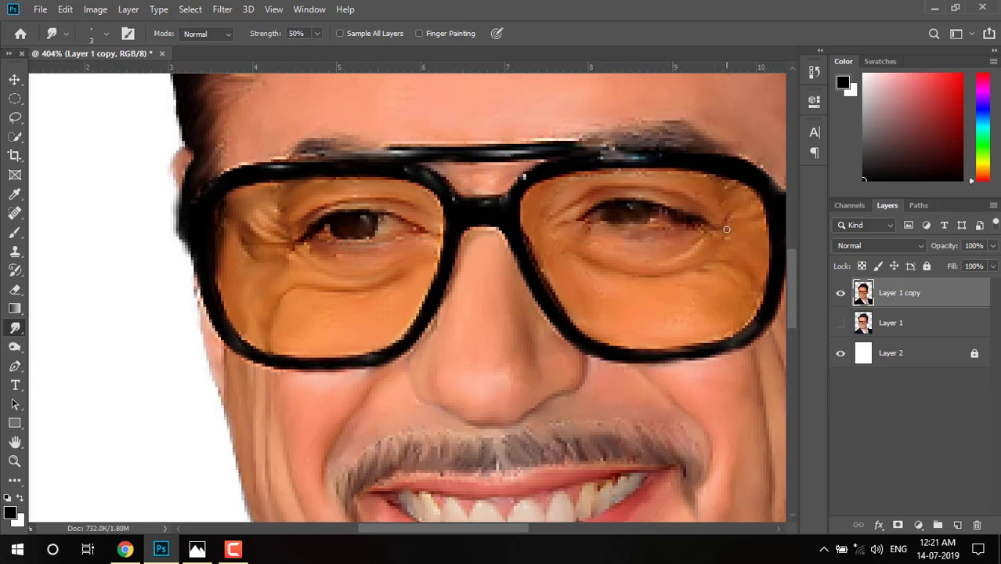
{"action": "scroll", "coordinate": [615, 265], "scroll_direction": "down", "scroll_amount": 2}
{"action": "scroll", "coordinate": [548, 282], "scroll_direction": "down", "scroll_amount": 1}
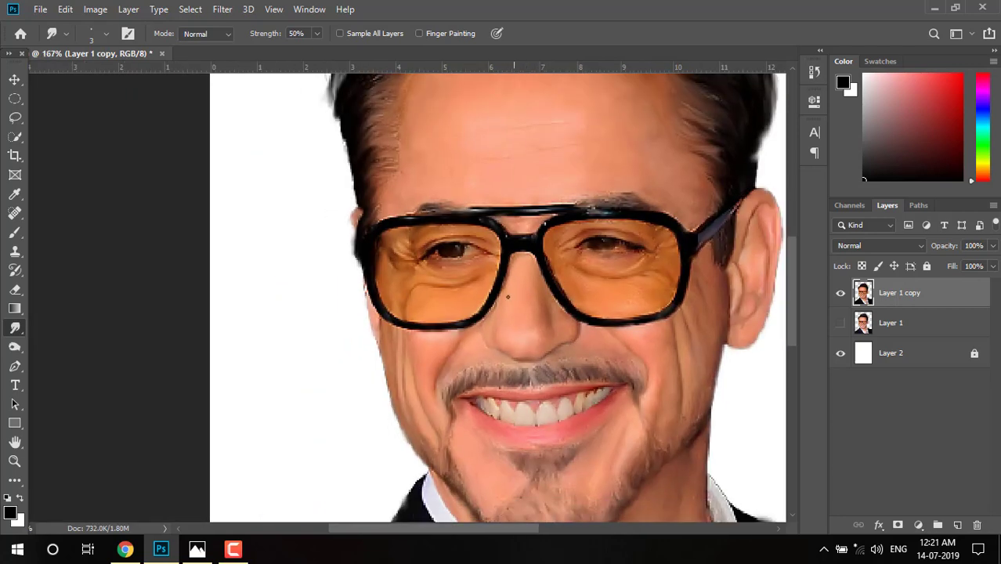
{"action": "scroll", "coordinate": [509, 294], "scroll_direction": "down", "scroll_amount": 1}
{"action": "scroll", "coordinate": [484, 303], "scroll_direction": "down", "scroll_amount": 2}
{"action": "scroll", "coordinate": [485, 303], "scroll_direction": "down", "scroll_amount": 1}
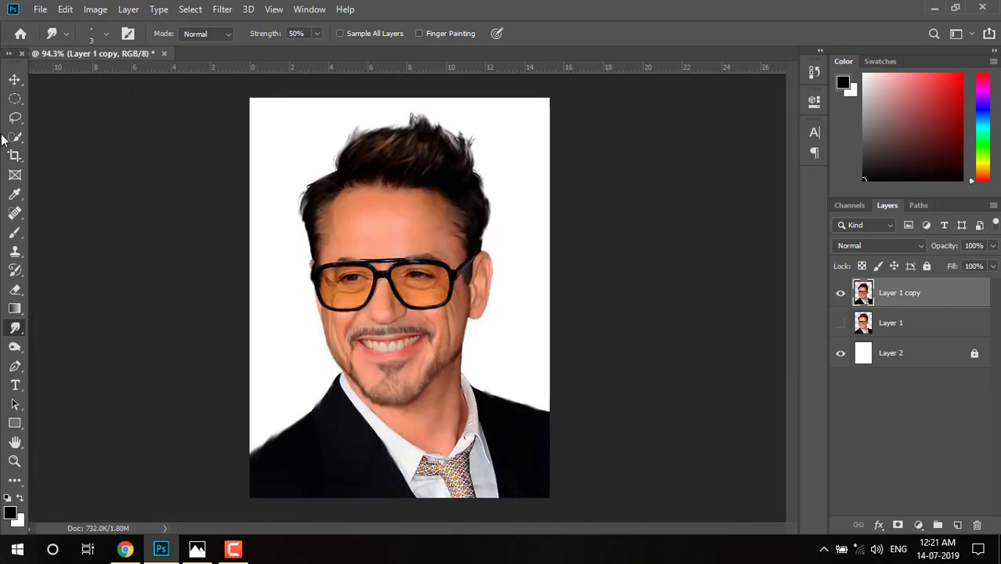
Create a new 1280×720 px, 300 ppi white document
{"action": "left_click", "coordinate": [14, 80]}
{"action": "key", "text": "ctrl+0"}
{"action": "left_click", "coordinate": [38, 10]}
{"action": "key", "text": "Escape"}
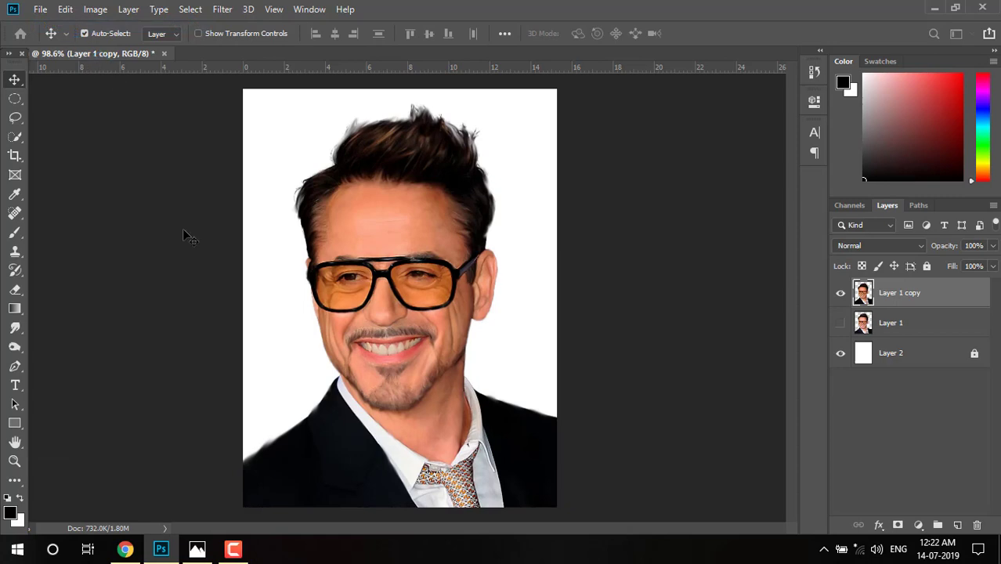
{"action": "key", "text": "ctrl+n"}
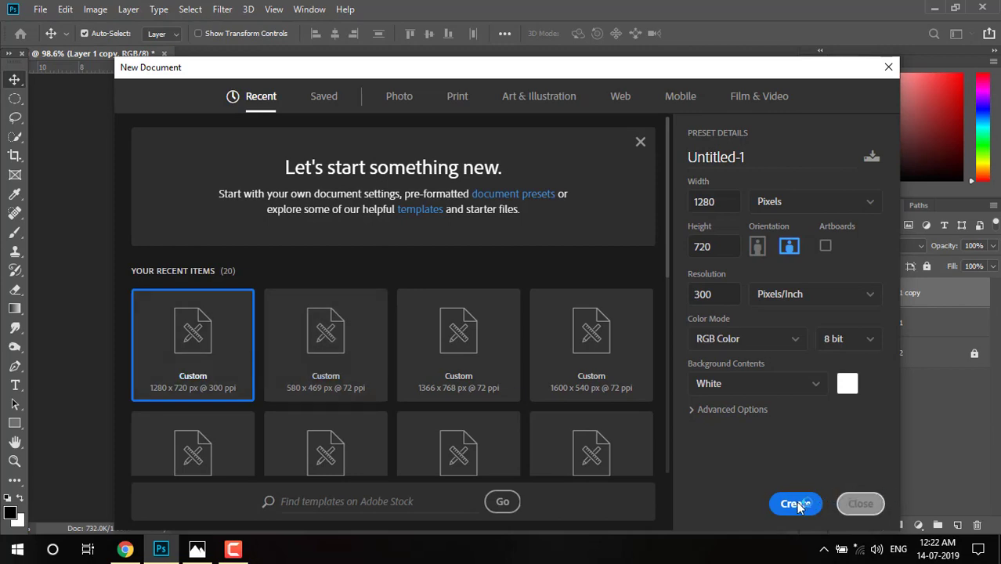
{"action": "left_click", "coordinate": [795, 504]}
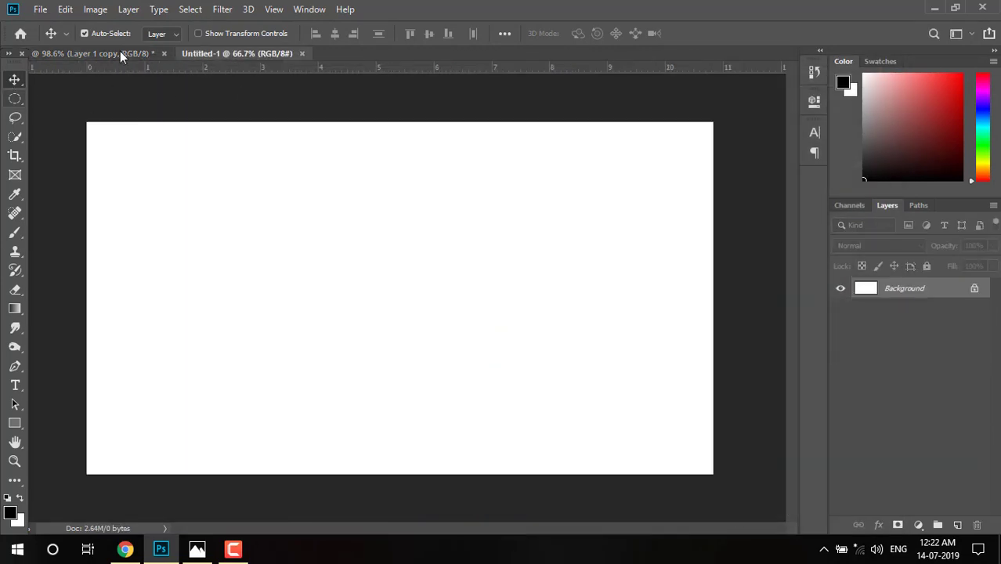
Drag Layer 1 copy into Untitled-1 and scale it to about 120% at the bottom centre
{"action": "left_click", "coordinate": [119, 52]}
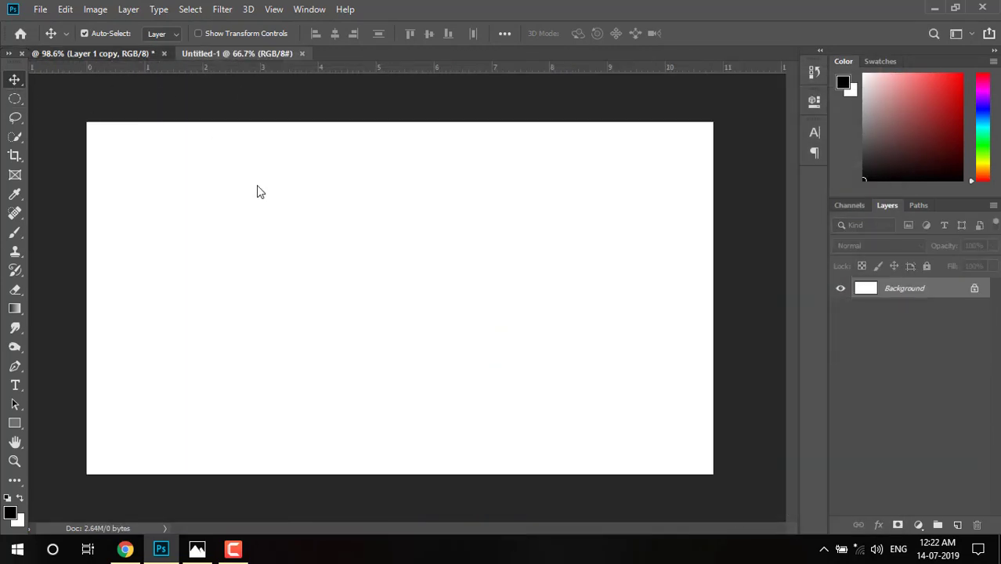
{"action": "left_click_drag", "start_coordinate": [392, 298], "coordinate": [249, 59]}
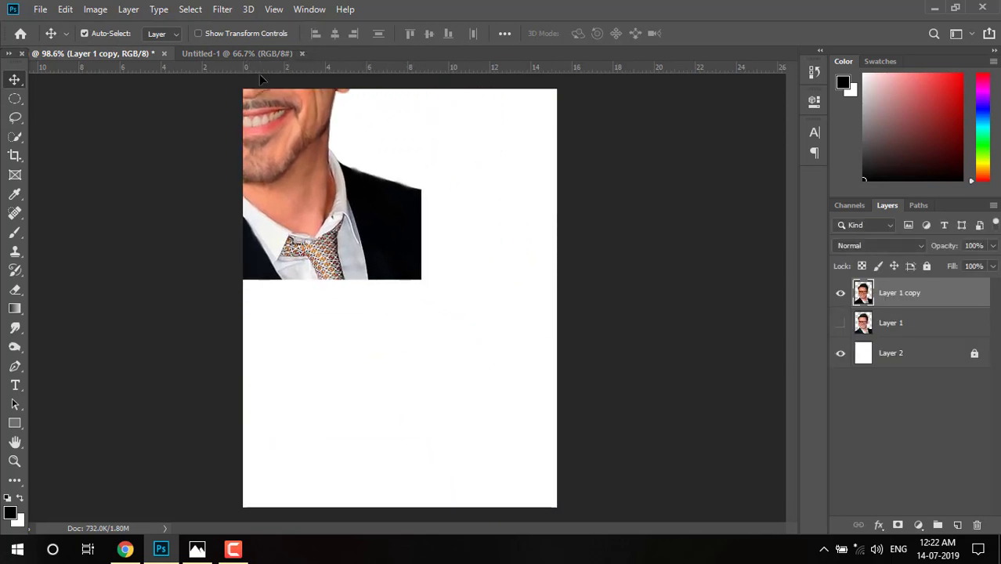
{"action": "mouse_move", "coordinate": [249, 59]}
{"action": "left_mouse_down"}
{"action": "mouse_move", "coordinate": [314, 299]}
{"action": "mouse_move", "coordinate": [427, 350]}
{"action": "mouse_move", "coordinate": [422, 342]}
{"action": "left_mouse_up"}
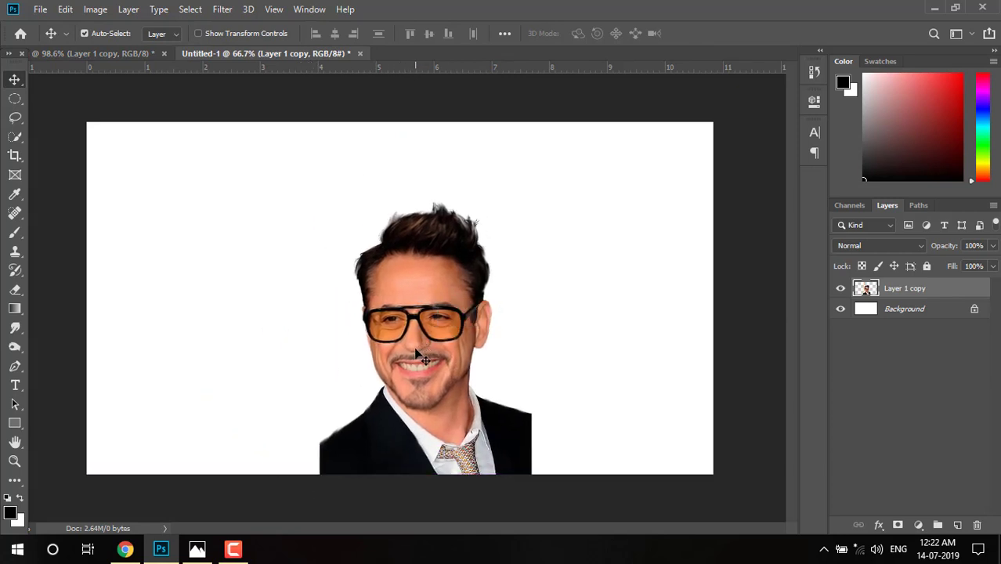
{"action": "key", "text": "ctrl+t"}
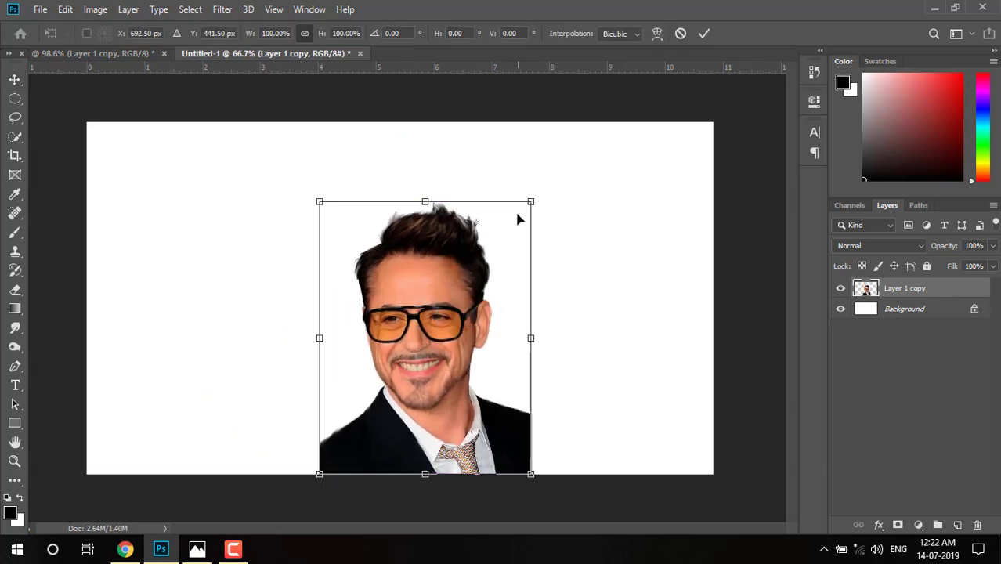
{"action": "left_click_drag", "start_coordinate": [530, 201], "coordinate": [560, 164]}
{"action": "left_click_drag", "start_coordinate": [476, 271], "coordinate": [433, 269]}
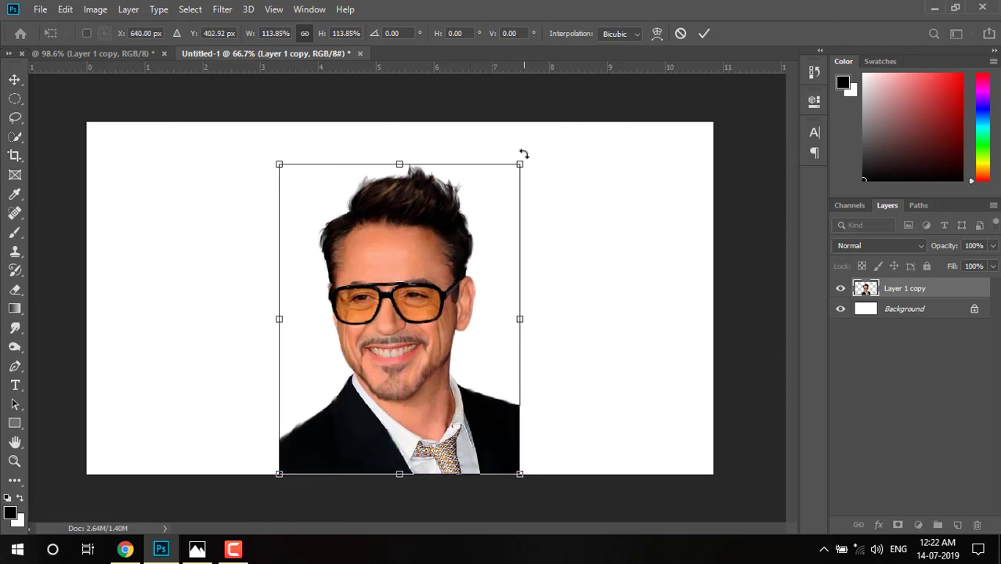
{"action": "mouse_move", "coordinate": [520, 164]}
{"action": "left_mouse_down"}
{"action": "mouse_move", "coordinate": [533, 139]}
{"action": "mouse_move", "coordinate": [532, 148]}
{"action": "left_mouse_up"}
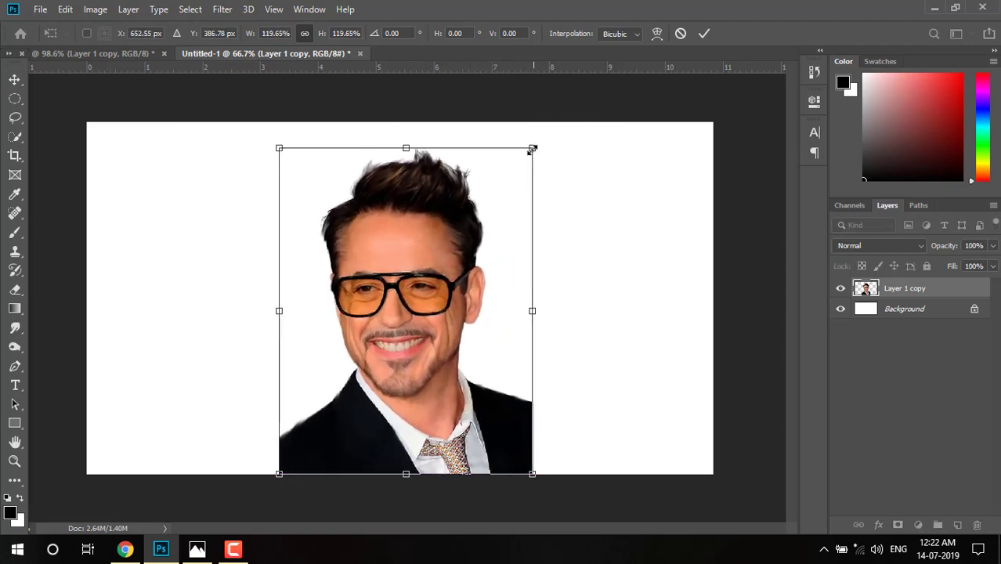
{"action": "key", "text": "Return"}
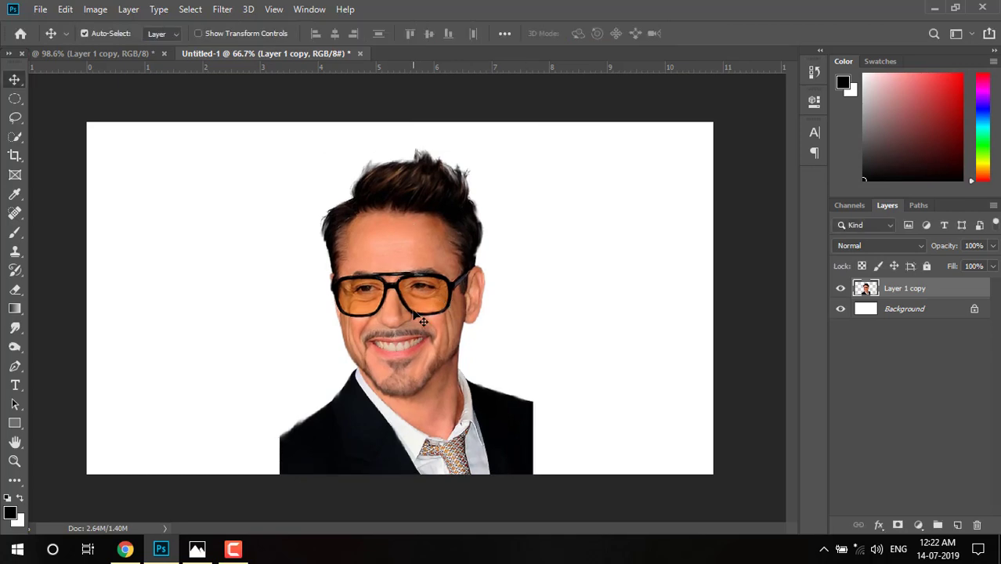
Zoom in and out around the portrait's face and pick the Smudge tool
{"action": "scroll", "coordinate": [417, 317], "scroll_direction": "up", "scroll_amount": 2}
{"action": "scroll", "coordinate": [417, 317], "scroll_direction": "down", "scroll_amount": 1}
{"action": "scroll", "coordinate": [418, 317], "scroll_direction": "down", "scroll_amount": 2}
{"action": "scroll", "coordinate": [419, 318], "scroll_direction": "up", "scroll_amount": 4}
{"action": "scroll", "coordinate": [421, 320], "scroll_direction": "up", "scroll_amount": 2}
{"action": "scroll", "coordinate": [420, 321], "scroll_direction": "down", "scroll_amount": 3}
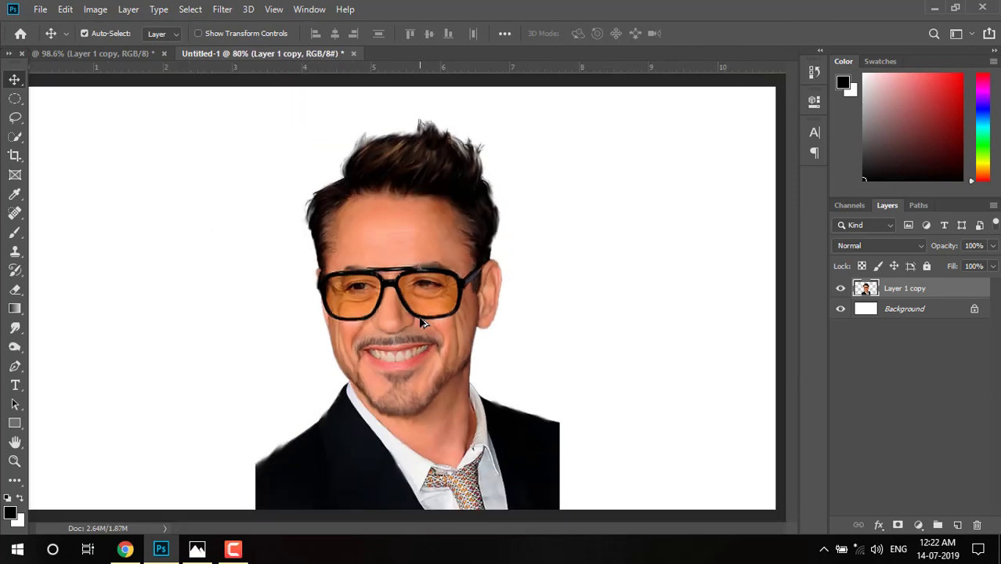
{"action": "scroll", "coordinate": [428, 323], "scroll_direction": "up", "scroll_amount": 2}
{"action": "scroll", "coordinate": [464, 276], "scroll_direction": "up", "scroll_amount": 2}
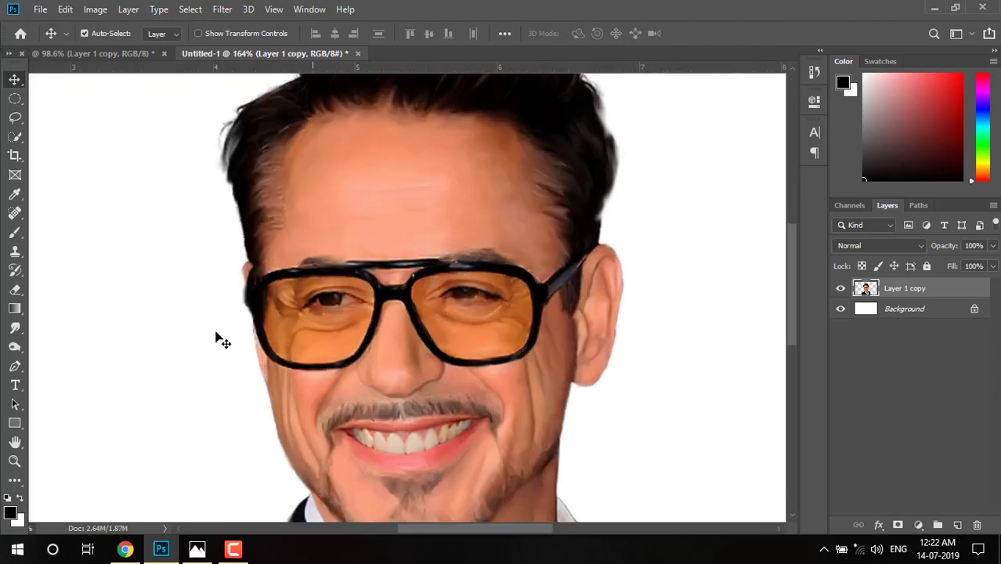
{"action": "left_click", "coordinate": [14, 328]}
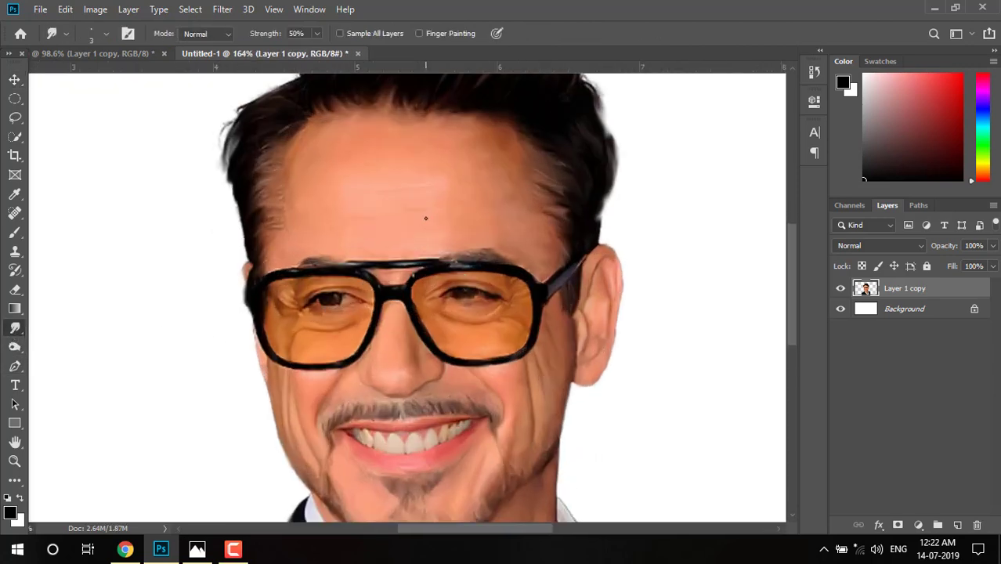
Look over the brow above the glasses at varying zoom and return to the Move tool
{"action": "scroll", "coordinate": [461, 276], "scroll_direction": "up", "scroll_amount": 1}
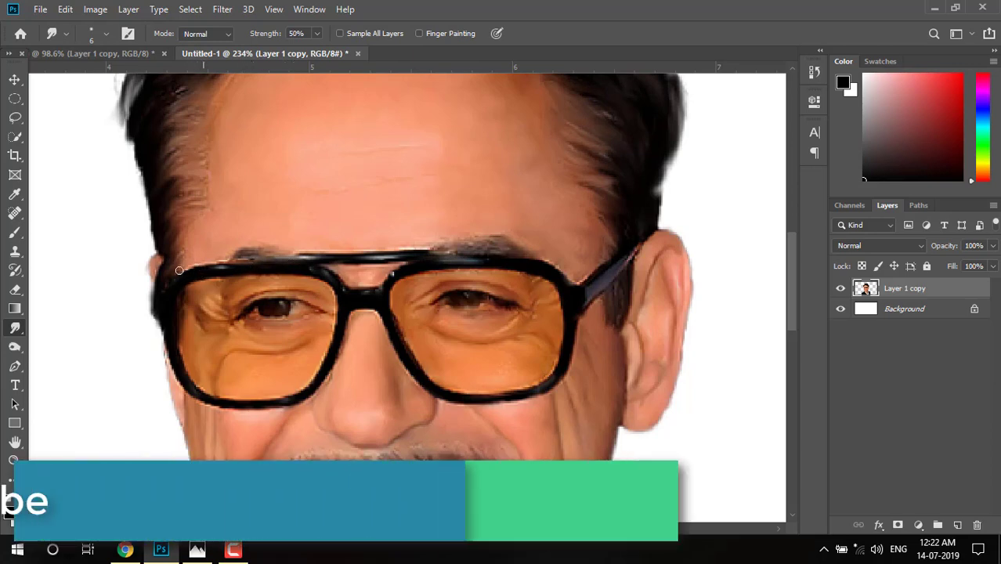
{"action": "scroll", "coordinate": [291, 281], "scroll_direction": "down", "scroll_amount": 1}
{"action": "scroll", "coordinate": [291, 281], "scroll_direction": "down", "scroll_amount": 1}
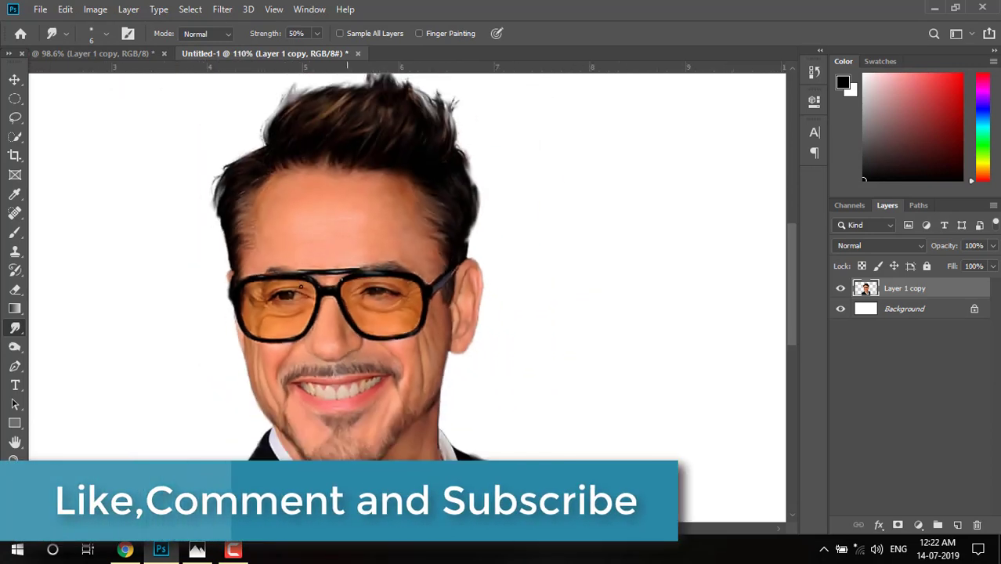
{"action": "scroll", "coordinate": [540, 330], "scroll_direction": "down", "scroll_amount": 1}
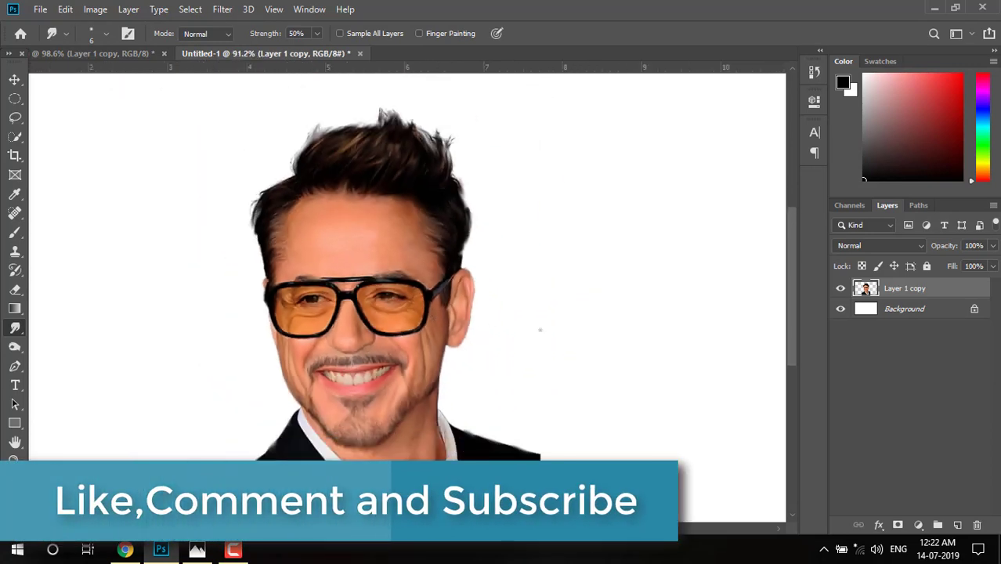
{"action": "left_click", "coordinate": [15, 79]}
{"action": "scroll", "coordinate": [674, 275], "scroll_direction": "down", "scroll_amount": 1}
{"action": "scroll", "coordinate": [547, 306], "scroll_direction": "up", "scroll_amount": 1}
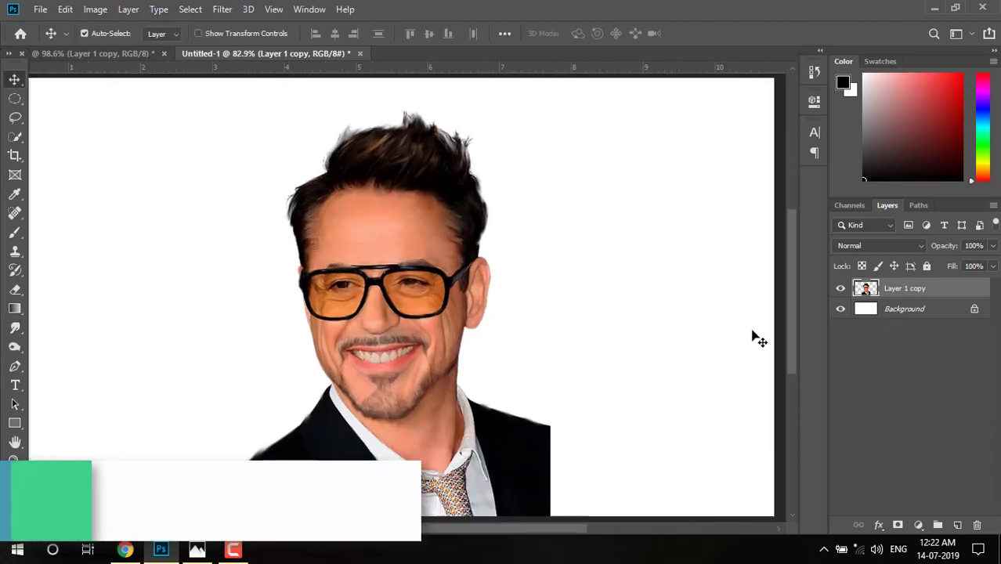
Add a layer mask to Layer 1 copy and set up a 125 px Brush
{"action": "left_click", "coordinate": [898, 524]}
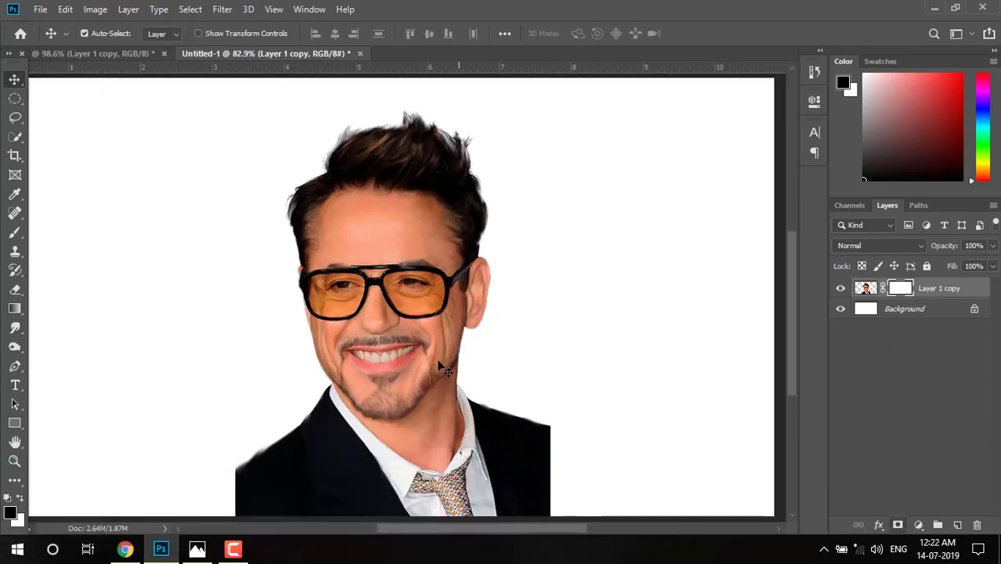
{"action": "scroll", "coordinate": [40, 330], "scroll_direction": "down", "scroll_amount": 1}
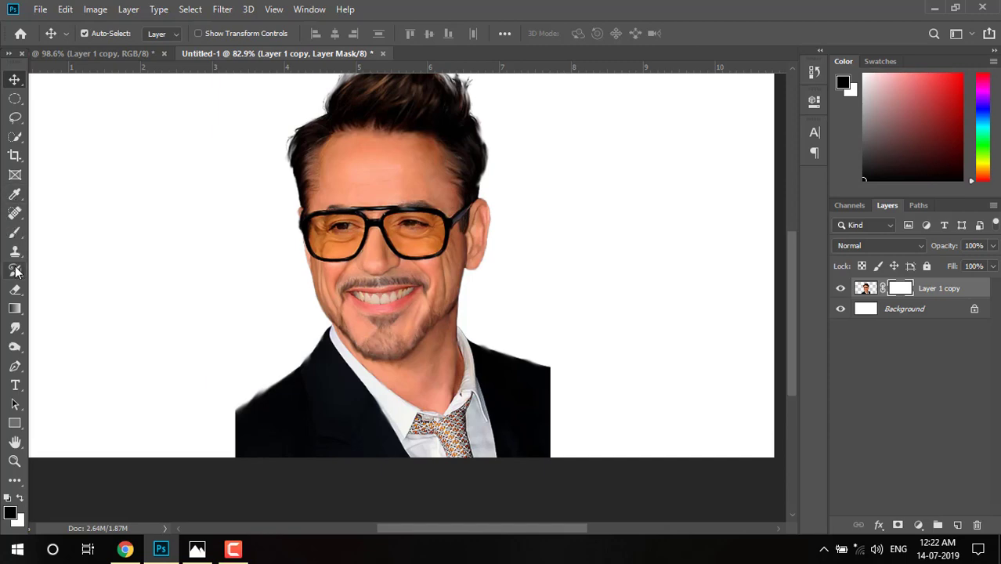
{"action": "left_click", "coordinate": [15, 232]}
{"action": "key", "text": "bracketleft"}
{"action": "key", "text": "bracketleft"}
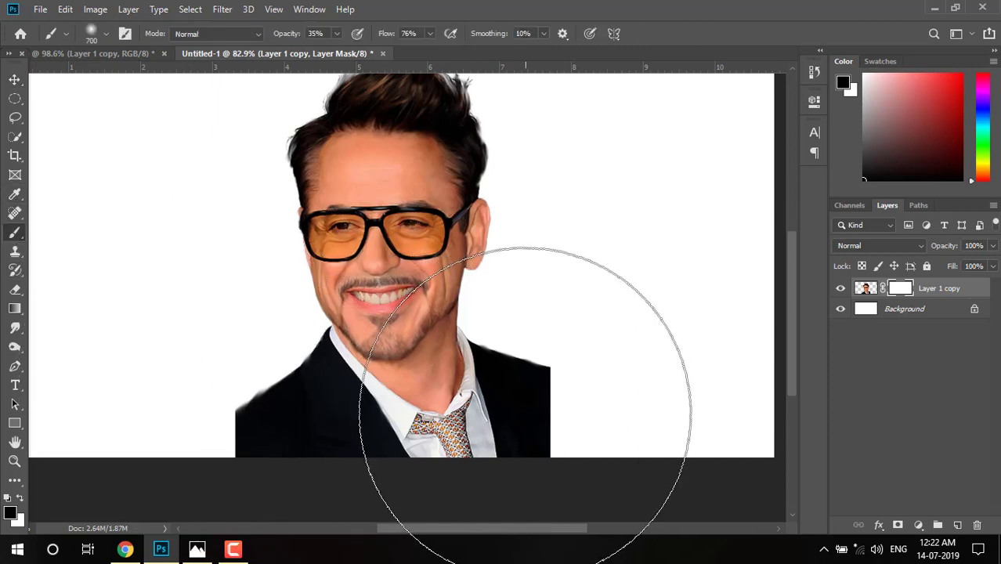
{"action": "key", "text": "bracketleft"}
{"action": "key", "text": "bracketleft"}
{"action": "key", "text": "bracketleft"}
{"action": "key", "text": "bracketleft"}
Paint the mask to fade the suit's right, bottom and lower-left edges into white
{"action": "mouse_move", "coordinate": [537, 410]}
{"action": "left_mouse_down"}
{"action": "mouse_move", "coordinate": [564, 369]}
{"action": "mouse_move", "coordinate": [517, 442]}
{"action": "mouse_move", "coordinate": [458, 440]}
{"action": "left_mouse_up"}
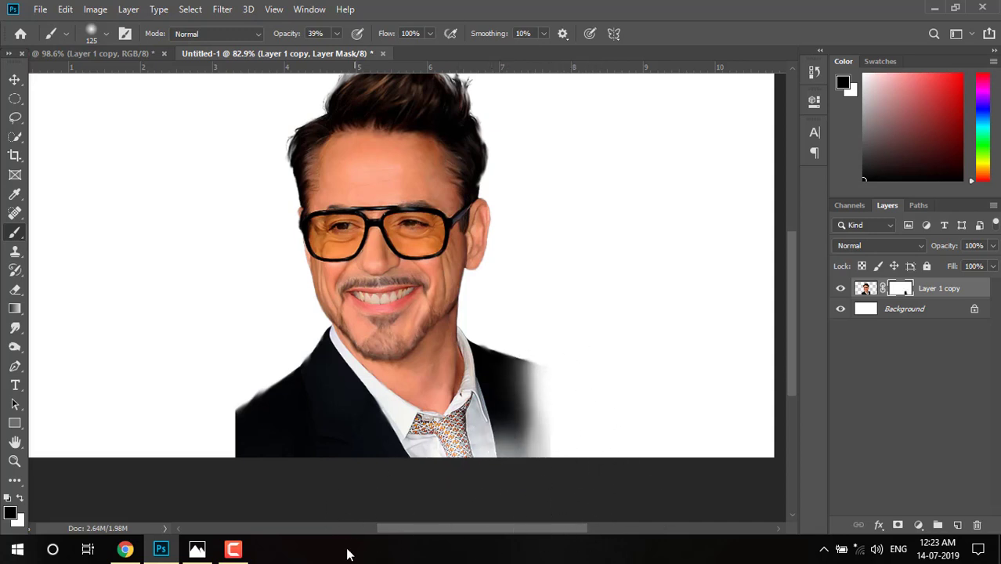
{"action": "mouse_move", "coordinate": [368, 448]}
{"action": "left_mouse_down"}
{"action": "mouse_move", "coordinate": [257, 509]}
{"action": "mouse_move", "coordinate": [333, 403]}
{"action": "mouse_move", "coordinate": [203, 458]}
{"action": "left_mouse_up"}
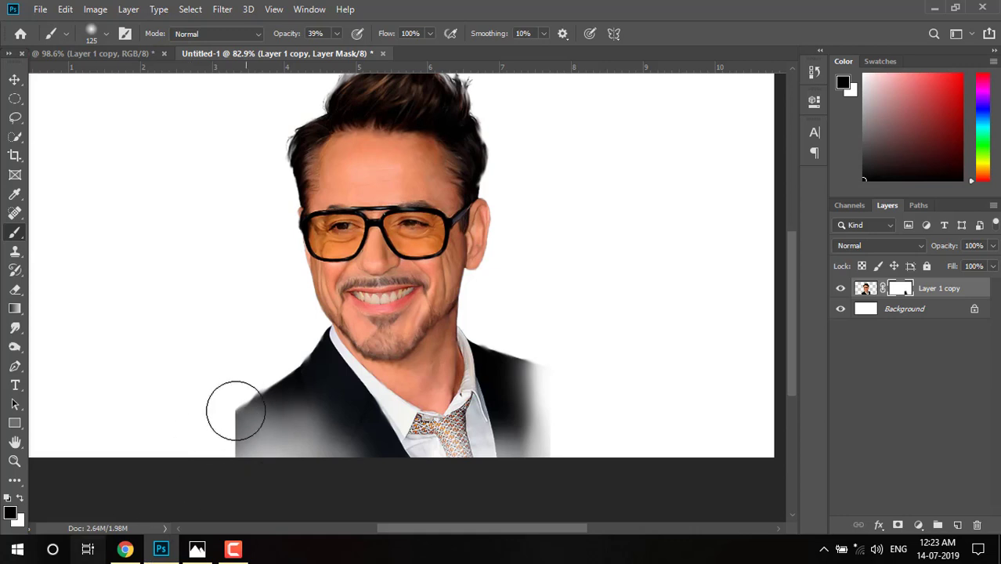
{"action": "left_click_drag", "start_coordinate": [235, 409], "coordinate": [157, 476]}
{"action": "left_click_drag", "start_coordinate": [219, 481], "coordinate": [268, 521]}
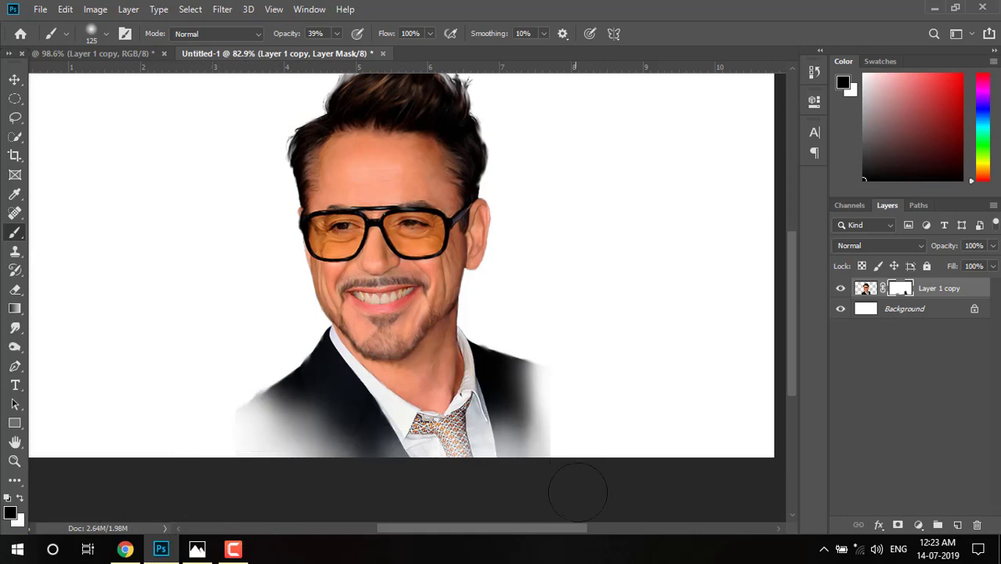
{"action": "left_click_drag", "start_coordinate": [568, 346], "coordinate": [594, 387]}
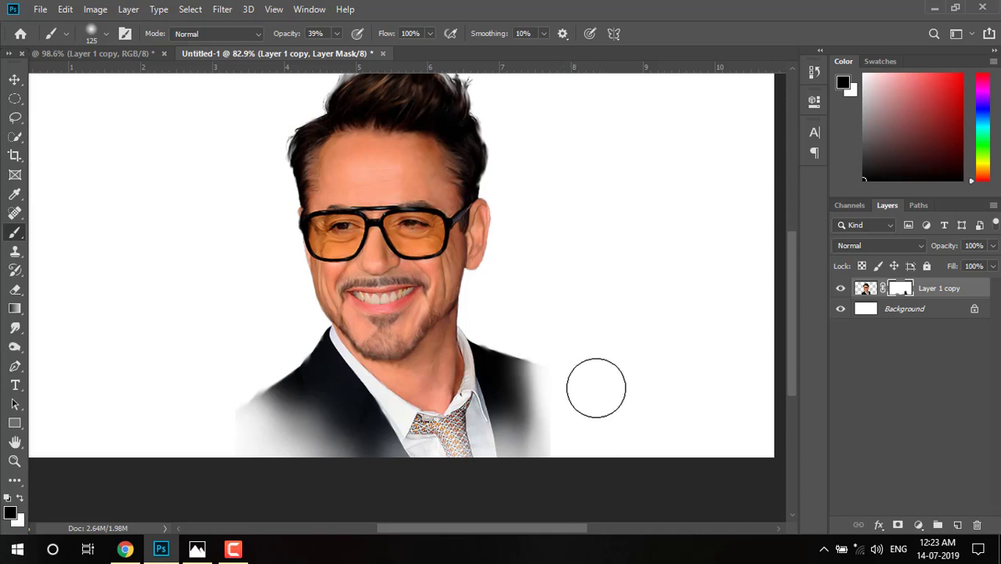
{"action": "left_click", "coordinate": [12, 79]}
{"action": "scroll", "coordinate": [152, 207], "scroll_direction": "down", "scroll_amount": 2}
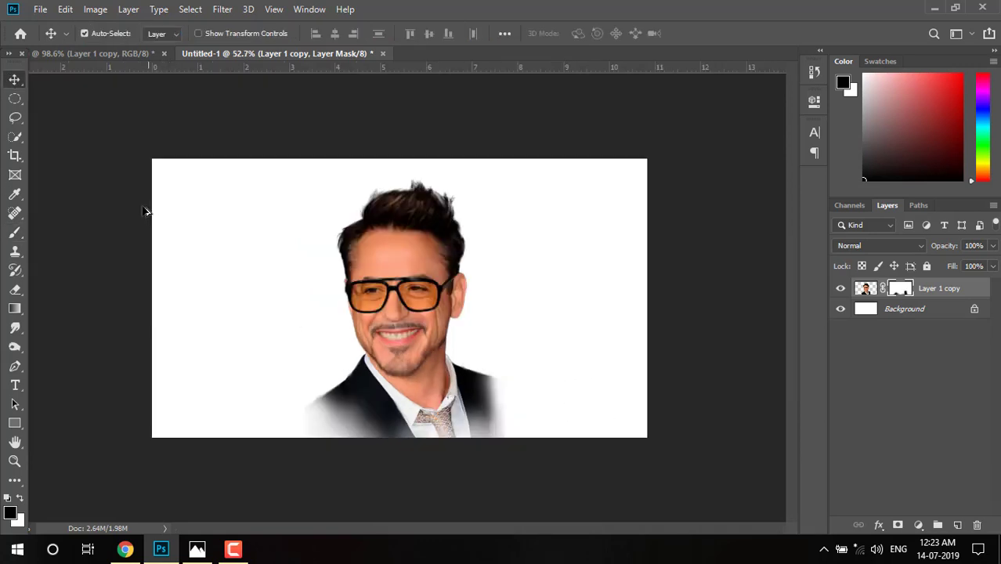
{"action": "scroll", "coordinate": [250, 302], "scroll_direction": "up", "scroll_amount": 1}
{"action": "scroll", "coordinate": [399, 321], "scroll_direction": "up", "scroll_amount": 1}
{"action": "scroll", "coordinate": [399, 321], "scroll_direction": "up", "scroll_amount": 2}
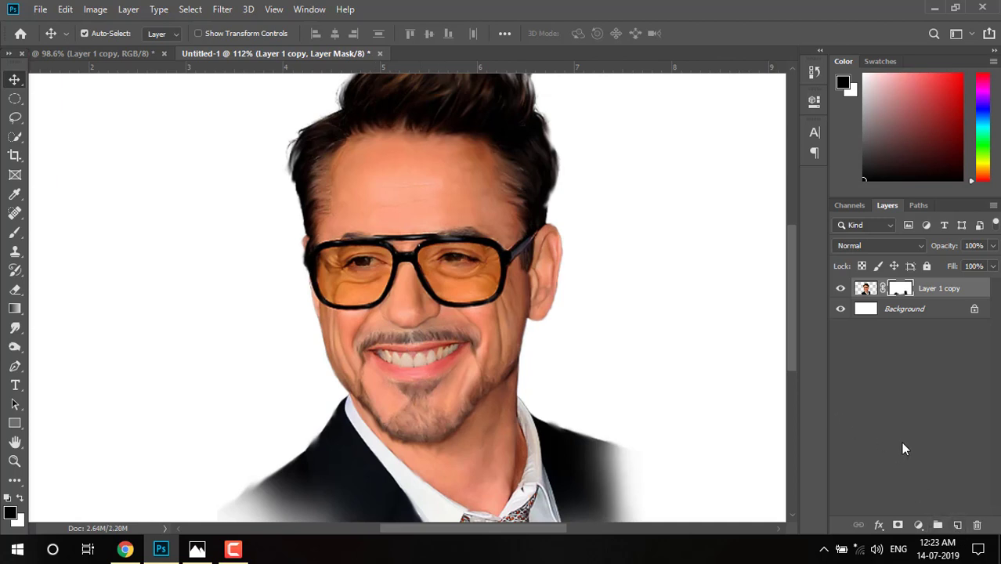
Add a new layer, sample a skin tone, push it to stronger orange, and set brush opacity 18%
{"action": "left_click", "coordinate": [957, 525]}
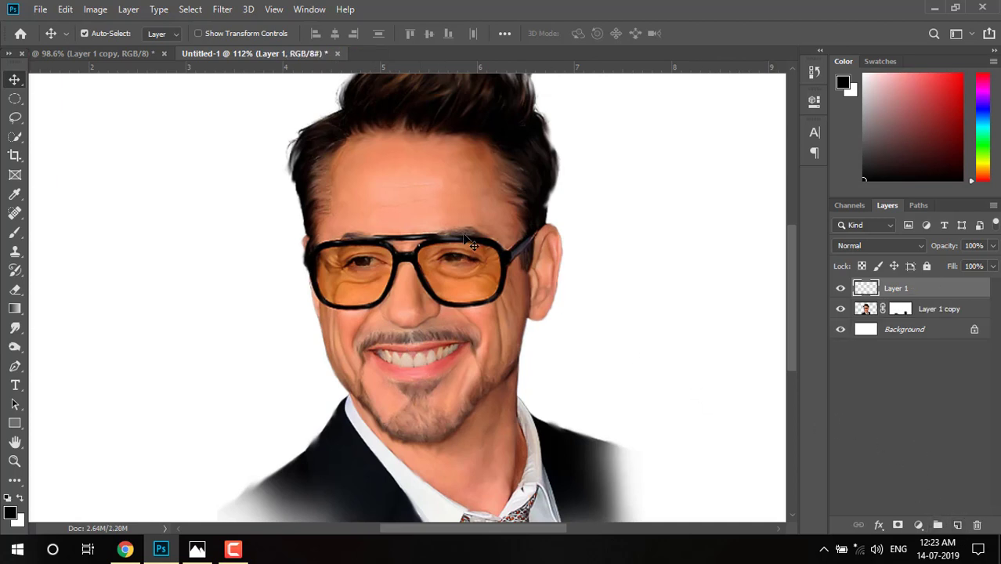
{"action": "left_click", "coordinate": [15, 194]}
{"action": "left_click", "coordinate": [356, 203]}
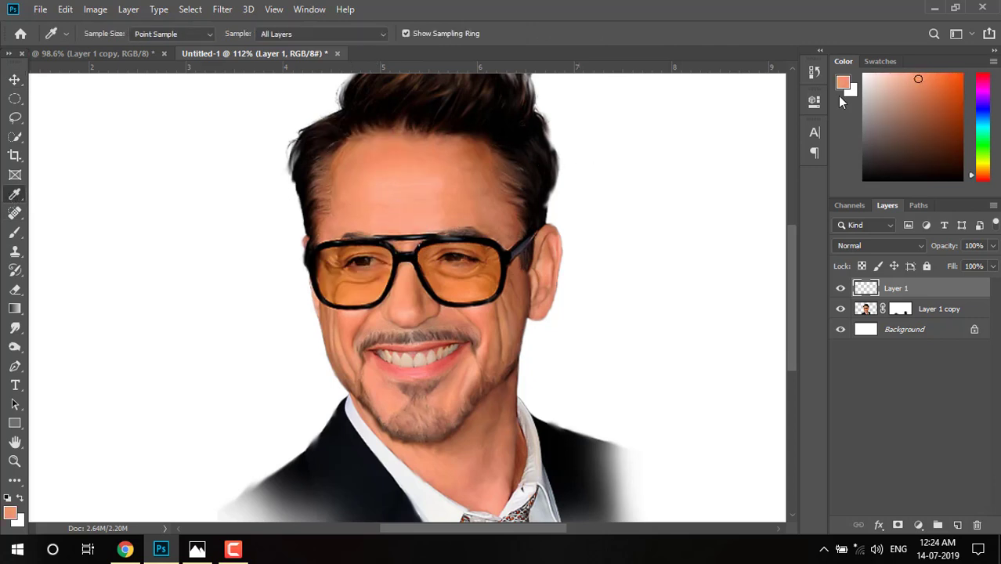
{"action": "left_click_drag", "start_coordinate": [944, 79], "coordinate": [942, 73]}
{"action": "left_click", "coordinate": [15, 231]}
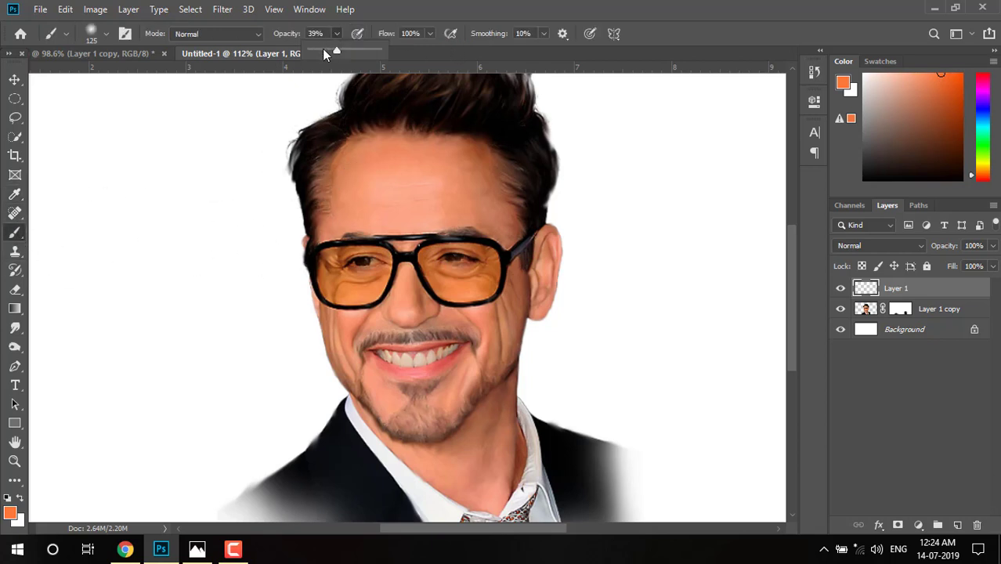
{"action": "left_click", "coordinate": [321, 48]}
{"action": "left_click", "coordinate": [429, 33]}
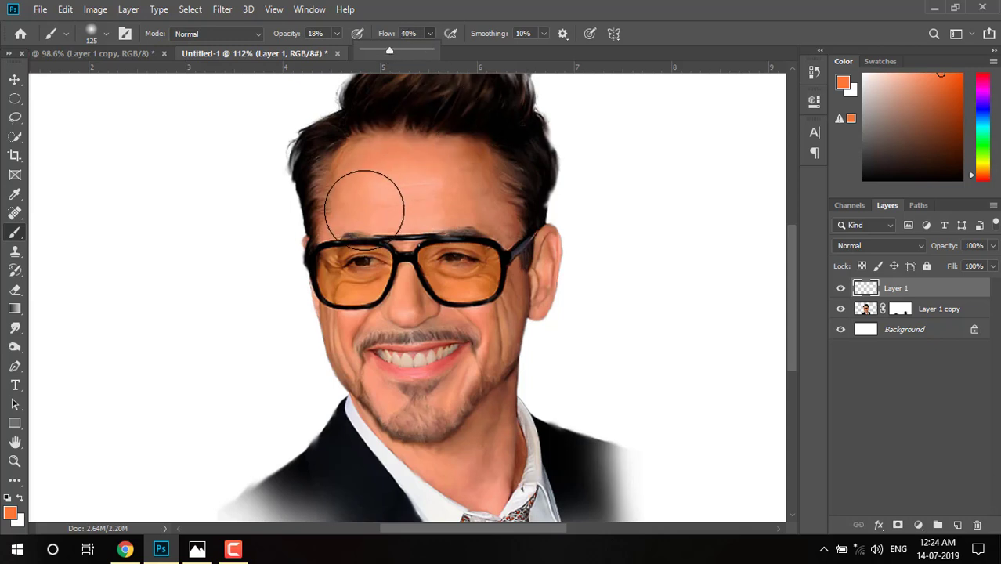
With a 70 px brush, wash light then more saturated orange across the forehead
{"action": "key", "text": "["}
{"action": "key", "text": "["}
{"action": "key", "text": "["}
{"action": "left_click_drag", "start_coordinate": [345, 210], "coordinate": [388, 170]}
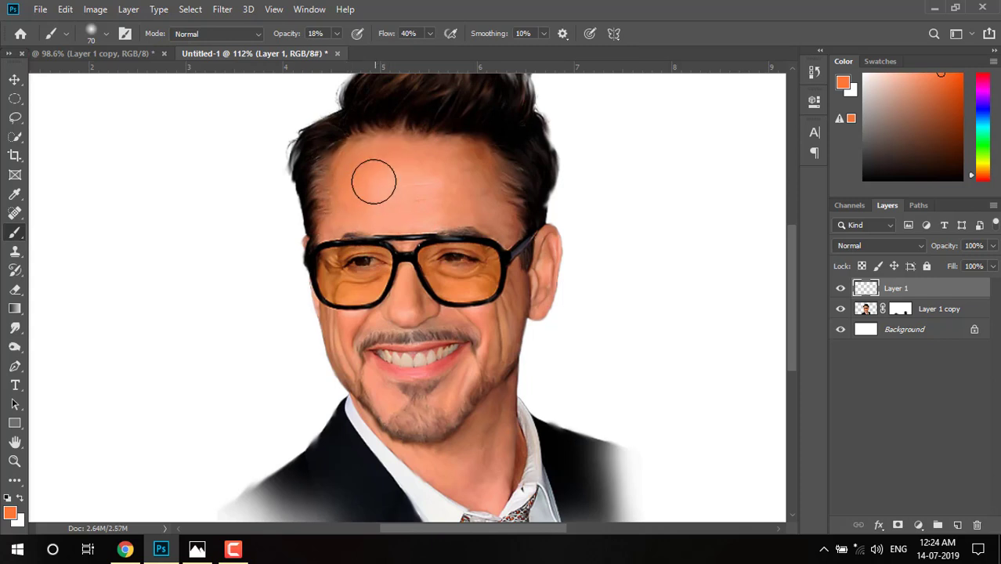
{"action": "left_click", "coordinate": [968, 70]}
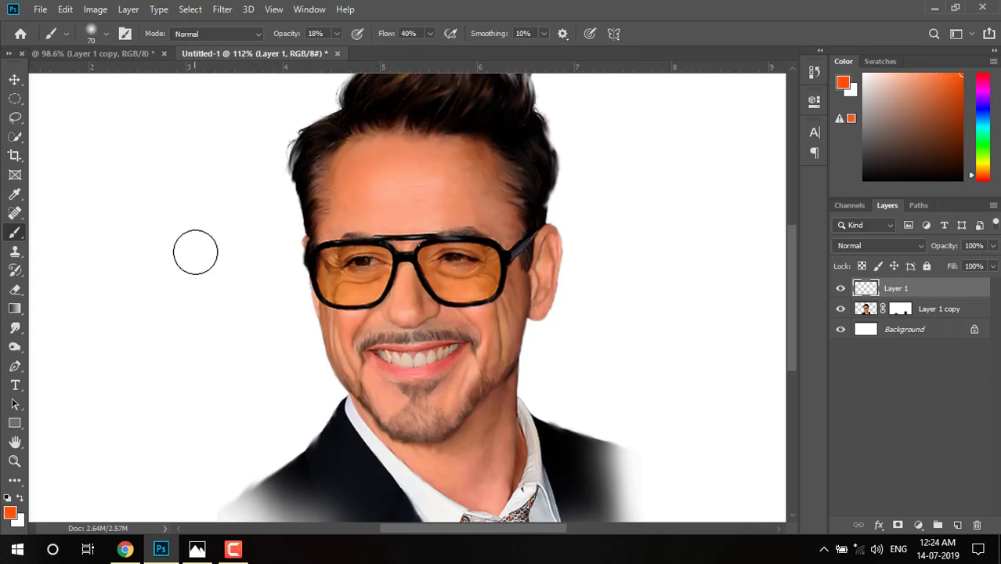
{"action": "mouse_move", "coordinate": [357, 162]}
{"action": "left_mouse_down"}
{"action": "mouse_move", "coordinate": [324, 262]}
{"action": "mouse_move", "coordinate": [338, 349]}
{"action": "left_mouse_up"}
{"action": "scroll", "coordinate": [338, 345], "scroll_direction": "up", "scroll_amount": 1}
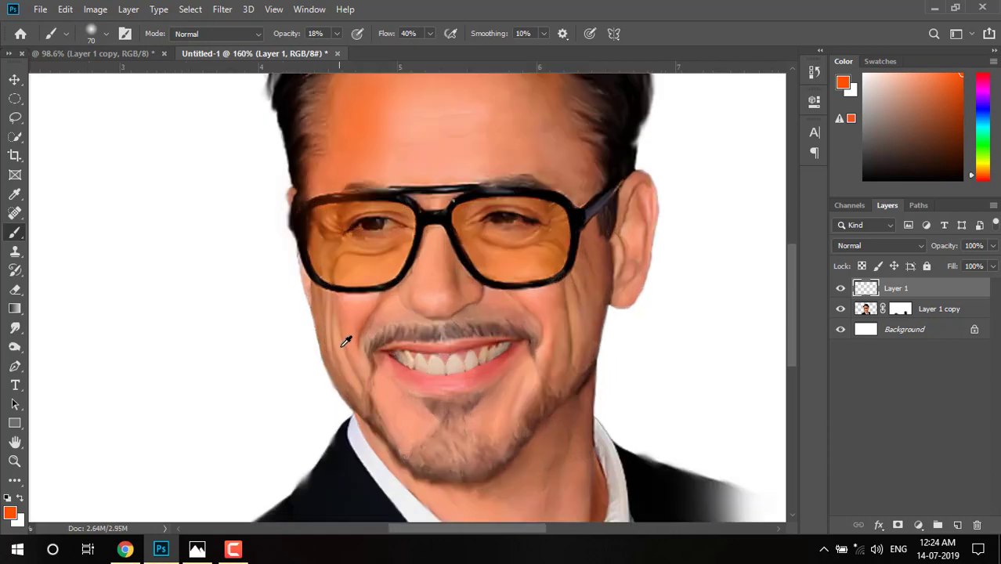
{"action": "scroll", "coordinate": [346, 335], "scroll_direction": "up", "scroll_amount": 1}
{"action": "scroll", "coordinate": [346, 325], "scroll_direction": "up", "scroll_amount": 1}
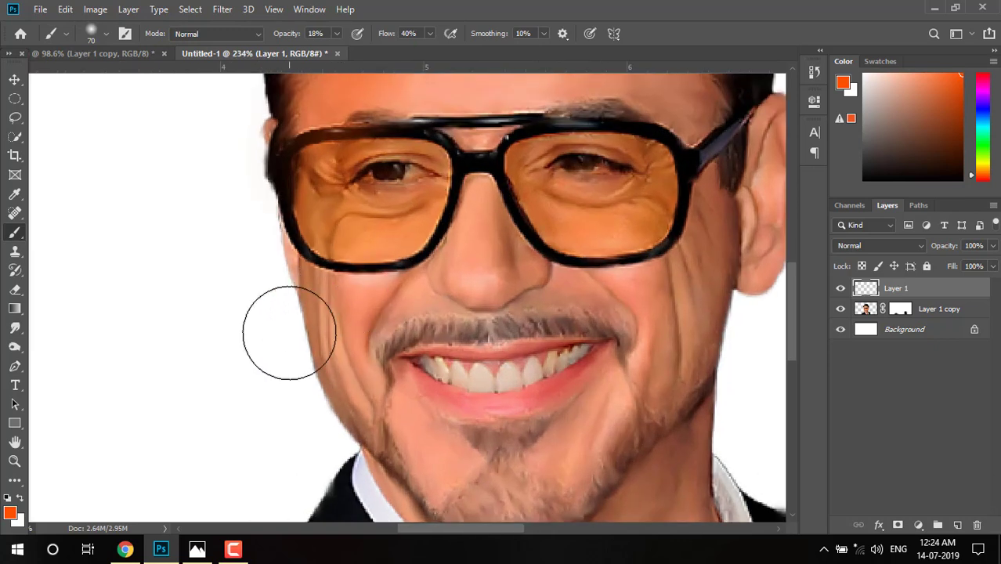
Shrink the brush to 30–45 px and paint soft orange on the cheek below the glasses
{"action": "key", "text": "bracketleft"}
{"action": "key", "text": "bracketleft"}
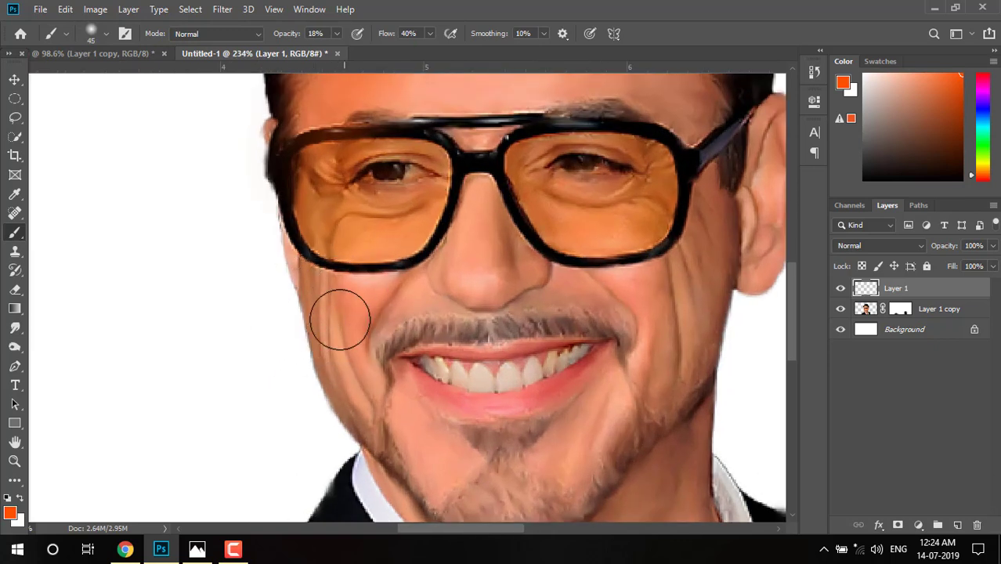
{"action": "key", "text": "bracketleft"}
{"action": "left_click_drag", "start_coordinate": [320, 287], "coordinate": [326, 299]}
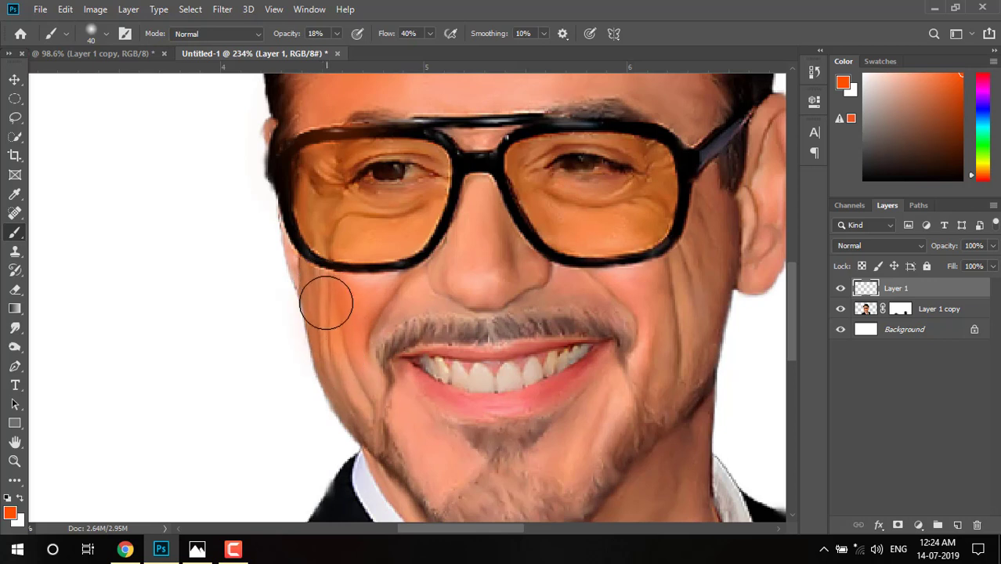
{"action": "key", "text": "bracketleft"}
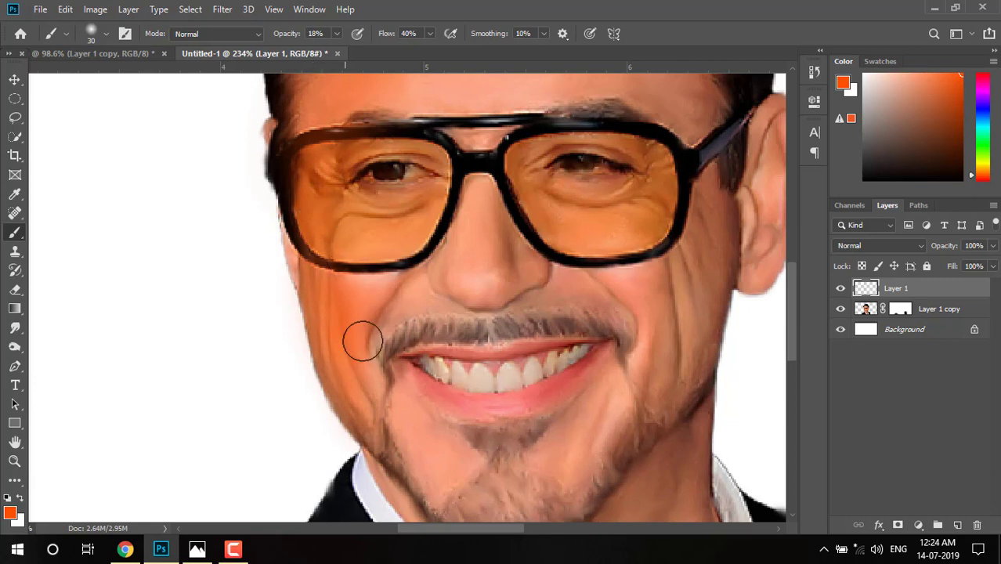
{"action": "left_click_drag", "start_coordinate": [357, 336], "coordinate": [368, 279]}
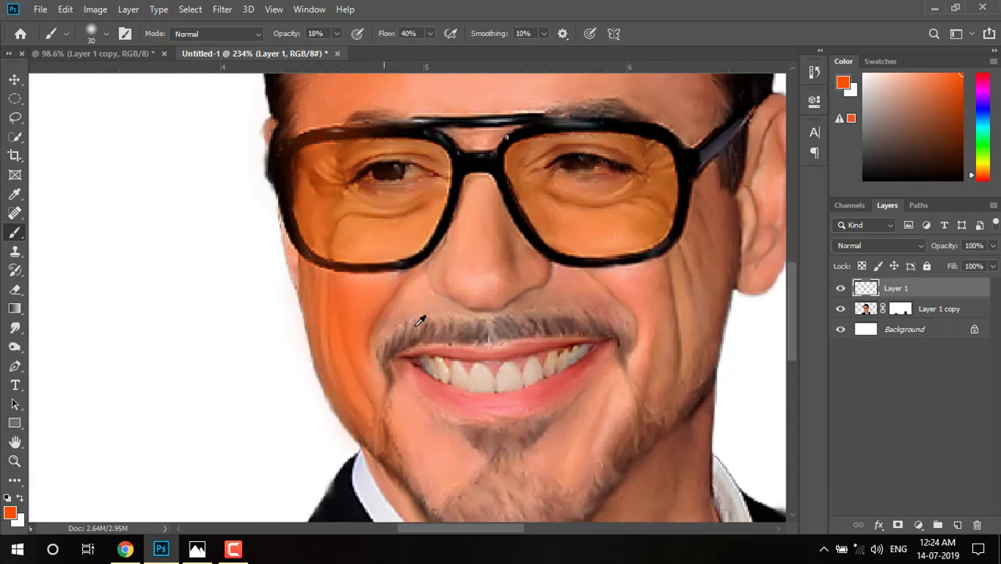
Brush stronger orange onto the left forehead up to the hairline
{"action": "scroll", "coordinate": [399, 317], "scroll_direction": "down", "scroll_amount": 2}
{"action": "scroll", "coordinate": [398, 314], "scroll_direction": "down", "scroll_amount": 2}
{"action": "scroll", "coordinate": [398, 313], "scroll_direction": "up", "scroll_amount": 2}
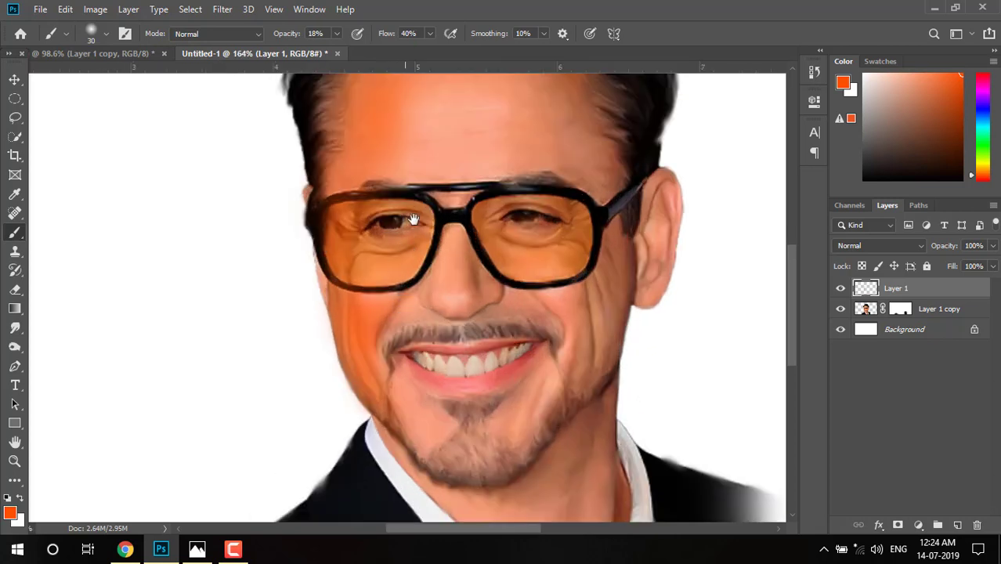
{"action": "left_click_drag", "start_coordinate": [413, 220], "coordinate": [402, 364]}
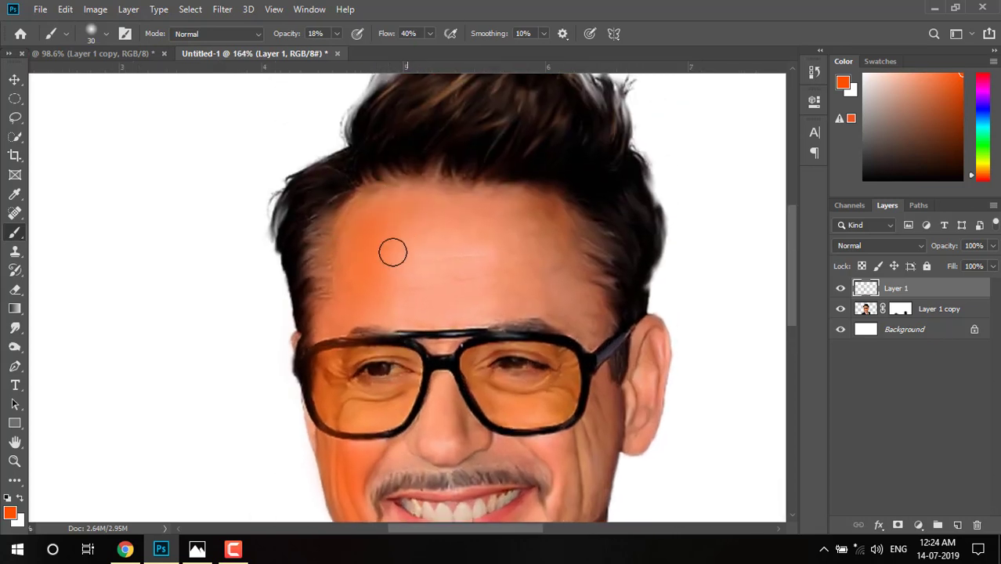
{"action": "mouse_move", "coordinate": [393, 251]}
{"action": "left_mouse_down"}
{"action": "mouse_move", "coordinate": [367, 306]}
{"action": "mouse_move", "coordinate": [353, 311]}
{"action": "mouse_move", "coordinate": [336, 296]}
{"action": "mouse_move", "coordinate": [362, 297]}
{"action": "left_mouse_up"}
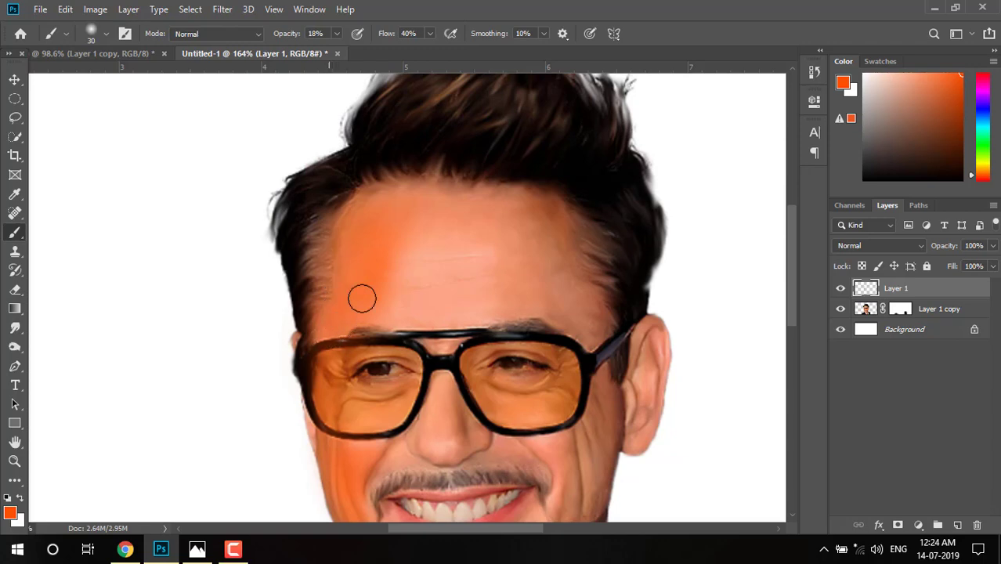
{"action": "left_click_drag", "start_coordinate": [394, 199], "coordinate": [374, 188]}
Review the orange tint, resize the brush to 40 px, and add an empty Layer 2 for pink
{"action": "scroll", "coordinate": [372, 251], "scroll_direction": "down", "scroll_amount": 3}
{"action": "scroll", "coordinate": [391, 212], "scroll_direction": "down", "scroll_amount": 2}
{"action": "scroll", "coordinate": [391, 212], "scroll_direction": "up", "scroll_amount": 2}
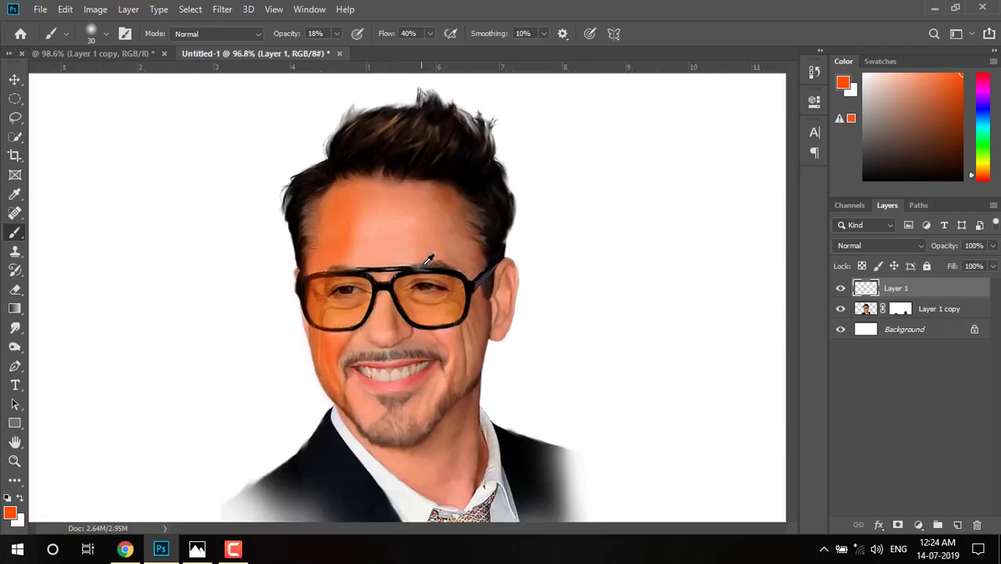
{"action": "scroll", "coordinate": [393, 212], "scroll_direction": "up", "scroll_amount": 3}
{"action": "scroll", "coordinate": [372, 246], "scroll_direction": "up", "scroll_amount": 1}
{"action": "scroll", "coordinate": [355, 261], "scroll_direction": "up", "scroll_amount": 1}
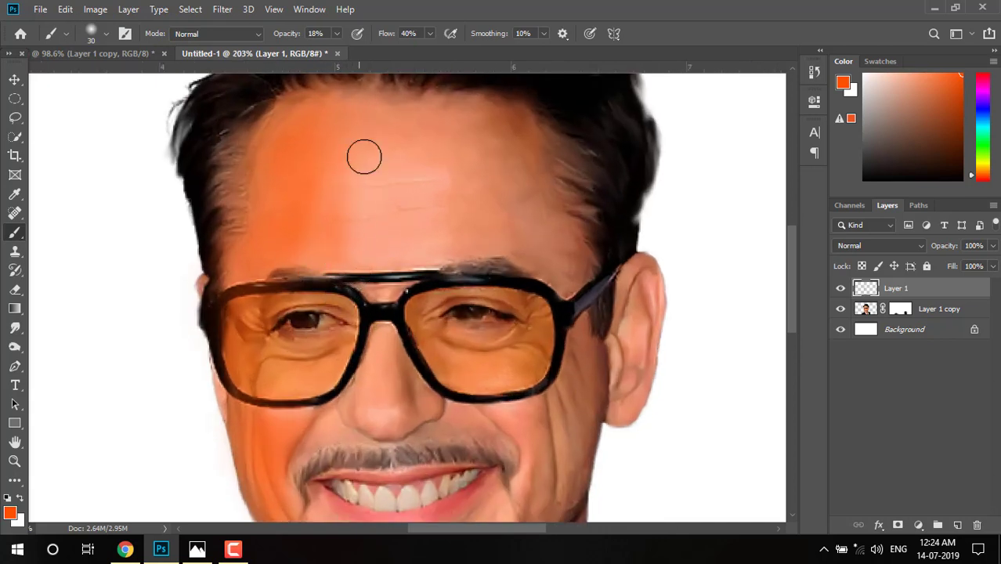
{"action": "scroll", "coordinate": [364, 252], "scroll_direction": "down", "scroll_amount": 1}
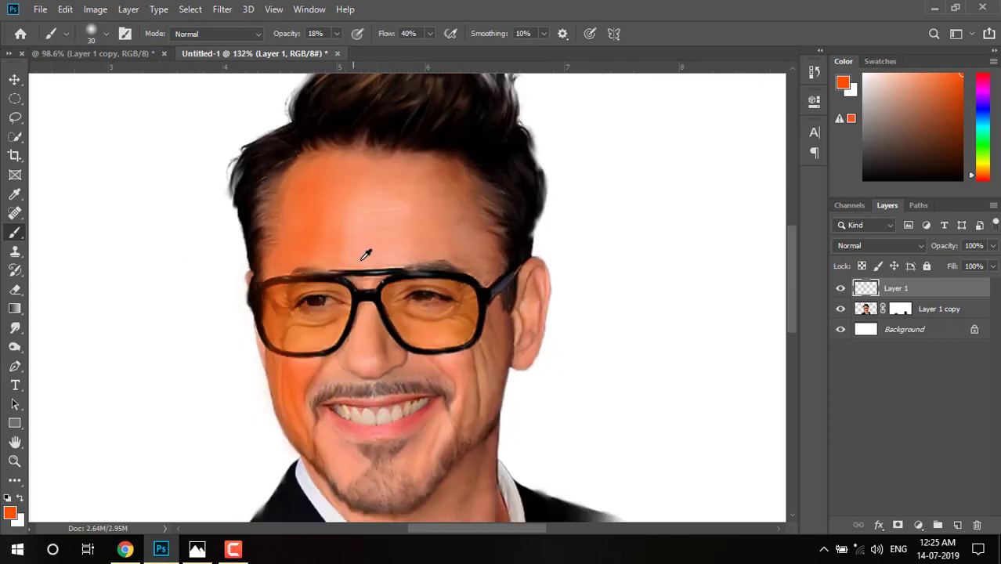
{"action": "scroll", "coordinate": [376, 266], "scroll_direction": "down", "scroll_amount": 2}
{"action": "scroll", "coordinate": [452, 302], "scroll_direction": "up", "scroll_amount": 1}
{"action": "scroll", "coordinate": [341, 298], "scroll_direction": "up", "scroll_amount": 1}
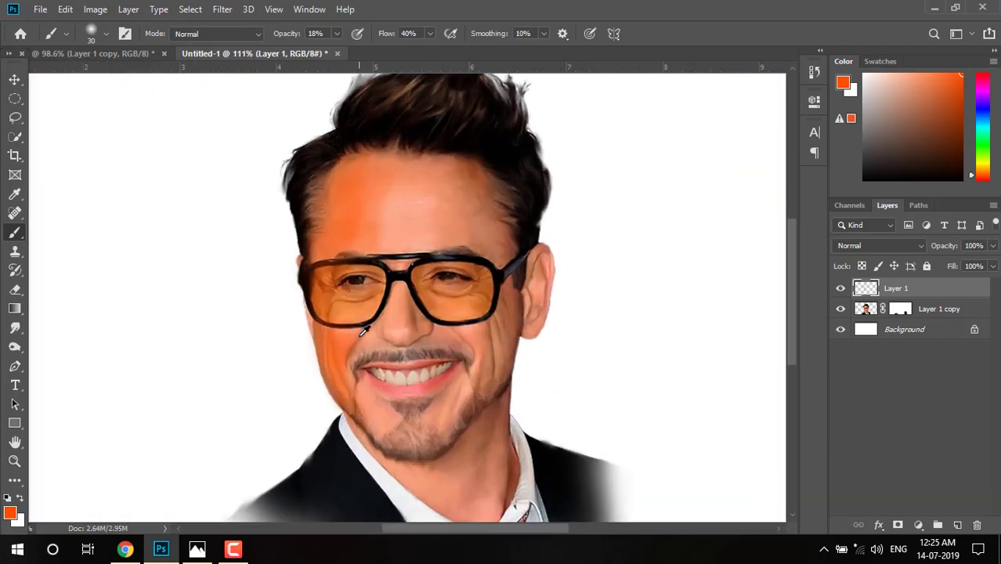
{"action": "scroll", "coordinate": [337, 305], "scroll_direction": "up", "scroll_amount": 1}
{"action": "scroll", "coordinate": [329, 313], "scroll_direction": "up", "scroll_amount": 1}
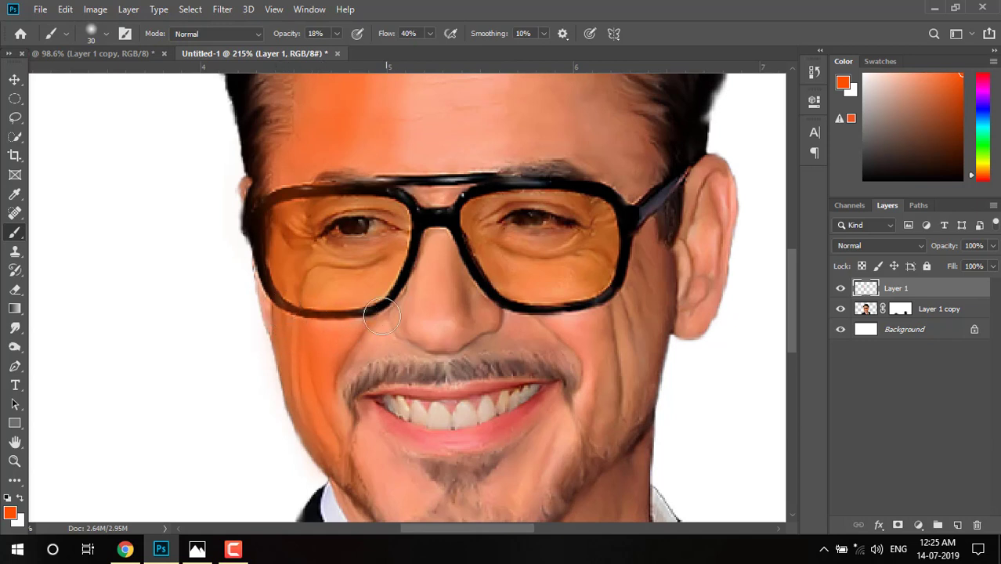
{"action": "scroll", "coordinate": [342, 337], "scroll_direction": "down", "scroll_amount": 1}
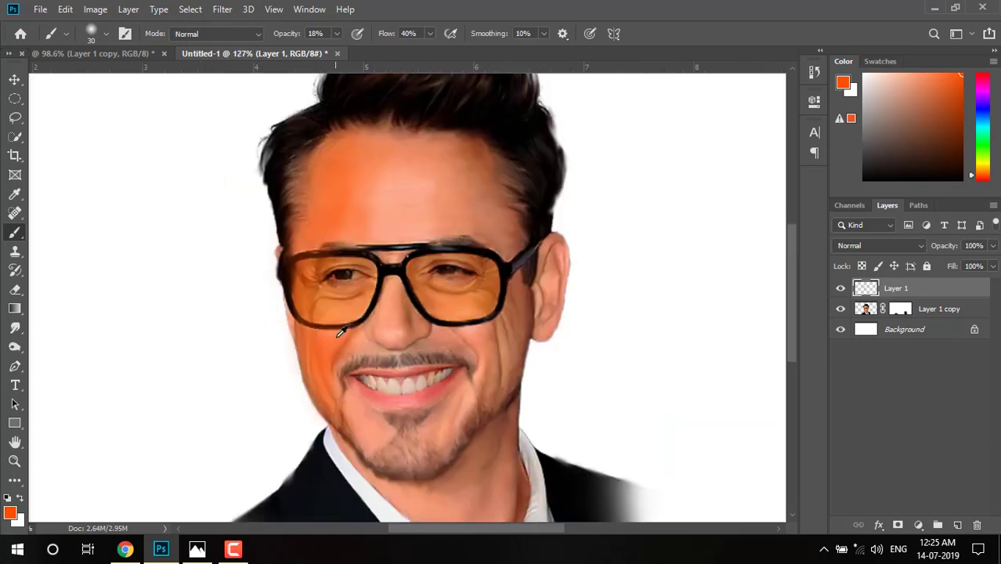
{"action": "scroll", "coordinate": [342, 334], "scroll_direction": "down", "scroll_amount": 1}
{"action": "scroll", "coordinate": [398, 339], "scroll_direction": "up", "scroll_amount": 2}
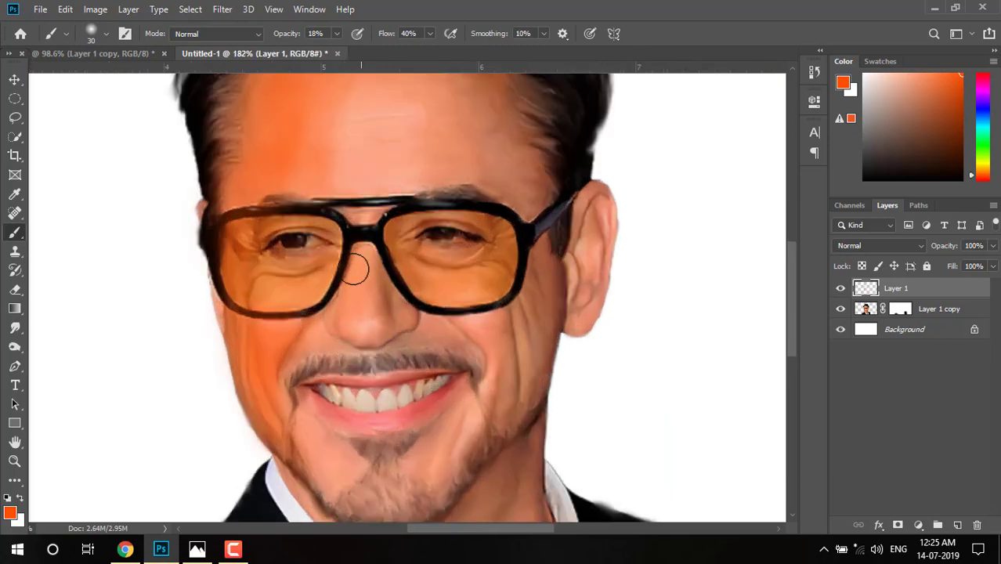
{"action": "scroll", "coordinate": [380, 310], "scroll_direction": "down", "scroll_amount": 1}
{"action": "scroll", "coordinate": [403, 325], "scroll_direction": "down", "scroll_amount": 1}
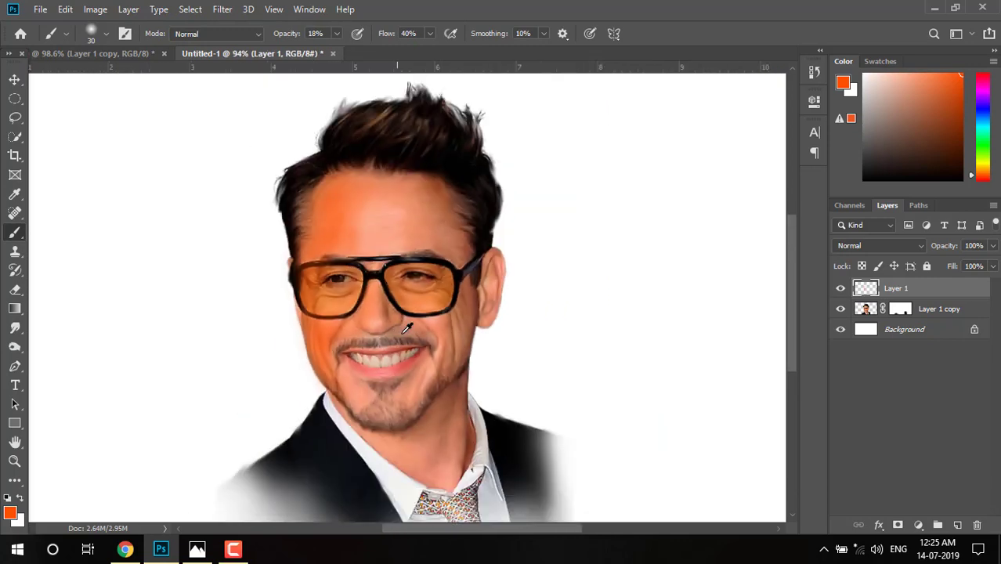
{"action": "scroll", "coordinate": [338, 352], "scroll_direction": "up", "scroll_amount": 1}
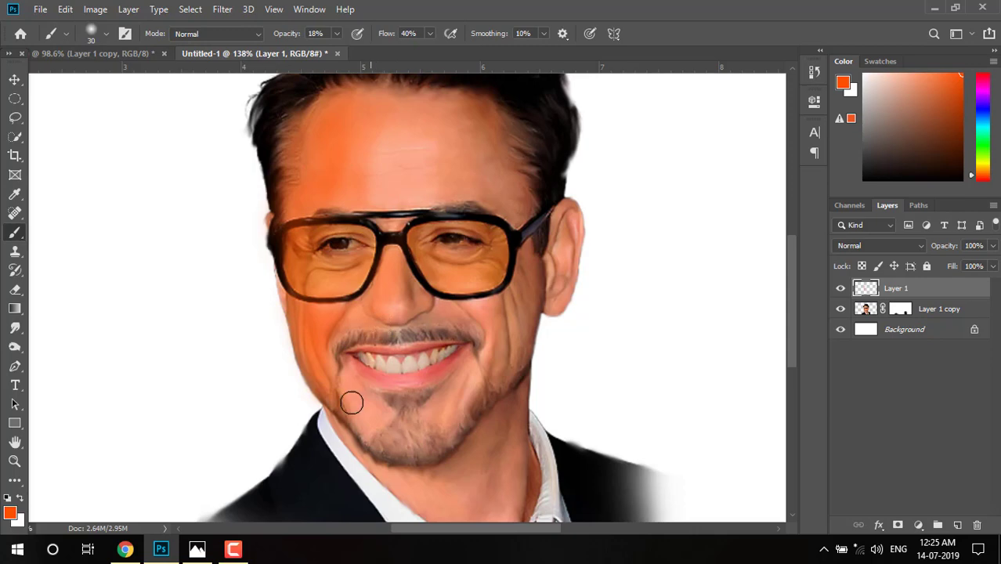
{"action": "scroll", "coordinate": [350, 286], "scroll_direction": "down", "scroll_amount": 1}
{"action": "scroll", "coordinate": [415, 285], "scroll_direction": "down", "scroll_amount": 2}
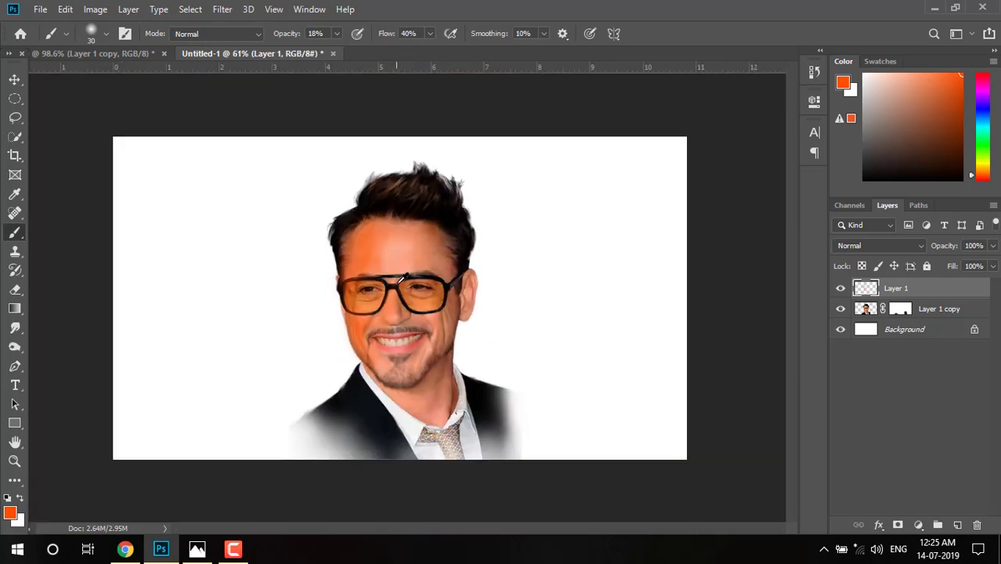
{"action": "scroll", "coordinate": [485, 283], "scroll_direction": "down", "scroll_amount": 1}
{"action": "scroll", "coordinate": [485, 283], "scroll_direction": "up", "scroll_amount": 1}
{"action": "scroll", "coordinate": [399, 258], "scroll_direction": "up", "scroll_amount": 1}
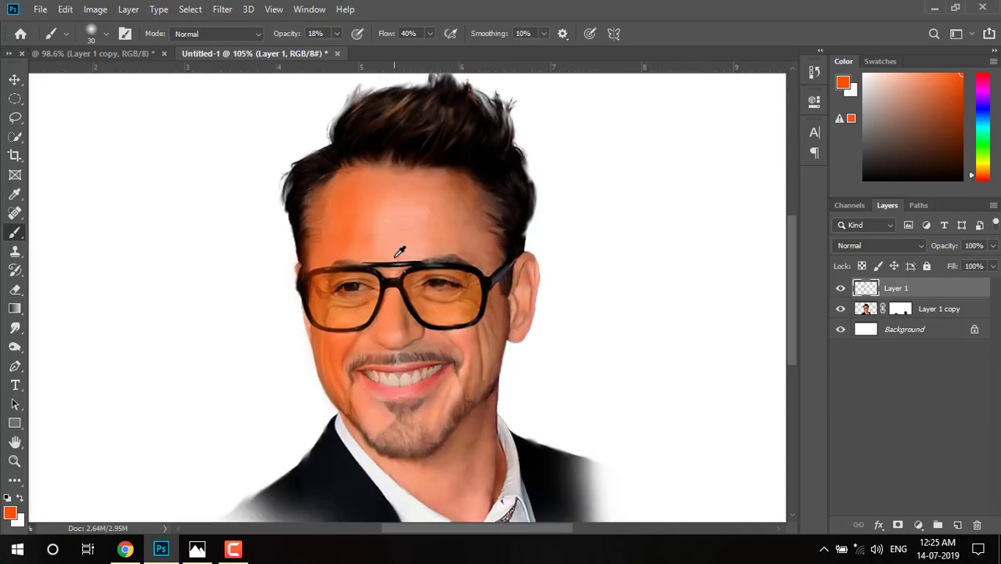
{"action": "scroll", "coordinate": [393, 250], "scroll_direction": "up", "scroll_amount": 1}
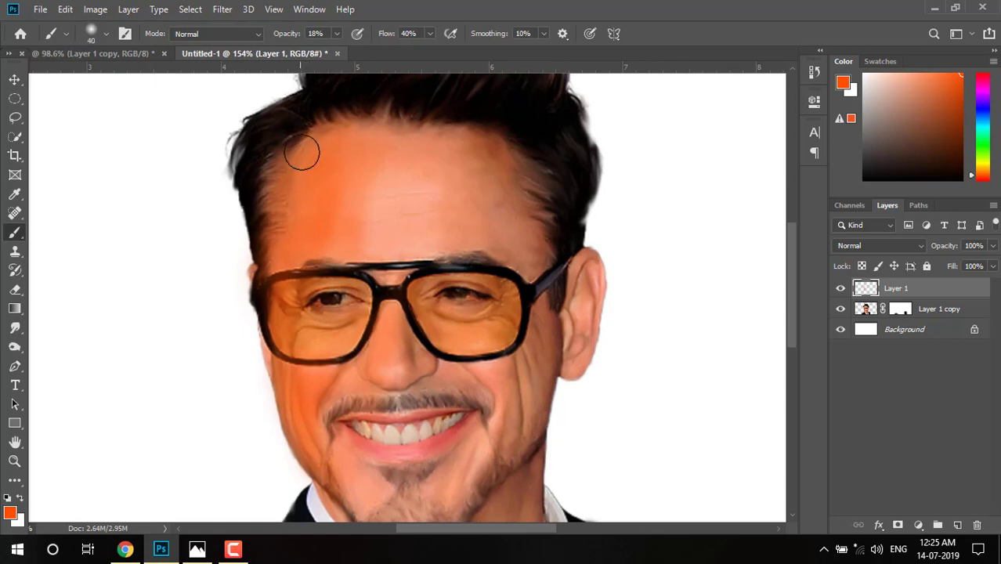
{"action": "key", "text": "bracketright"}
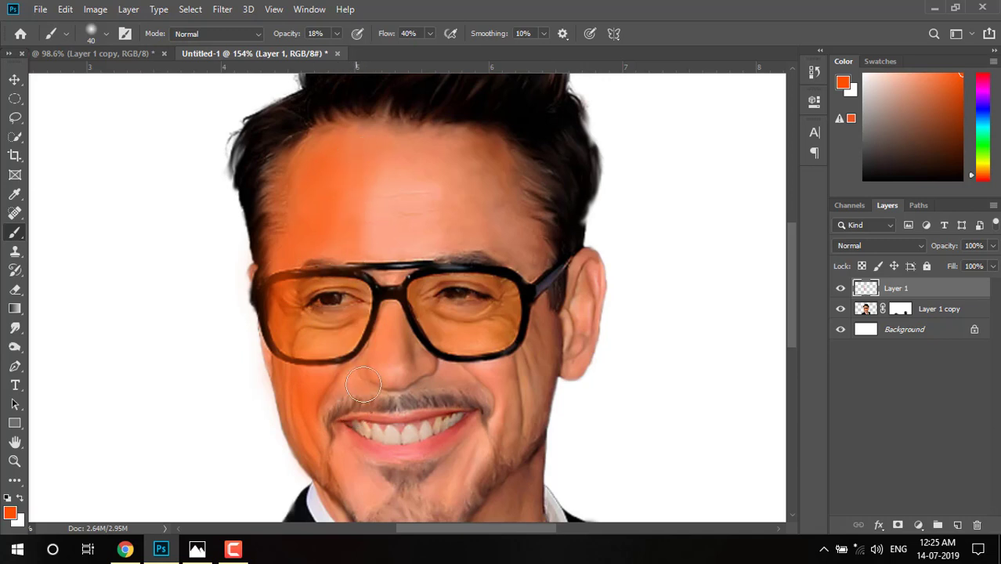
{"action": "scroll", "coordinate": [343, 410], "scroll_direction": "down", "scroll_amount": 3}
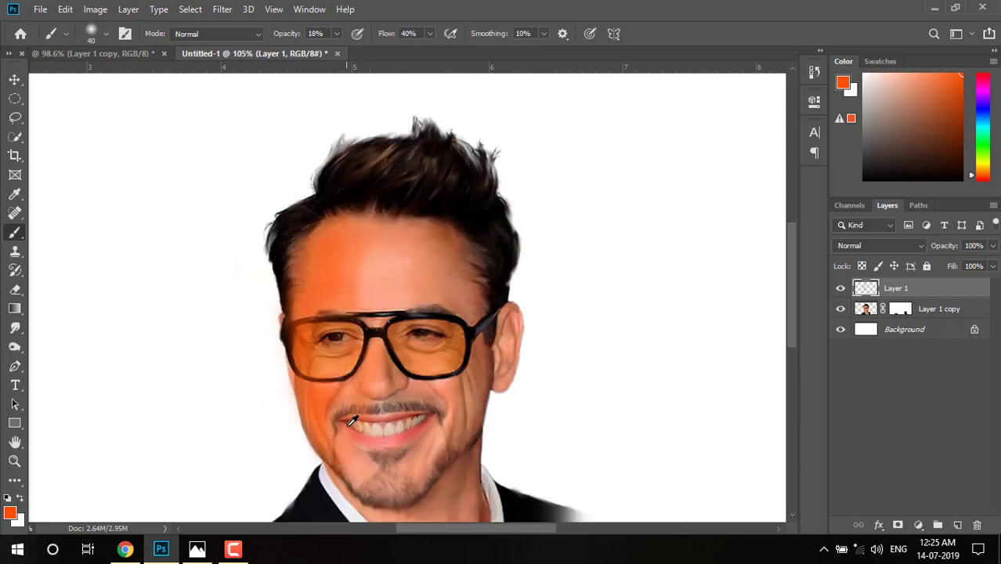
{"action": "scroll", "coordinate": [319, 460], "scroll_direction": "down", "scroll_amount": 2}
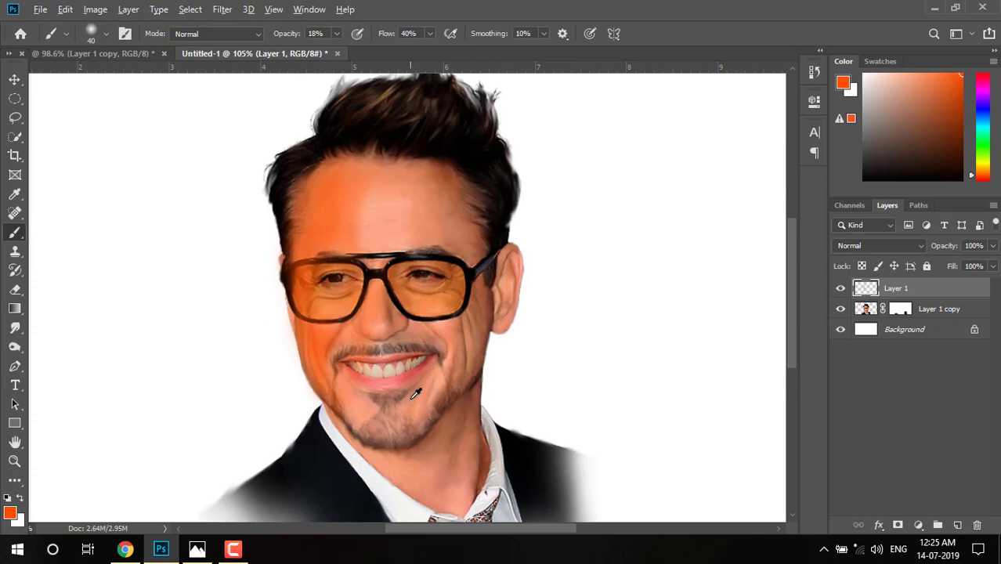
{"action": "scroll", "coordinate": [416, 394], "scroll_direction": "down", "scroll_amount": 1}
{"action": "scroll", "coordinate": [430, 407], "scroll_direction": "up", "scroll_amount": 2}
{"action": "scroll", "coordinate": [430, 368], "scroll_direction": "up", "scroll_amount": 1}
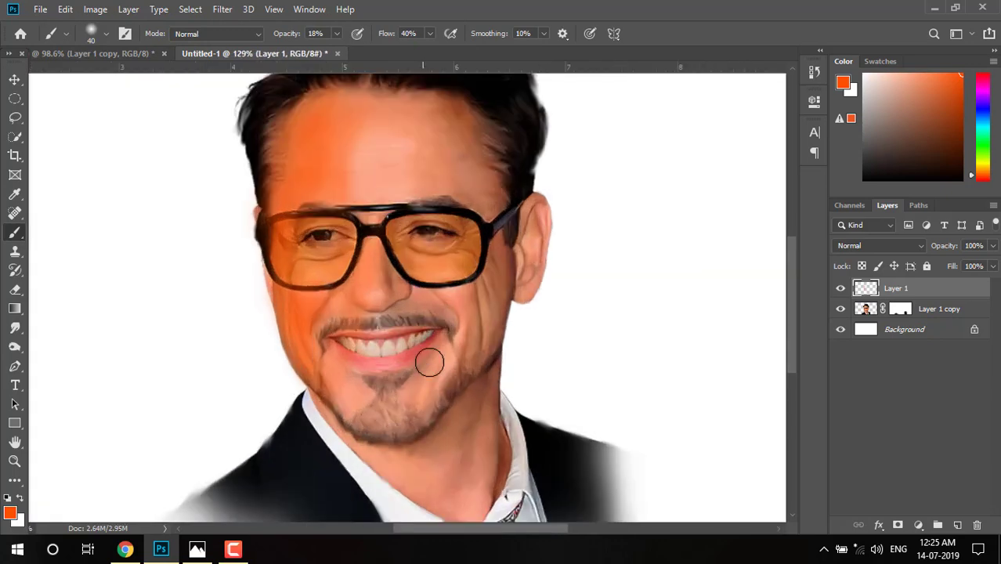
{"action": "scroll", "coordinate": [429, 362], "scroll_direction": "up", "scroll_amount": 2}
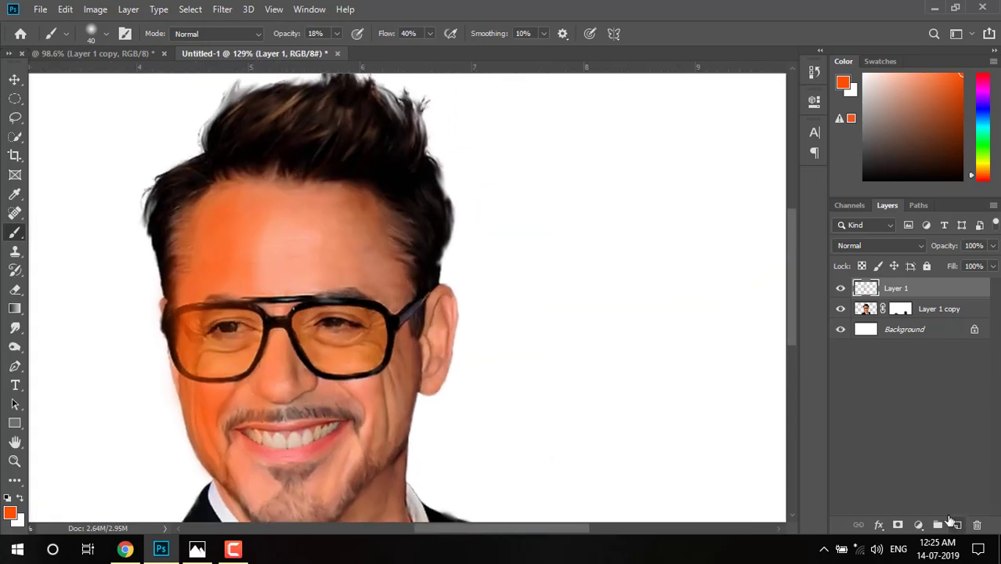
{"action": "left_click", "coordinate": [951, 522]}
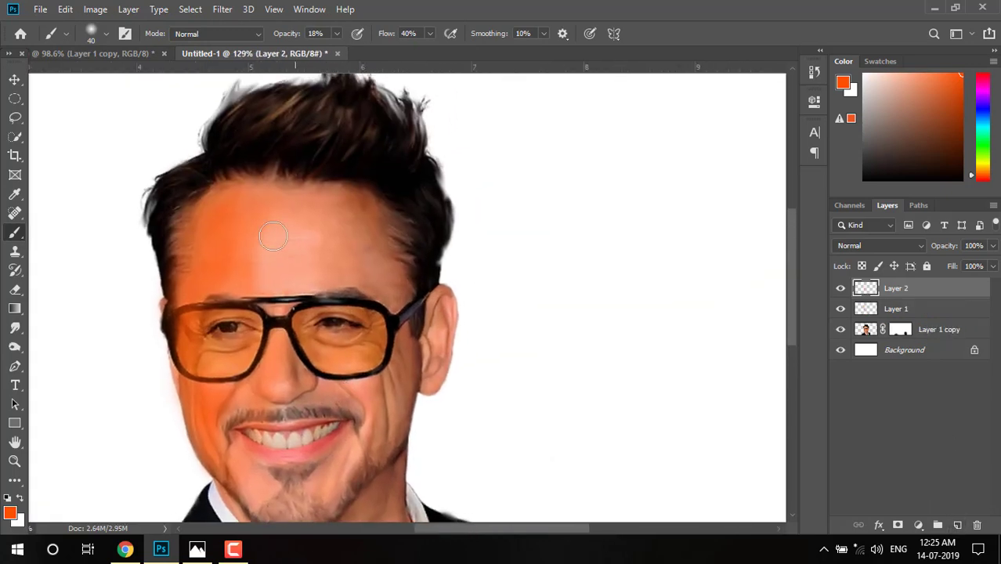
Set the paint colour to magenta with a brush opacity of 12%
{"action": "left_click", "coordinate": [986, 94]}
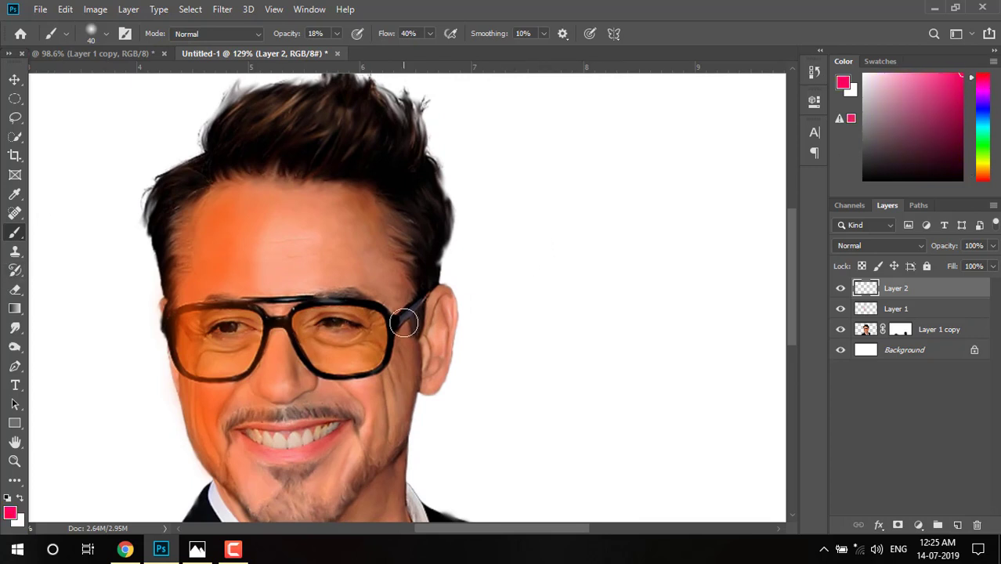
{"action": "left_click", "coordinate": [335, 37]}
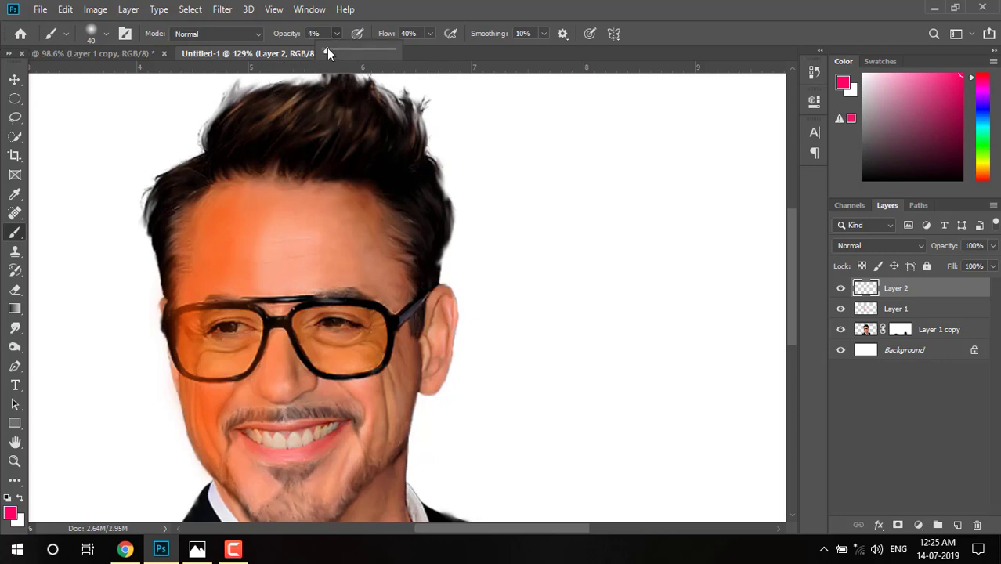
{"action": "left_click_drag", "start_coordinate": [330, 49], "coordinate": [332, 51]}
{"action": "scroll", "coordinate": [313, 290], "scroll_direction": "down", "scroll_amount": 3}
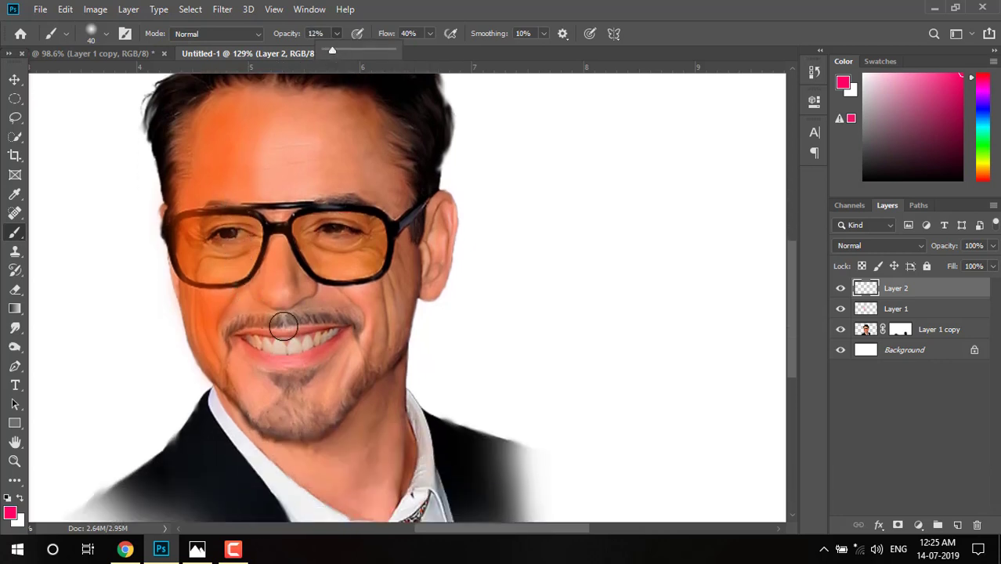
{"action": "scroll", "coordinate": [376, 286], "scroll_direction": "up", "scroll_amount": 1}
{"action": "scroll", "coordinate": [376, 286], "scroll_direction": "up", "scroll_amount": 1}
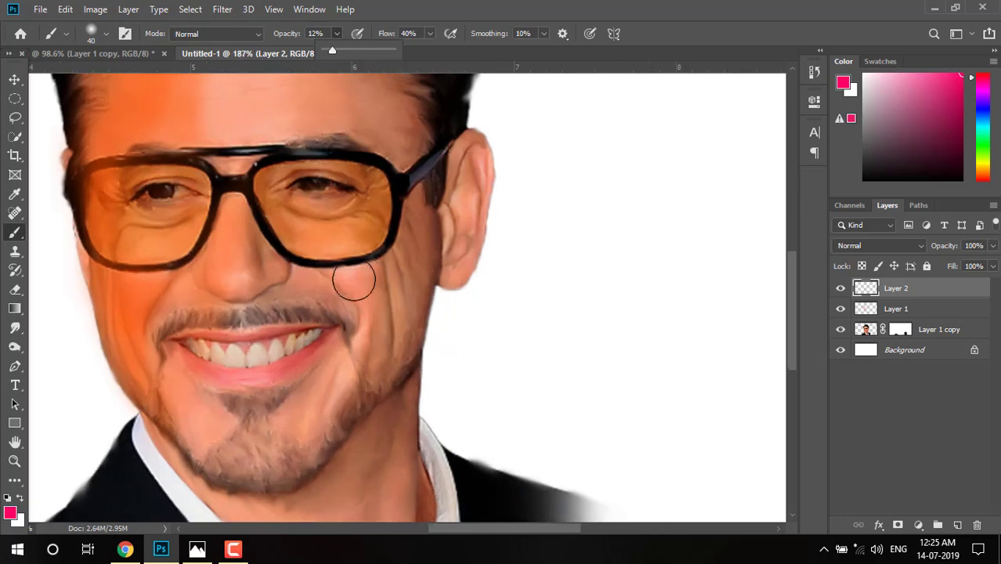
Brush a soft pink tint onto the right cheek and along the jaw on Layer 2
{"action": "mouse_move", "coordinate": [351, 277]}
{"action": "left_mouse_down"}
{"action": "mouse_move", "coordinate": [369, 286]}
{"action": "mouse_move", "coordinate": [362, 282]}
{"action": "mouse_move", "coordinate": [400, 224]}
{"action": "mouse_move", "coordinate": [409, 286]}
{"action": "mouse_move", "coordinate": [391, 379]}
{"action": "left_mouse_up"}
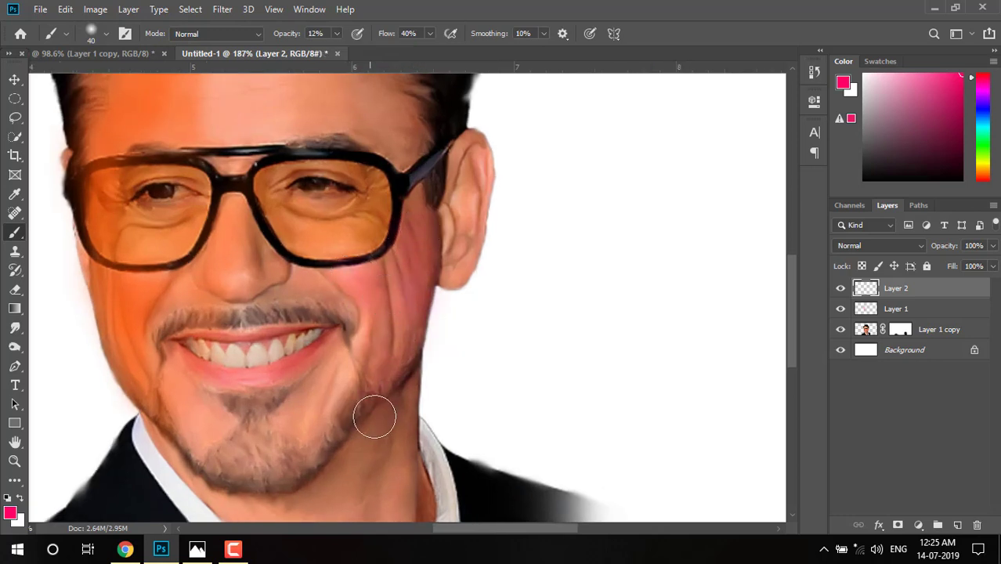
{"action": "left_click_drag", "start_coordinate": [373, 413], "coordinate": [408, 335]}
{"action": "scroll", "coordinate": [405, 331], "scroll_direction": "down", "scroll_amount": 1}
{"action": "scroll", "coordinate": [415, 338], "scroll_direction": "down", "scroll_amount": 1}
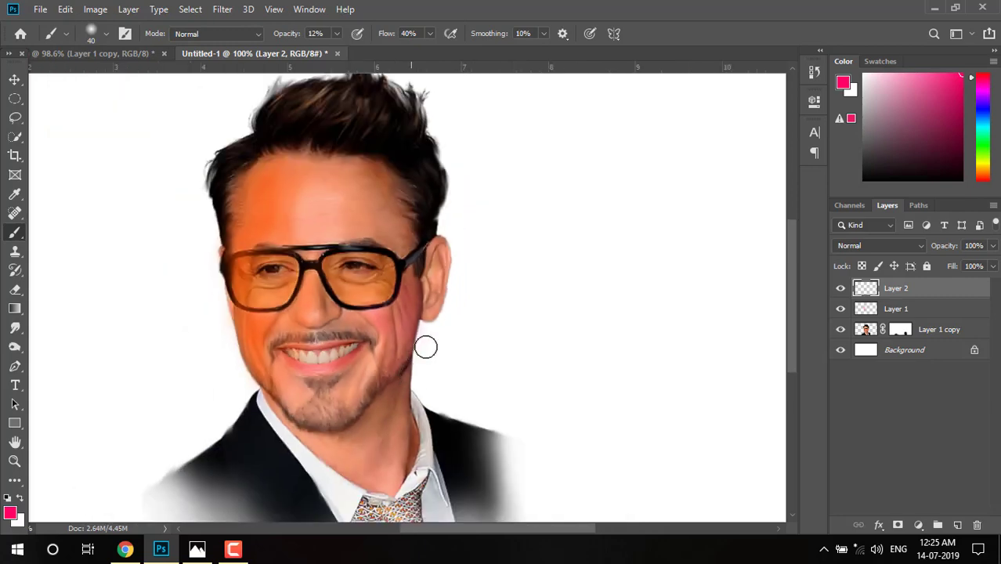
{"action": "scroll", "coordinate": [425, 336], "scroll_direction": "up", "scroll_amount": 1}
{"action": "scroll", "coordinate": [407, 325], "scroll_direction": "up", "scroll_amount": 1}
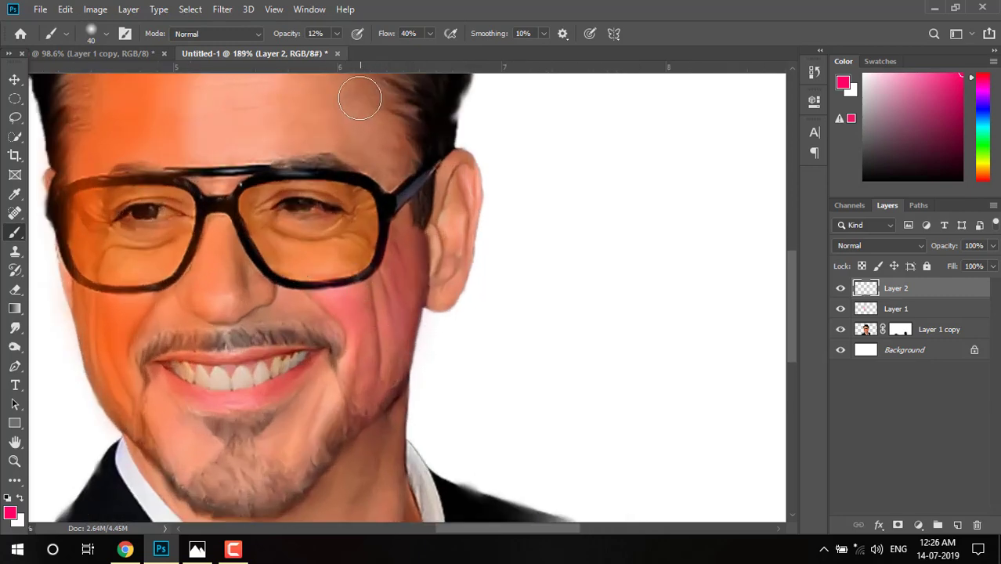
Tint the temple beside the glasses pink, then switch the paint colour to orange
{"action": "left_click_drag", "start_coordinate": [365, 145], "coordinate": [383, 161]}
{"action": "scroll", "coordinate": [368, 291], "scroll_direction": "down", "scroll_amount": 1}
{"action": "scroll", "coordinate": [369, 286], "scroll_direction": "down", "scroll_amount": 1}
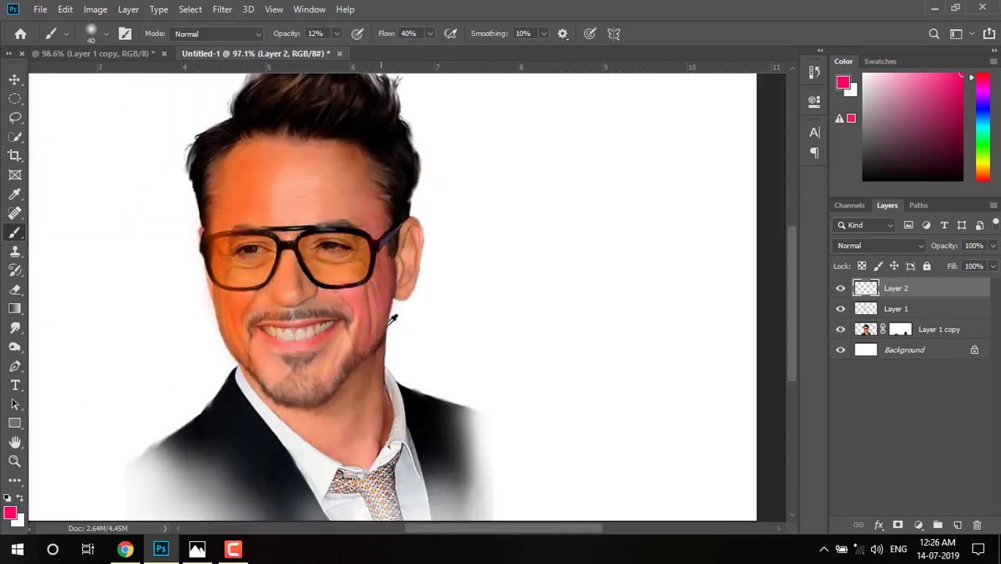
{"action": "scroll", "coordinate": [394, 329], "scroll_direction": "down", "scroll_amount": 1}
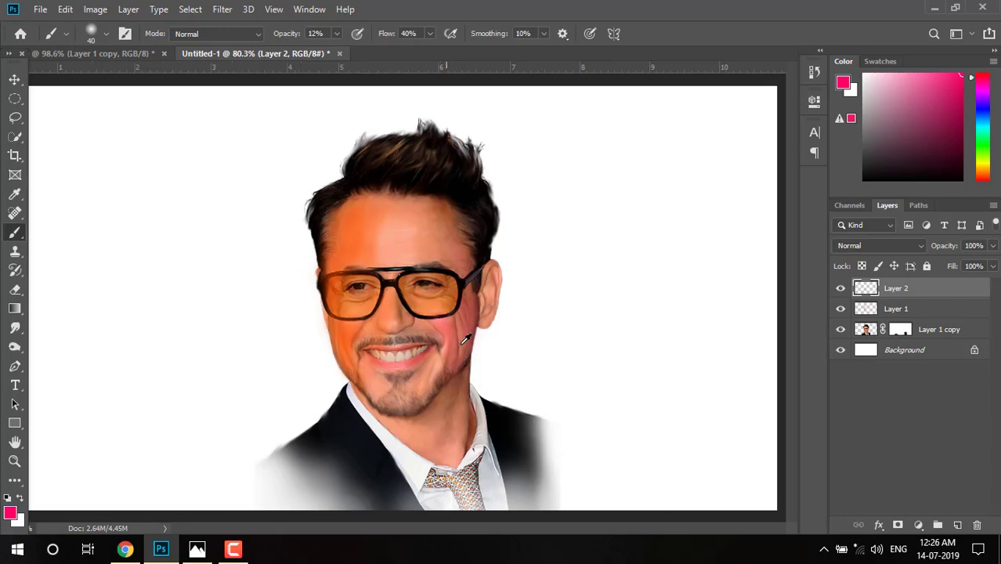
{"action": "scroll", "coordinate": [464, 343], "scroll_direction": "up", "scroll_amount": 1}
{"action": "scroll", "coordinate": [470, 337], "scroll_direction": "up", "scroll_amount": 1}
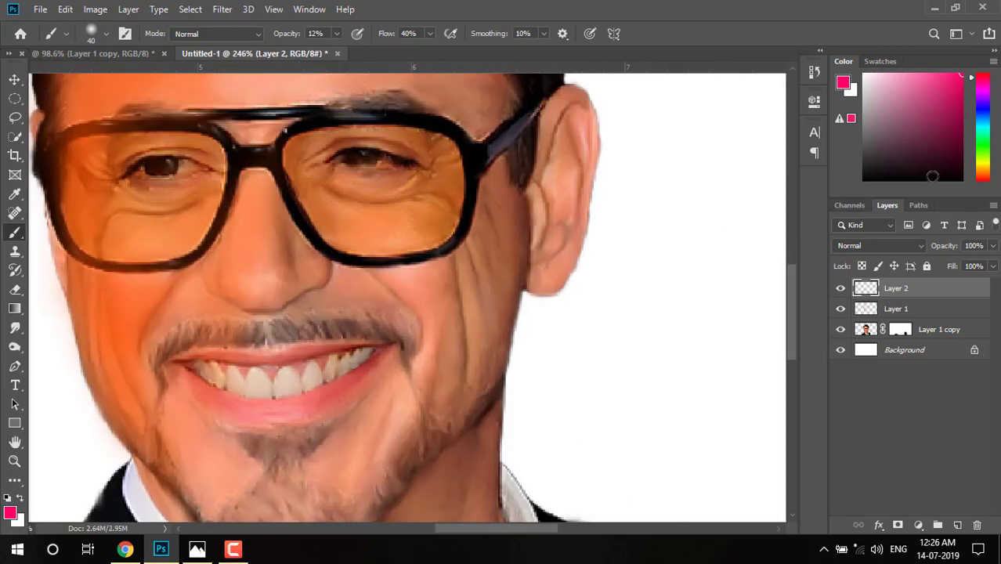
{"action": "left_click_drag", "start_coordinate": [984, 145], "coordinate": [986, 177]}
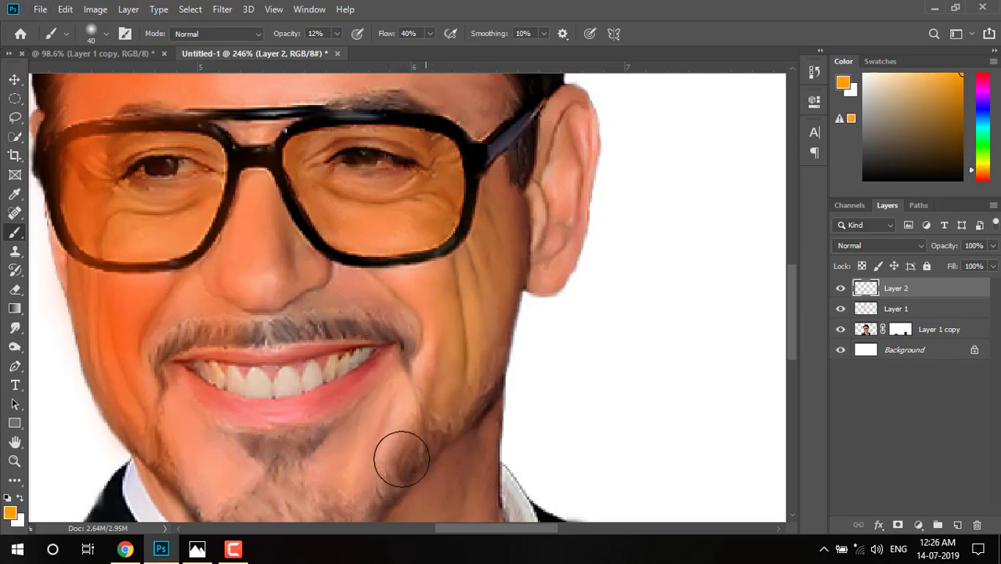
Paint faint orange strokes over the forehead on Layer 2
{"action": "scroll", "coordinate": [429, 344], "scroll_direction": "down", "scroll_amount": 2}
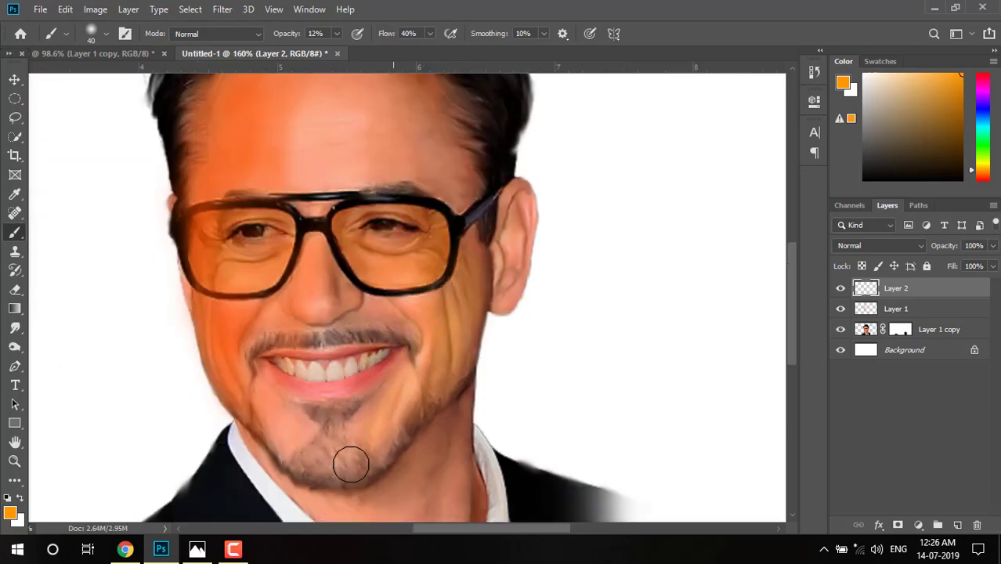
{"action": "scroll", "coordinate": [458, 304], "scroll_direction": "up", "scroll_amount": 1}
{"action": "scroll", "coordinate": [439, 227], "scroll_direction": "up", "scroll_amount": 1}
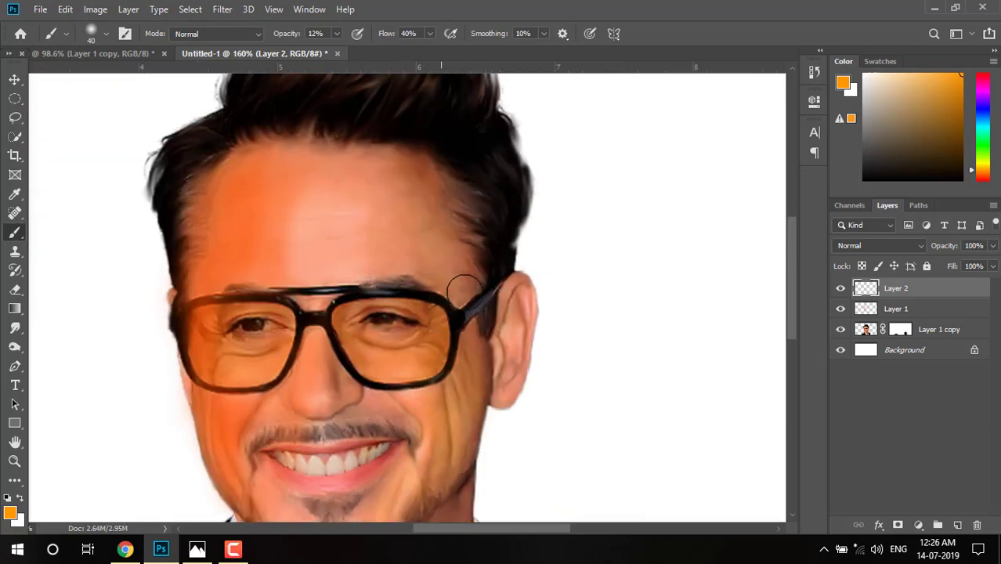
{"action": "mouse_move", "coordinate": [400, 228]}
{"action": "left_mouse_down"}
{"action": "mouse_move", "coordinate": [453, 272]}
{"action": "mouse_move", "coordinate": [427, 201]}
{"action": "mouse_move", "coordinate": [398, 174]}
{"action": "mouse_move", "coordinate": [392, 225]}
{"action": "left_mouse_up"}
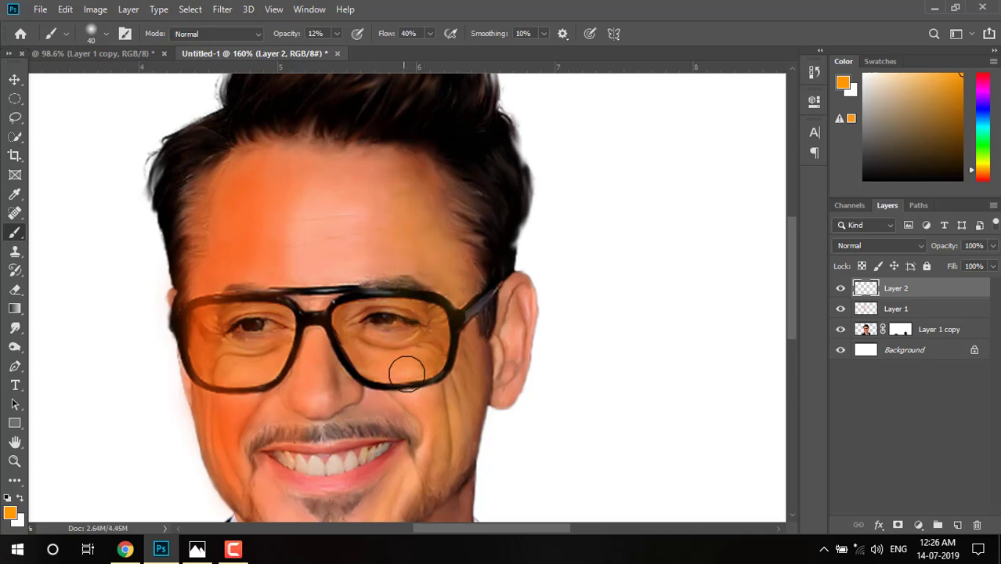
{"action": "scroll", "coordinate": [443, 291], "scroll_direction": "down", "scroll_amount": 3}
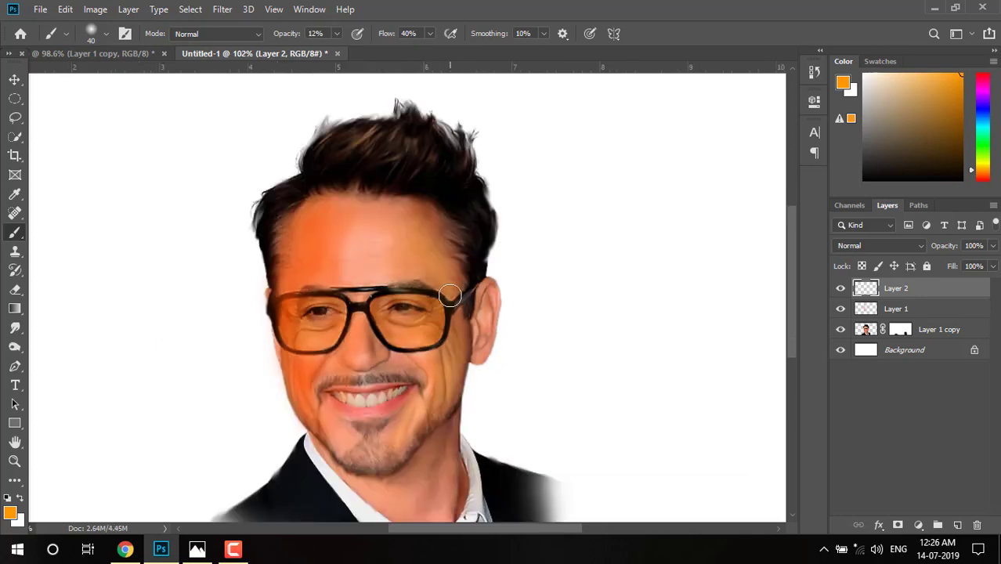
{"action": "scroll", "coordinate": [447, 321], "scroll_direction": "up", "scroll_amount": 1}
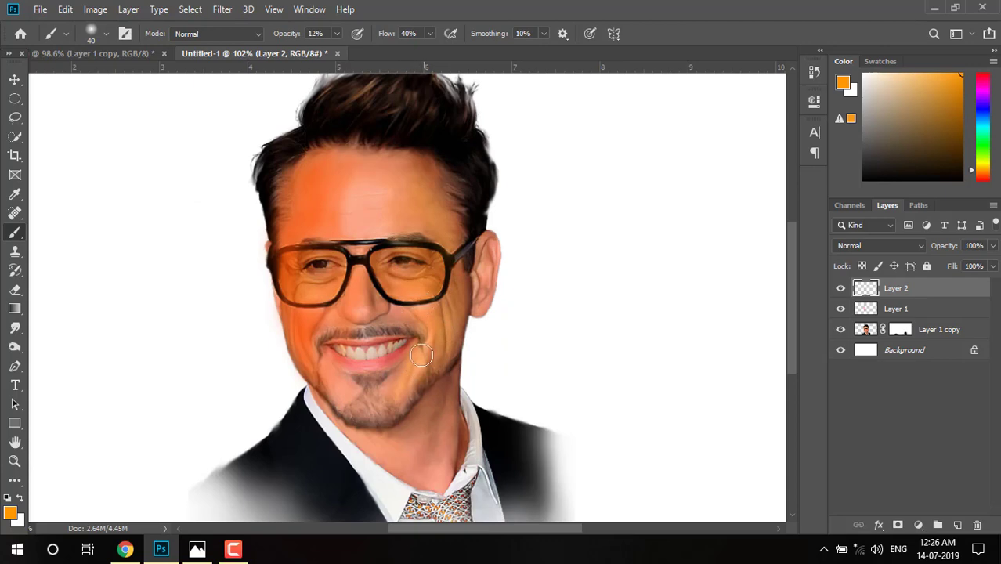
{"action": "scroll", "coordinate": [423, 353], "scroll_direction": "up", "scroll_amount": 2}
{"action": "scroll", "coordinate": [429, 346], "scroll_direction": "up", "scroll_amount": 1}
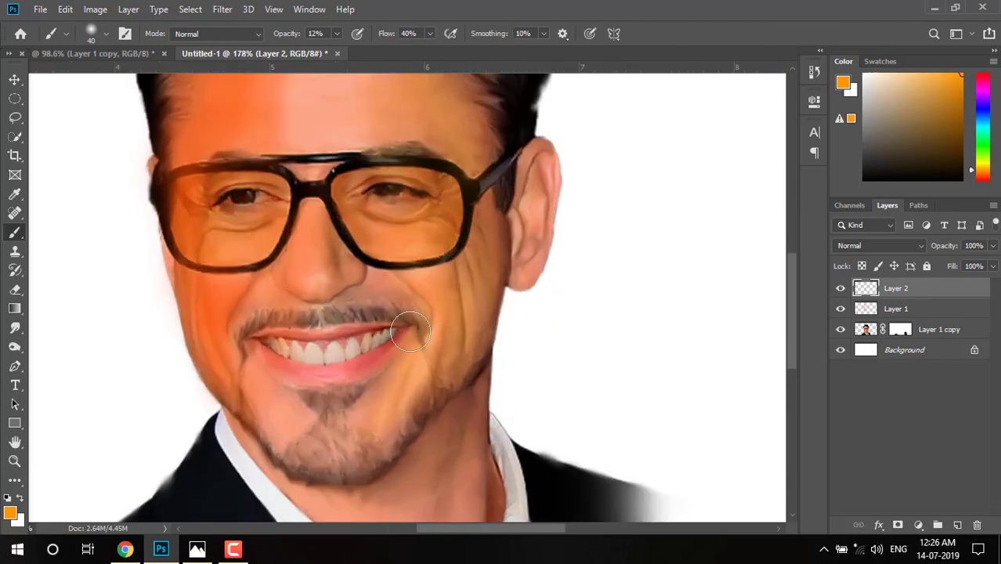
{"action": "scroll", "coordinate": [402, 350], "scroll_direction": "down", "scroll_amount": 2}
{"action": "scroll", "coordinate": [517, 245], "scroll_direction": "down", "scroll_amount": 1}
{"action": "scroll", "coordinate": [518, 246], "scroll_direction": "up", "scroll_amount": 2}
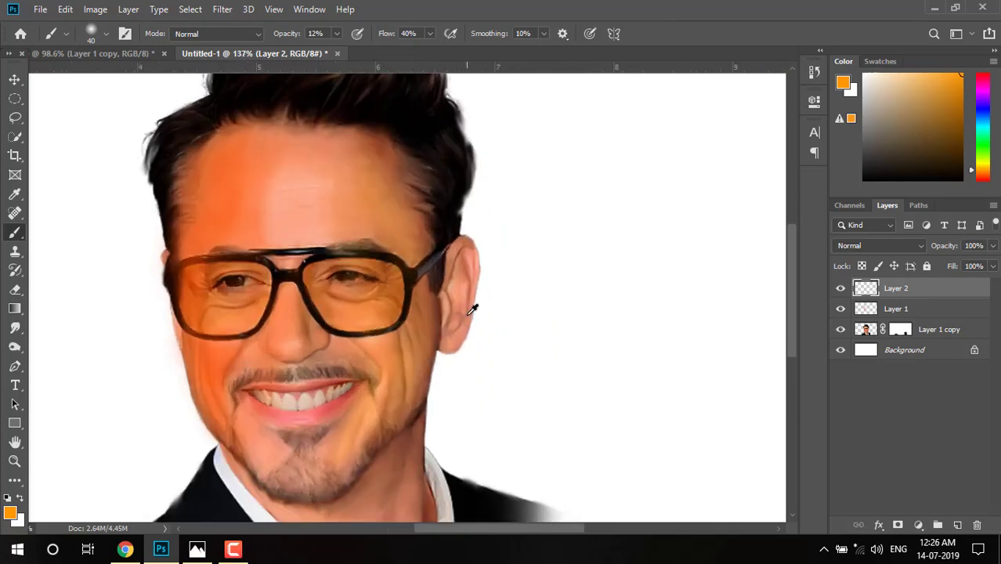
{"action": "scroll", "coordinate": [470, 307], "scroll_direction": "up", "scroll_amount": 2}
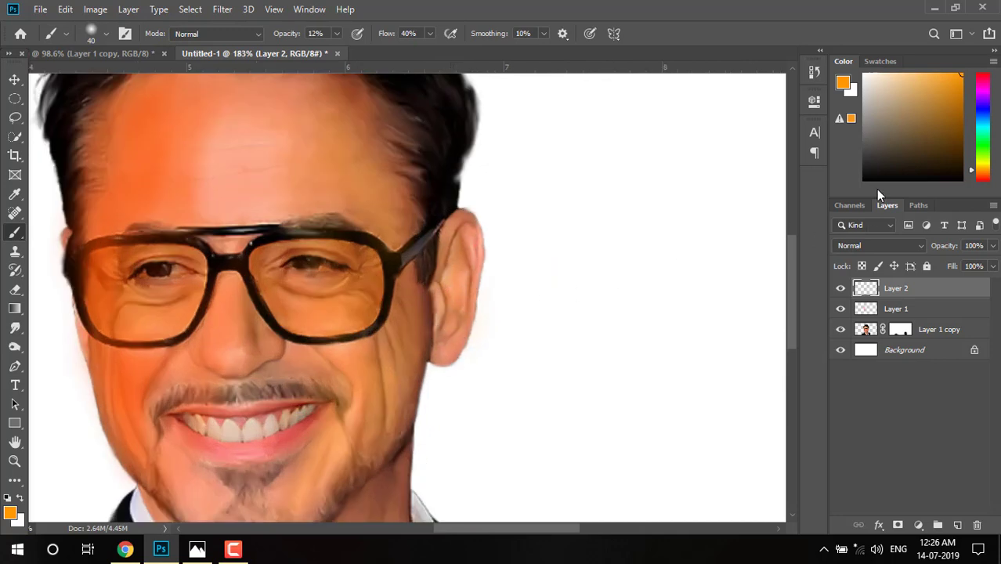
Switch to red, add a new Layer 3 on top, and make the brush smaller
{"action": "mouse_move", "coordinate": [989, 160]}
{"action": "left_mouse_down"}
{"action": "mouse_move", "coordinate": [993, 81]}
{"action": "mouse_move", "coordinate": [973, 73]}
{"action": "left_mouse_up"}
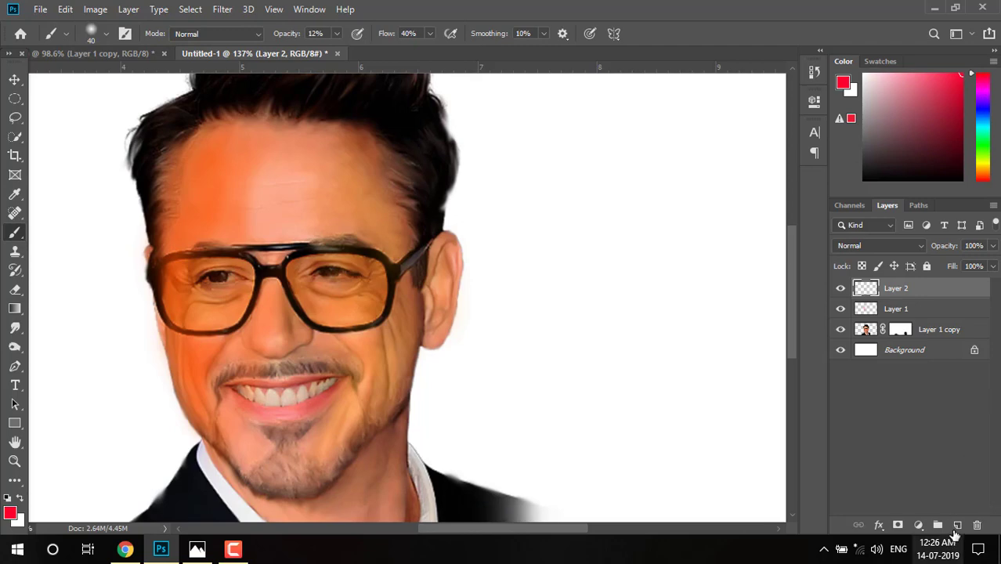
{"action": "key", "text": "ctrl+shift+alt+n"}
{"action": "scroll", "coordinate": [357, 167], "scroll_direction": "up", "scroll_amount": 2}
{"action": "scroll", "coordinate": [357, 168], "scroll_direction": "up", "scroll_amount": 4}
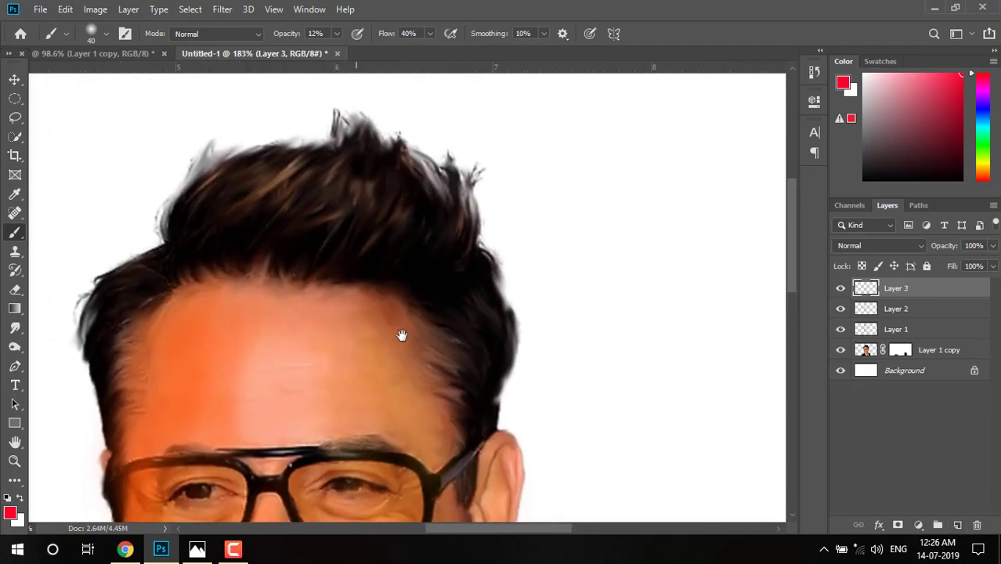
{"action": "key", "text": "bracketleft"}
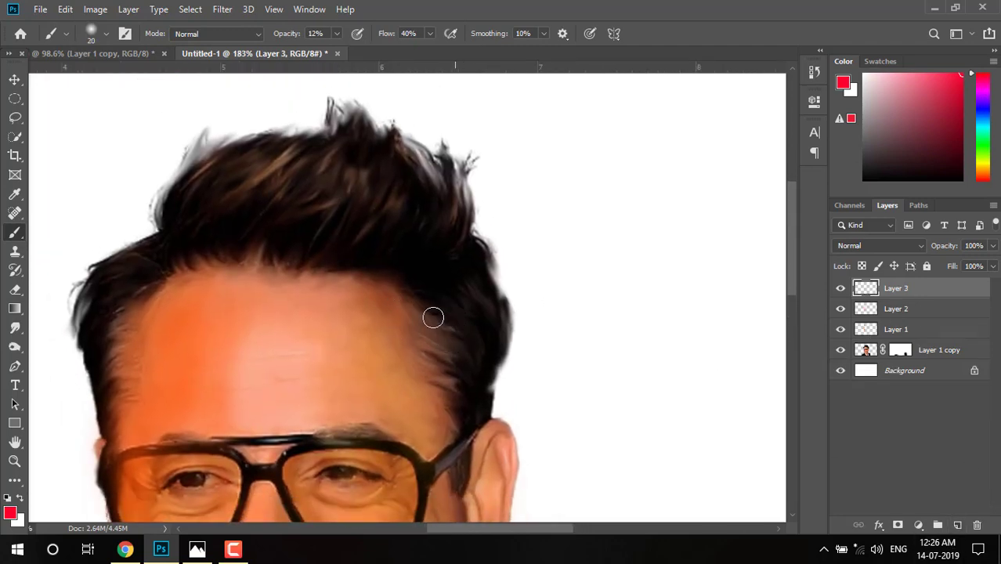
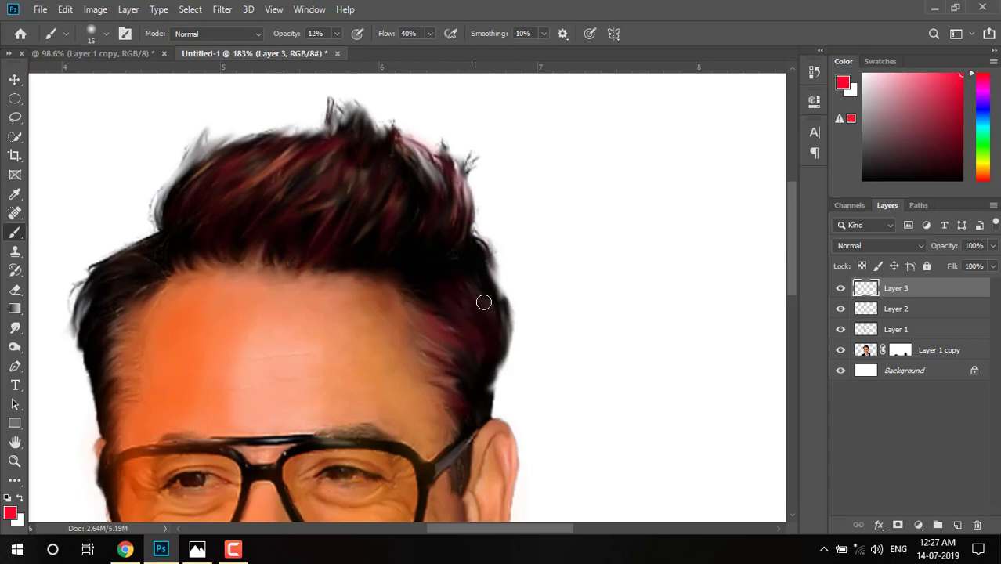
Zoom and pan around the hair, glasses and lower face to inspect the painted hairline
{"action": "scroll", "coordinate": [505, 292], "scroll_direction": "down", "scroll_amount": 2}
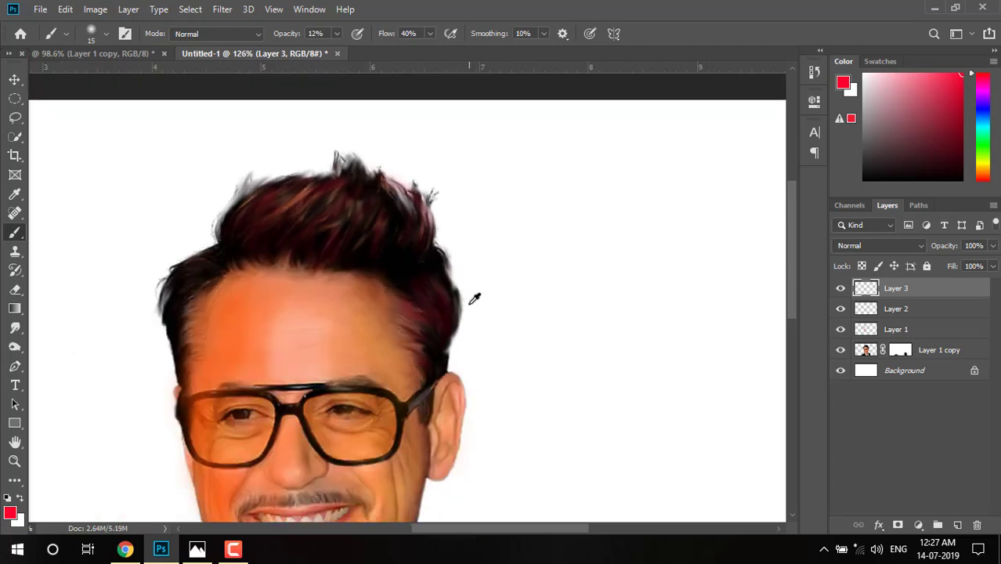
{"action": "scroll", "coordinate": [473, 297], "scroll_direction": "down", "scroll_amount": 2}
{"action": "scroll", "coordinate": [302, 305], "scroll_direction": "up", "scroll_amount": 2}
{"action": "scroll", "coordinate": [263, 310], "scroll_direction": "up", "scroll_amount": 2}
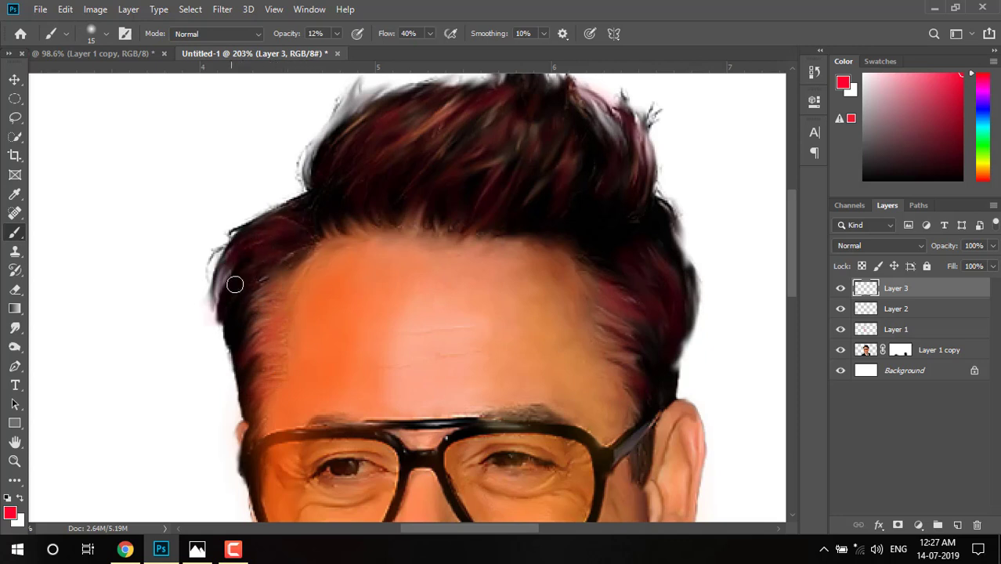
{"action": "scroll", "coordinate": [267, 297], "scroll_direction": "down", "scroll_amount": 3}
{"action": "scroll", "coordinate": [389, 239], "scroll_direction": "up", "scroll_amount": 3}
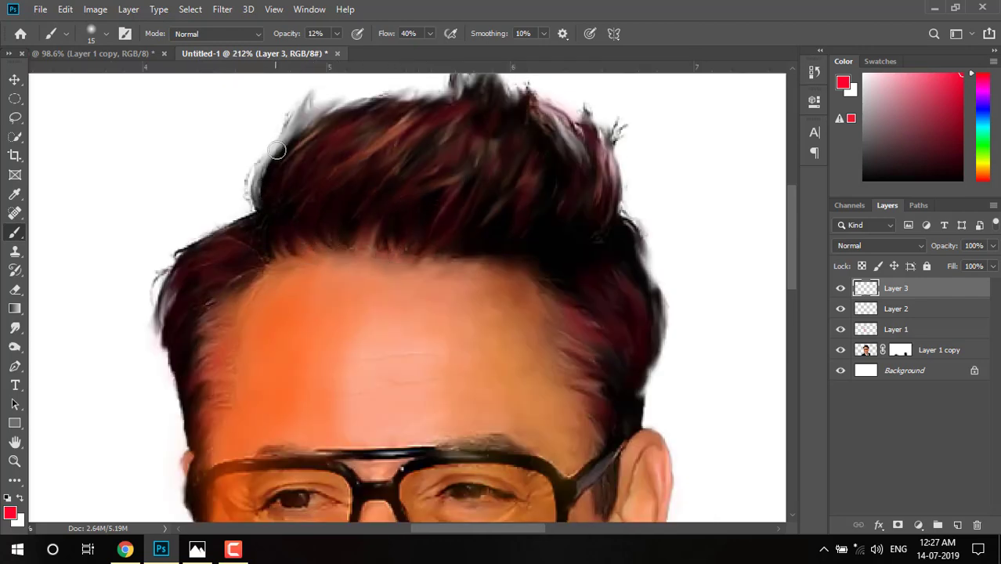
{"action": "scroll", "coordinate": [473, 156], "scroll_direction": "down", "scroll_amount": 2}
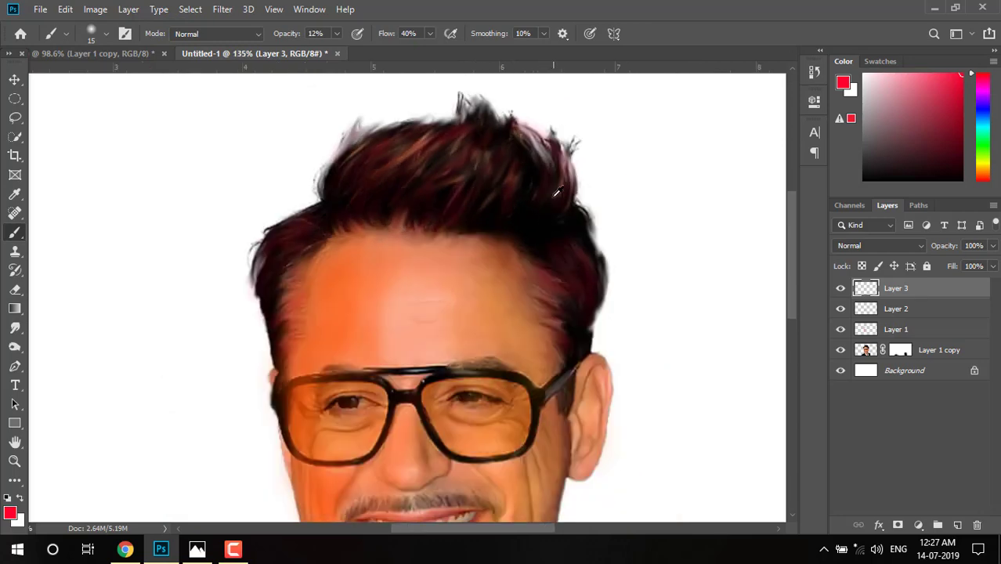
{"action": "scroll", "coordinate": [547, 202], "scroll_direction": "down", "scroll_amount": 2}
{"action": "left_click_drag", "start_coordinate": [491, 279], "coordinate": [450, 206]}
{"action": "scroll", "coordinate": [470, 233], "scroll_direction": "up", "scroll_amount": 2}
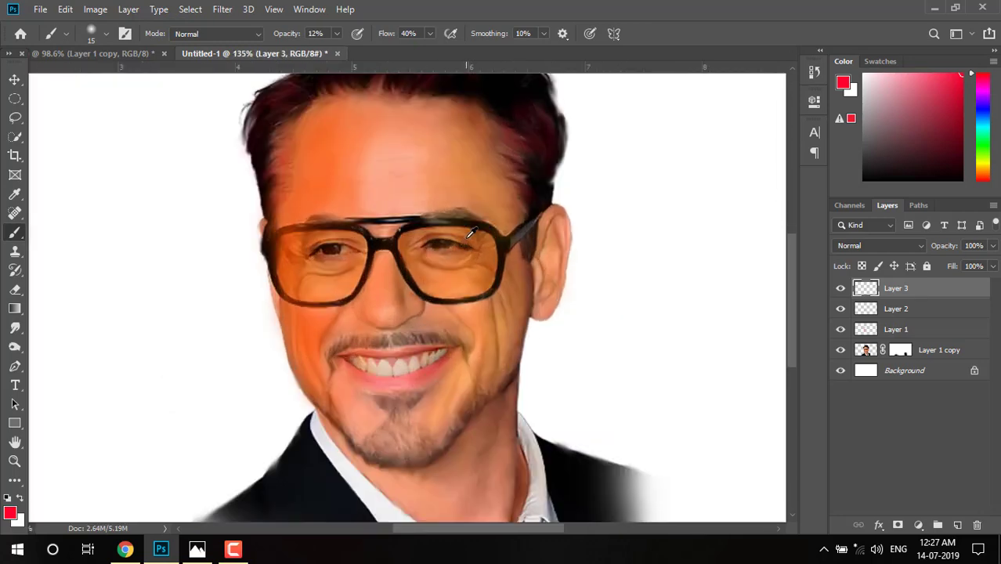
Pick bright green as the foreground colour and add a new layer above Layer 3
{"action": "left_click", "coordinate": [986, 152]}
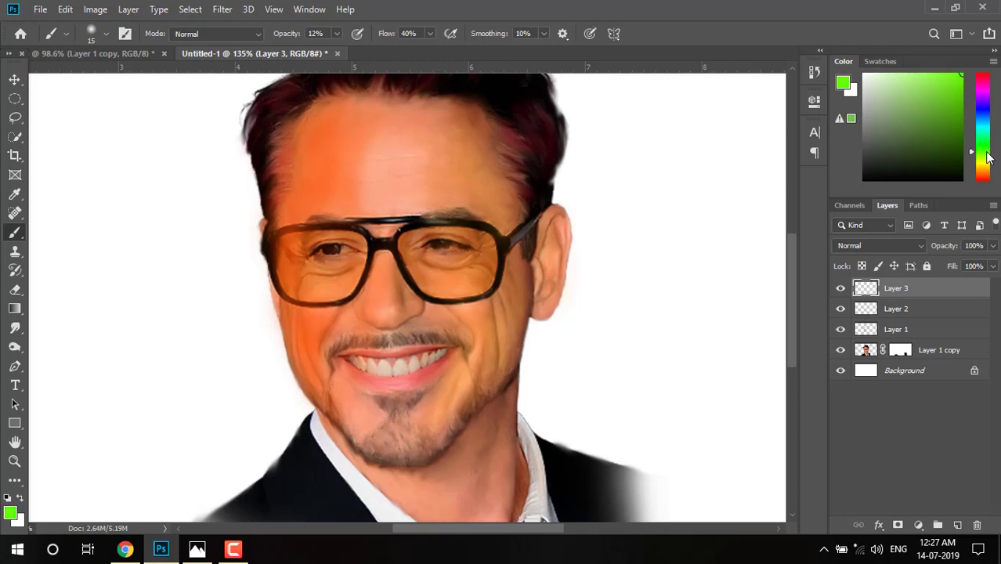
{"action": "left_click", "coordinate": [947, 513]}
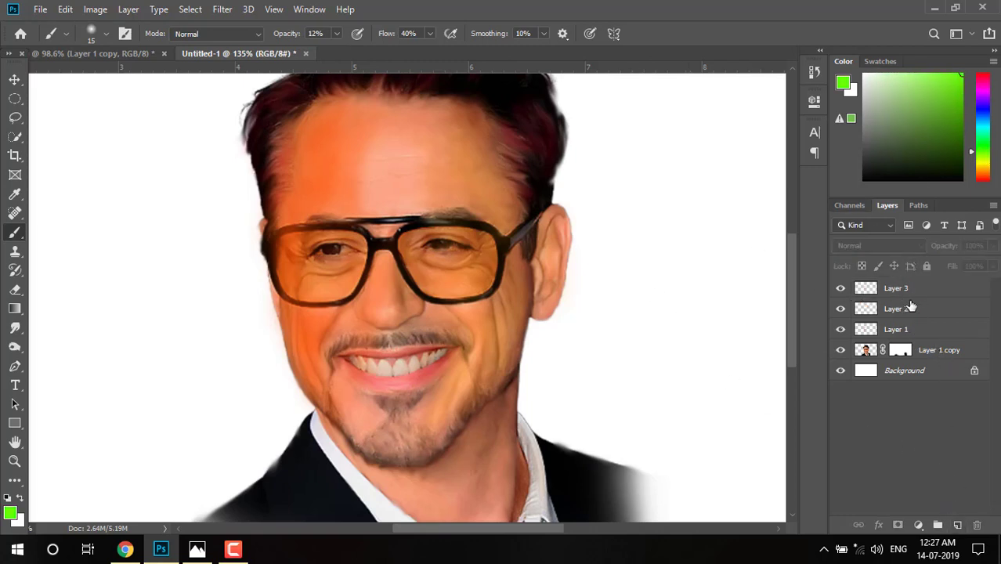
{"action": "left_click", "coordinate": [908, 290]}
{"action": "left_click", "coordinate": [957, 524]}
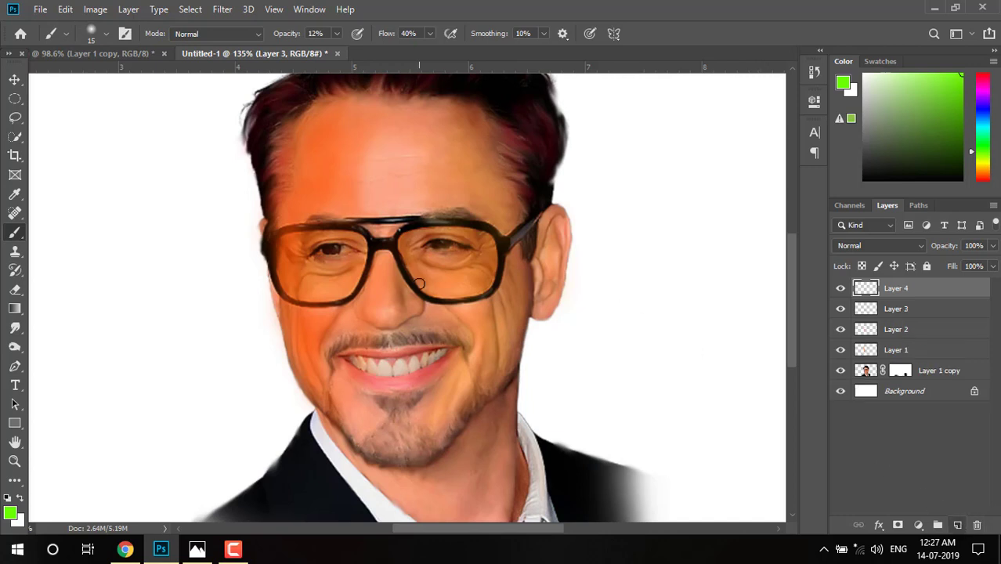
Enlarge the brush to 50 and glaze the cheek and chin with green tint
{"action": "scroll", "coordinate": [538, 223], "scroll_direction": "up", "scroll_amount": 1}
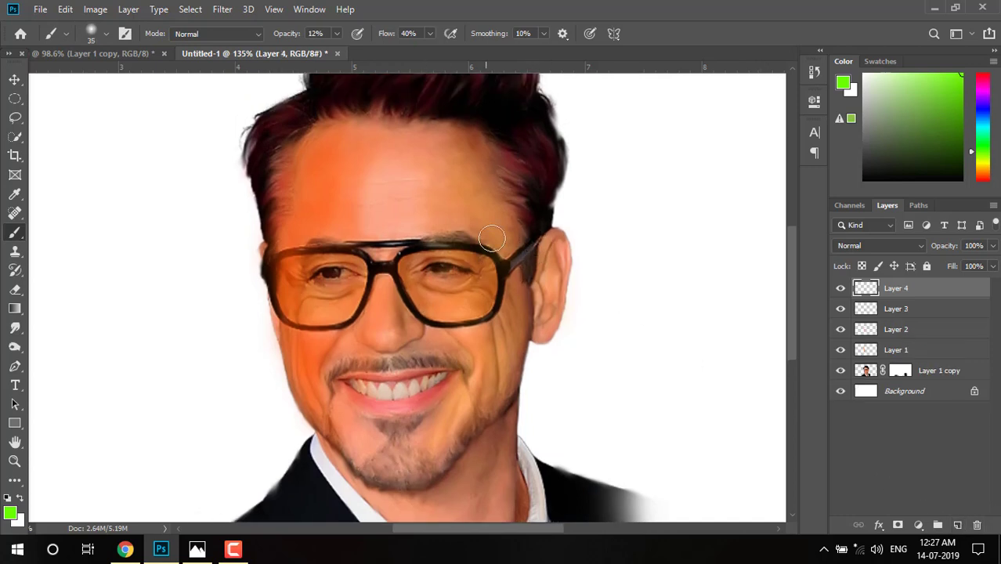
{"action": "key", "text": "bracketright"}
{"action": "key", "text": "bracketright"}
{"action": "key", "text": "bracketright"}
{"action": "key", "text": "bracketright"}
{"action": "left_click_drag", "start_coordinate": [380, 179], "coordinate": [383, 188]}
{"action": "scroll", "coordinate": [390, 324], "scroll_direction": "down", "scroll_amount": 2}
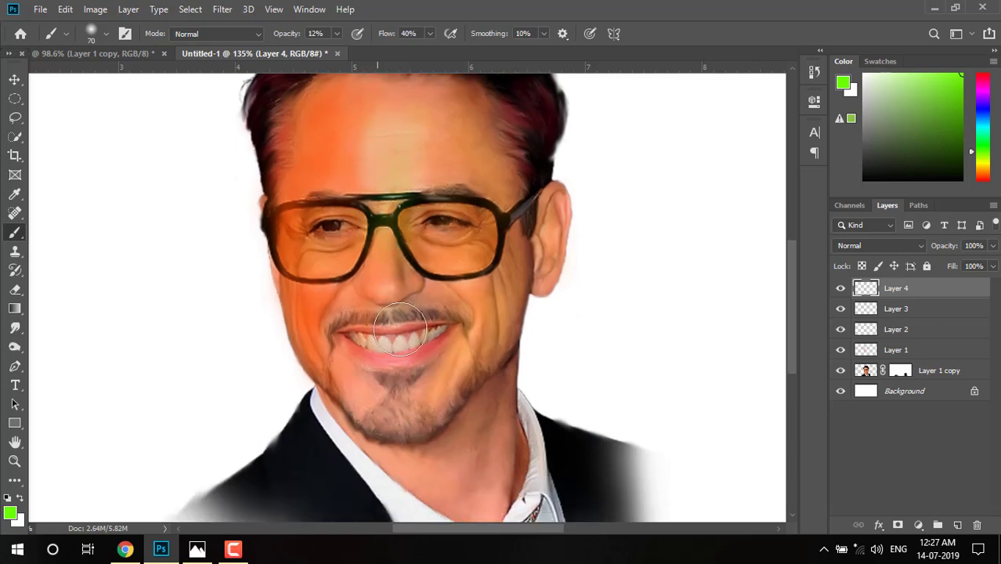
{"action": "left_click_drag", "start_coordinate": [453, 358], "coordinate": [455, 384]}
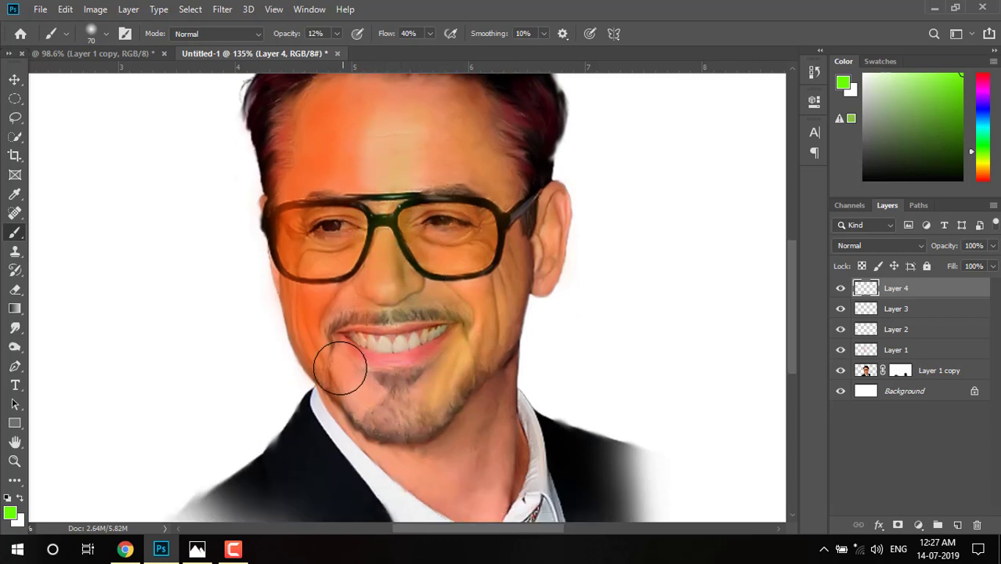
Shrink the brush to 45 and paint a broad green stroke across the face
{"action": "scroll", "coordinate": [493, 333], "scroll_direction": "down", "scroll_amount": 3}
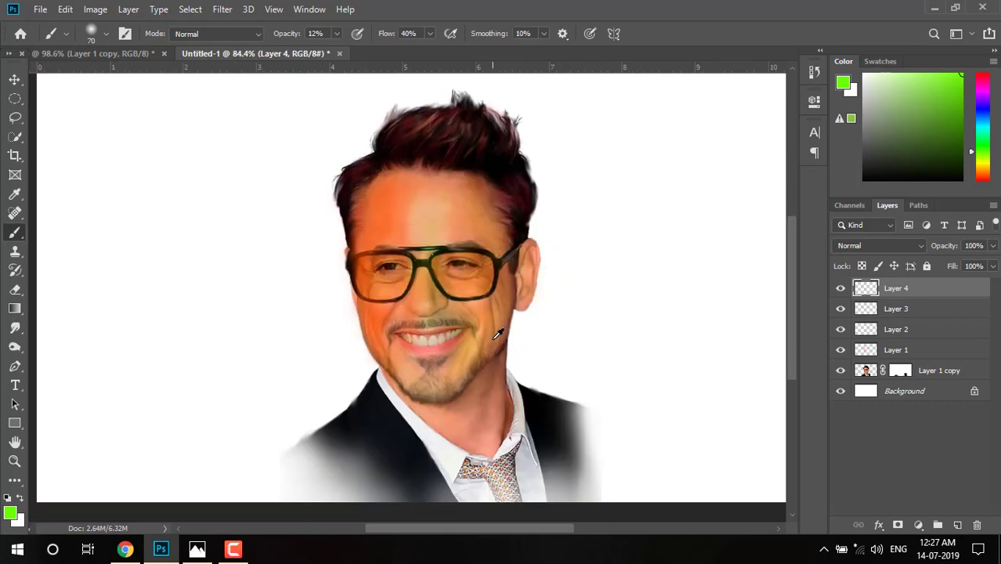
{"action": "scroll", "coordinate": [488, 317], "scroll_direction": "up", "scroll_amount": 1}
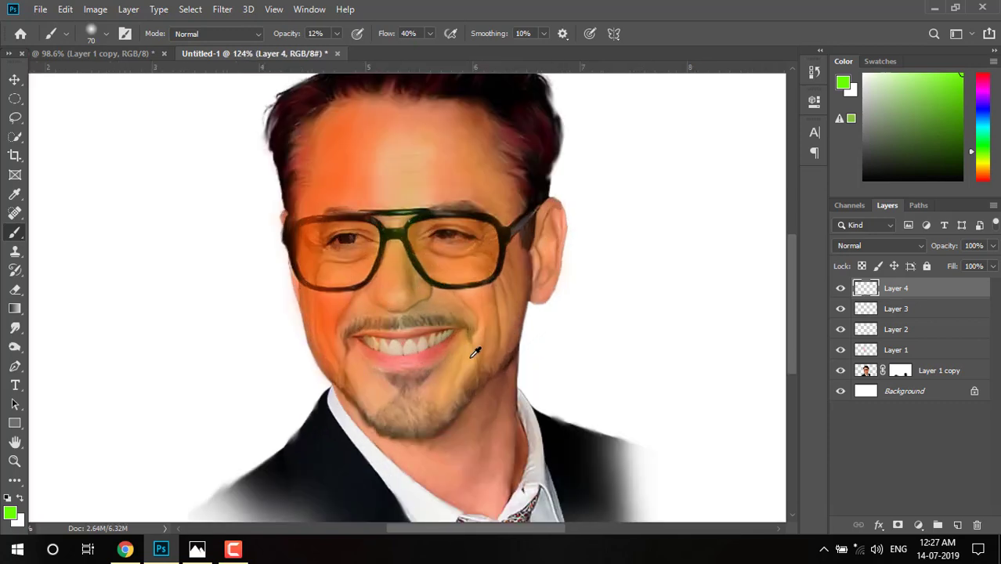
{"action": "scroll", "coordinate": [473, 337], "scroll_direction": "up", "scroll_amount": 2}
{"action": "scroll", "coordinate": [471, 336], "scroll_direction": "down", "scroll_amount": 1}
{"action": "scroll", "coordinate": [467, 338], "scroll_direction": "down", "scroll_amount": 1}
{"action": "scroll", "coordinate": [466, 341], "scroll_direction": "down", "scroll_amount": 1}
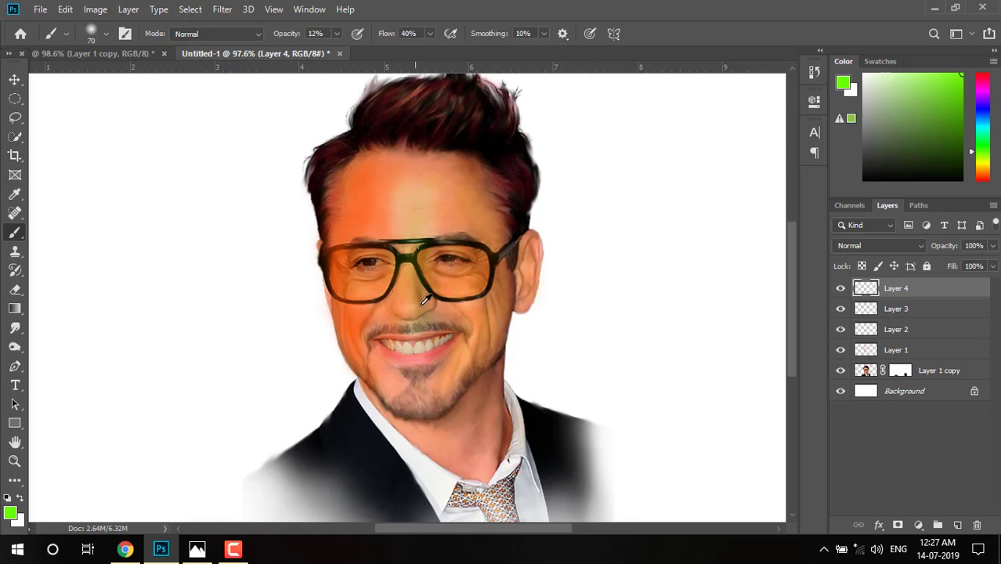
{"action": "scroll", "coordinate": [423, 320], "scroll_direction": "up", "scroll_amount": 3}
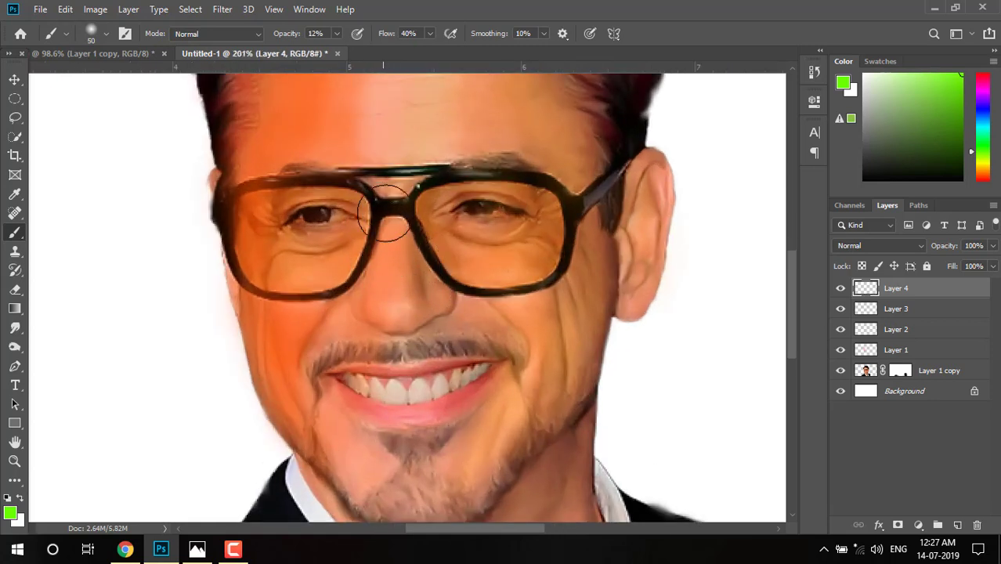
{"action": "key", "text": "bracketleft"}
{"action": "key", "text": "bracketleft"}
{"action": "key", "text": "bracketleft"}
{"action": "scroll", "coordinate": [384, 340], "scroll_direction": "down", "scroll_amount": 2}
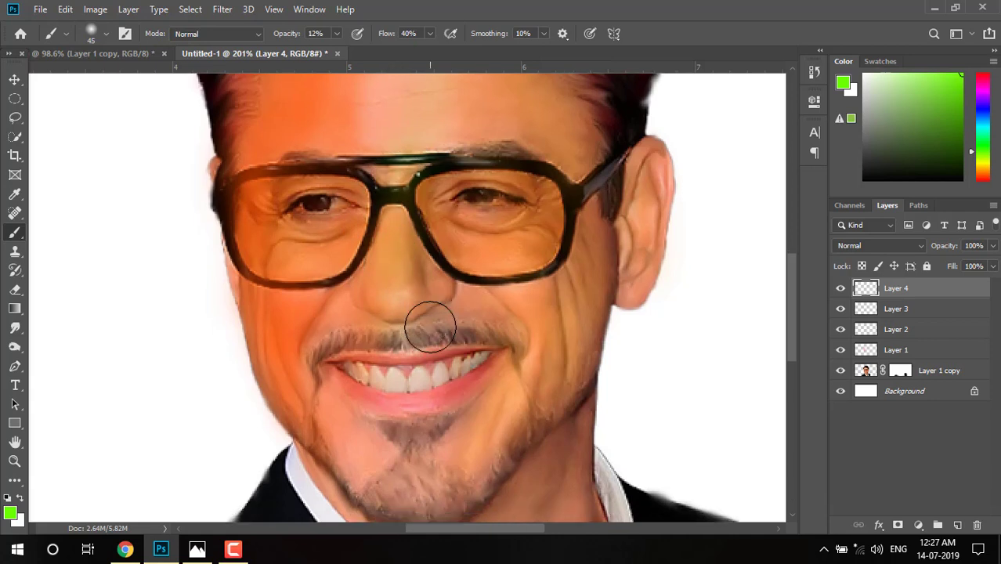
{"action": "scroll", "coordinate": [384, 399], "scroll_direction": "down", "scroll_amount": 3}
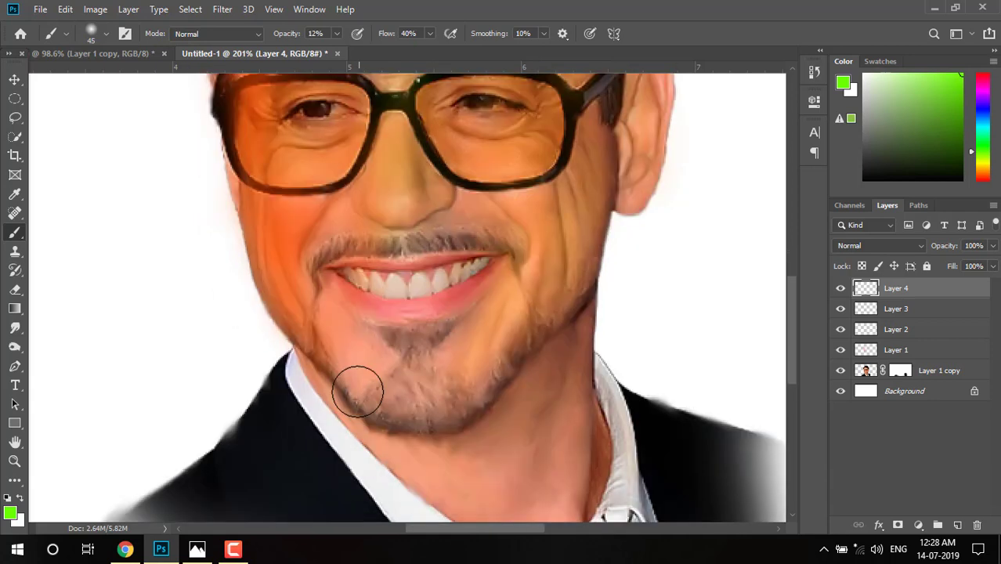
{"action": "scroll", "coordinate": [423, 430], "scroll_direction": "down", "scroll_amount": 4}
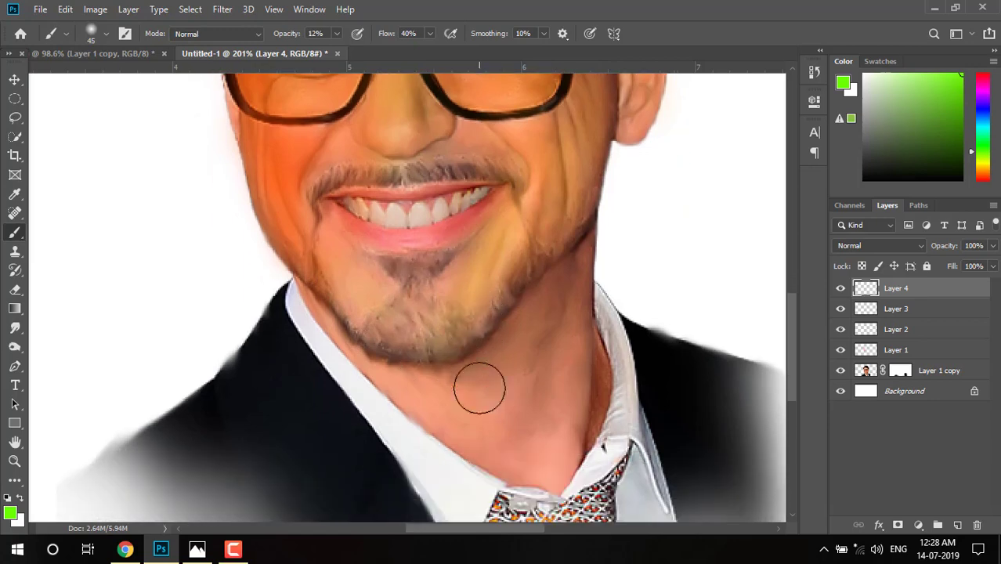
{"action": "left_click_drag", "start_coordinate": [340, 286], "coordinate": [468, 325]}
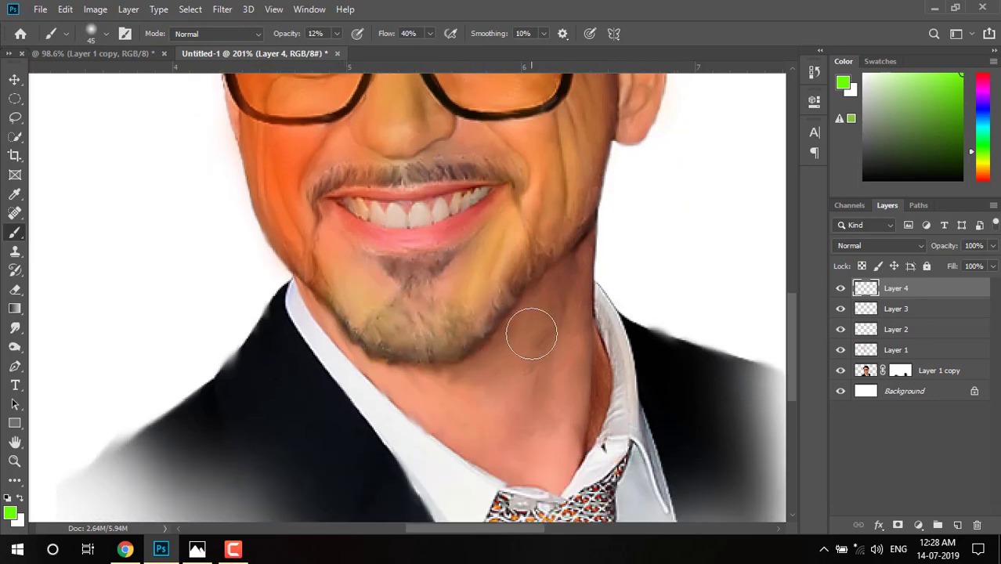
Zoom out to check the whole portrait, then zoom back in on the hair
{"action": "scroll", "coordinate": [505, 335], "scroll_direction": "down", "scroll_amount": 2}
{"action": "scroll", "coordinate": [509, 340], "scroll_direction": "down", "scroll_amount": 2}
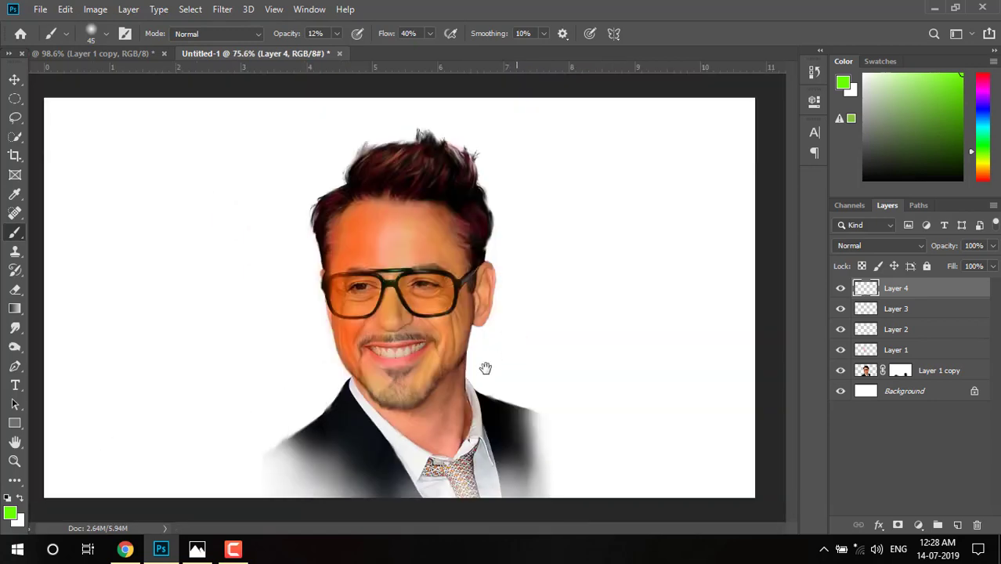
{"action": "scroll", "coordinate": [429, 238], "scroll_direction": "up", "scroll_amount": 1}
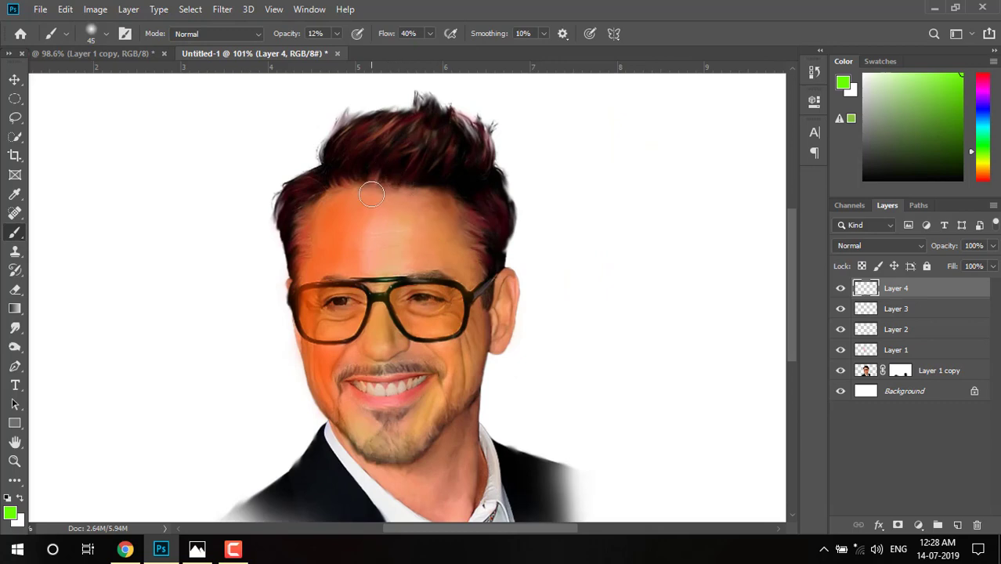
{"action": "scroll", "coordinate": [470, 241], "scroll_direction": "down", "scroll_amount": 1}
{"action": "scroll", "coordinate": [487, 250], "scroll_direction": "up", "scroll_amount": 2}
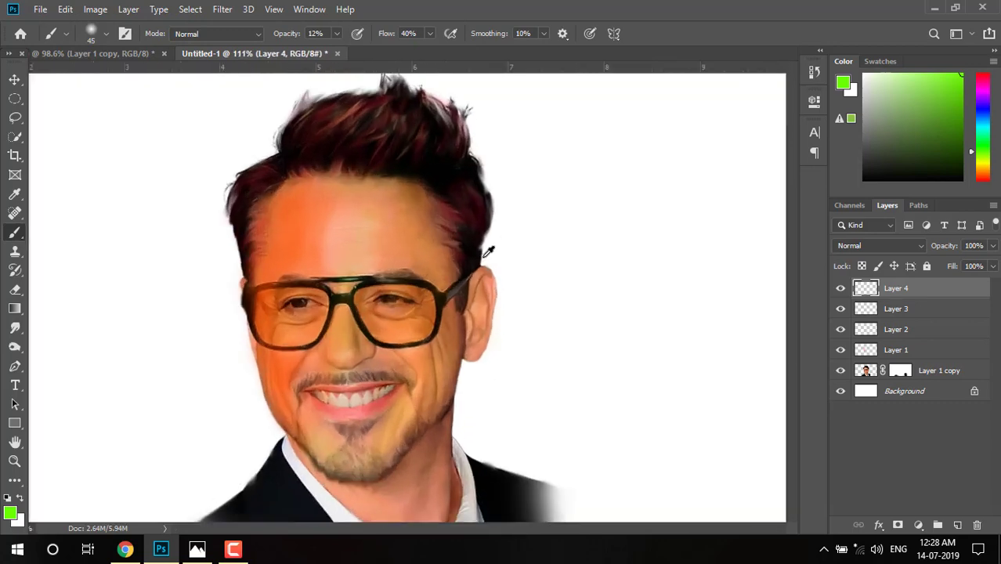
{"action": "scroll", "coordinate": [462, 250], "scroll_direction": "up", "scroll_amount": 1}
{"action": "scroll", "coordinate": [457, 253], "scroll_direction": "up", "scroll_amount": 1}
{"action": "scroll", "coordinate": [457, 253], "scroll_direction": "up", "scroll_amount": 1}
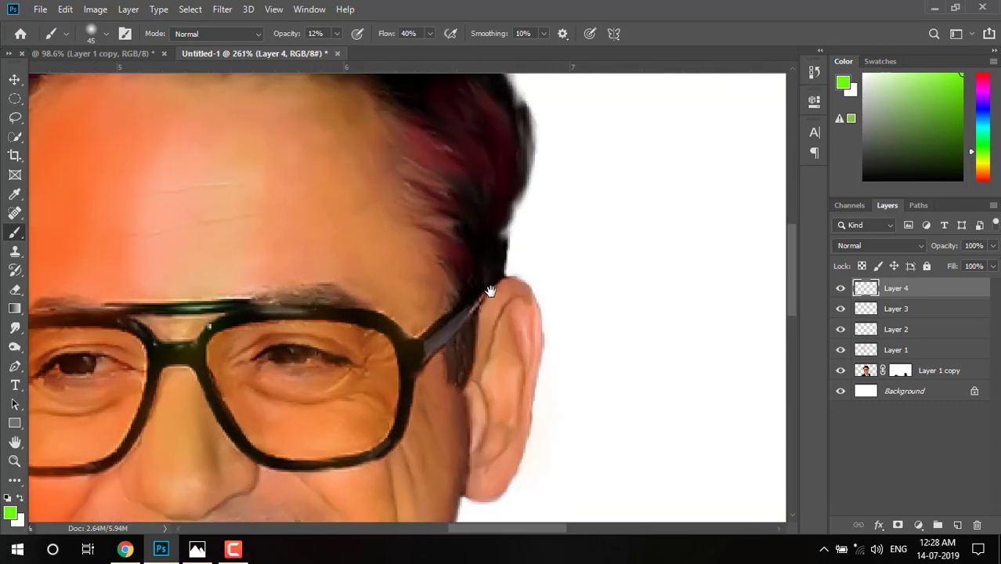
{"action": "scroll", "coordinate": [438, 368], "scroll_direction": "down", "scroll_amount": 2}
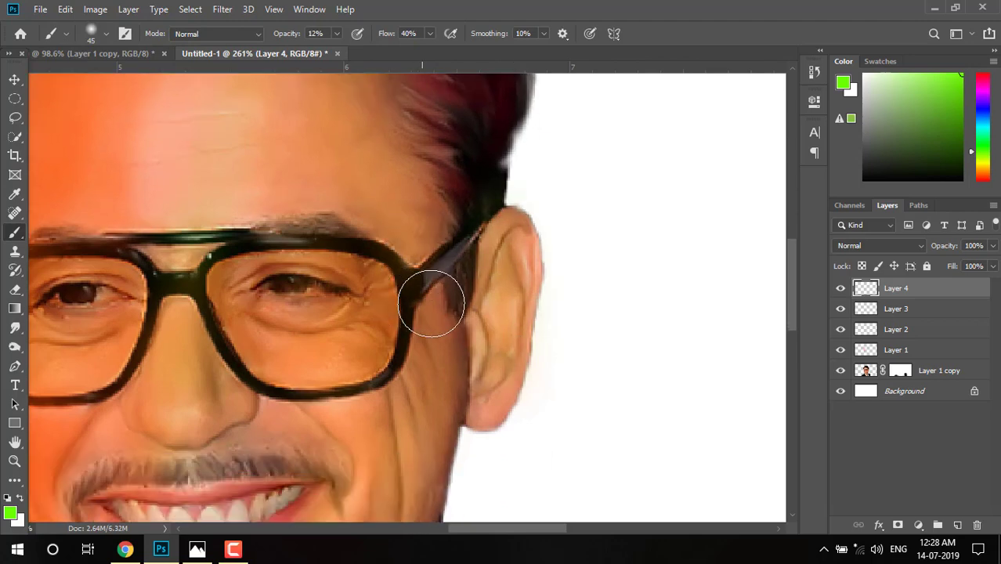
{"action": "scroll", "coordinate": [433, 306], "scroll_direction": "down", "scroll_amount": 1}
{"action": "scroll", "coordinate": [434, 294], "scroll_direction": "down", "scroll_amount": 1}
{"action": "scroll", "coordinate": [431, 282], "scroll_direction": "down", "scroll_amount": 1}
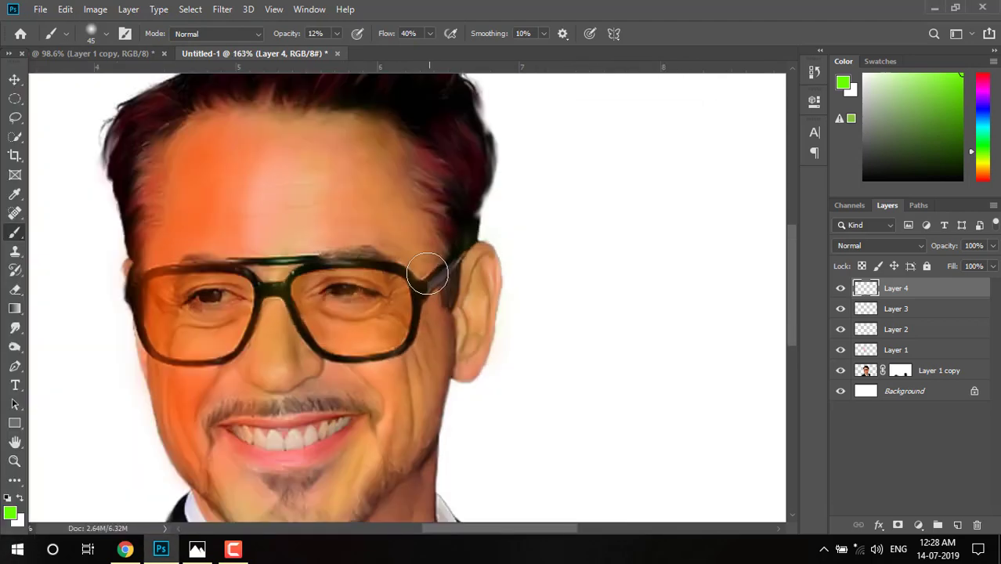
{"action": "scroll", "coordinate": [486, 263], "scroll_direction": "down", "scroll_amount": 3}
{"action": "scroll", "coordinate": [489, 265], "scroll_direction": "down", "scroll_amount": 1}
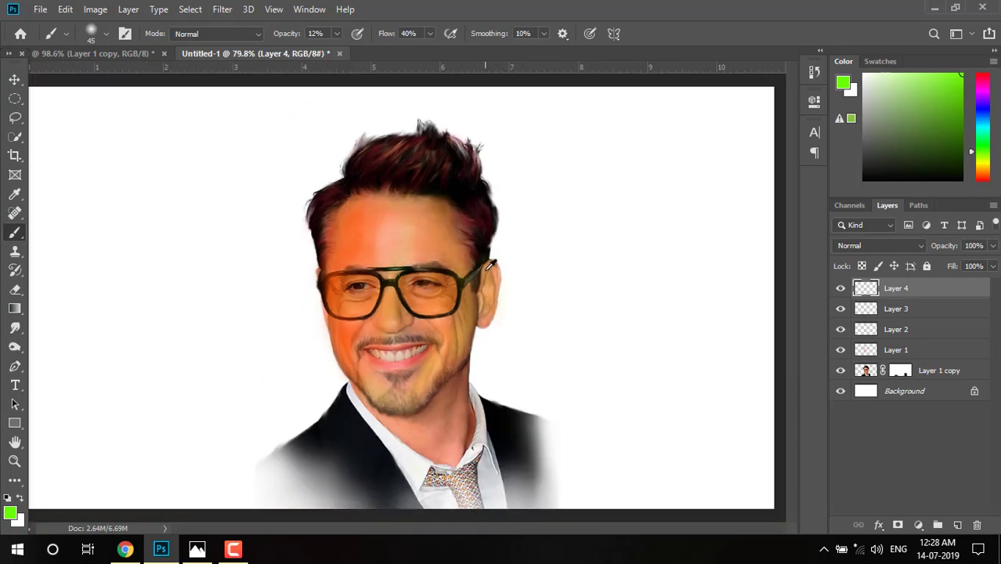
{"action": "scroll", "coordinate": [459, 263], "scroll_direction": "up", "scroll_amount": 1}
{"action": "scroll", "coordinate": [430, 261], "scroll_direction": "up", "scroll_amount": 2}
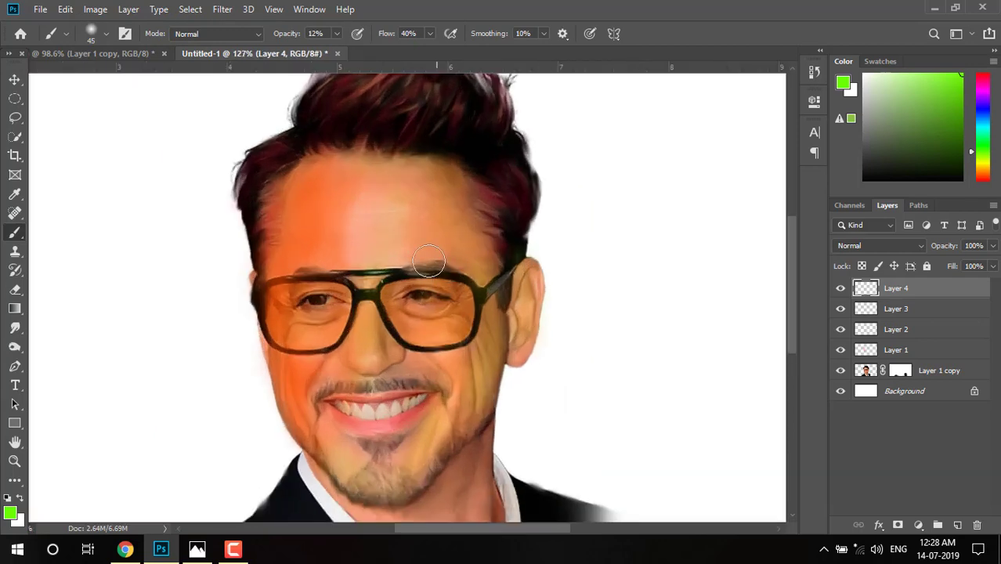
{"action": "scroll", "coordinate": [495, 299], "scroll_direction": "down", "scroll_amount": 1}
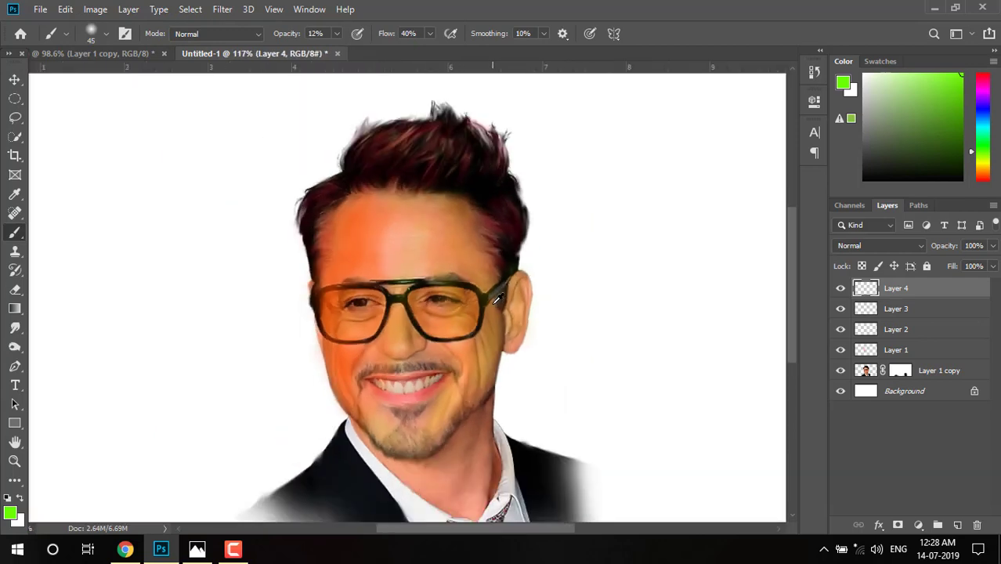
{"action": "scroll", "coordinate": [496, 298], "scroll_direction": "up", "scroll_amount": 1}
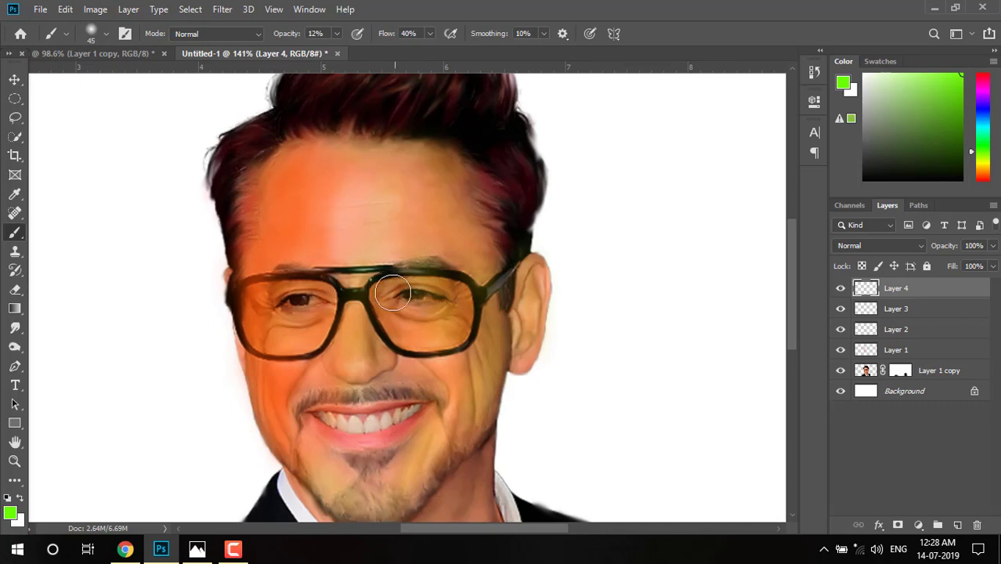
{"action": "scroll", "coordinate": [485, 302], "scroll_direction": "down", "scroll_amount": 1}
{"action": "scroll", "coordinate": [482, 276], "scroll_direction": "up", "scroll_amount": 1}
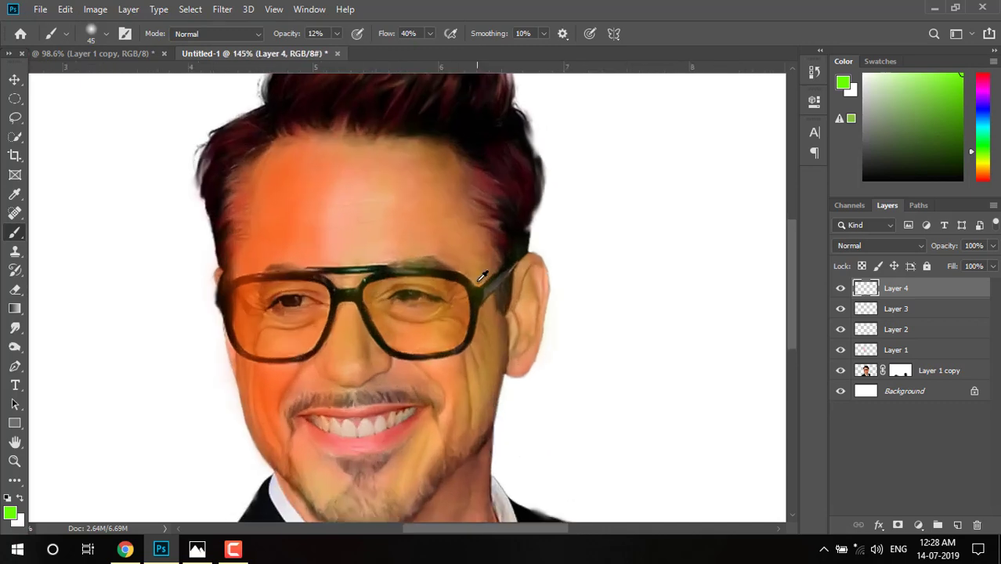
{"action": "scroll", "coordinate": [482, 276], "scroll_direction": "down", "scroll_amount": 1}
{"action": "scroll", "coordinate": [485, 274], "scroll_direction": "down", "scroll_amount": 1}
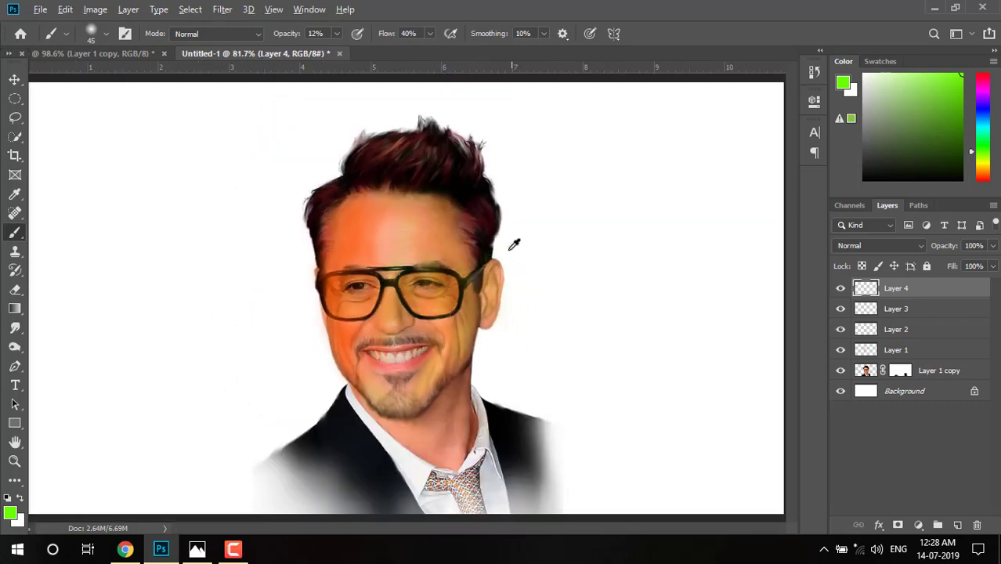
{"action": "scroll", "coordinate": [453, 217], "scroll_direction": "up", "scroll_amount": 1}
{"action": "scroll", "coordinate": [453, 217], "scroll_direction": "up", "scroll_amount": 1}
{"action": "scroll", "coordinate": [454, 217], "scroll_direction": "up", "scroll_amount": 1}
Shrink the brush to 10 and paint faint green strands across the centre and right hair
{"action": "mouse_move", "coordinate": [400, 166]}
{"action": "left_mouse_down"}
{"action": "mouse_move", "coordinate": [465, 476]}
{"action": "mouse_move", "coordinate": [463, 455]}
{"action": "left_mouse_up"}
{"action": "key", "text": "bracketleft"}
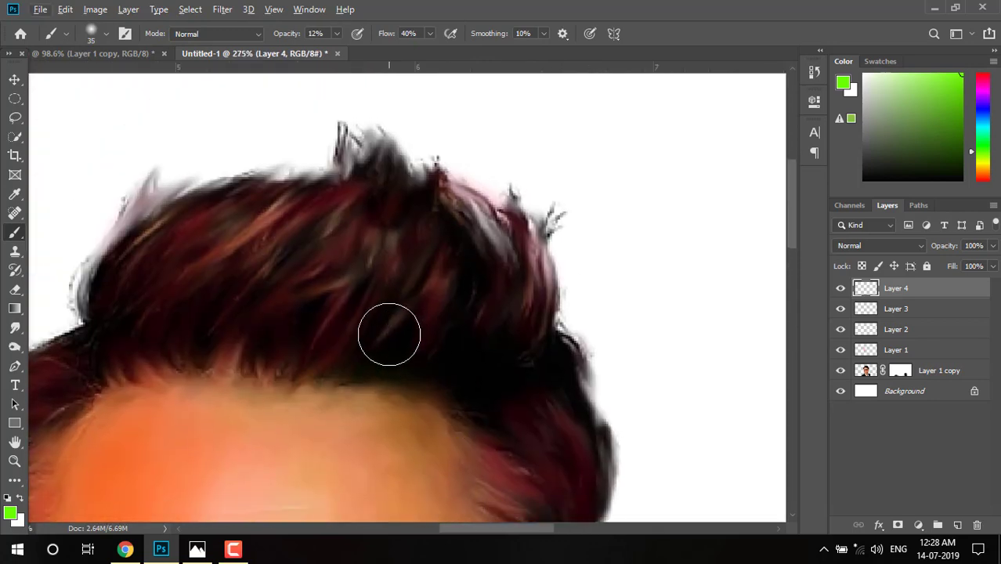
{"action": "key", "text": "bracketleft"}
{"action": "key", "text": "bracketleft"}
{"action": "key", "text": "bracketleft"}
{"action": "left_click_drag", "start_coordinate": [335, 368], "coordinate": [417, 260]}
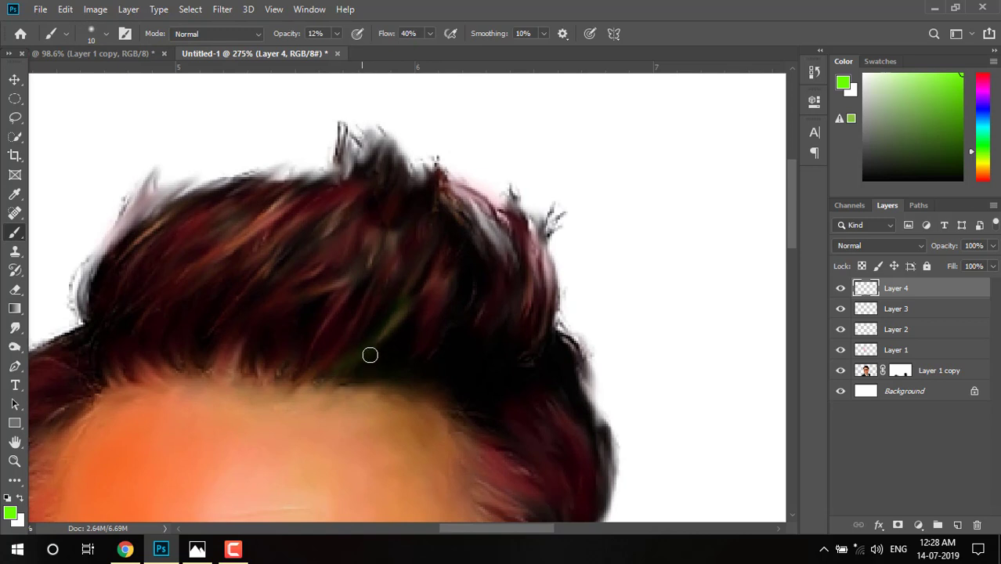
{"action": "left_click_drag", "start_coordinate": [370, 355], "coordinate": [485, 282]}
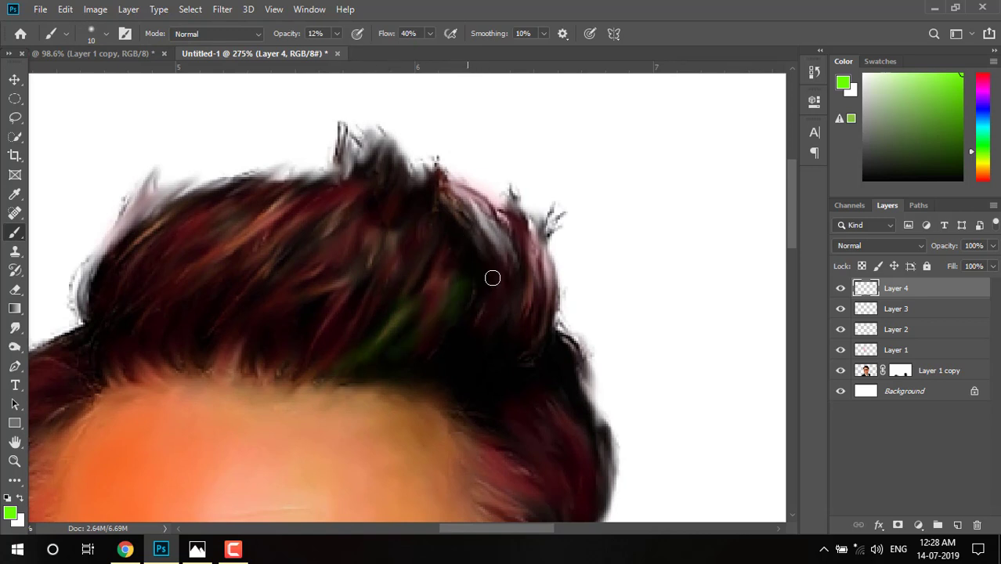
{"action": "left_click_drag", "start_coordinate": [470, 333], "coordinate": [501, 235]}
{"action": "left_click_drag", "start_coordinate": [509, 341], "coordinate": [537, 247]}
{"action": "left_click_drag", "start_coordinate": [525, 368], "coordinate": [544, 243]}
{"action": "left_click_drag", "start_coordinate": [549, 353], "coordinate": [548, 282]}
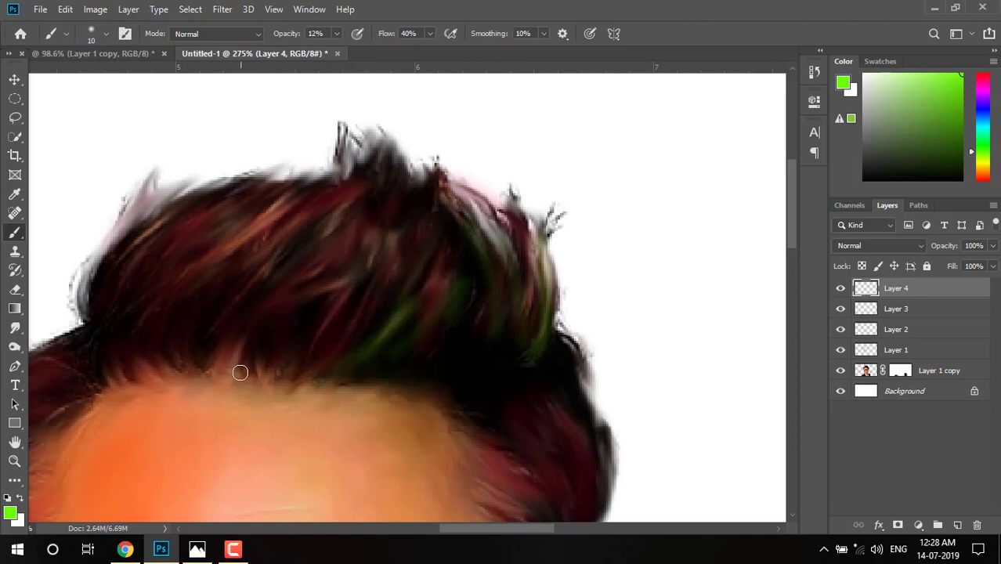
Add faint green strands through the left-front and left-centre hair
{"action": "left_click_drag", "start_coordinate": [241, 372], "coordinate": [311, 290]}
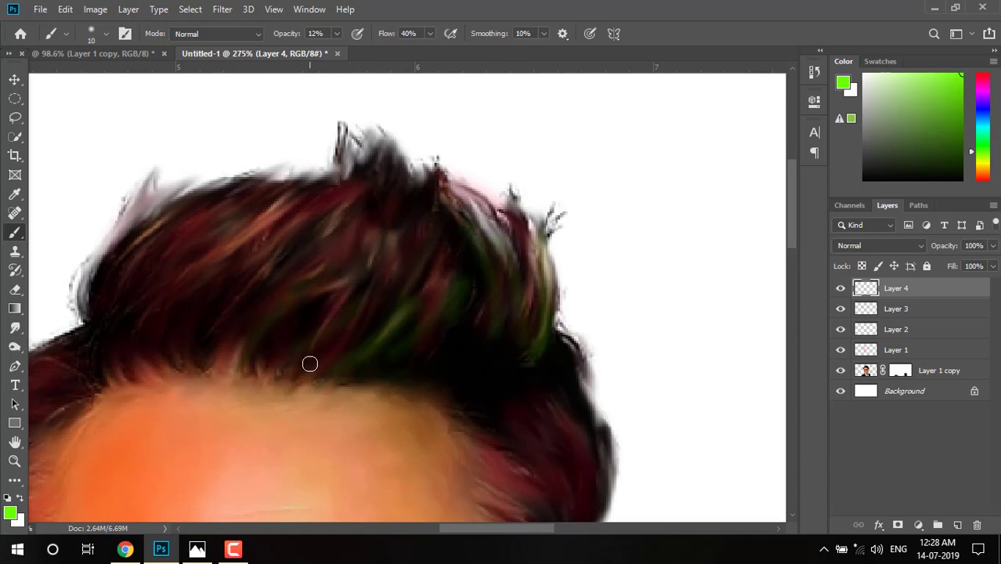
{"action": "left_click_drag", "start_coordinate": [311, 362], "coordinate": [328, 296]}
{"action": "mouse_move", "coordinate": [157, 365]}
{"action": "left_mouse_down"}
{"action": "mouse_move", "coordinate": [129, 282]}
{"action": "mouse_move", "coordinate": [161, 291]}
{"action": "left_mouse_up"}
{"action": "mouse_move", "coordinate": [190, 360]}
{"action": "left_mouse_down"}
{"action": "mouse_move", "coordinate": [174, 309]}
{"action": "mouse_move", "coordinate": [200, 271]}
{"action": "mouse_move", "coordinate": [227, 271]}
{"action": "left_mouse_up"}
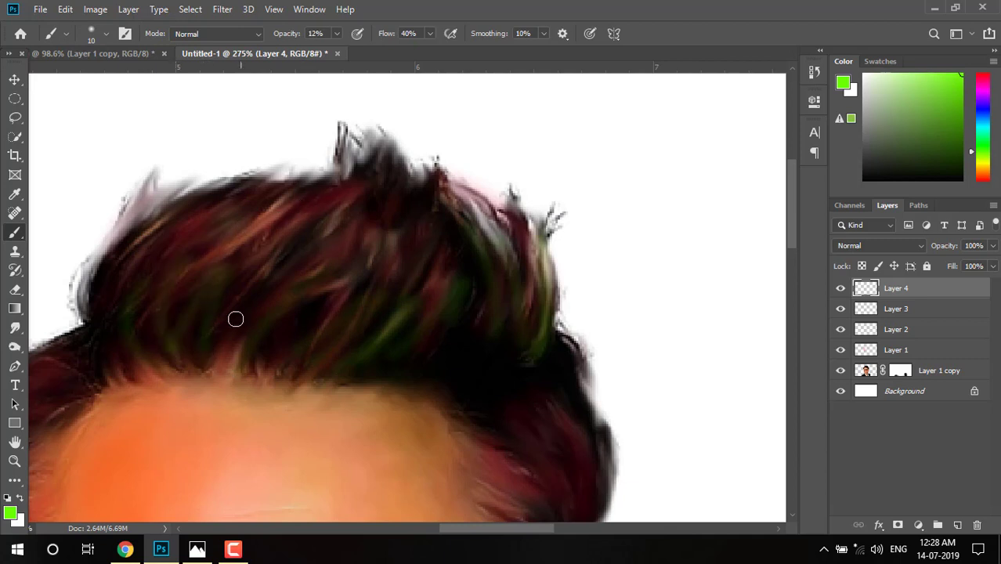
{"action": "left_click_drag", "start_coordinate": [235, 317], "coordinate": [297, 226]}
{"action": "left_click_drag", "start_coordinate": [192, 284], "coordinate": [235, 219]}
{"action": "left_click_drag", "start_coordinate": [180, 254], "coordinate": [281, 197]}
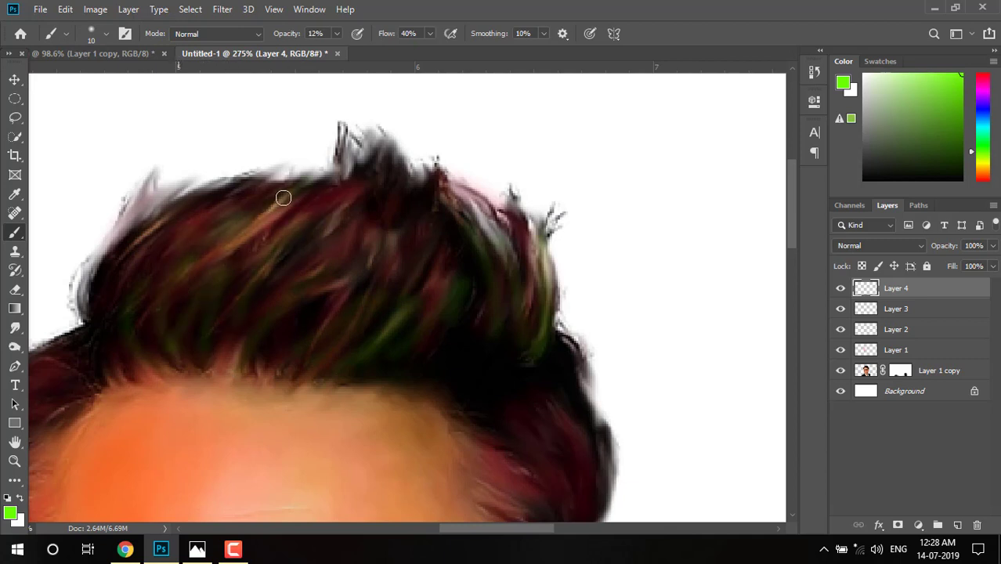
{"action": "left_click_drag", "start_coordinate": [369, 268], "coordinate": [433, 193]}
Repaint lighter green strands in the hair near the temple
{"action": "scroll", "coordinate": [550, 269], "scroll_direction": "down", "scroll_amount": 3}
{"action": "scroll", "coordinate": [550, 269], "scroll_direction": "down", "scroll_amount": 3}
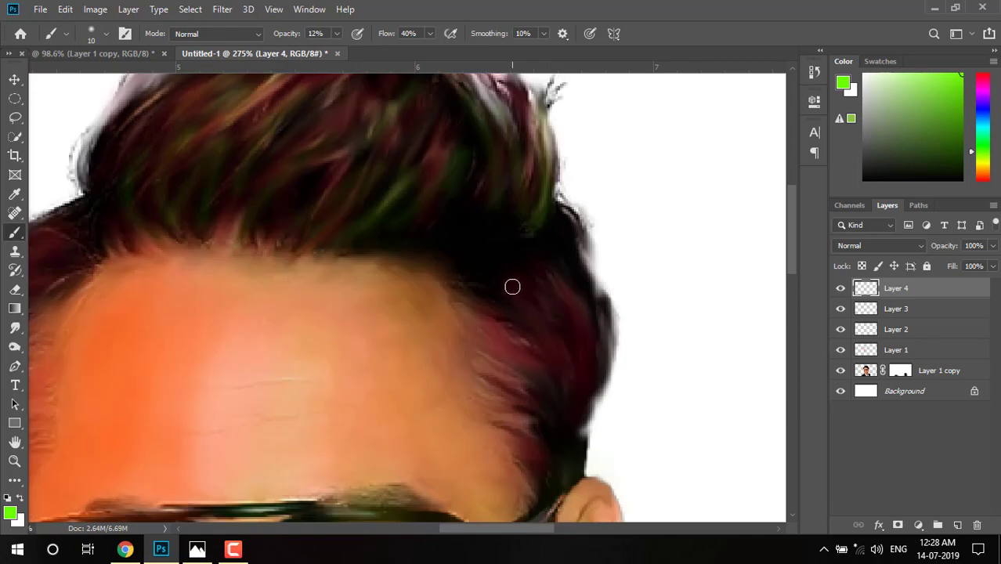
{"action": "scroll", "coordinate": [602, 271], "scroll_direction": "down", "scroll_amount": 3}
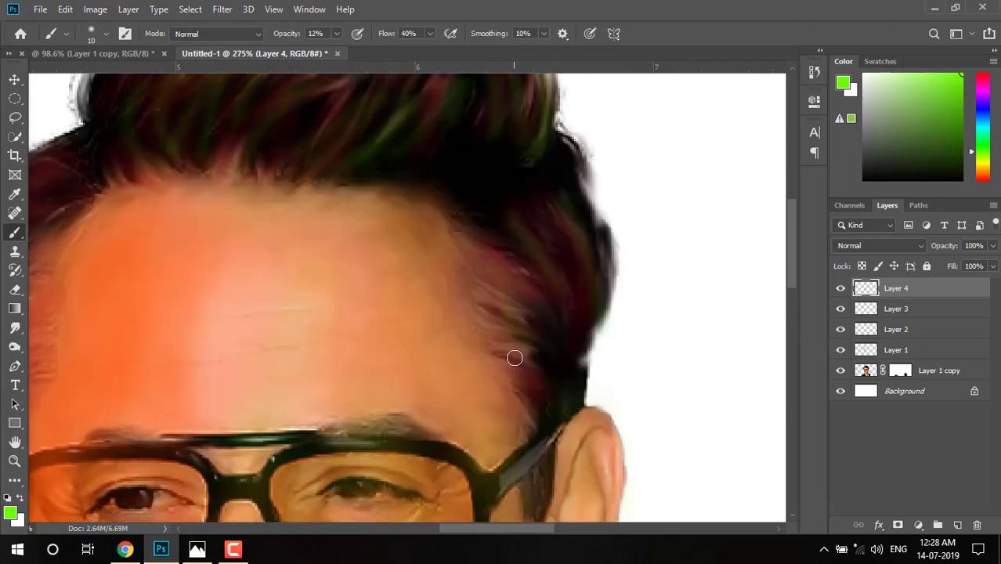
{"action": "left_click_drag", "start_coordinate": [487, 265], "coordinate": [560, 386]}
{"action": "scroll", "coordinate": [523, 305], "scroll_direction": "down", "scroll_amount": 2}
{"action": "scroll", "coordinate": [546, 310], "scroll_direction": "down", "scroll_amount": 3}
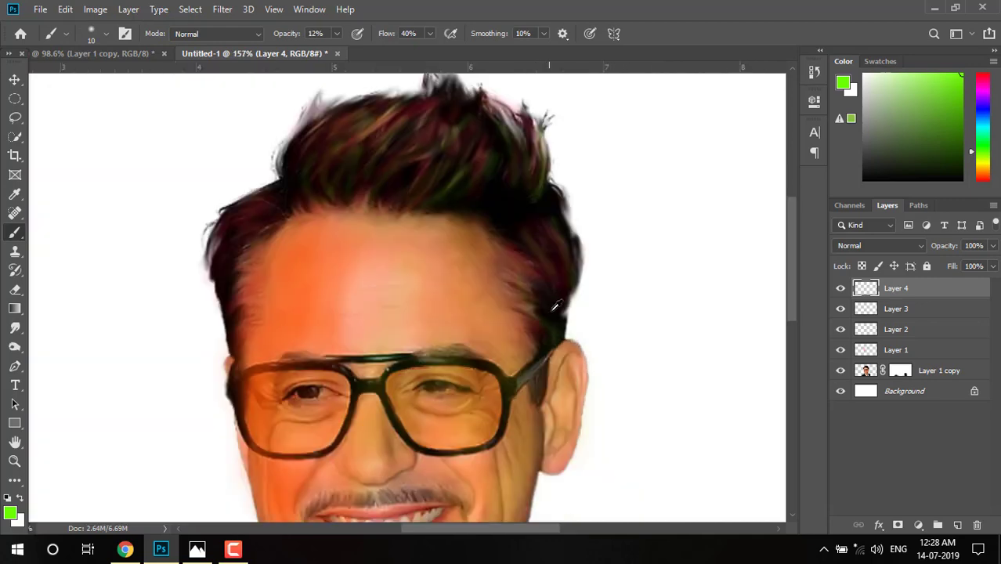
{"action": "scroll", "coordinate": [548, 305], "scroll_direction": "down", "scroll_amount": 2}
{"action": "scroll", "coordinate": [506, 342], "scroll_direction": "down", "scroll_amount": 1}
{"action": "scroll", "coordinate": [352, 220], "scroll_direction": "up", "scroll_amount": 2}
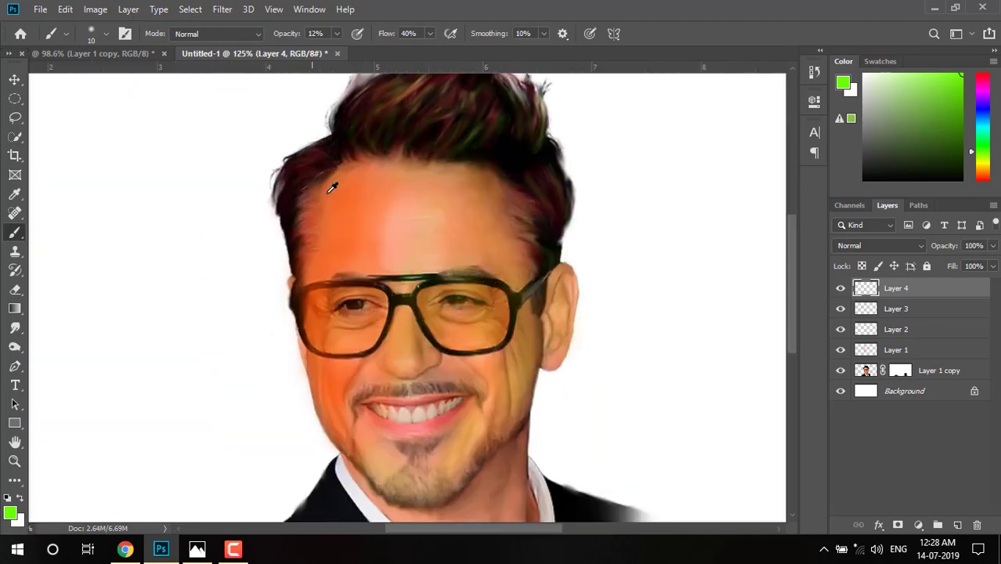
{"action": "scroll", "coordinate": [331, 188], "scroll_direction": "up", "scroll_amount": 2}
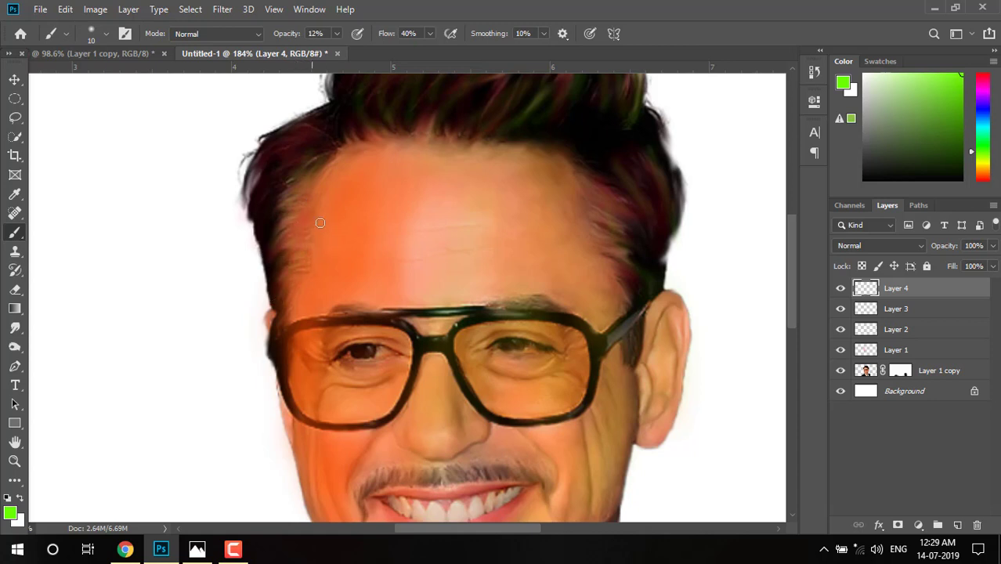
{"action": "scroll", "coordinate": [319, 223], "scroll_direction": "up", "scroll_amount": 2}
Soften the left hairline with faint green strokes along its edge
{"action": "left_click_drag", "start_coordinate": [298, 185], "coordinate": [243, 232]}
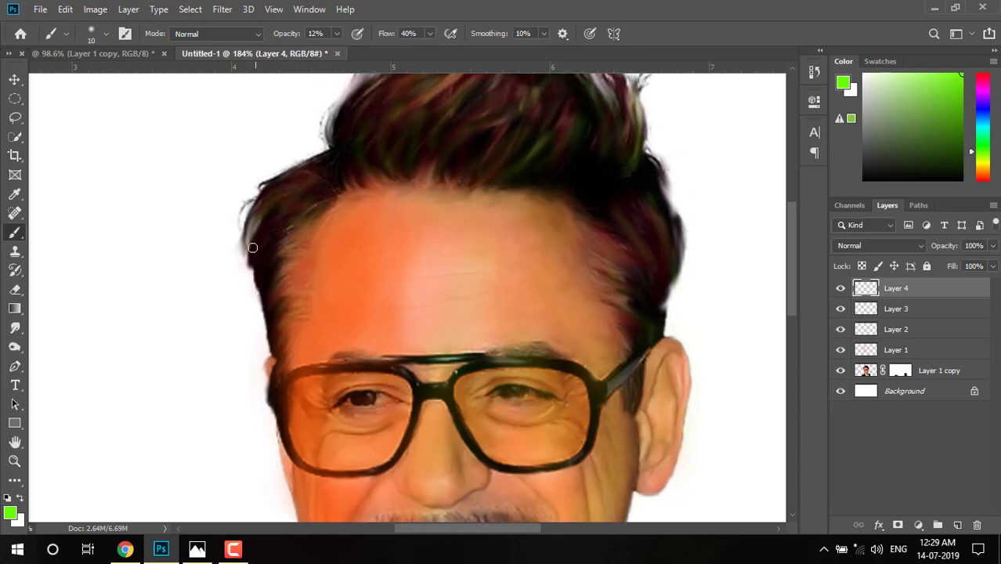
{"action": "left_click_drag", "start_coordinate": [342, 191], "coordinate": [325, 137]}
{"action": "scroll", "coordinate": [409, 153], "scroll_direction": "down", "scroll_amount": 3}
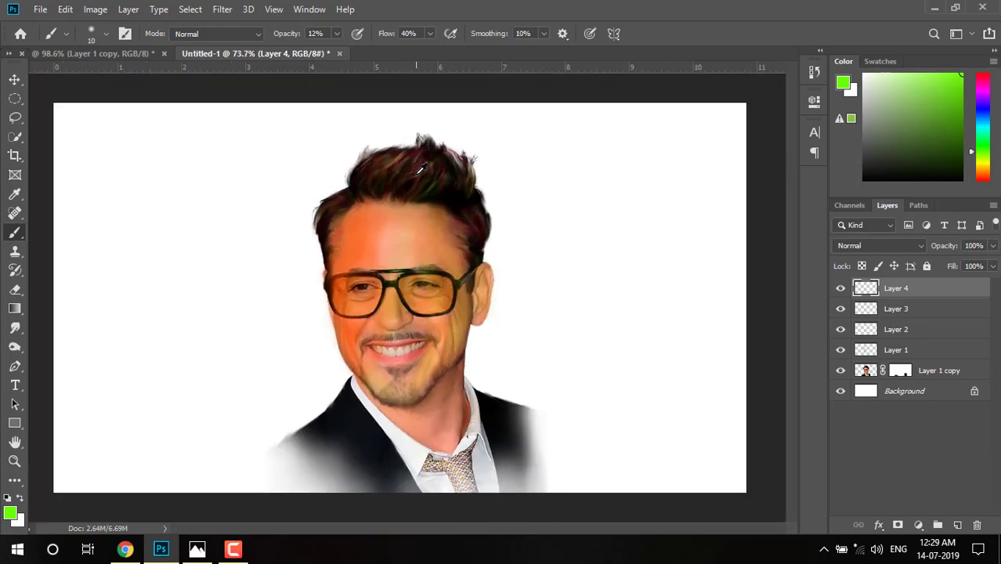
{"action": "scroll", "coordinate": [430, 174], "scroll_direction": "up", "scroll_amount": 2}
{"action": "mouse_move", "coordinate": [380, 253]}
{"action": "left_mouse_down"}
{"action": "mouse_move", "coordinate": [376, 152]}
{"action": "mouse_move", "coordinate": [372, 190]}
{"action": "mouse_move", "coordinate": [332, 127]}
{"action": "left_mouse_up"}
{"action": "scroll", "coordinate": [348, 171], "scroll_direction": "up", "scroll_amount": 1}
{"action": "scroll", "coordinate": [348, 170], "scroll_direction": "up", "scroll_amount": 1}
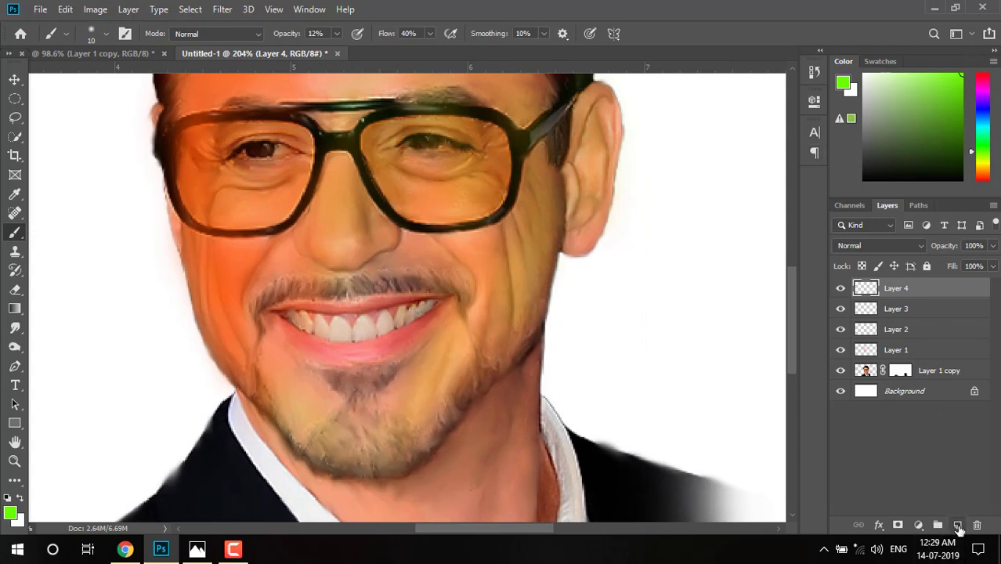
Add Layer 5 above Layer 4, switch the paint colour to red, and zoom in on the lips
{"action": "left_click", "coordinate": [957, 525]}
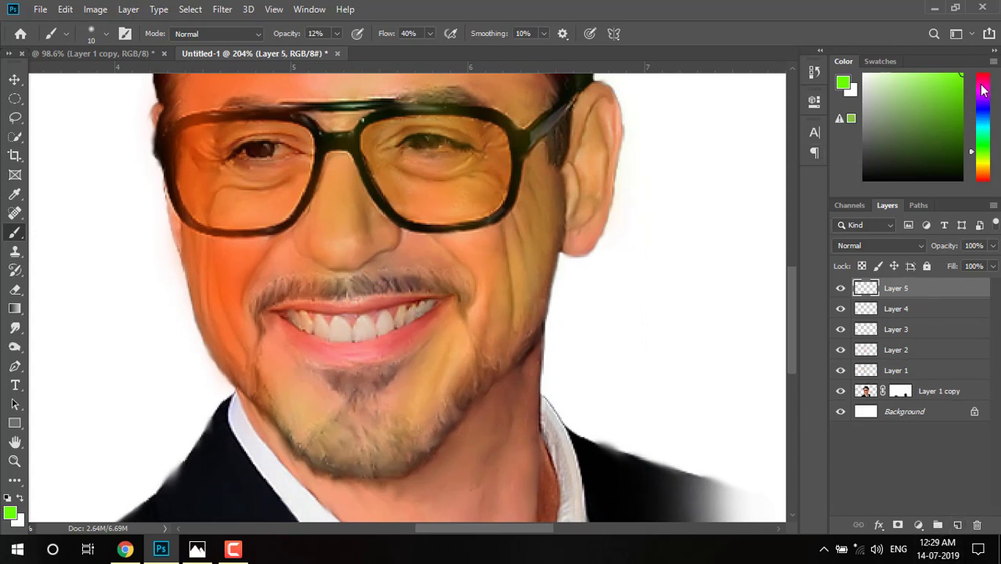
{"action": "left_click_drag", "start_coordinate": [983, 90], "coordinate": [987, 66]}
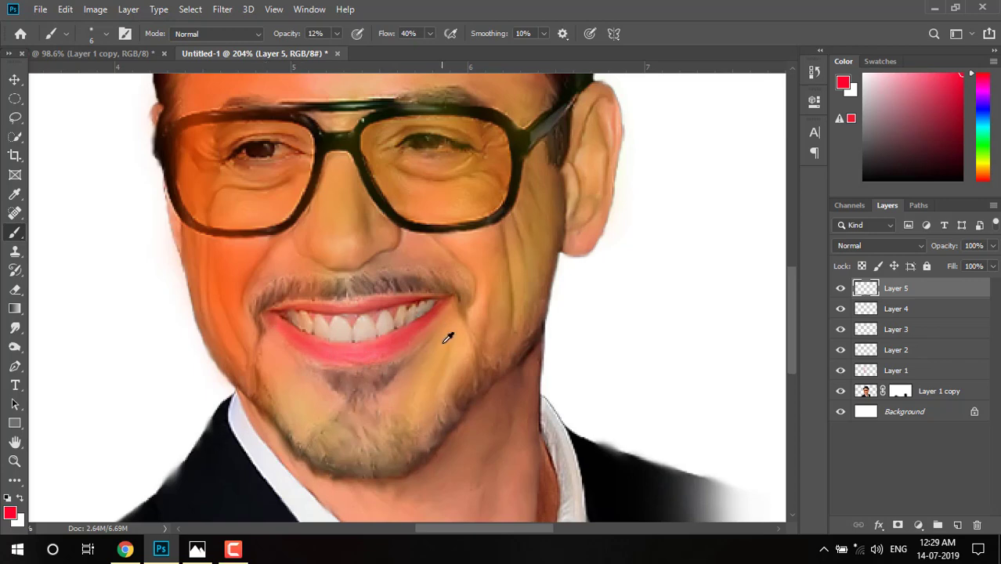
{"action": "scroll", "coordinate": [448, 337], "scroll_direction": "down", "scroll_amount": 2}
{"action": "scroll", "coordinate": [448, 338], "scroll_direction": "down", "scroll_amount": 3}
{"action": "scroll", "coordinate": [462, 325], "scroll_direction": "down", "scroll_amount": 1}
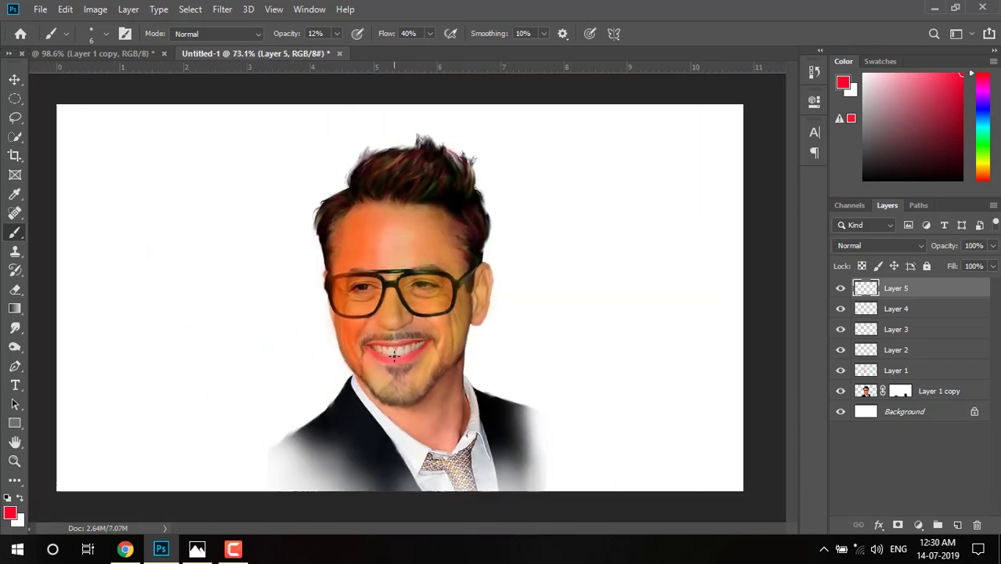
{"action": "scroll", "coordinate": [415, 342], "scroll_direction": "up", "scroll_amount": 4}
{"action": "scroll", "coordinate": [416, 362], "scroll_direction": "up", "scroll_amount": 4}
{"action": "scroll", "coordinate": [416, 362], "scroll_direction": "up", "scroll_amount": 3}
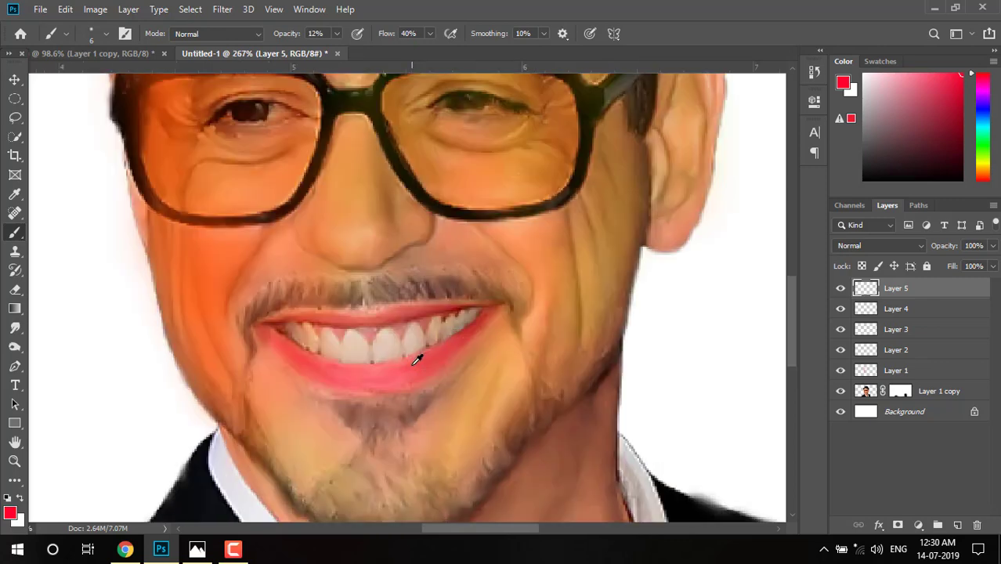
{"action": "scroll", "coordinate": [398, 363], "scroll_direction": "down", "scroll_amount": 2}
{"action": "scroll", "coordinate": [385, 351], "scroll_direction": "up", "scroll_amount": 3}
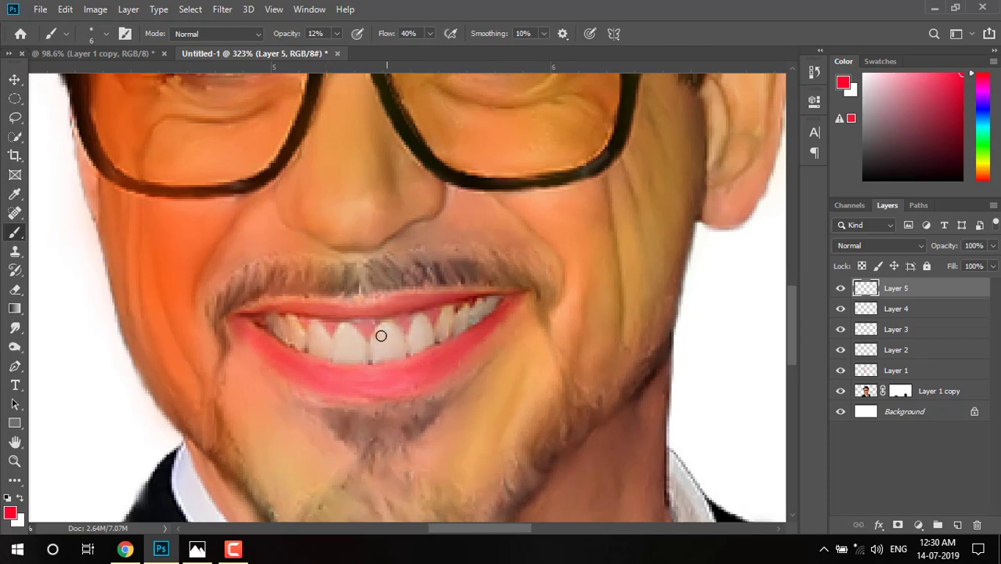
{"action": "scroll", "coordinate": [378, 332], "scroll_direction": "down", "scroll_amount": 2}
{"action": "scroll", "coordinate": [380, 332], "scroll_direction": "down", "scroll_amount": 1}
{"action": "scroll", "coordinate": [384, 333], "scroll_direction": "down", "scroll_amount": 1}
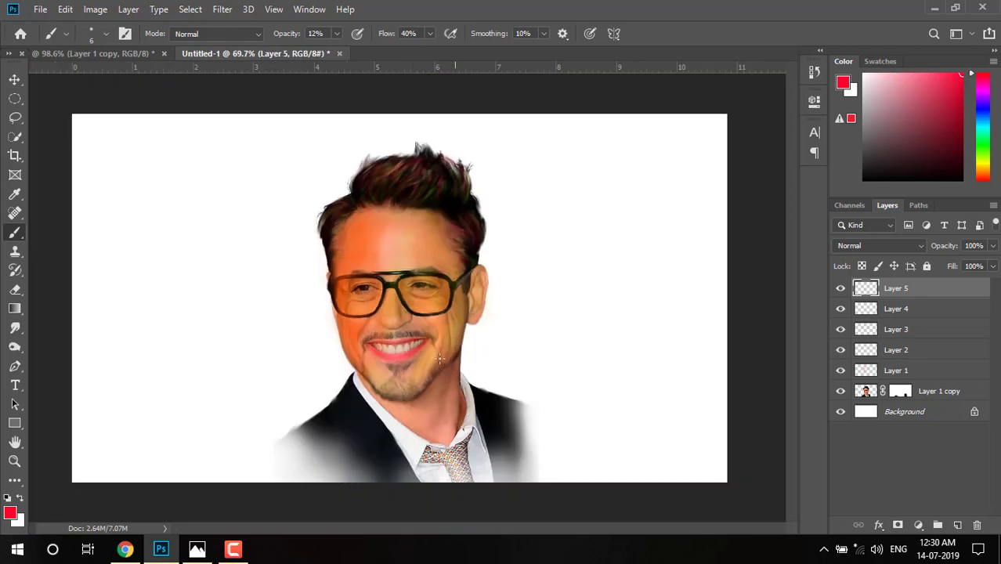
{"action": "scroll", "coordinate": [390, 335], "scroll_direction": "up", "scroll_amount": 1}
{"action": "scroll", "coordinate": [401, 331], "scroll_direction": "up", "scroll_amount": 1}
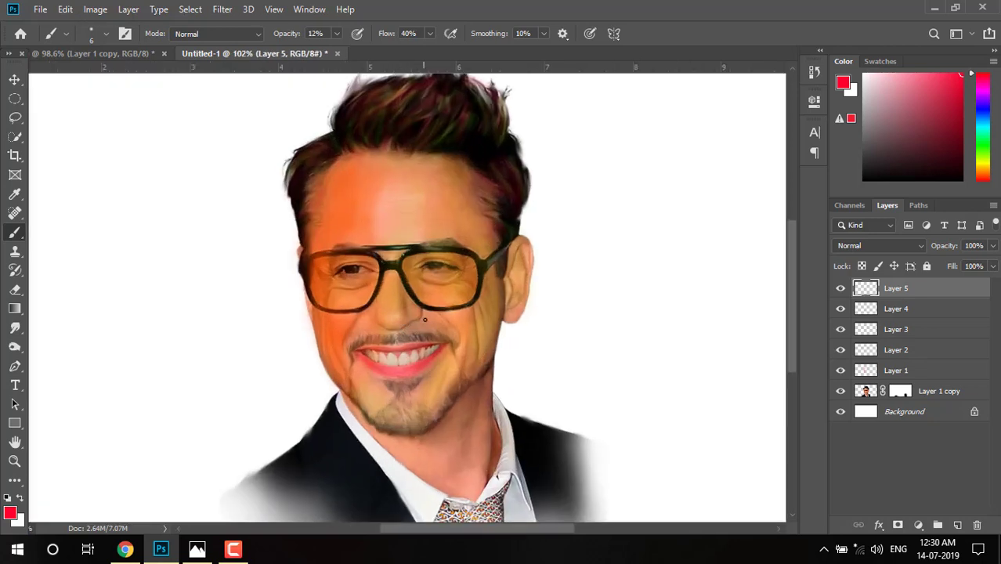
Brush a faint red blush onto the right cheek, resizing the brush for the stroke
{"action": "key", "text": "bracketright"}
{"action": "key", "text": "bracketright"}
{"action": "key", "text": "bracketright"}
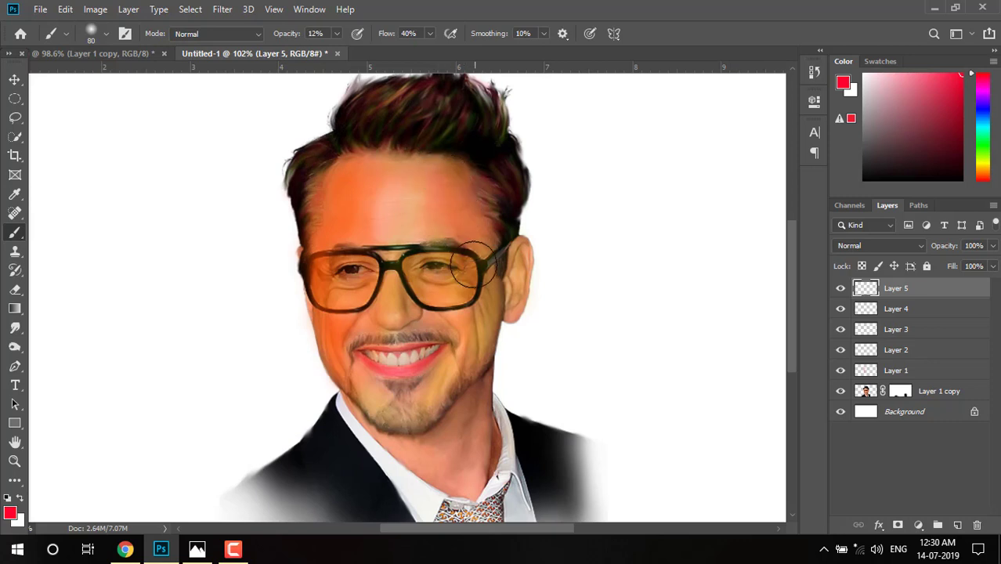
{"action": "left_click_drag", "start_coordinate": [469, 313], "coordinate": [462, 333]}
{"action": "scroll", "coordinate": [438, 298], "scroll_direction": "up", "scroll_amount": 1}
{"action": "scroll", "coordinate": [492, 315], "scroll_direction": "up", "scroll_amount": 1}
{"action": "key", "text": "bracketleft"}
{"action": "key", "text": "bracketleft"}
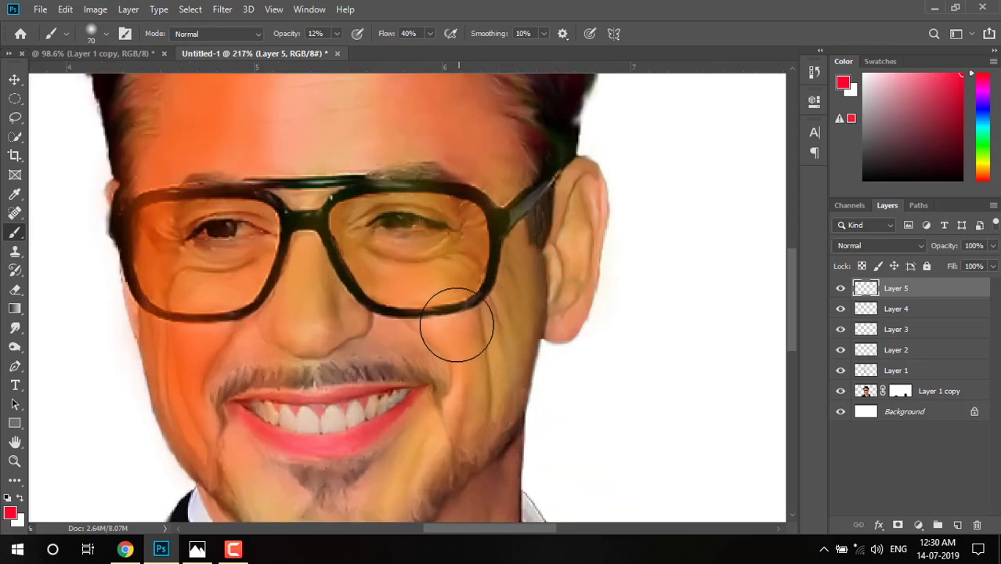
{"action": "key", "text": "bracketleft"}
{"action": "key", "text": "bracketleft"}
{"action": "mouse_move", "coordinate": [435, 325]}
{"action": "left_mouse_down"}
{"action": "mouse_move", "coordinate": [478, 368]}
{"action": "mouse_move", "coordinate": [511, 289]}
{"action": "mouse_move", "coordinate": [446, 466]}
{"action": "left_mouse_up"}
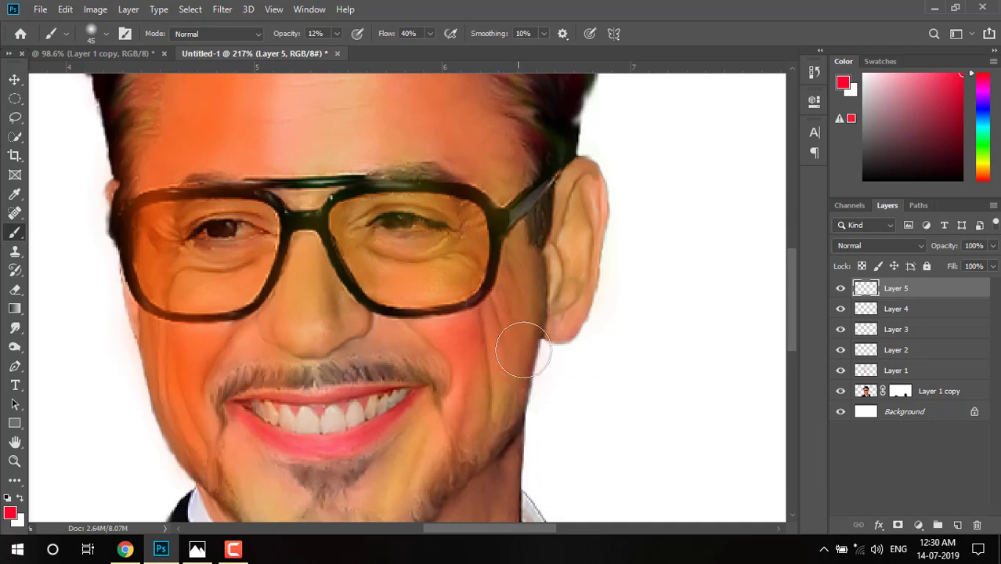
Add more red tint beside the nose, then zoom out to review the painted face
{"action": "scroll", "coordinate": [459, 328], "scroll_direction": "up", "scroll_amount": 1}
{"action": "scroll", "coordinate": [459, 329], "scroll_direction": "up", "scroll_amount": 1}
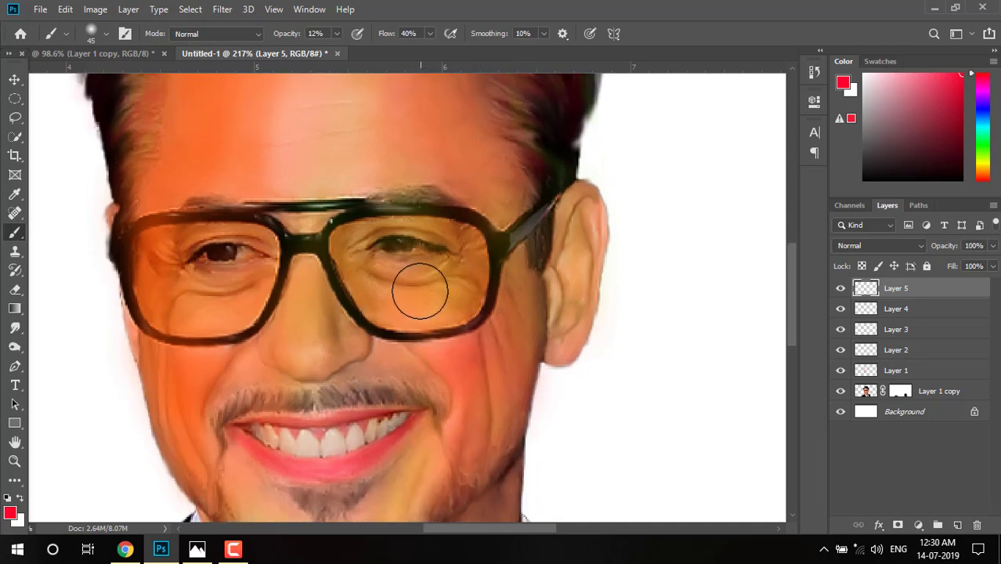
{"action": "left_click_drag", "start_coordinate": [493, 206], "coordinate": [415, 366]}
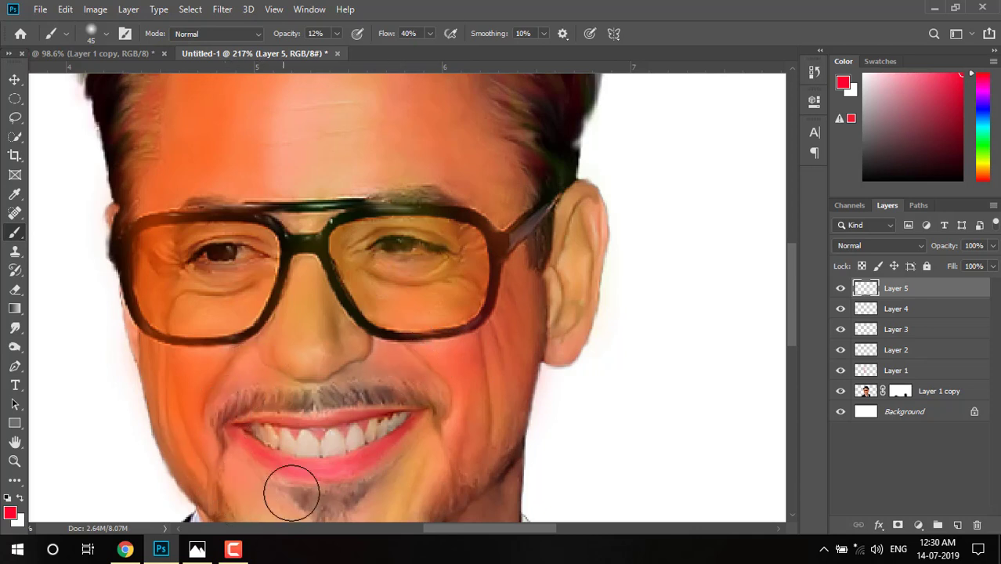
{"action": "scroll", "coordinate": [415, 435], "scroll_direction": "down", "scroll_amount": 4}
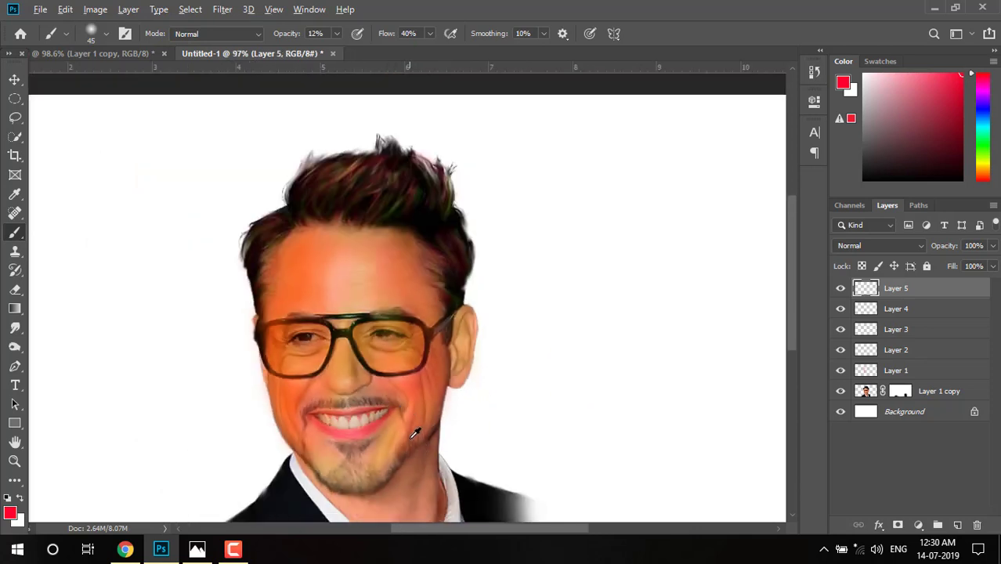
{"action": "scroll", "coordinate": [415, 429], "scroll_direction": "up", "scroll_amount": 2}
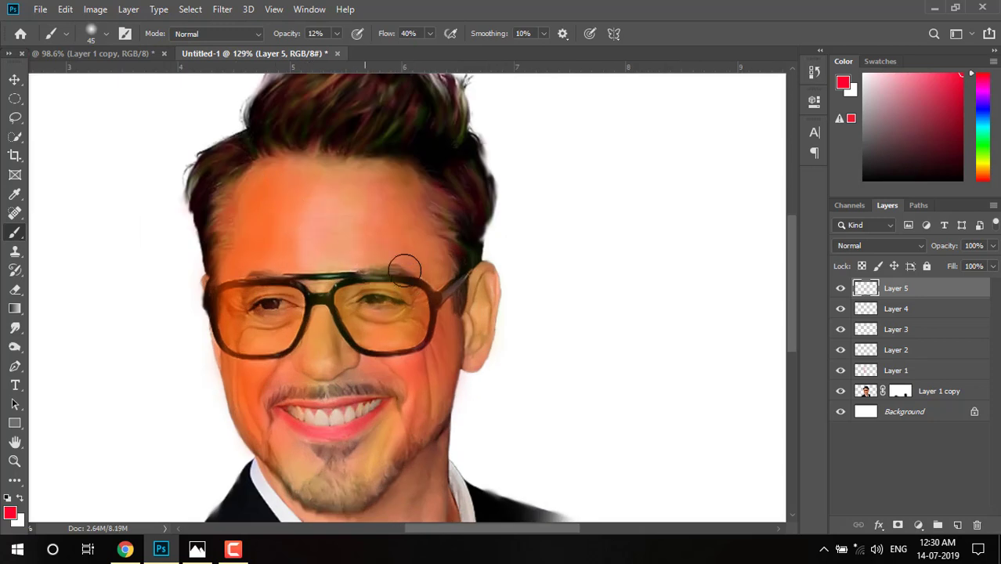
{"action": "scroll", "coordinate": [454, 312], "scroll_direction": "down", "scroll_amount": 2}
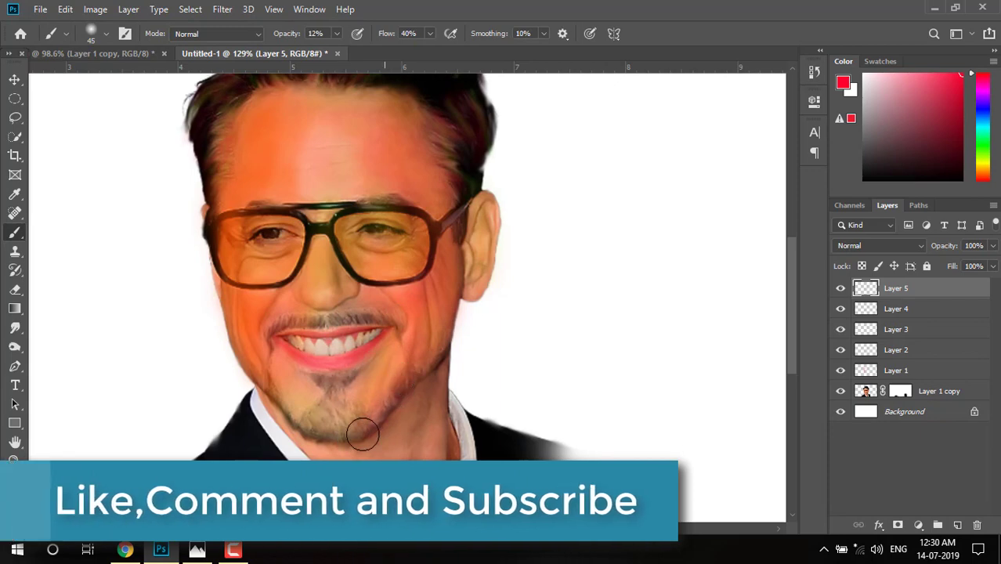
{"action": "scroll", "coordinate": [423, 358], "scroll_direction": "up", "scroll_amount": 1}
{"action": "scroll", "coordinate": [427, 357], "scroll_direction": "down", "scroll_amount": 1}
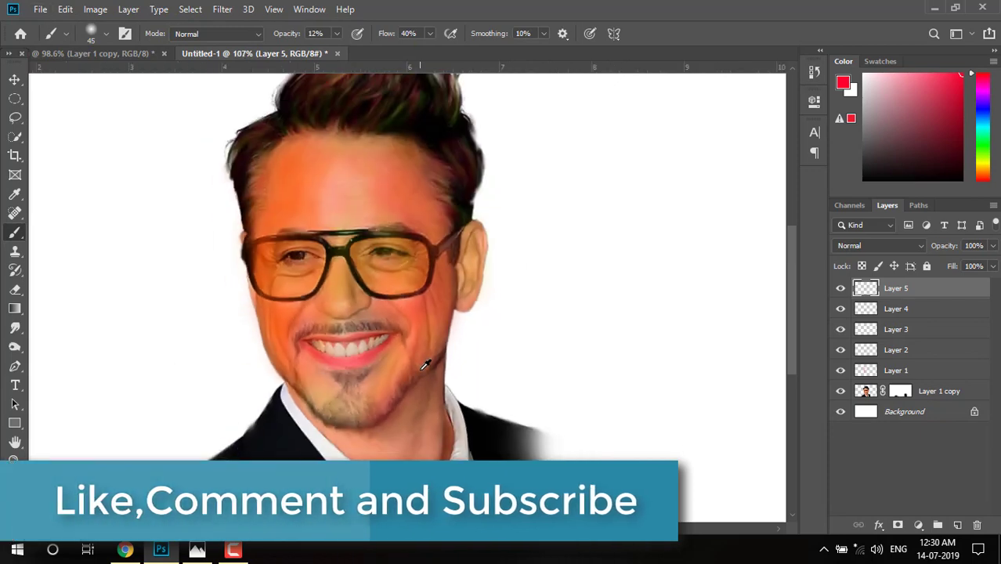
{"action": "scroll", "coordinate": [430, 362], "scroll_direction": "down", "scroll_amount": 1}
{"action": "scroll", "coordinate": [432, 368], "scroll_direction": "up", "scroll_amount": 1}
{"action": "scroll", "coordinate": [433, 373], "scroll_direction": "down", "scroll_amount": 1}
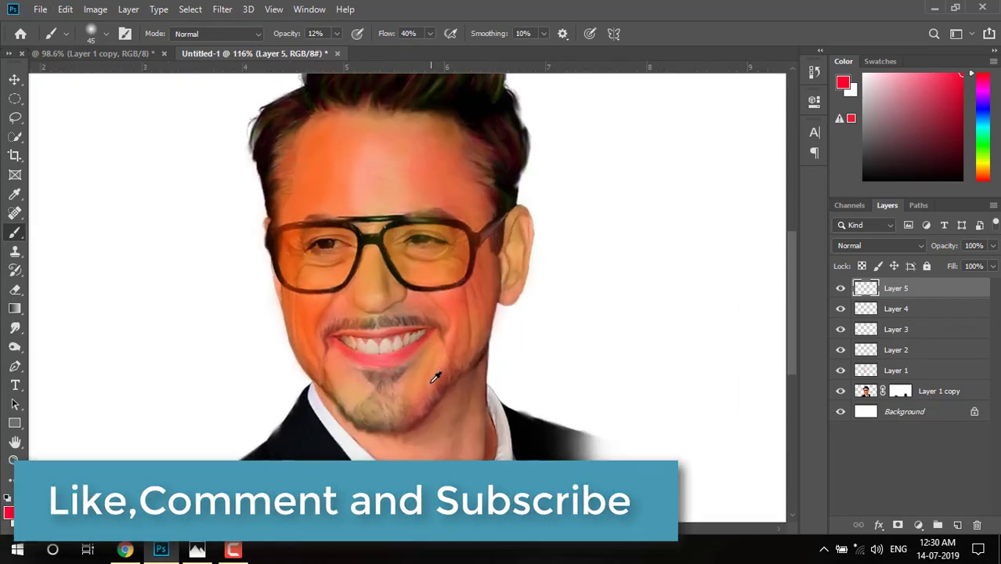
{"action": "scroll", "coordinate": [436, 384], "scroll_direction": "down", "scroll_amount": 1}
{"action": "scroll", "coordinate": [118, 172], "scroll_direction": "down", "scroll_amount": 1}
{"action": "scroll", "coordinate": [118, 172], "scroll_direction": "up", "scroll_amount": 1}
Target the Background layer with a large olive-green brush at 100% flow
{"action": "key", "text": "v"}
{"action": "left_click", "coordinate": [917, 415]}
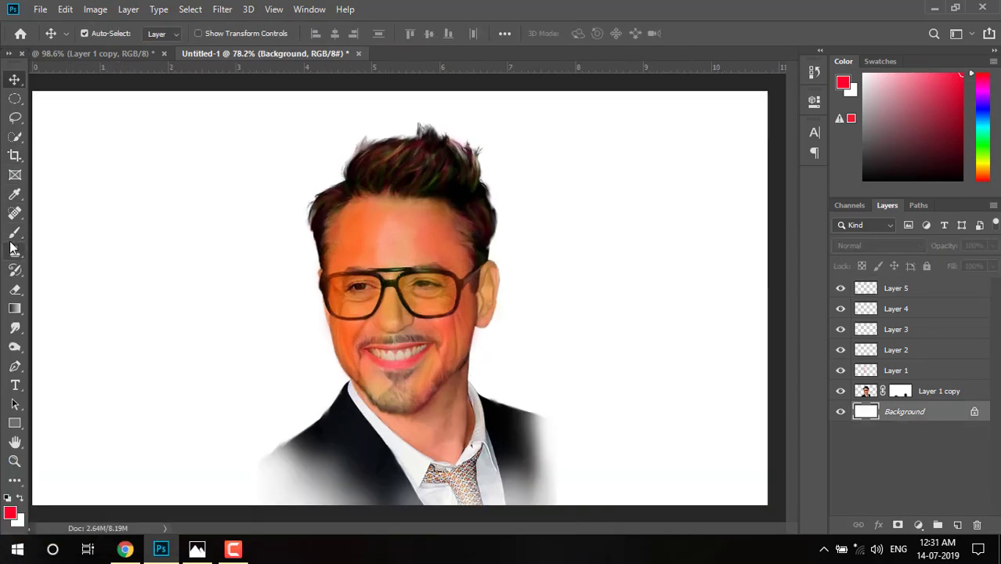
{"action": "left_click", "coordinate": [14, 232]}
{"action": "left_click", "coordinate": [986, 162]}
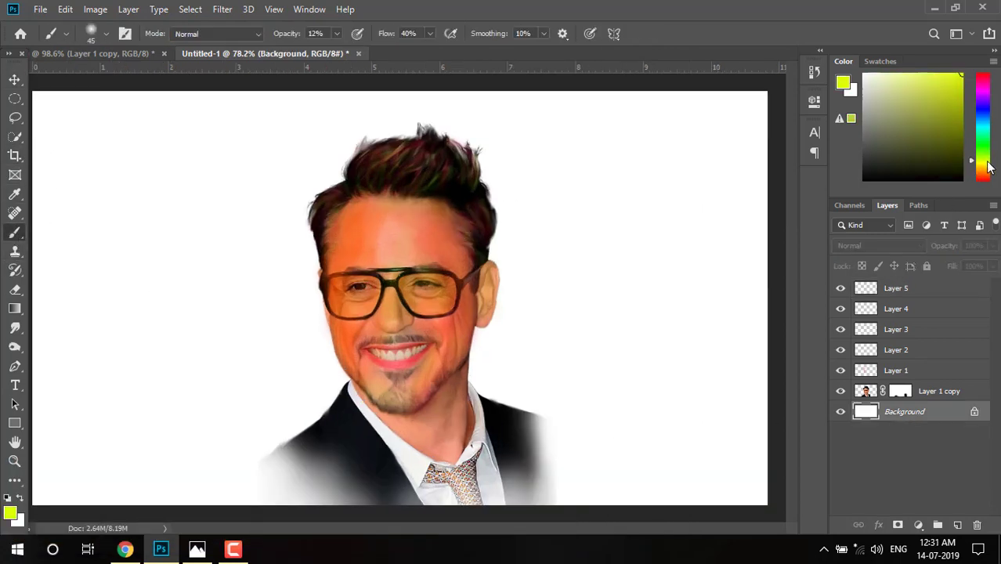
{"action": "left_click_drag", "start_coordinate": [959, 114], "coordinate": [959, 123]}
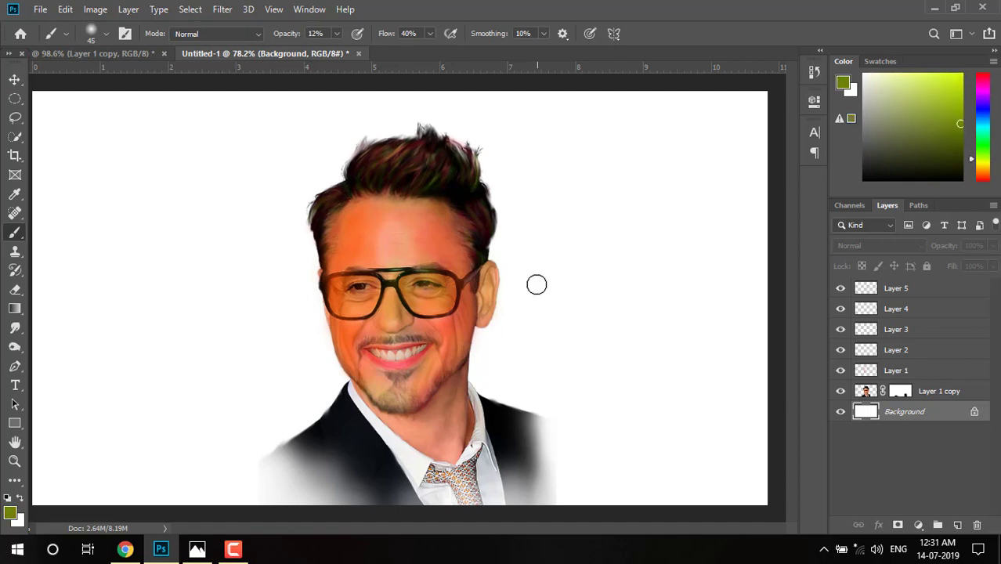
{"action": "key", "text": "bracketright"}
{"action": "key", "text": "bracketright"}
{"action": "key", "text": "bracketright"}
{"action": "key", "text": "bracketright"}
{"action": "key", "text": "bracketright"}
{"action": "key", "text": "bracketright"}
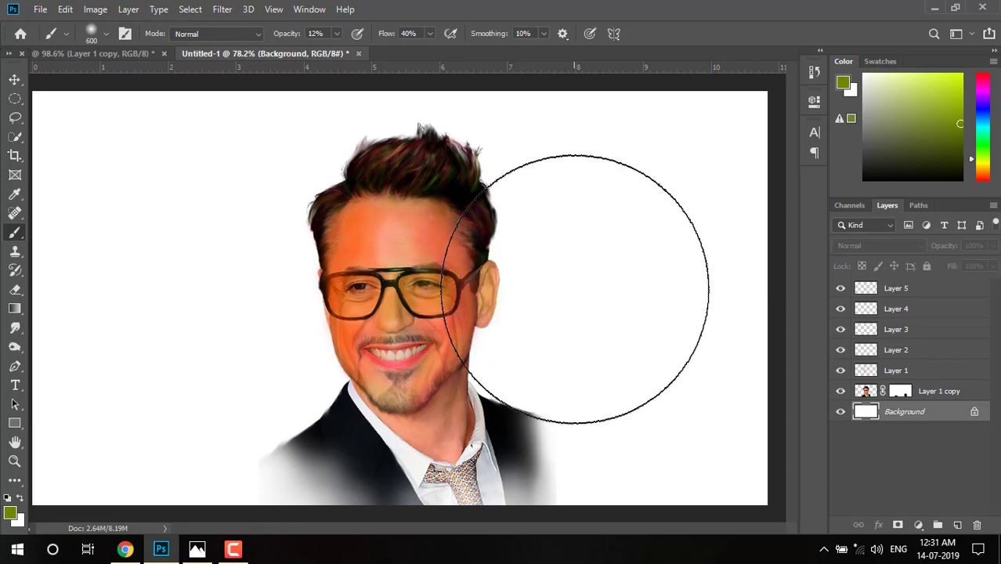
{"action": "scroll", "coordinate": [575, 290], "scroll_direction": "down", "scroll_amount": 2}
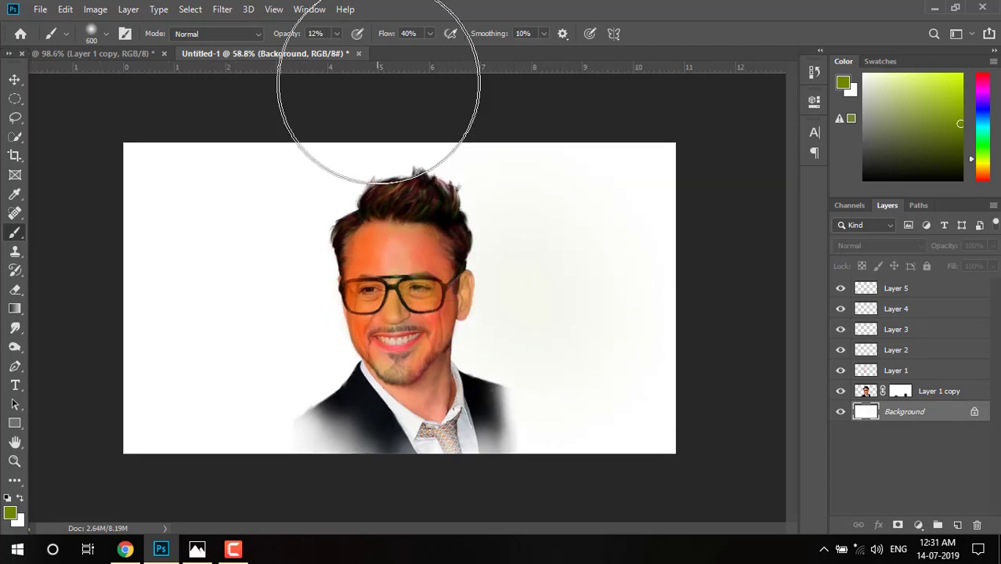
{"action": "left_click", "coordinate": [429, 33]}
{"action": "left_click_drag", "start_coordinate": [427, 50], "coordinate": [475, 64]}
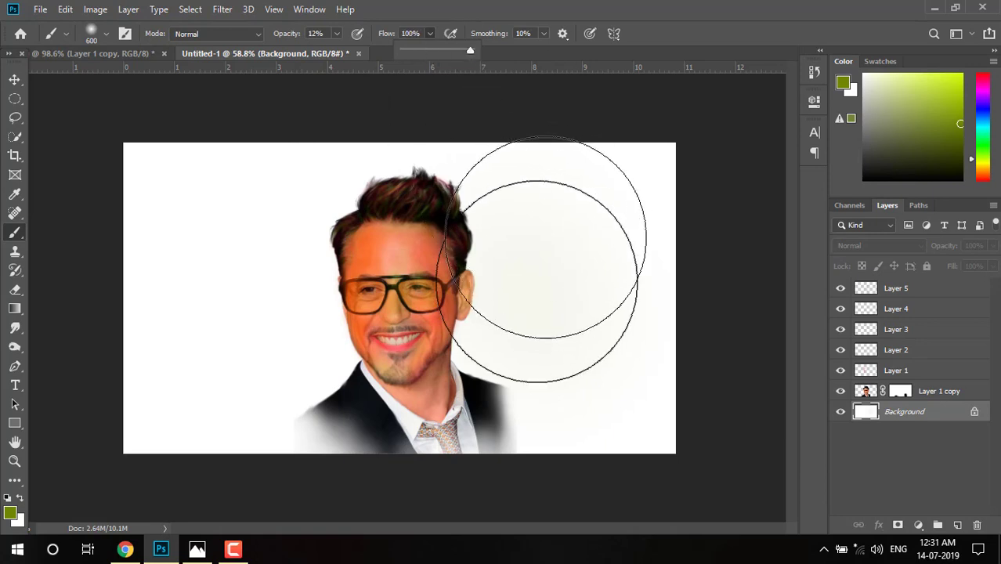
Set brush opacity to 54% and paint soft green on both sides of the face
{"action": "left_click_drag", "start_coordinate": [549, 220], "coordinate": [585, 314]}
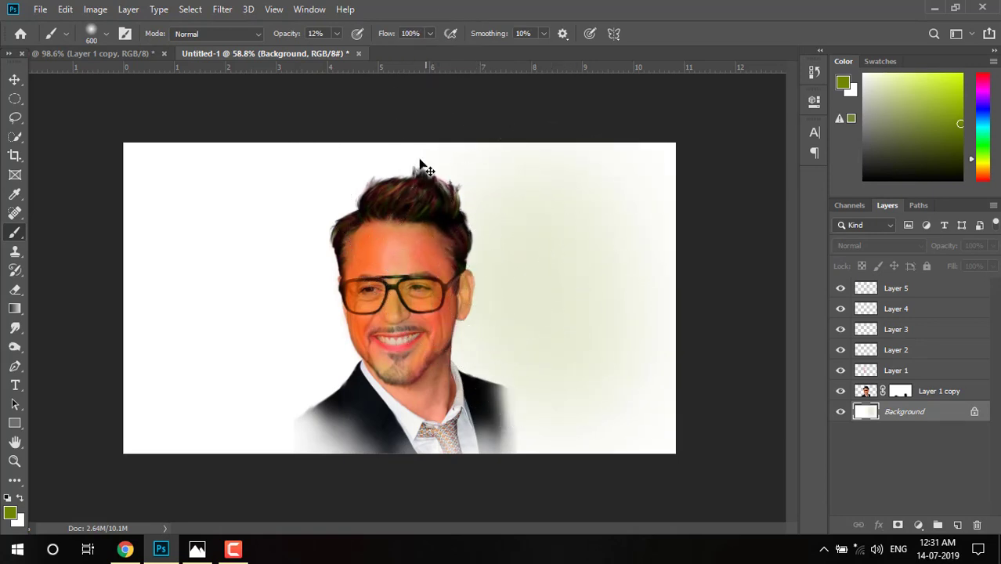
{"action": "key", "text": "ctrl+z"}
{"action": "left_click", "coordinate": [338, 34]}
{"action": "left_click_drag", "start_coordinate": [371, 57], "coordinate": [365, 56]}
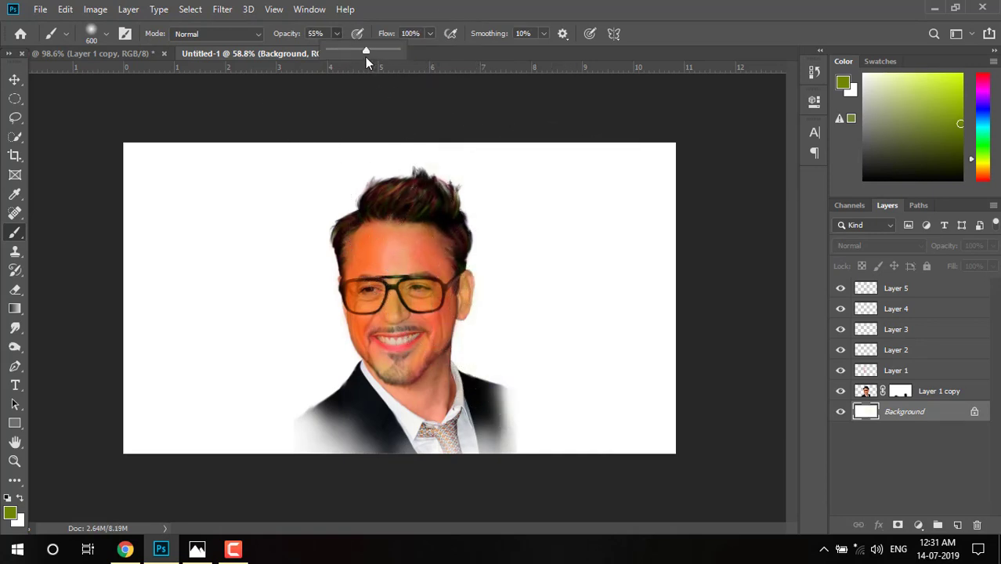
{"action": "mouse_move", "coordinate": [559, 223]}
{"action": "left_mouse_down"}
{"action": "mouse_move", "coordinate": [525, 313]}
{"action": "mouse_move", "coordinate": [500, 293]}
{"action": "mouse_move", "coordinate": [480, 191]}
{"action": "left_mouse_up"}
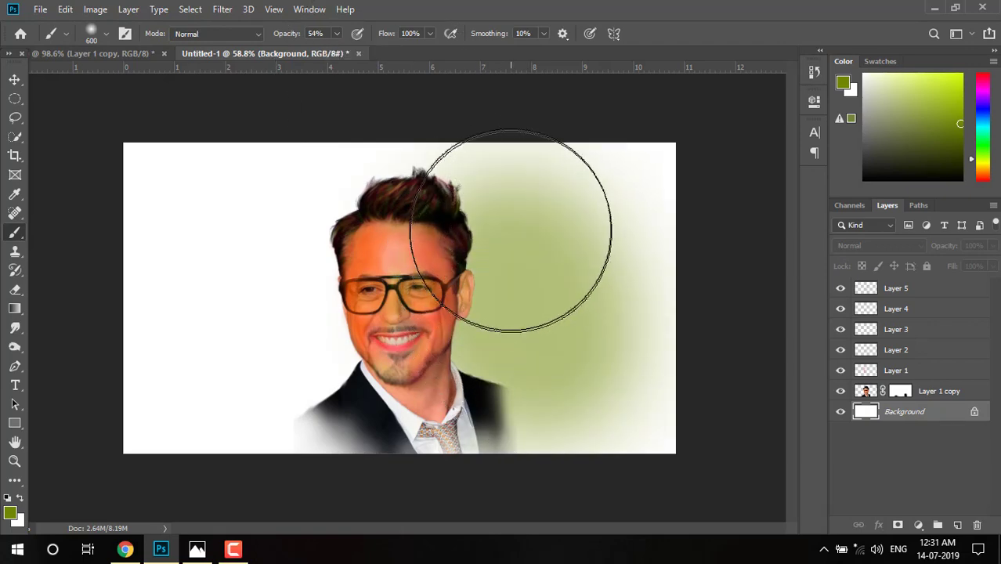
{"action": "left_click_drag", "start_coordinate": [541, 247], "coordinate": [569, 358]}
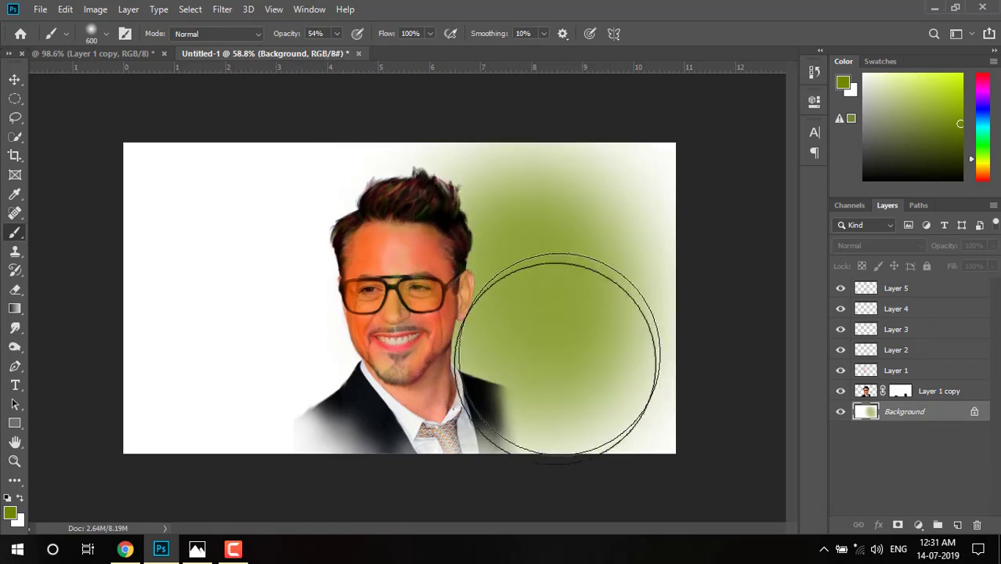
{"action": "left_click_drag", "start_coordinate": [358, 257], "coordinate": [337, 352]}
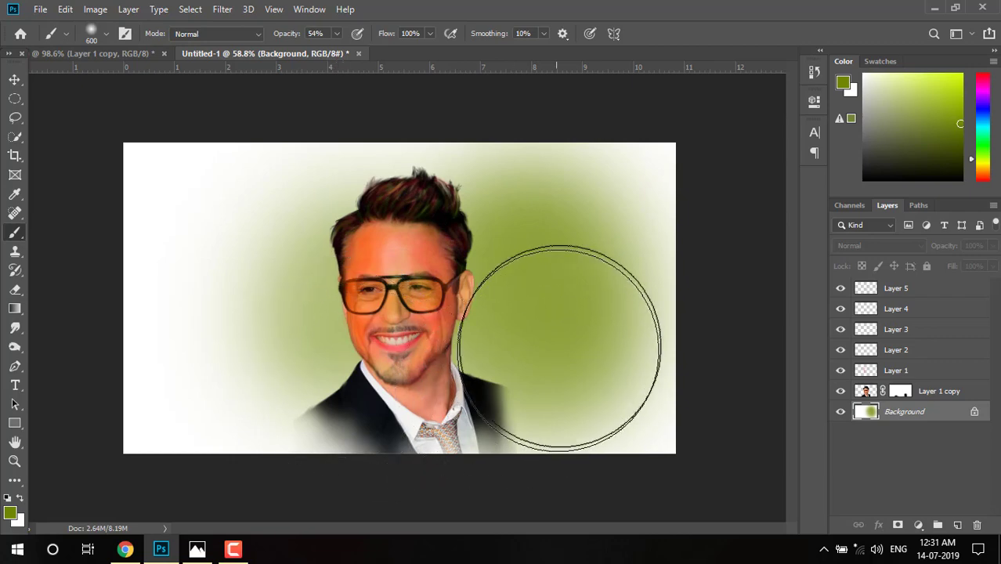
Add brighter yellow-green on the right, orange upper-left and dark brown lower-right
{"action": "left_click", "coordinate": [956, 111]}
{"action": "left_click_drag", "start_coordinate": [956, 111], "coordinate": [964, 86]}
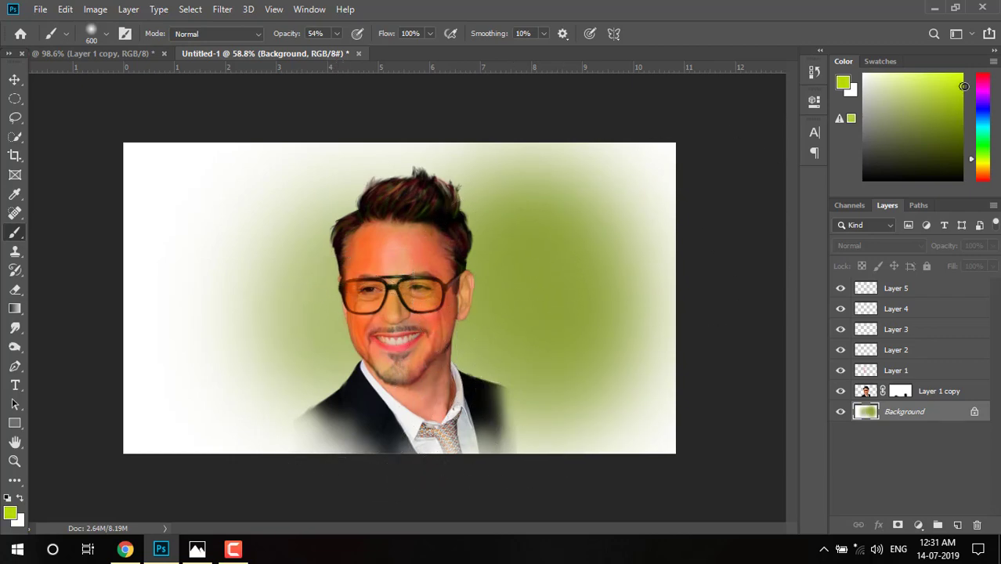
{"action": "mouse_move", "coordinate": [586, 167]}
{"action": "left_mouse_down"}
{"action": "mouse_move", "coordinate": [638, 369]}
{"action": "mouse_move", "coordinate": [656, 189]}
{"action": "mouse_move", "coordinate": [547, 358]}
{"action": "left_mouse_up"}
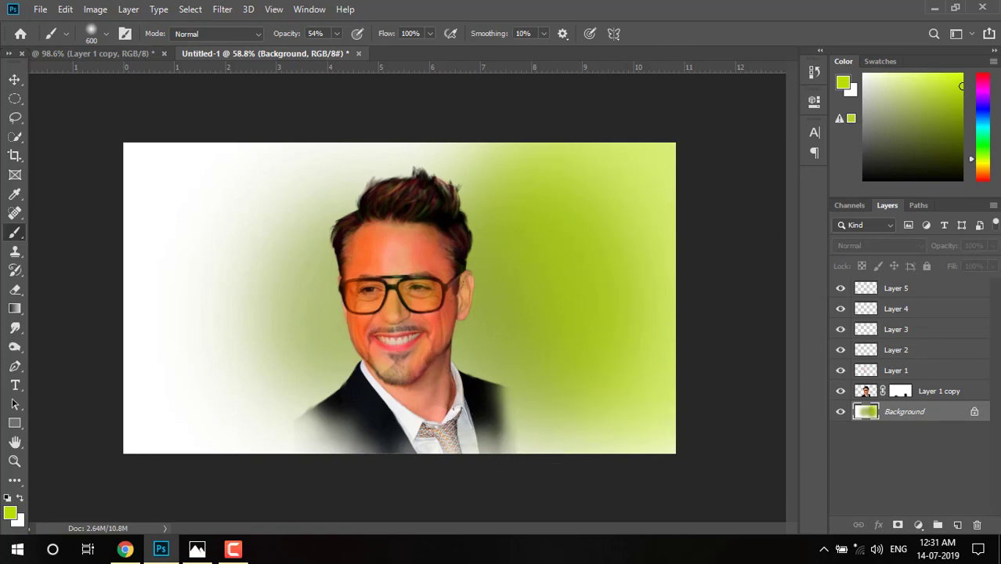
{"action": "left_click_drag", "start_coordinate": [985, 166], "coordinate": [984, 177]}
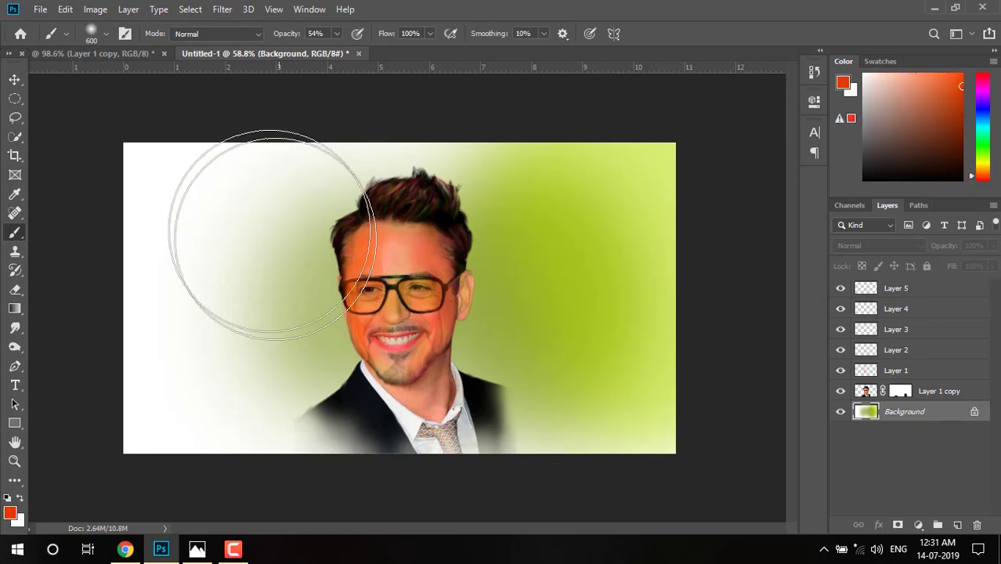
{"action": "mouse_move", "coordinate": [223, 212]}
{"action": "left_mouse_down"}
{"action": "mouse_move", "coordinate": [137, 338]}
{"action": "mouse_move", "coordinate": [110, 462]}
{"action": "left_mouse_up"}
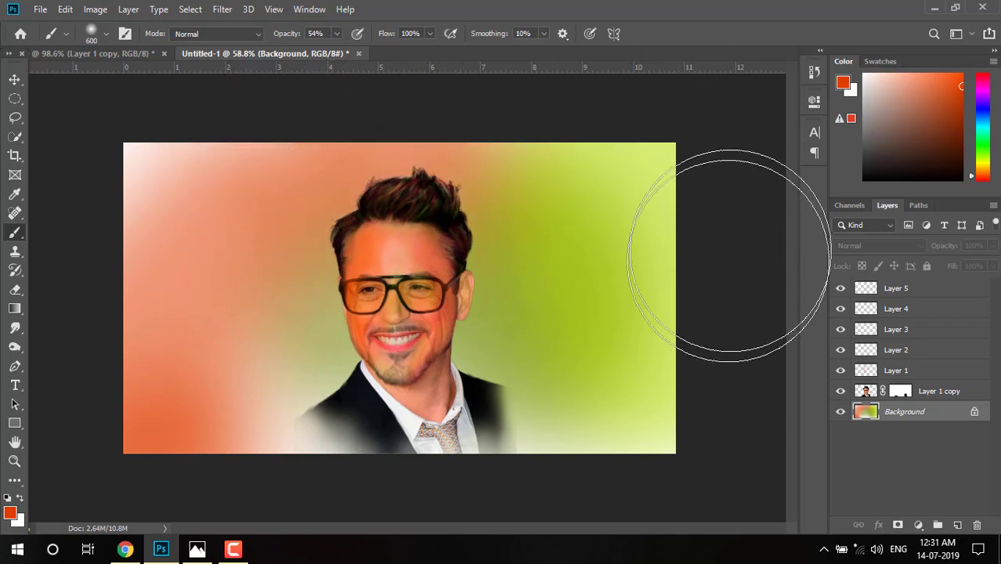
{"action": "left_click_drag", "start_coordinate": [963, 107], "coordinate": [959, 134]}
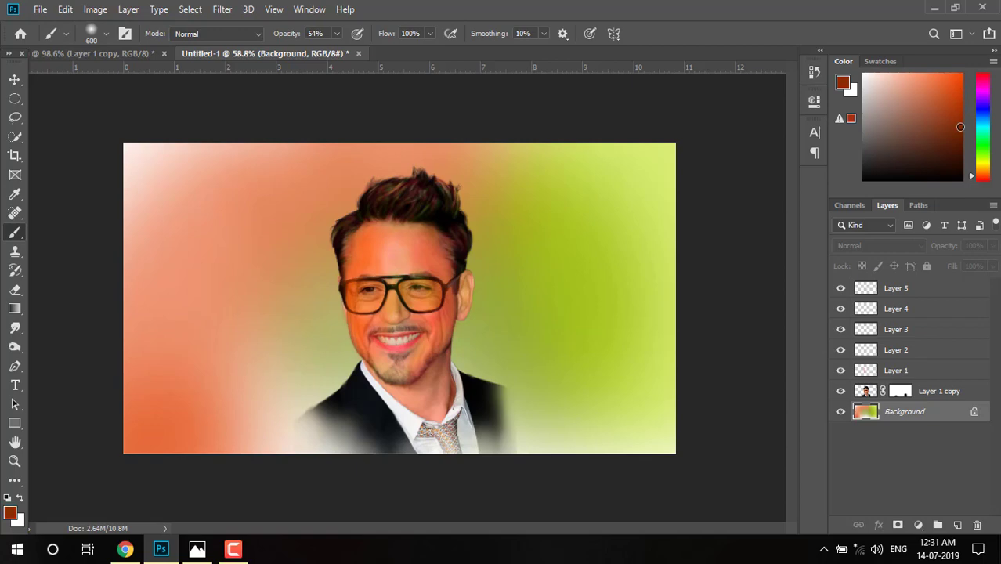
{"action": "mouse_move", "coordinate": [603, 329]}
{"action": "left_mouse_down"}
{"action": "mouse_move", "coordinate": [571, 469]}
{"action": "mouse_move", "coordinate": [302, 469]}
{"action": "mouse_move", "coordinate": [112, 435]}
{"action": "left_mouse_up"}
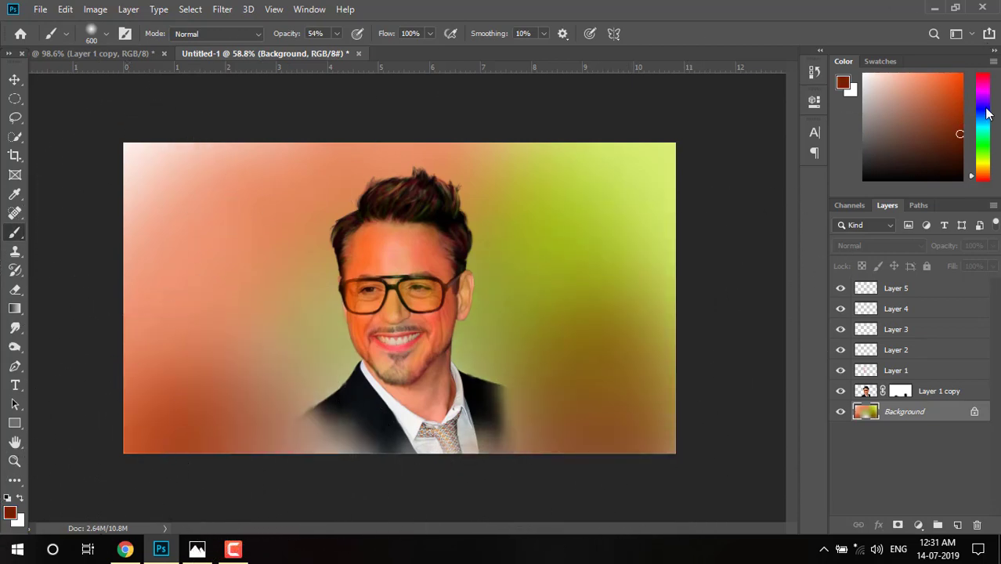
Try bright green and blue patches on the background, then undo them
{"action": "mouse_move", "coordinate": [987, 113]}
{"action": "left_mouse_down"}
{"action": "mouse_move", "coordinate": [982, 141]}
{"action": "mouse_move", "coordinate": [961, 79]}
{"action": "left_mouse_up"}
{"action": "mouse_move", "coordinate": [201, 190]}
{"action": "left_mouse_down"}
{"action": "mouse_move", "coordinate": [279, 273]}
{"action": "mouse_move", "coordinate": [168, 336]}
{"action": "mouse_move", "coordinate": [413, 190]}
{"action": "mouse_move", "coordinate": [558, 212]}
{"action": "mouse_move", "coordinate": [313, 79]}
{"action": "mouse_move", "coordinate": [503, 246]}
{"action": "mouse_move", "coordinate": [642, 466]}
{"action": "mouse_move", "coordinate": [509, 540]}
{"action": "mouse_move", "coordinate": [191, 482]}
{"action": "mouse_move", "coordinate": [36, 549]}
{"action": "left_mouse_up"}
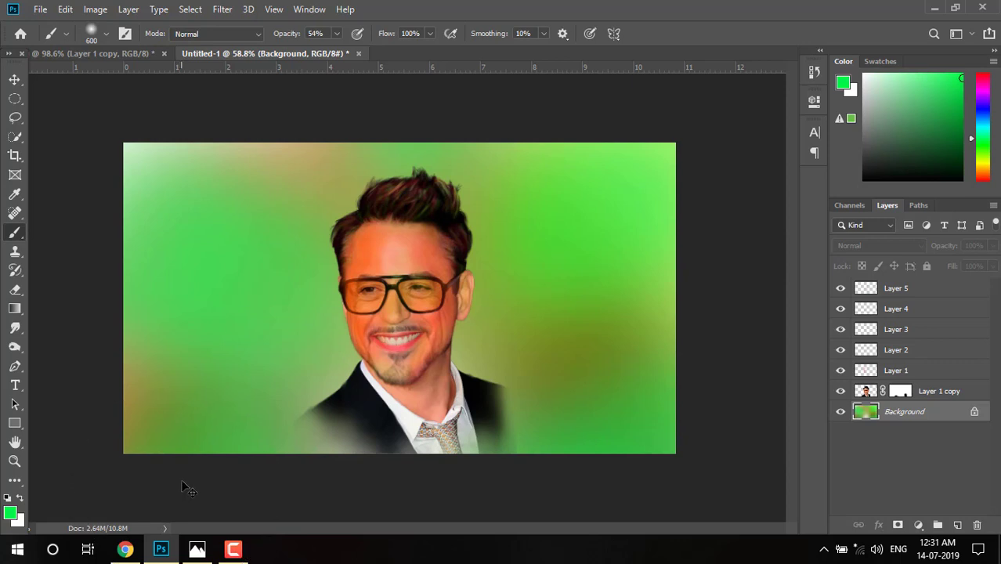
{"action": "key", "text": "ctrl+z"}
{"action": "key", "text": "ctrl+z"}
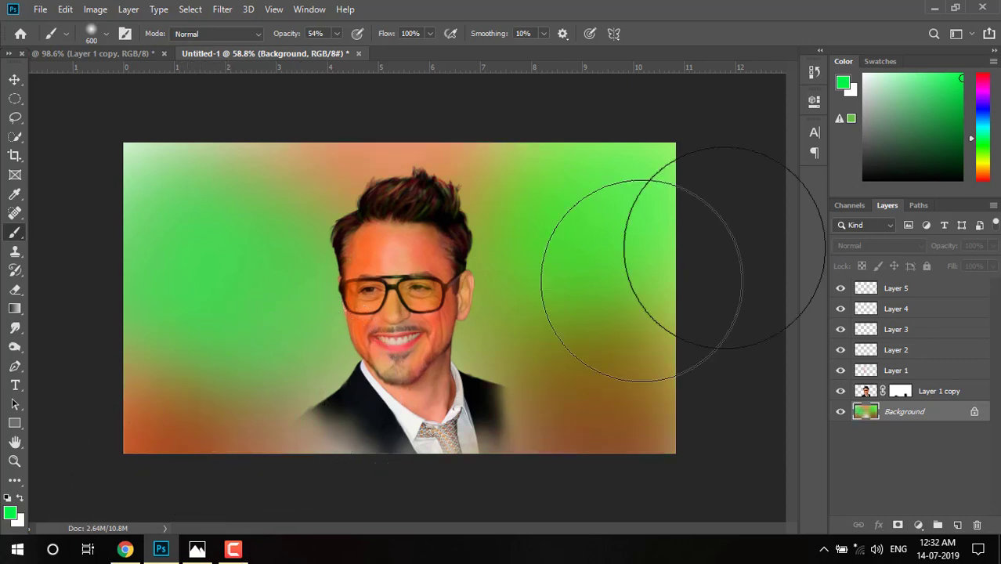
{"action": "left_click", "coordinate": [984, 114]}
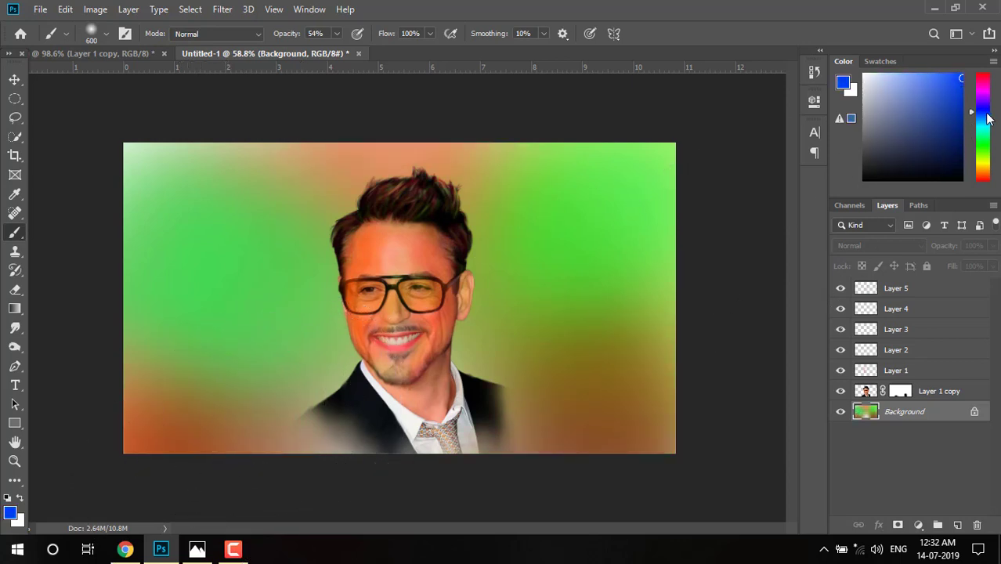
{"action": "left_click_drag", "start_coordinate": [627, 329], "coordinate": [670, 330]}
{"action": "left_click_drag", "start_coordinate": [335, 436], "coordinate": [167, 470]}
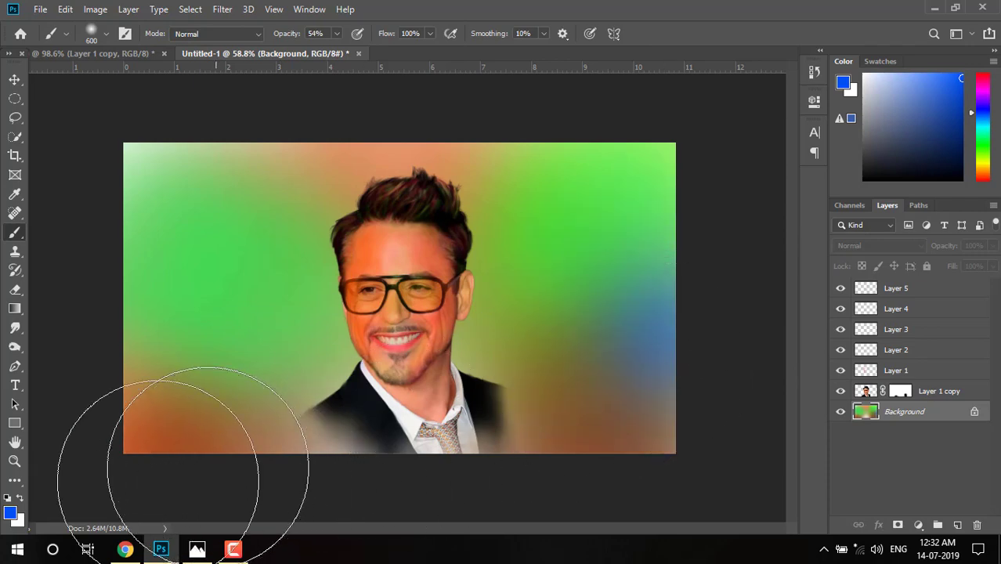
{"action": "left_click", "coordinate": [97, 226]}
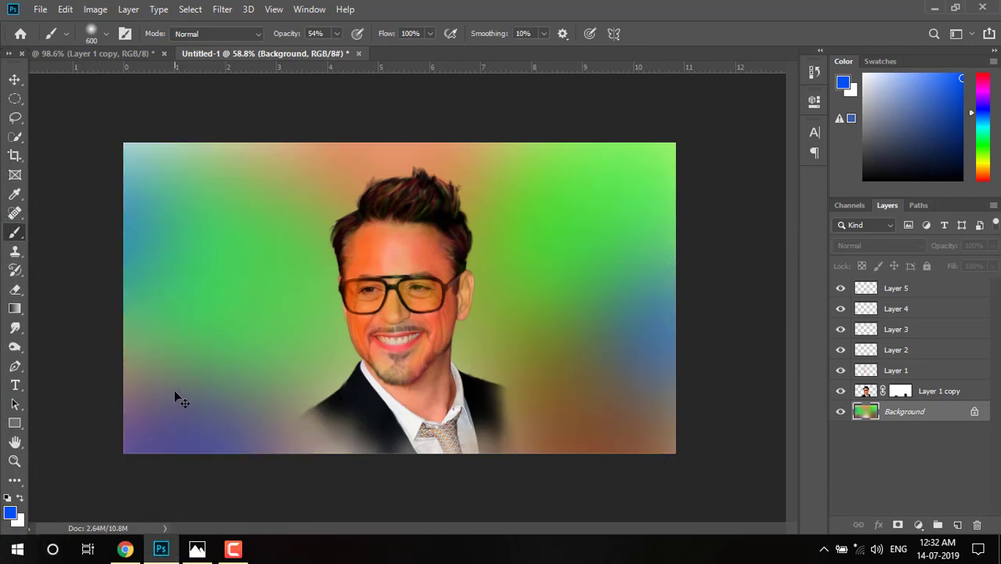
{"action": "key", "text": "ctrl+z"}
{"action": "key", "text": "ctrl+z"}
{"action": "key", "text": "ctrl+z"}
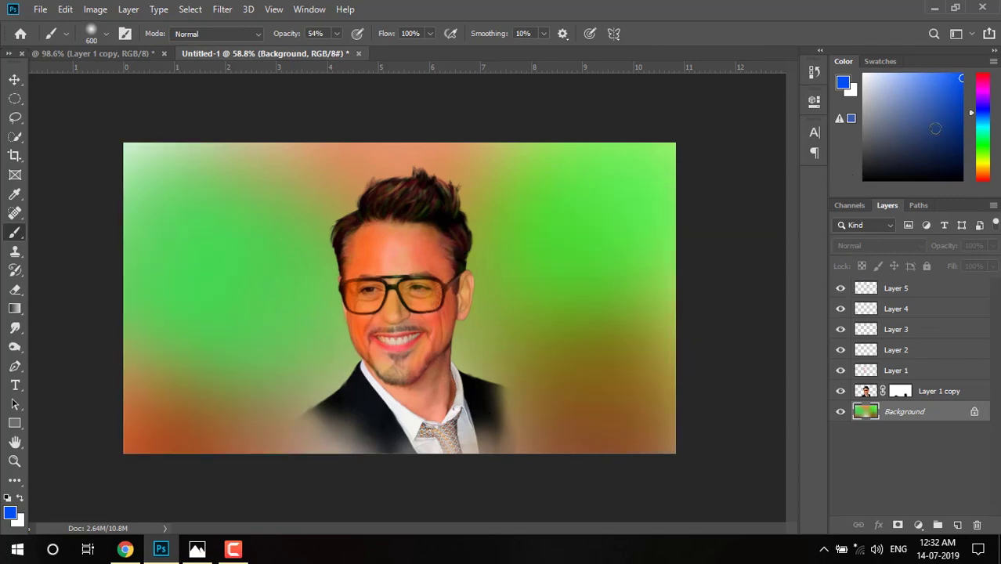
{"action": "left_click", "coordinate": [920, 73]}
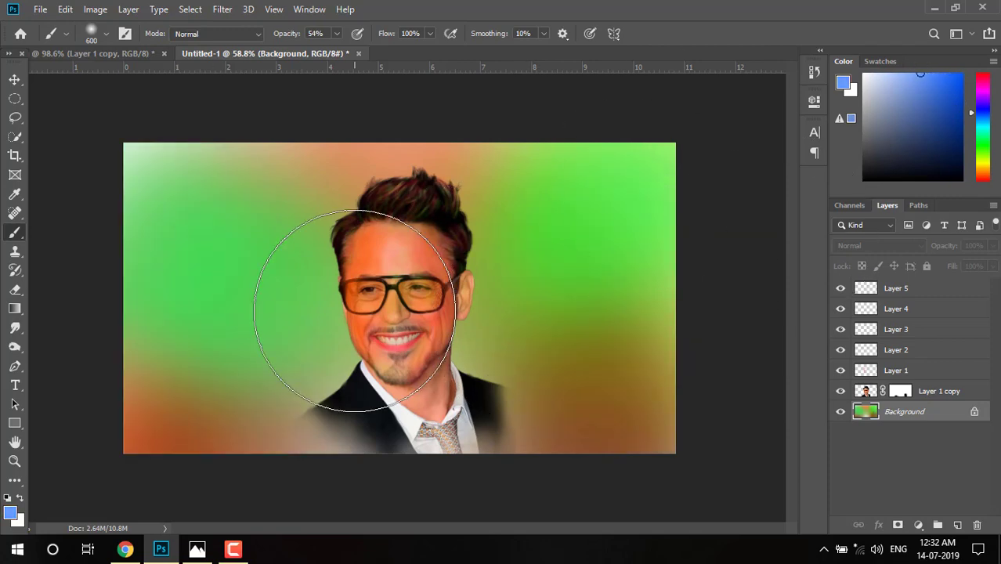
{"action": "key", "text": "bracketright"}
{"action": "key", "text": "bracketright"}
{"action": "key", "text": "bracketright"}
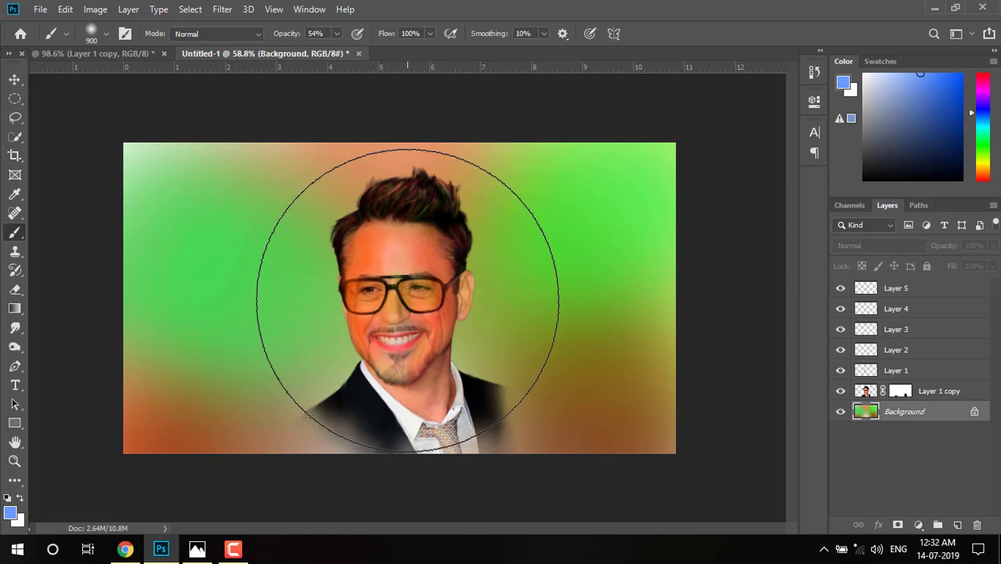
{"action": "key", "text": "bracketleft"}
{"action": "key", "text": "bracketleft"}
{"action": "left_click", "coordinate": [408, 300]}
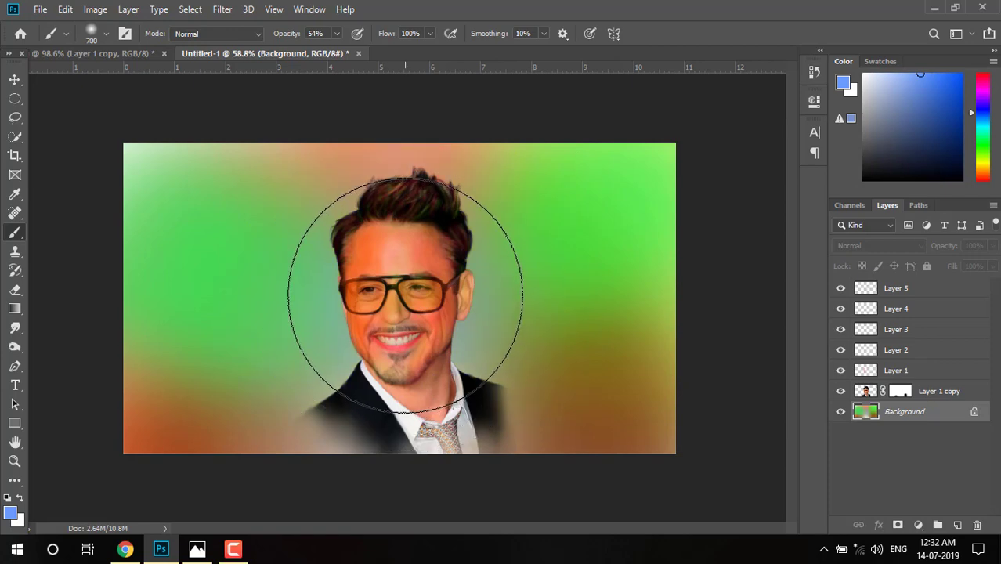
{"action": "key", "text": "bracketright"}
{"action": "key", "text": "bracketright"}
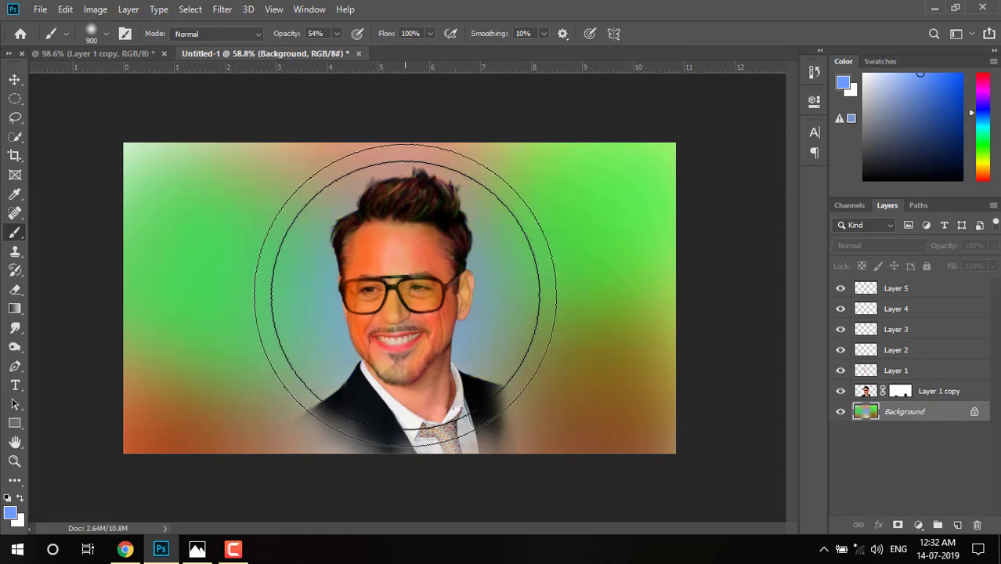
{"action": "left_click", "coordinate": [14, 79]}
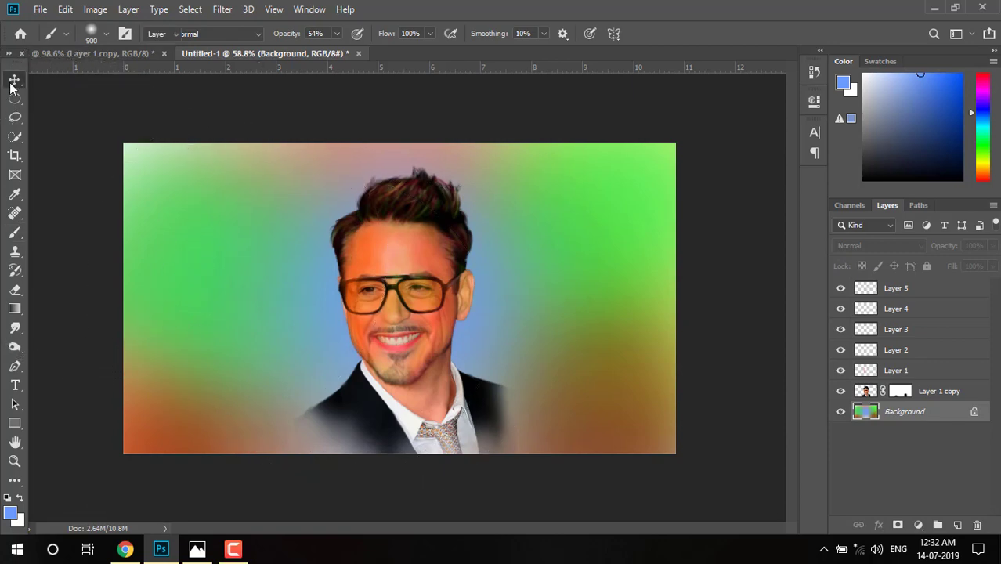
{"action": "key", "text": "ctrl+plus"}
{"action": "key", "text": "ctrl+0"}
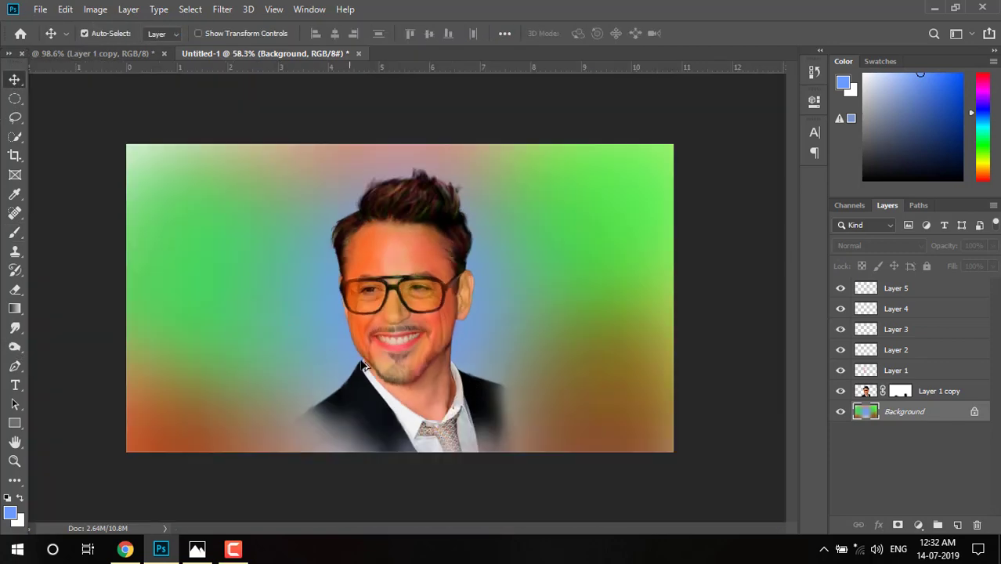
{"action": "scroll", "coordinate": [362, 367], "scroll_direction": "down", "scroll_amount": 1}
{"action": "scroll", "coordinate": [381, 357], "scroll_direction": "up", "scroll_amount": 3}
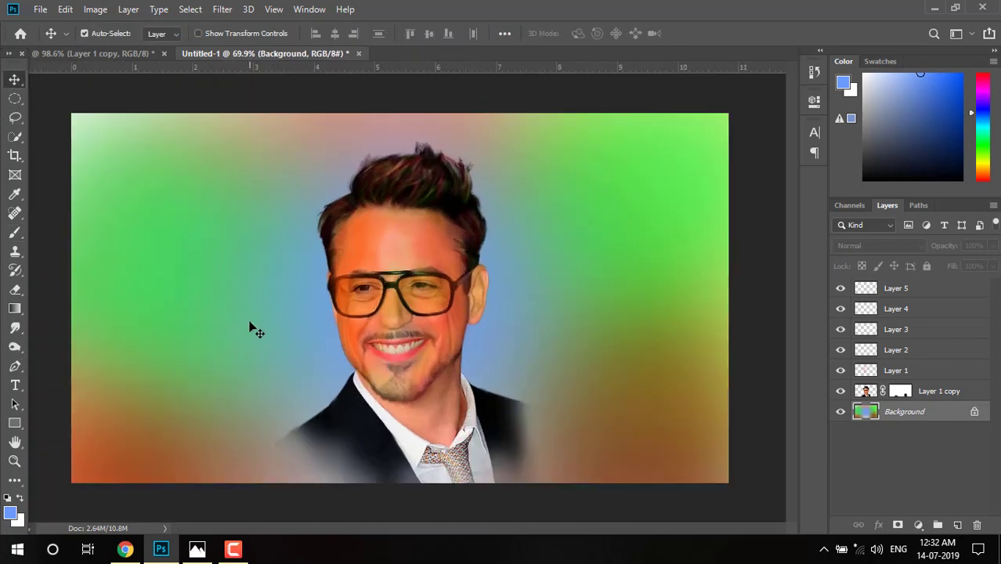
{"action": "scroll", "coordinate": [252, 328], "scroll_direction": "up", "scroll_amount": 1}
{"action": "scroll", "coordinate": [273, 327], "scroll_direction": "down", "scroll_amount": 1}
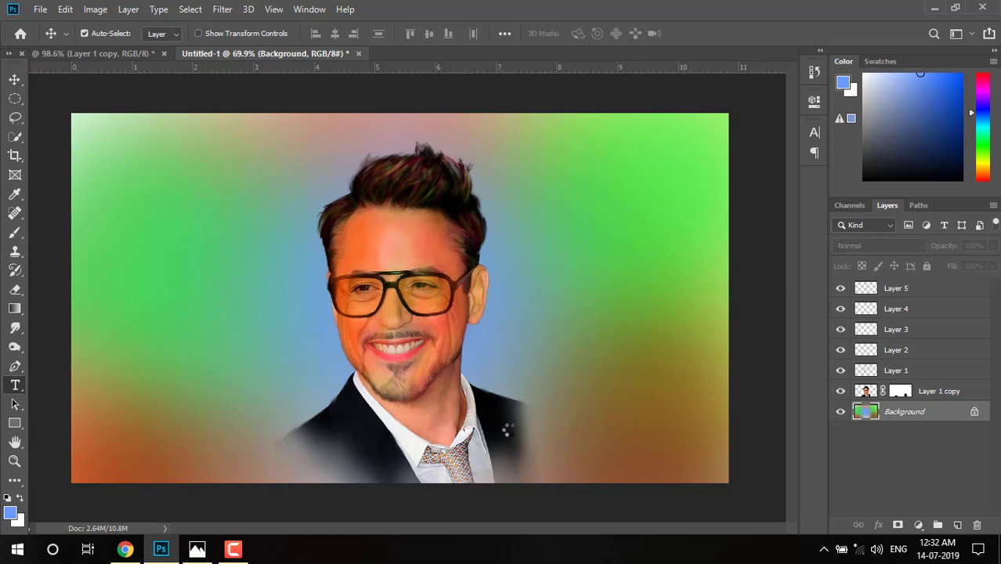
Add an RDJ text layer near the right shoulder in Banana Yeti ExtraBold, with Character settings open
{"action": "left_click", "coordinate": [15, 384]}
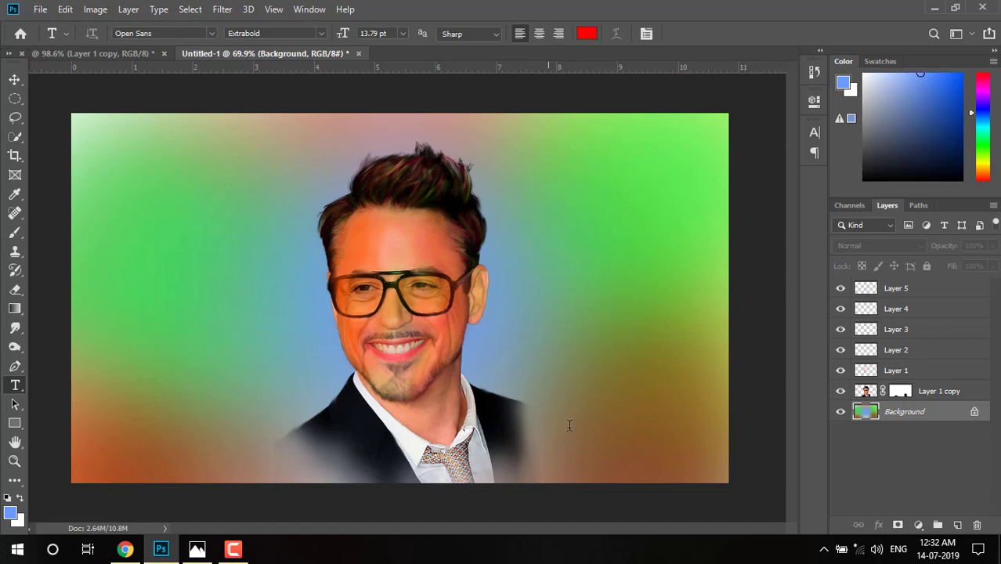
{"action": "left_click", "coordinate": [548, 421]}
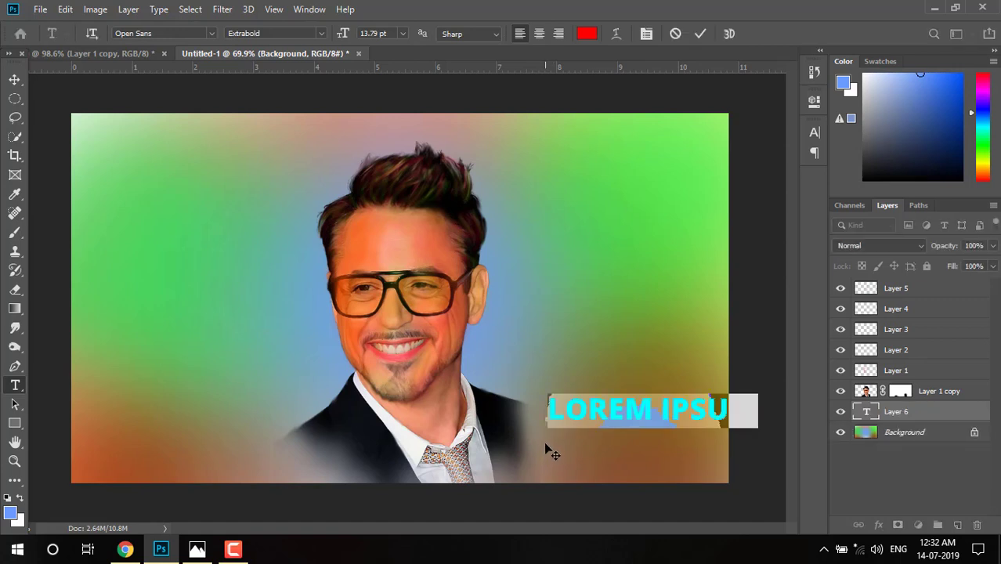
{"action": "type", "text": "RDJ"}
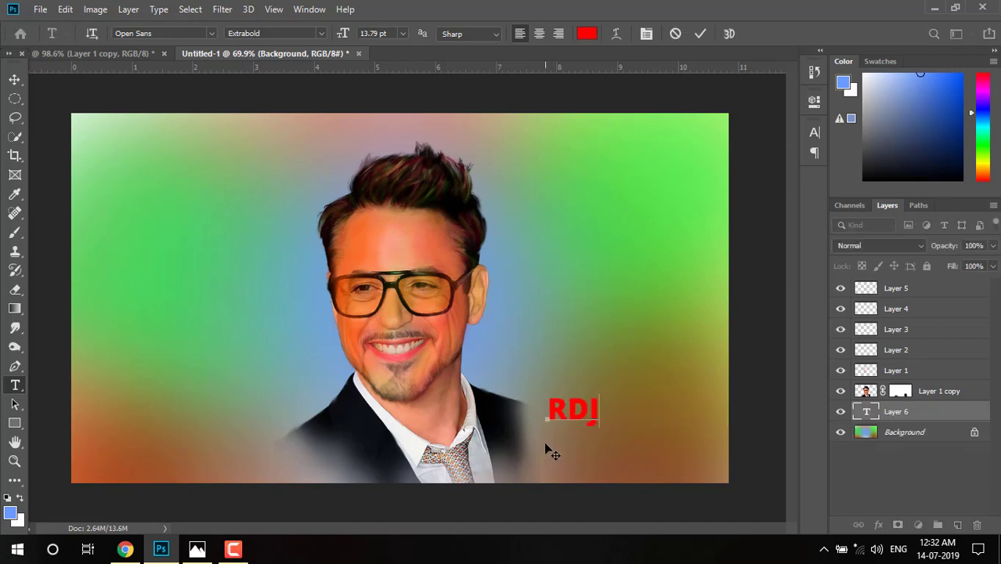
{"action": "key", "text": "ctrl+a"}
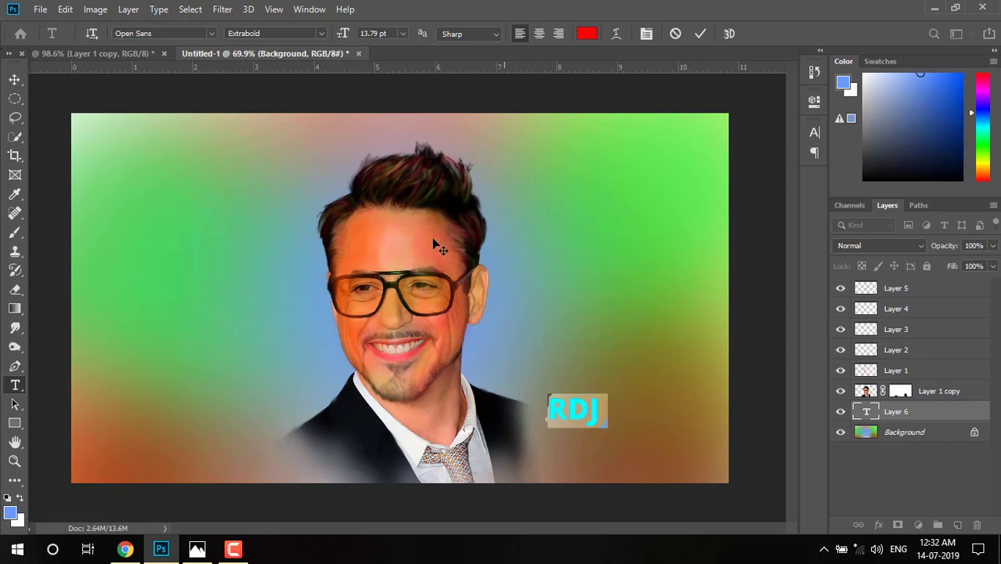
{"action": "left_click", "coordinate": [210, 34]}
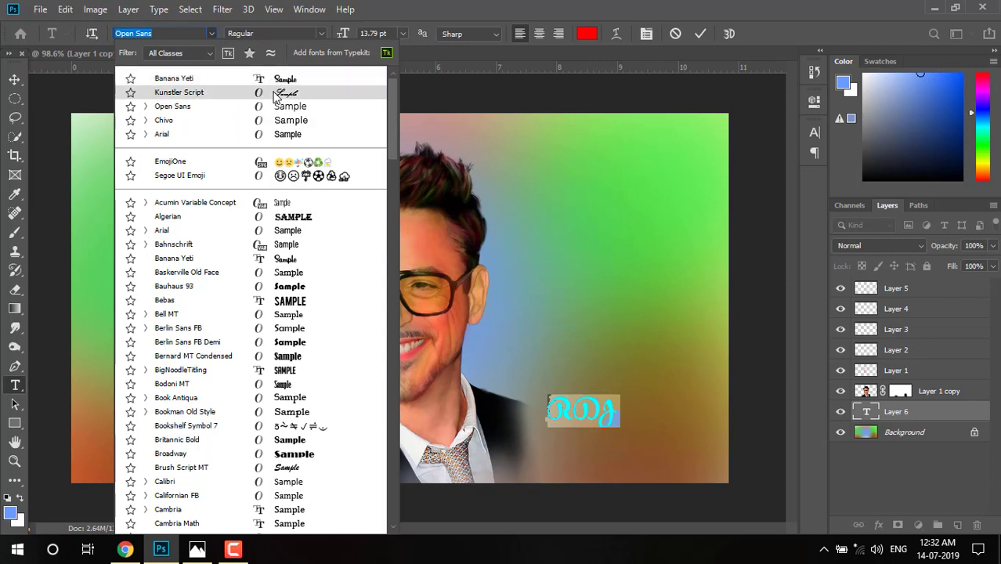
{"action": "left_click", "coordinate": [278, 82]}
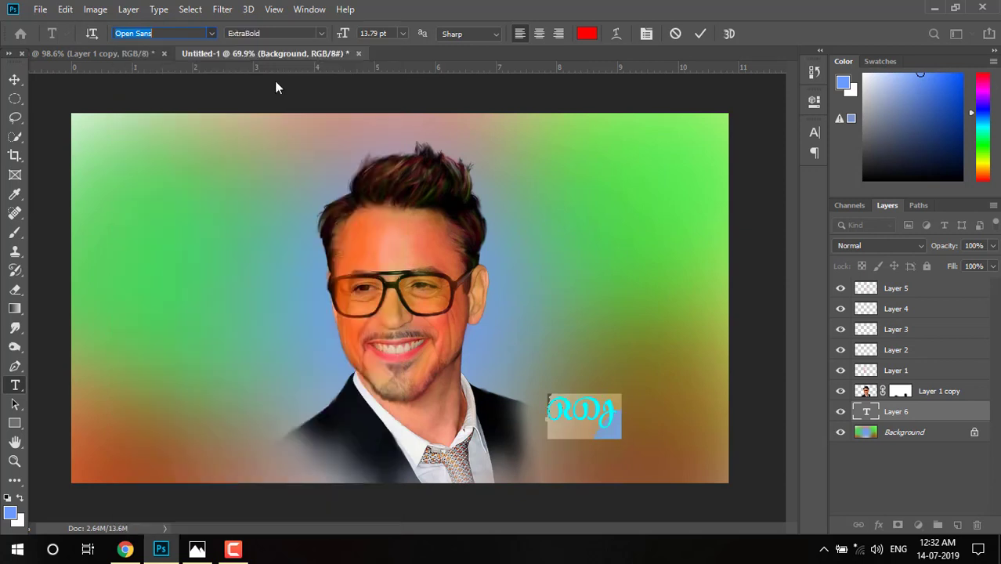
{"action": "left_click", "coordinate": [603, 425]}
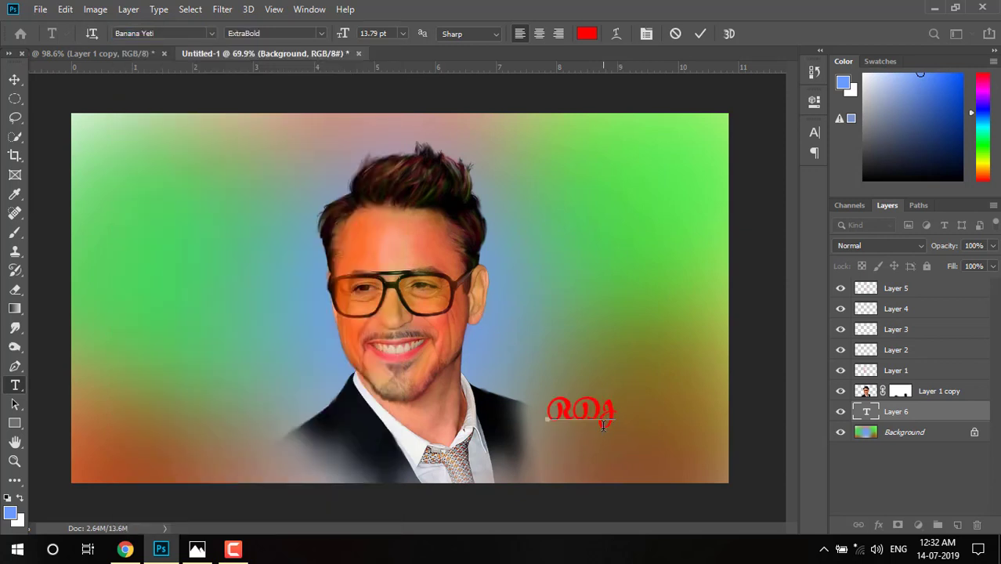
{"action": "key", "text": "BackSpace"}
{"action": "key", "text": "BackSpace"}
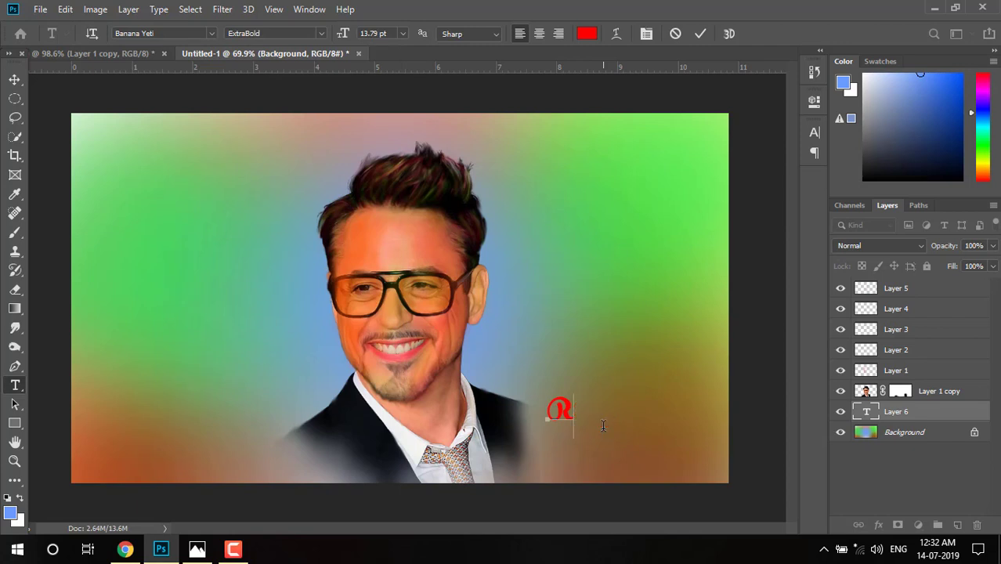
{"action": "type", "text": "DJ"}
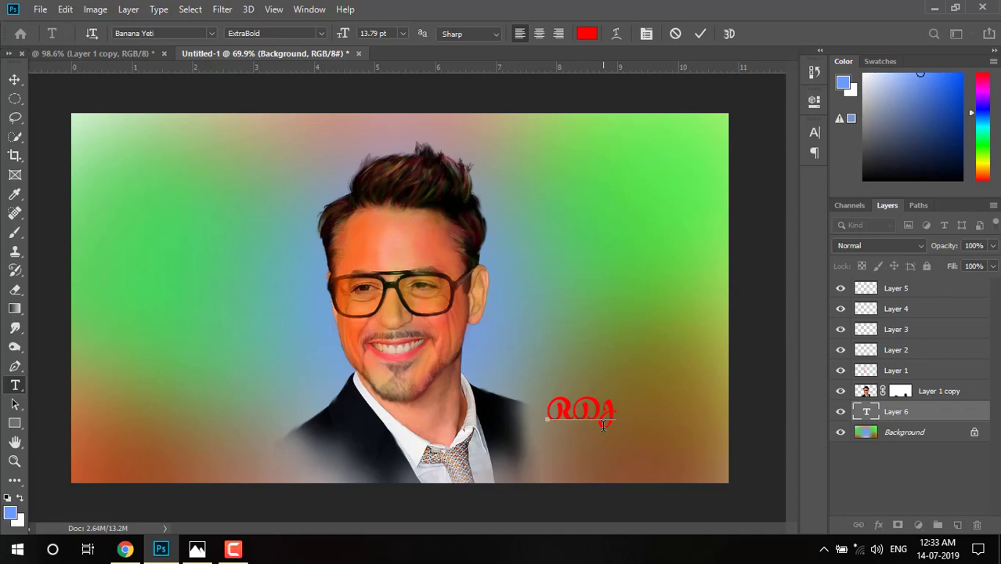
{"action": "key", "text": "ctrl+a"}
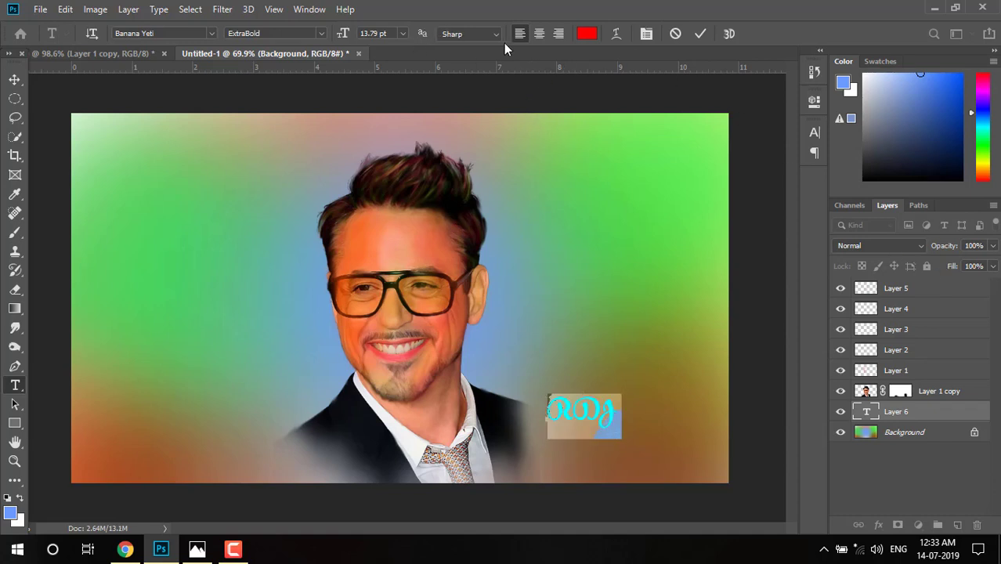
{"action": "left_click", "coordinate": [645, 33]}
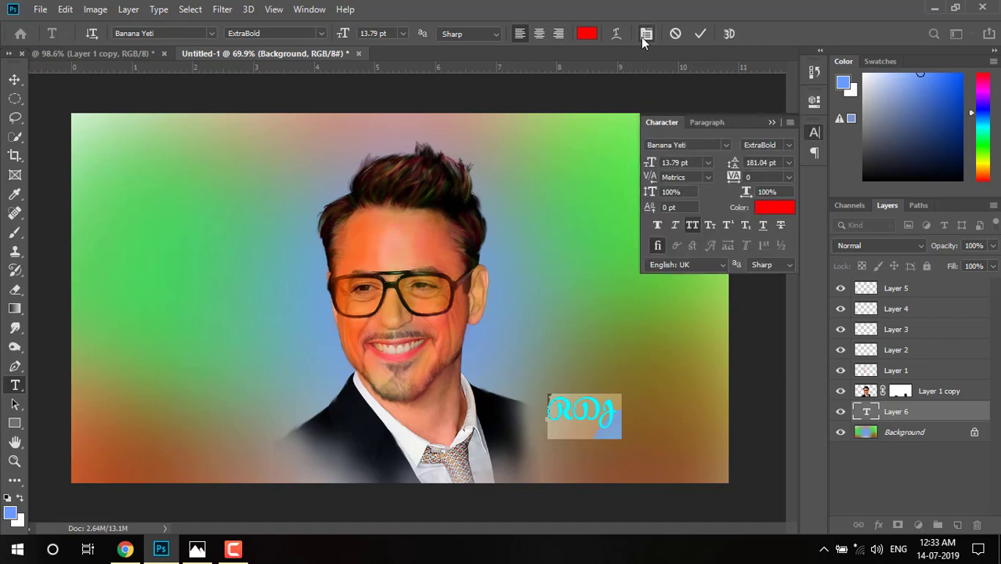
Turn off All Caps and extend the caption to read 'Rdj By'
{"action": "key", "text": "ctrl+shift+k"}
{"action": "left_click", "coordinate": [597, 417]}
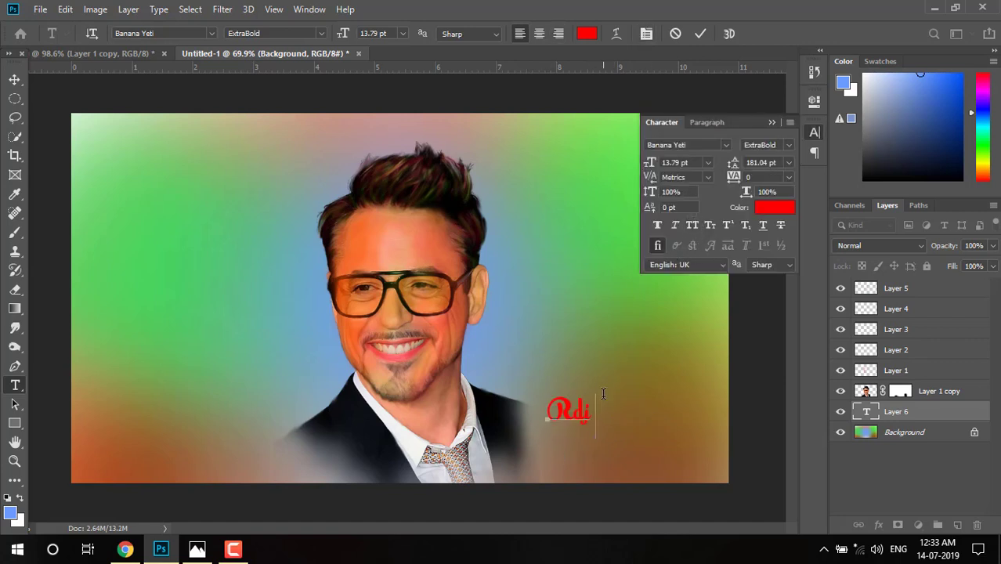
{"action": "type", "text": "By"}
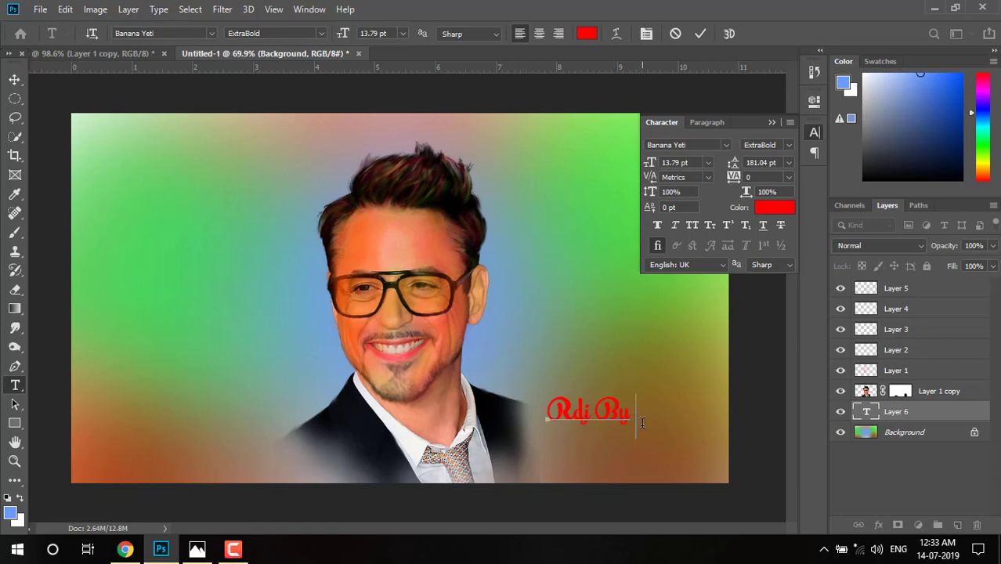
{"action": "left_click_drag", "start_coordinate": [623, 413], "coordinate": [526, 422]}
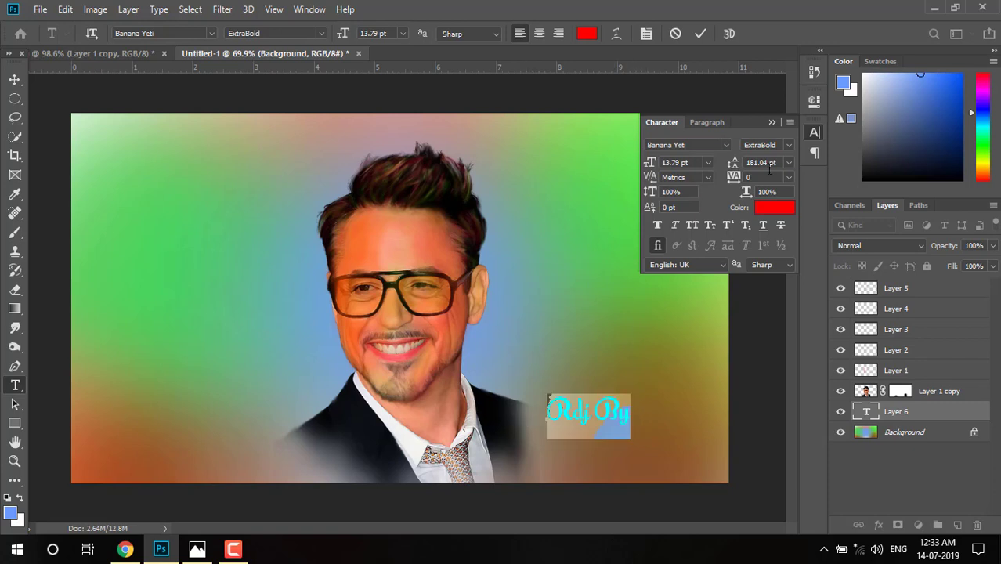
Make the caption white (#ffffff) at 17 pt and move it up and right
{"action": "left_click", "coordinate": [780, 207]}
{"action": "type", "text": "ffffff"}
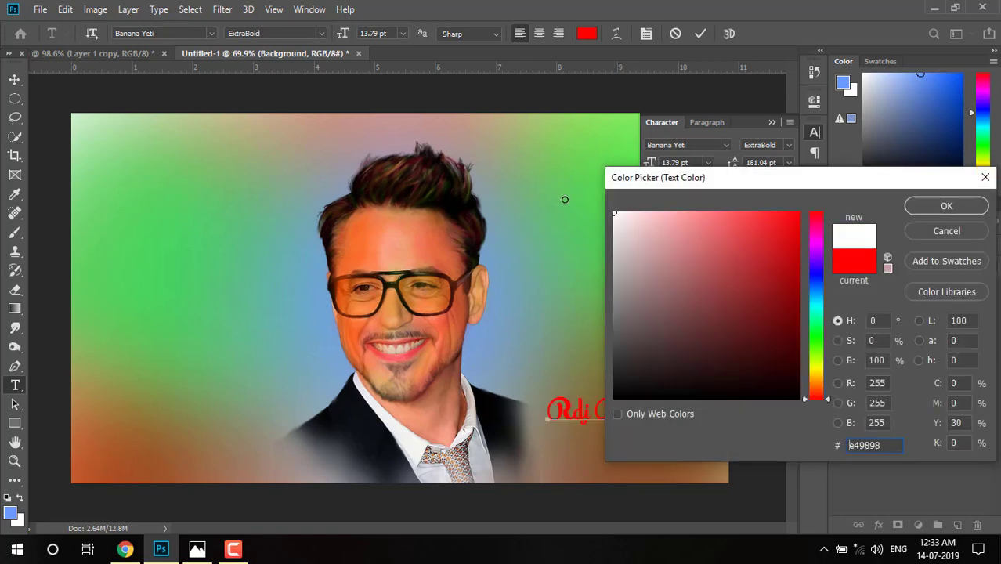
{"action": "left_click", "coordinate": [970, 208]}
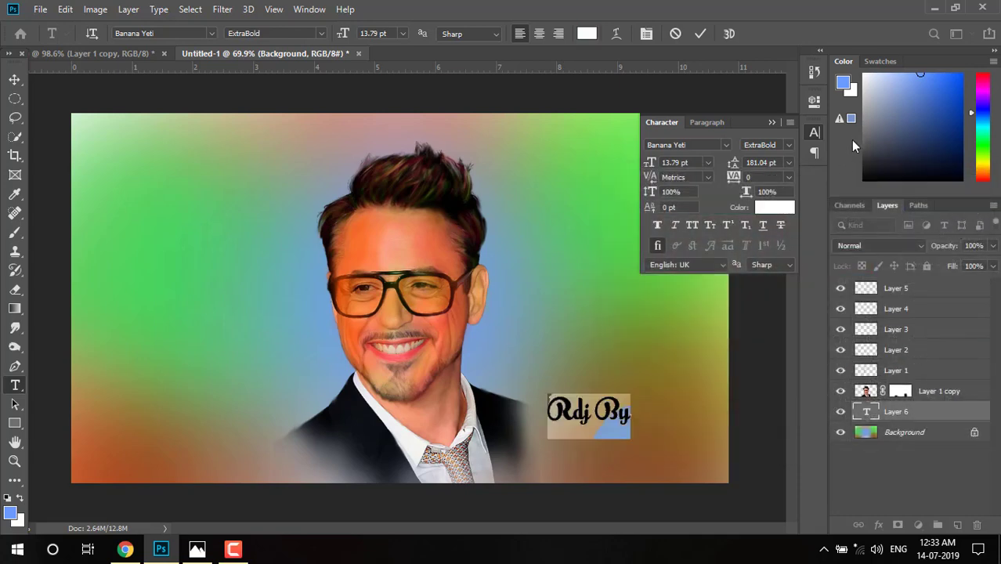
{"action": "left_click", "coordinate": [815, 133]}
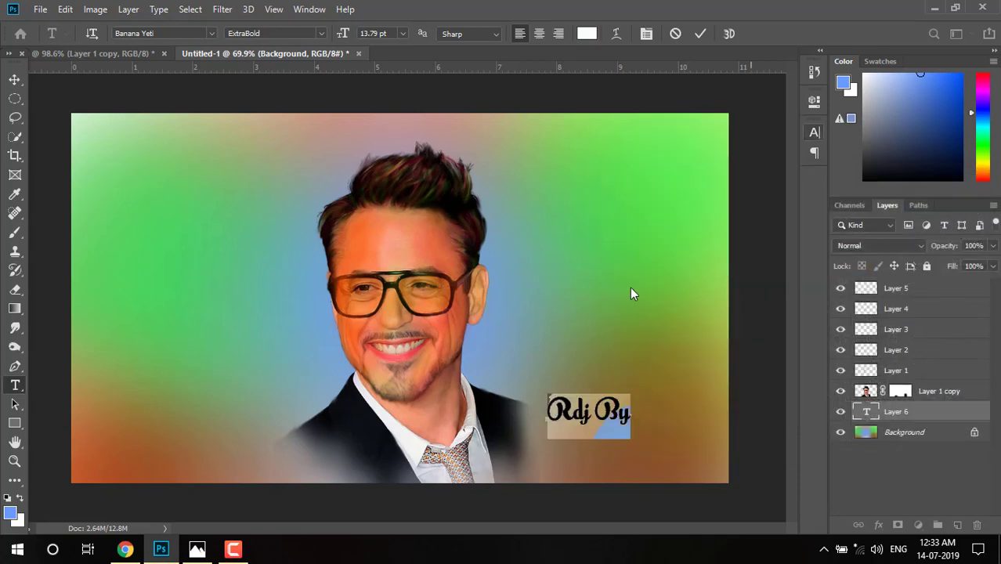
{"action": "left_click", "coordinate": [373, 32]}
{"action": "type", "text": "17"}
{"action": "key", "text": "Return"}
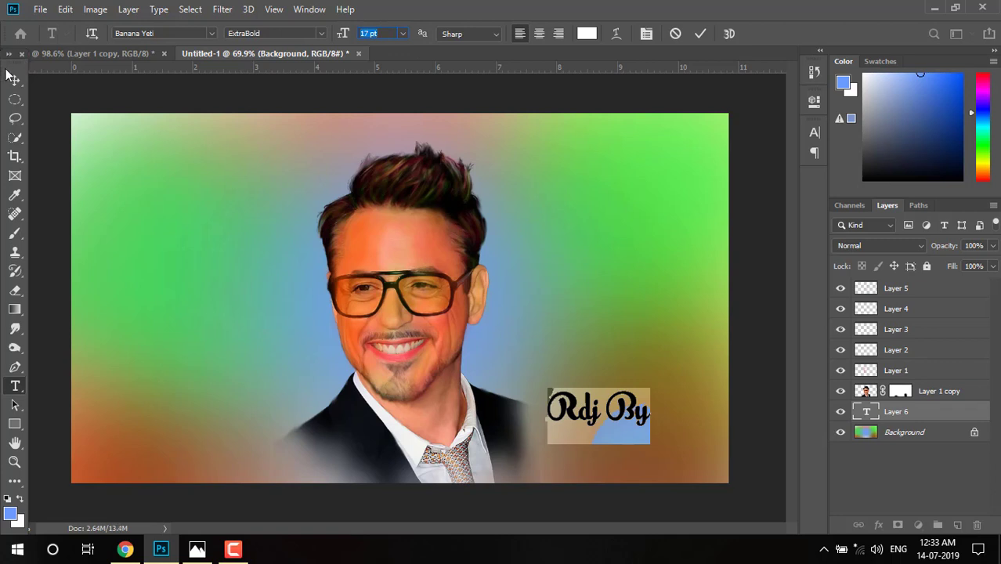
{"action": "left_click", "coordinate": [12, 76]}
{"action": "mouse_move", "coordinate": [612, 430]}
{"action": "left_mouse_down"}
{"action": "mouse_move", "coordinate": [639, 417]}
{"action": "mouse_move", "coordinate": [647, 424]}
{"action": "left_mouse_up"}
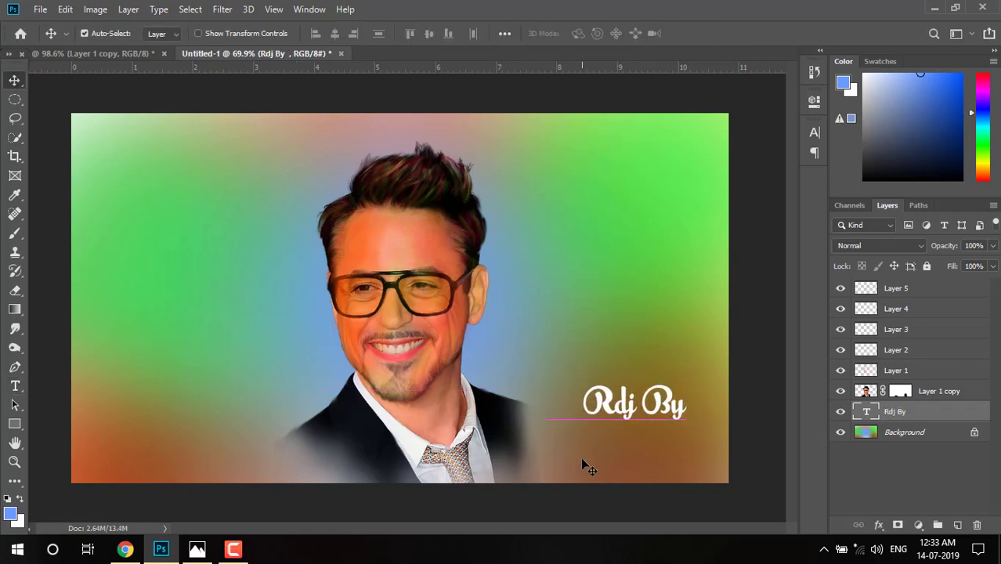
{"action": "left_click", "coordinate": [15, 424]}
Draw a thin white-filled line shape beneath 'Rdj By'
{"action": "scroll", "coordinate": [622, 420], "scroll_direction": "up", "scroll_amount": 5}
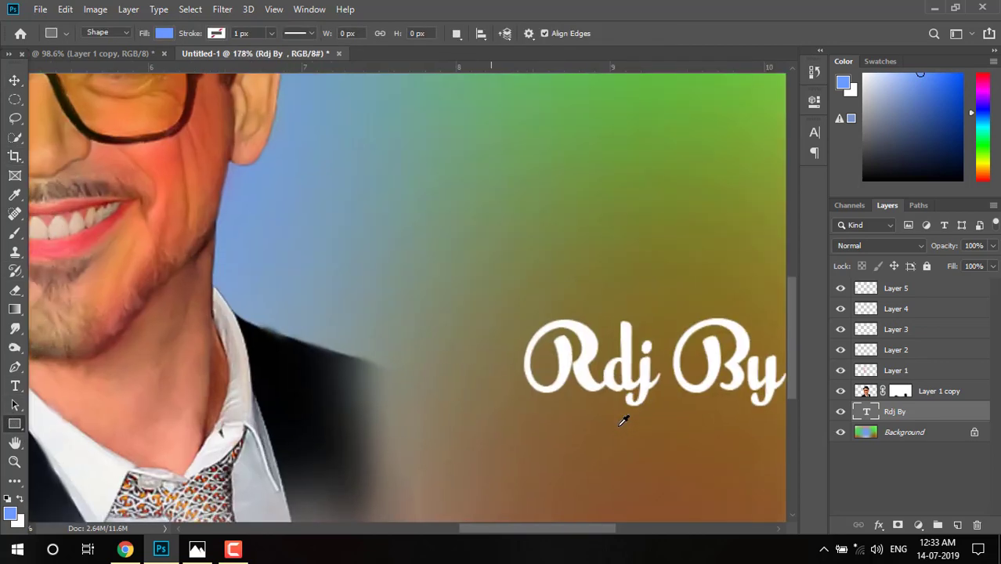
{"action": "scroll", "coordinate": [623, 421], "scroll_direction": "up", "scroll_amount": 1}
{"action": "left_click_drag", "start_coordinate": [621, 415], "coordinate": [398, 375]}
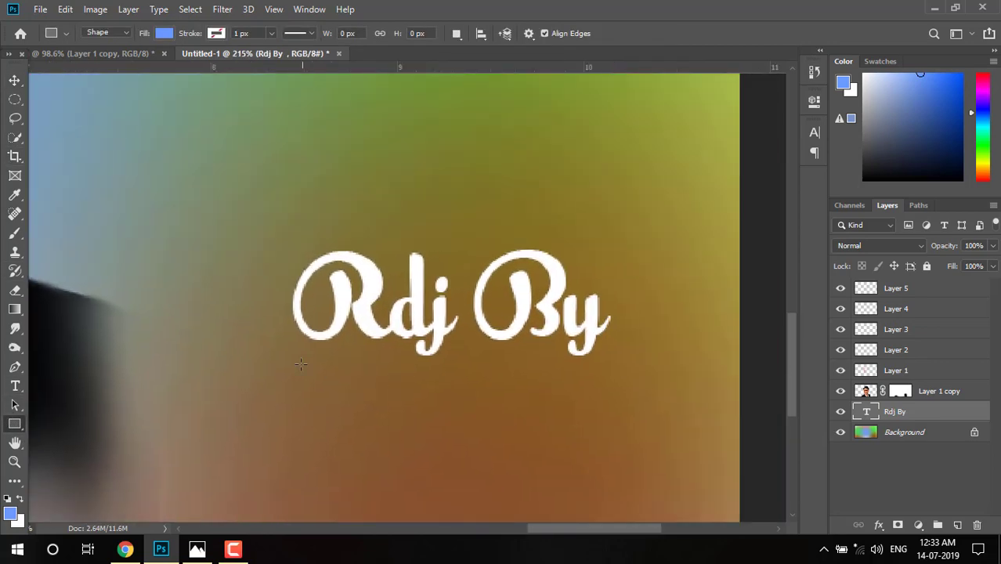
{"action": "left_click_drag", "start_coordinate": [300, 364], "coordinate": [687, 364]}
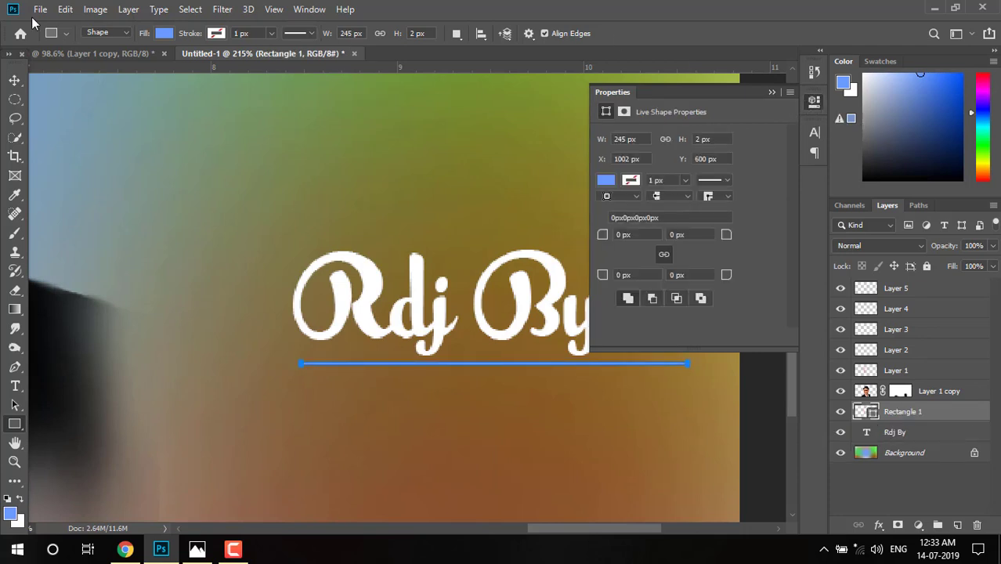
{"action": "left_click", "coordinate": [606, 180]}
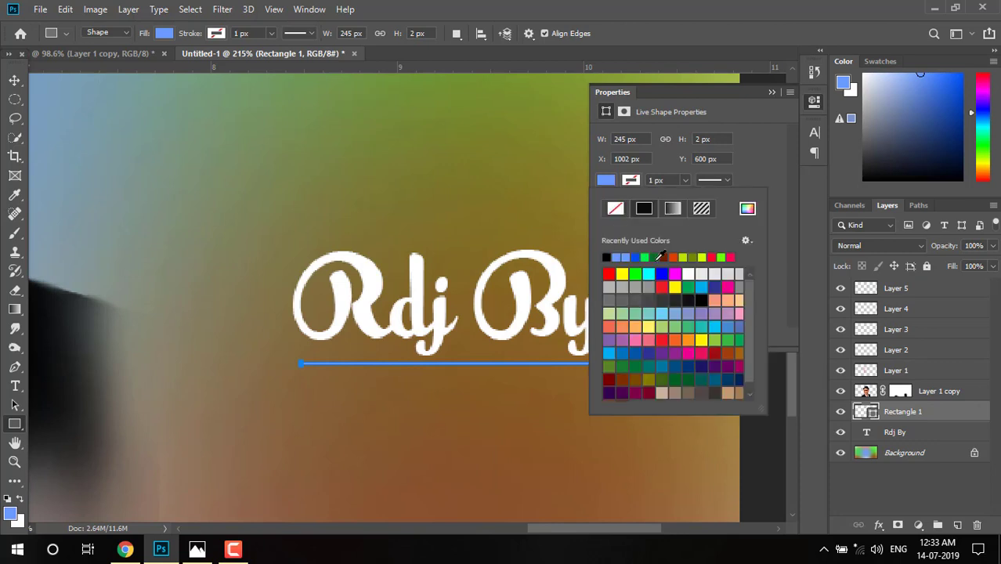
{"action": "left_click", "coordinate": [688, 274]}
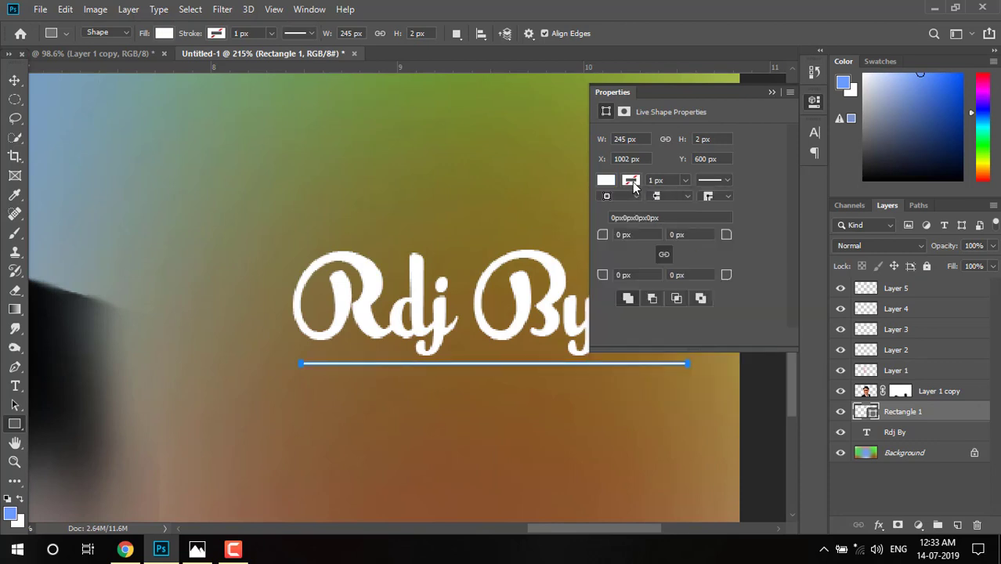
{"action": "left_click", "coordinate": [607, 180]}
{"action": "left_click", "coordinate": [791, 276]}
{"action": "left_click", "coordinate": [818, 101]}
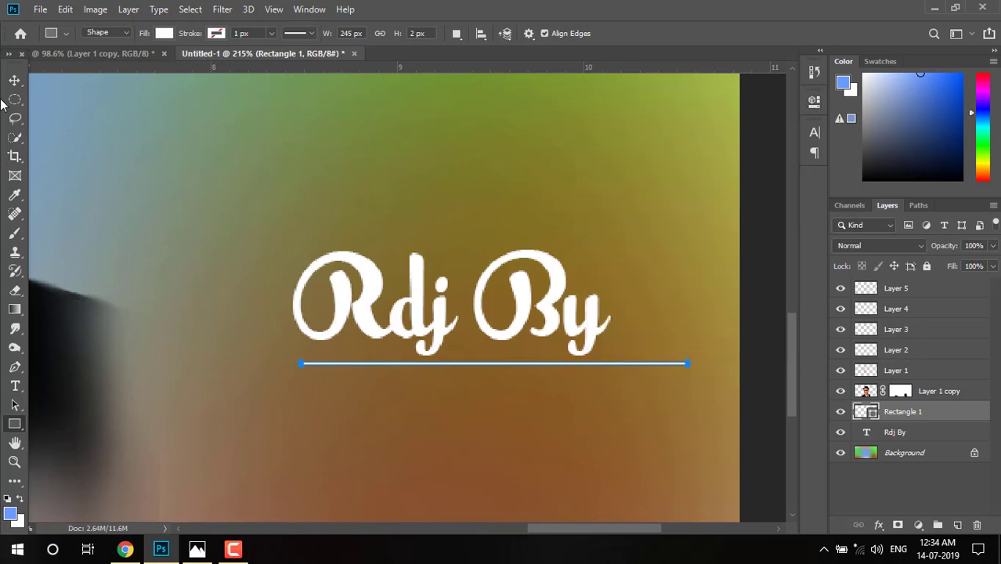
Shift the underline left beneath the text and zoom out to the whole image
{"action": "left_click", "coordinate": [14, 79]}
{"action": "left_click_drag", "start_coordinate": [514, 365], "coordinate": [483, 365]}
{"action": "scroll", "coordinate": [487, 364], "scroll_direction": "down", "scroll_amount": 5}
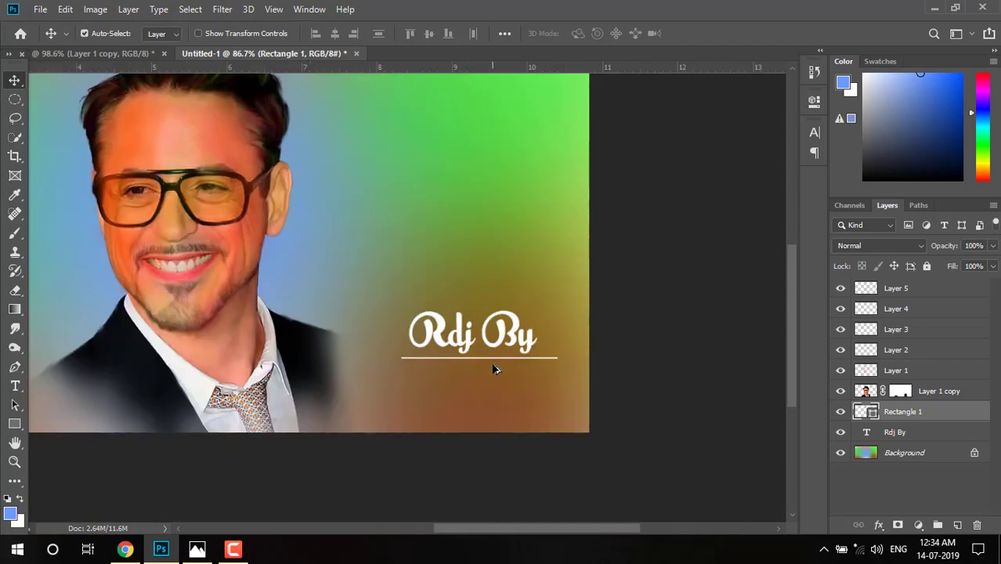
{"action": "scroll", "coordinate": [493, 369], "scroll_direction": "down", "scroll_amount": 2}
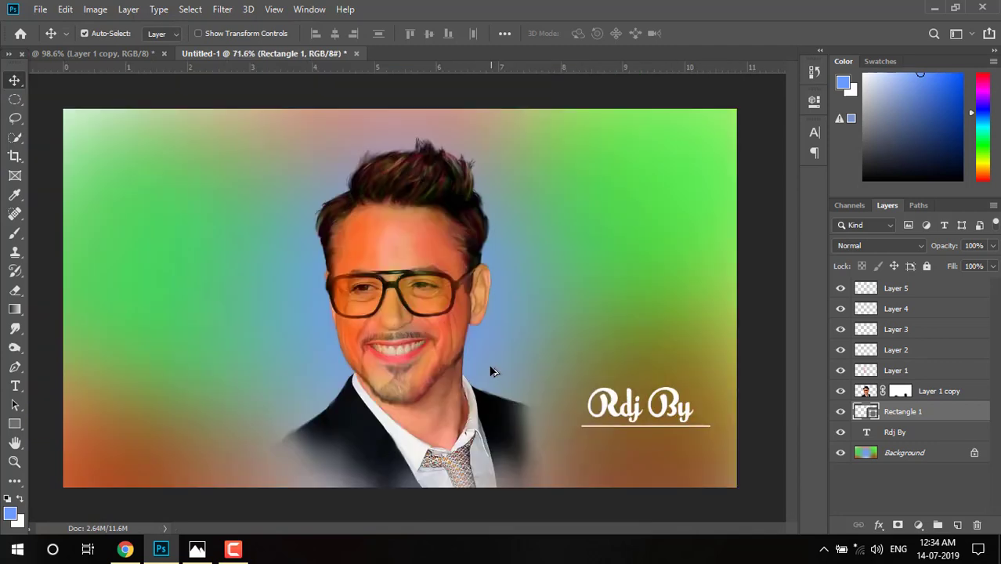
Add a 'Dip Santra' text layer below the underline, shrunk to 10 pt
{"action": "left_click", "coordinate": [14, 386]}
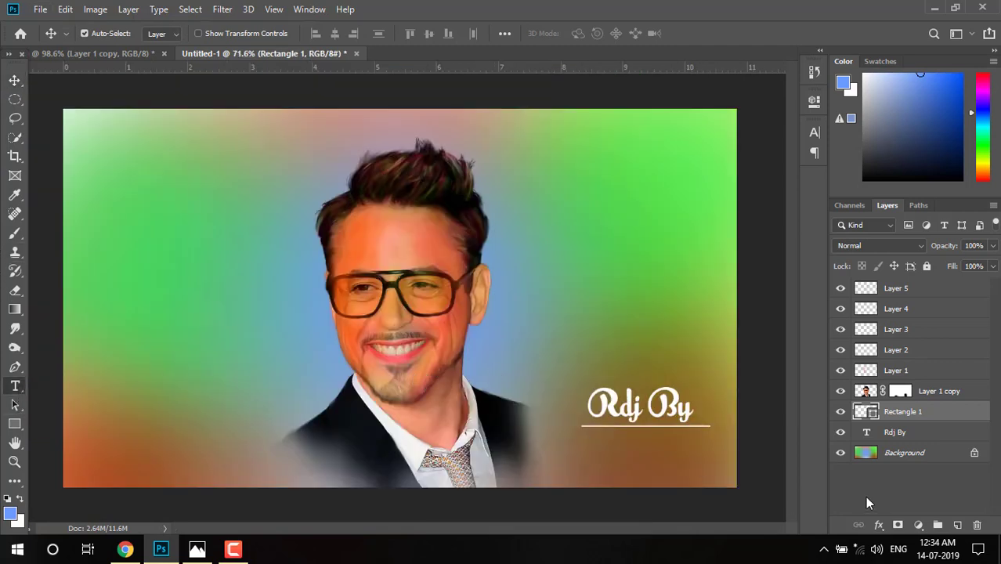
{"action": "left_click", "coordinate": [601, 453]}
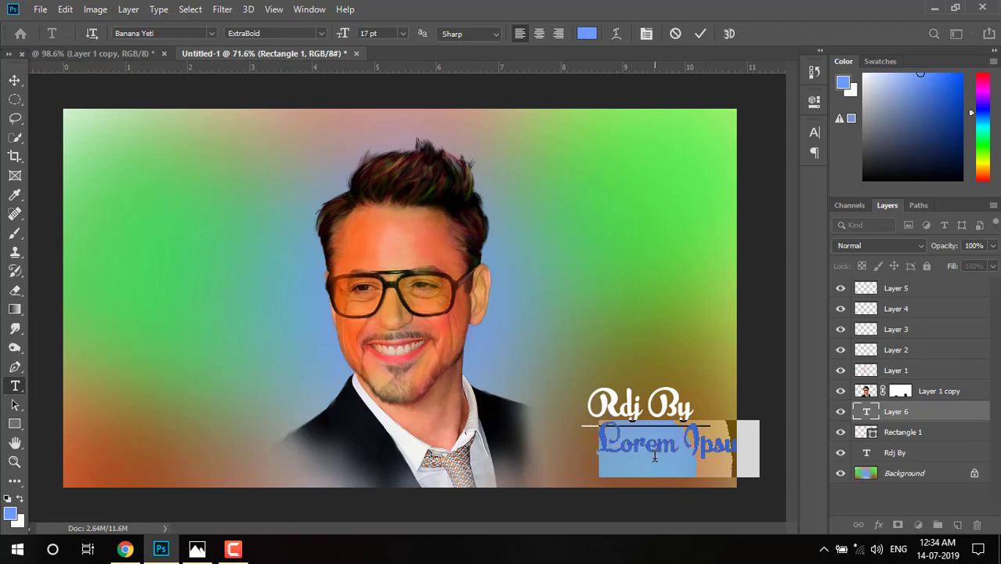
{"action": "type", "text": "Dip"}
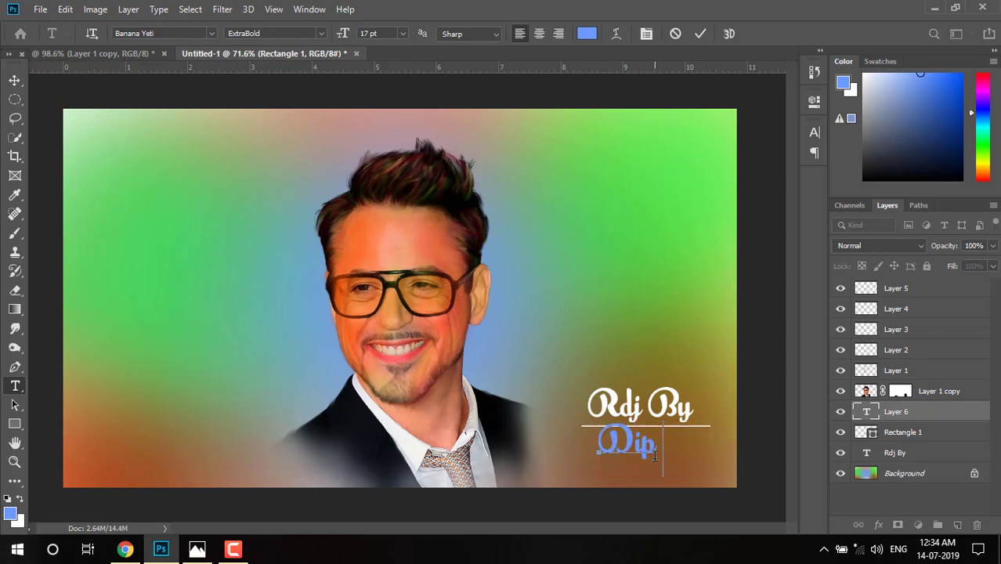
{"action": "type", "text": " Sant"}
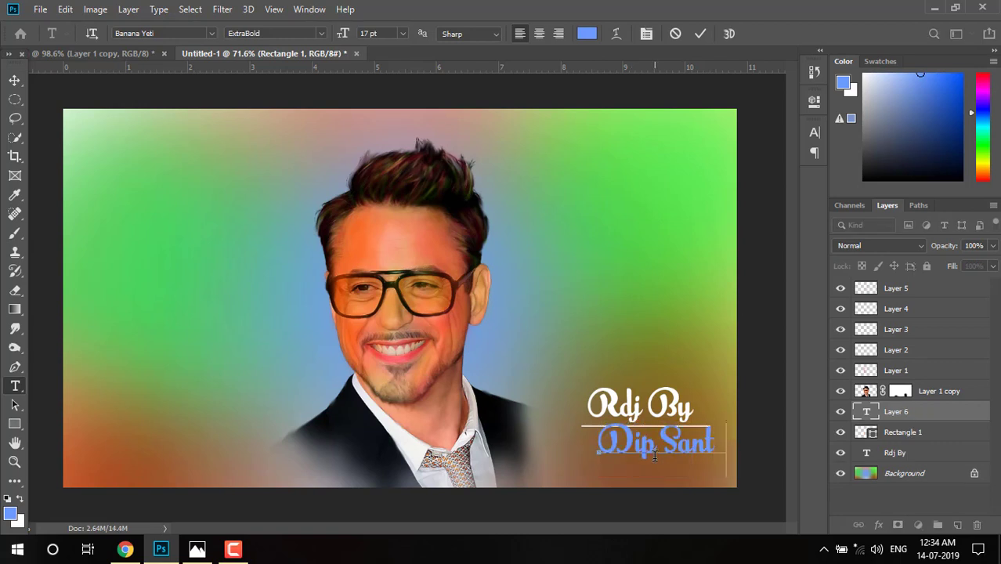
{"action": "type", "text": "ra"}
{"action": "key", "text": "ctrl+a"}
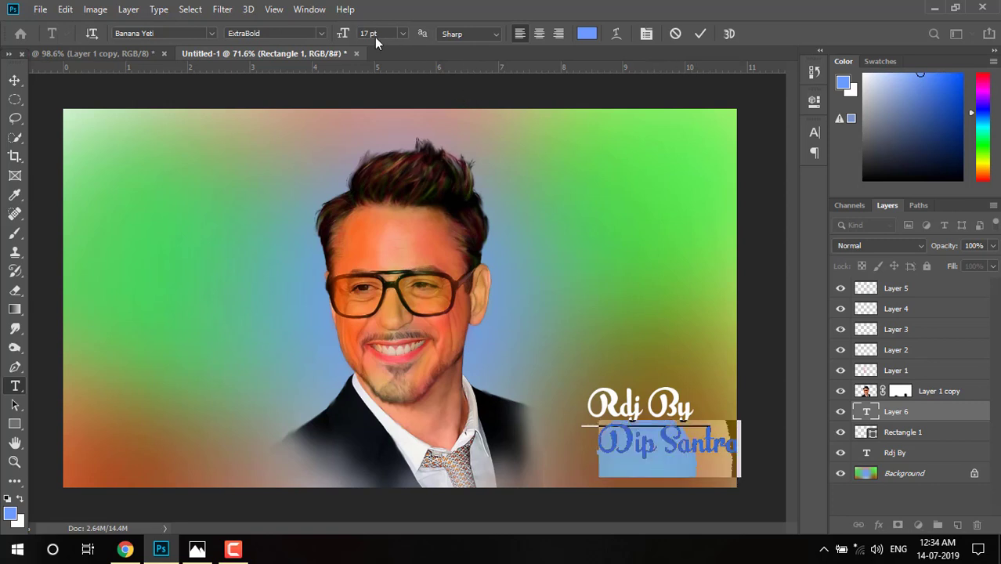
{"action": "key", "text": "Down"}
{"action": "key", "text": "Down"}
{"action": "key", "text": "Down"}
{"action": "key", "text": "Down"}
{"action": "key", "text": "Down"}
{"action": "key", "text": "Down"}
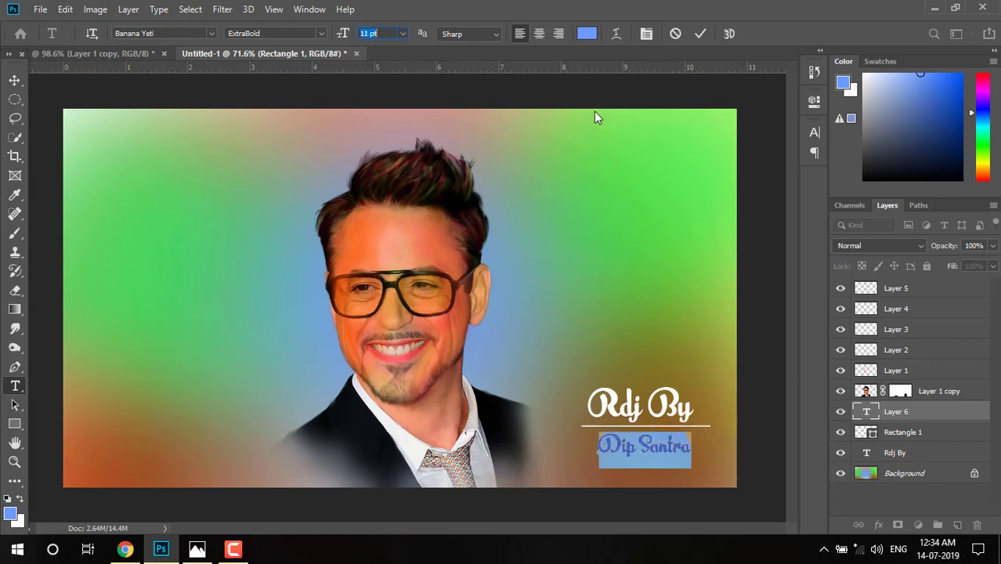
{"action": "key", "text": "Down"}
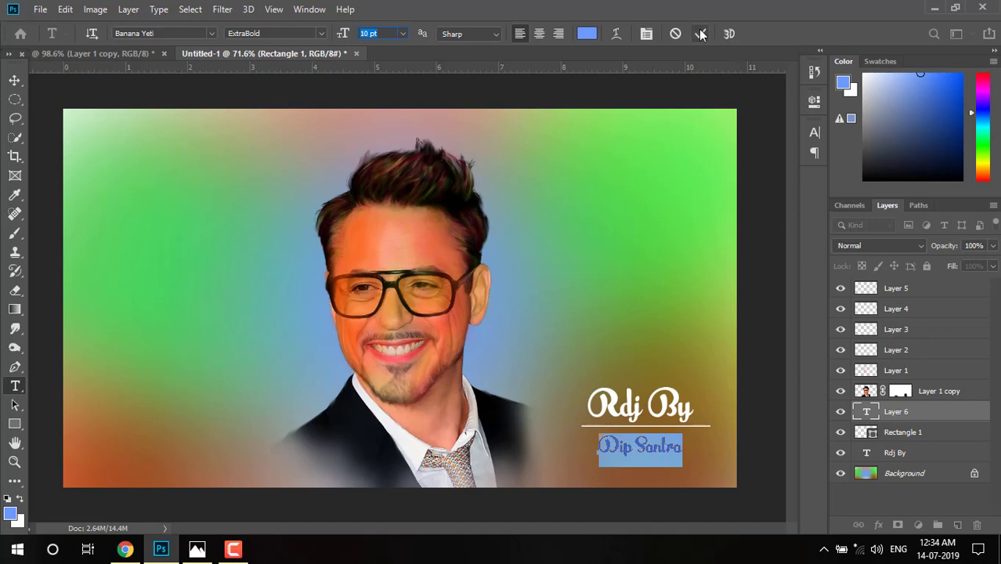
{"action": "left_click", "coordinate": [701, 34]}
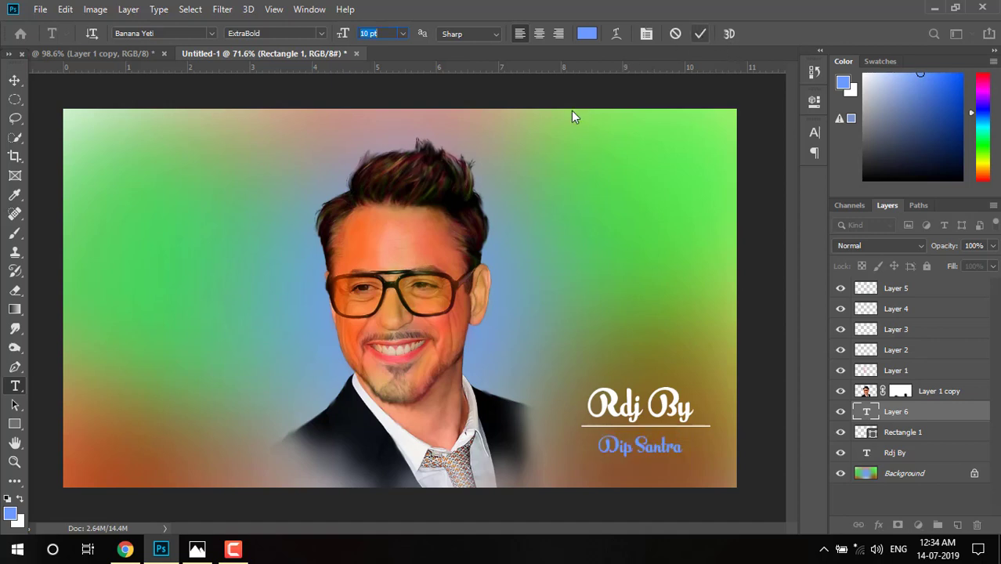
Recolour the Dip Santra subtitle white and commit it
{"action": "left_click", "coordinate": [642, 450]}
{"action": "key", "text": "ctrl+a"}
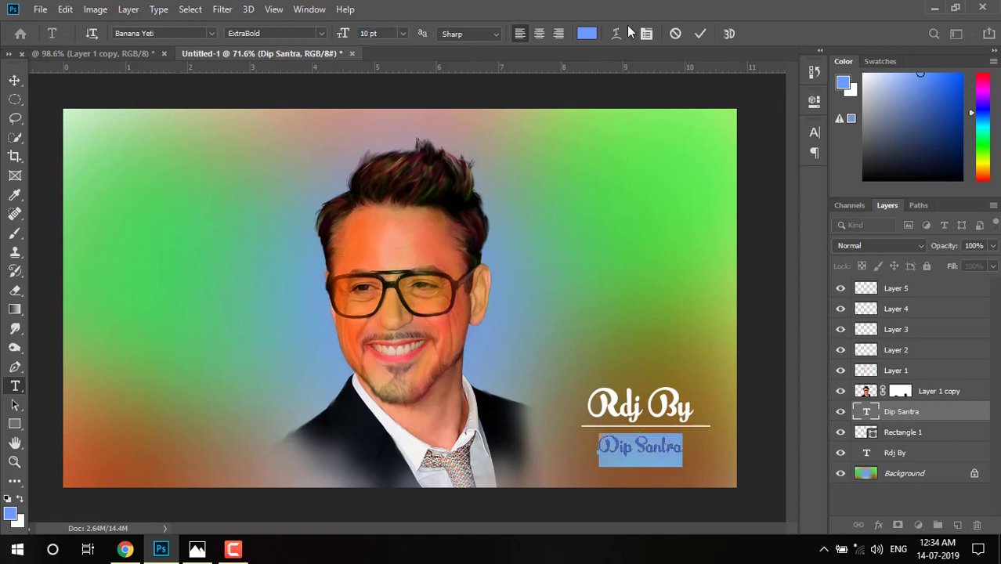
{"action": "left_click", "coordinate": [586, 32]}
{"action": "left_click_drag", "start_coordinate": [627, 227], "coordinate": [614, 213]}
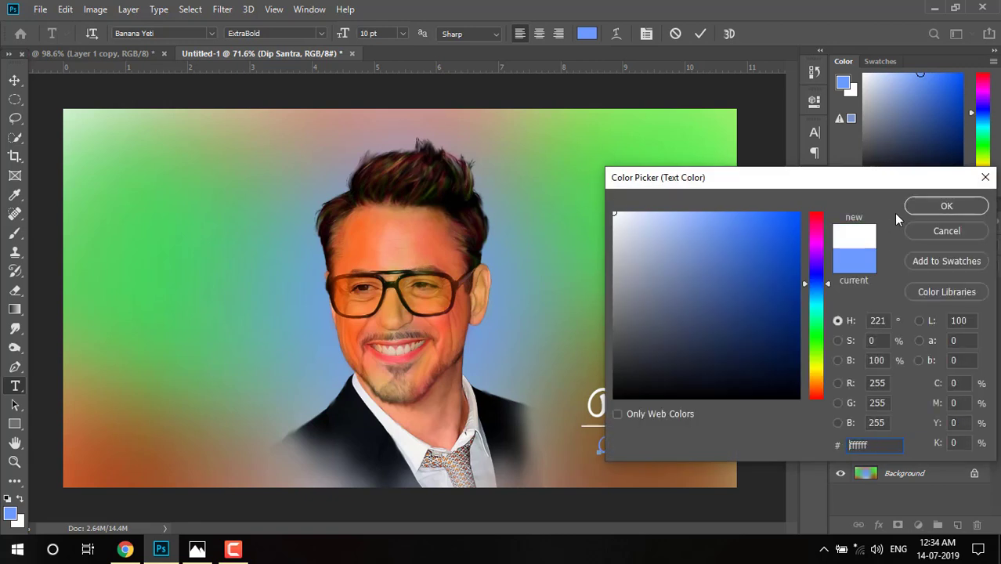
{"action": "left_click", "coordinate": [940, 206]}
{"action": "left_click", "coordinate": [700, 33]}
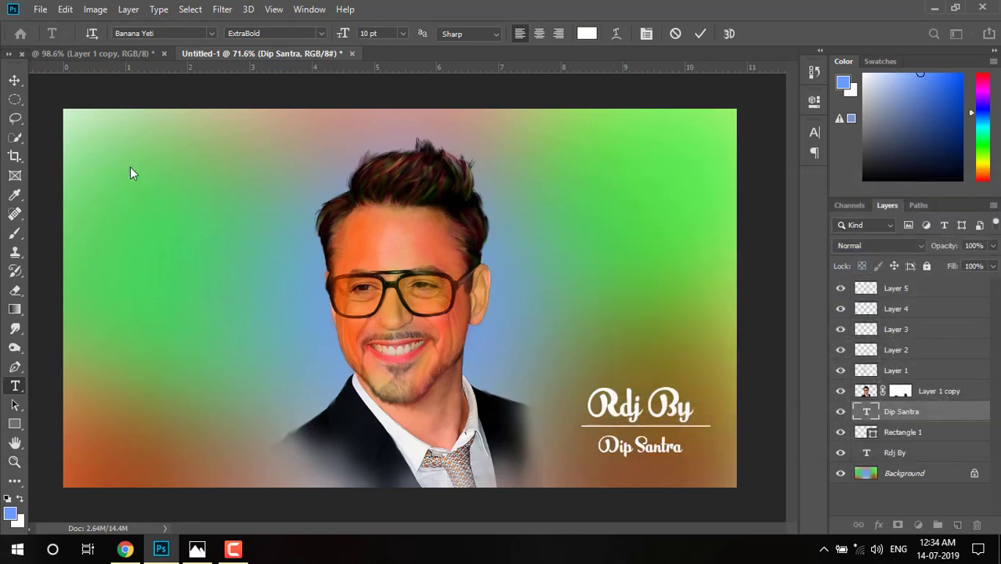
{"action": "left_click", "coordinate": [14, 80]}
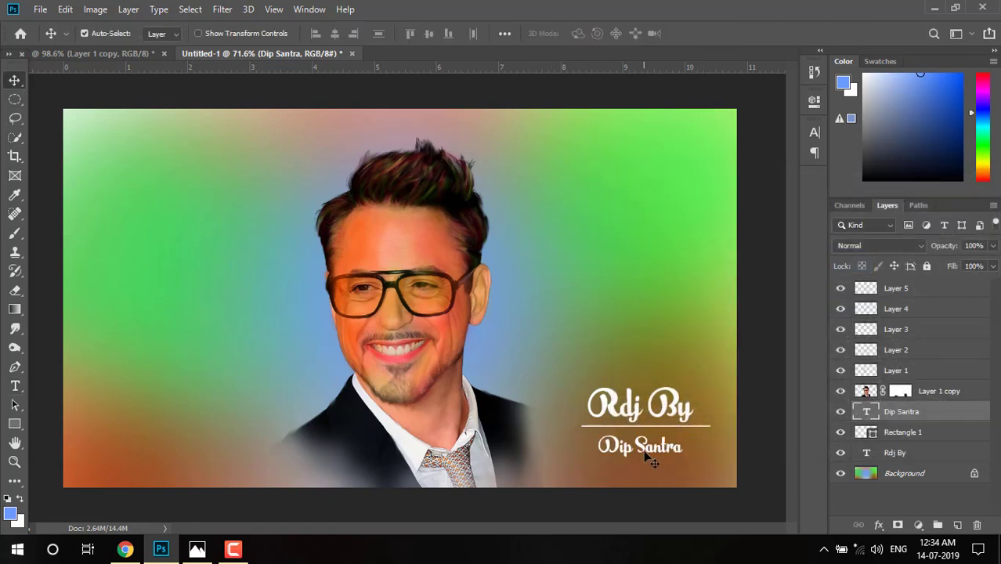
Nudge the subtitle right, then target the Background layer with an orange-yellow brush
{"action": "left_click_drag", "start_coordinate": [648, 460], "coordinate": [657, 459]}
{"action": "scroll", "coordinate": [530, 379], "scroll_direction": "down", "scroll_amount": 3}
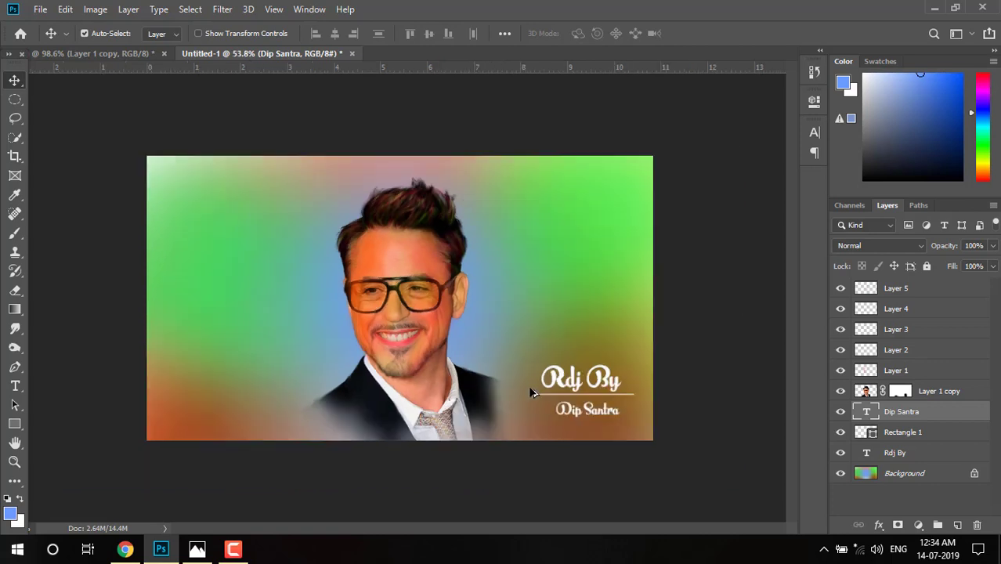
{"action": "scroll", "coordinate": [529, 391], "scroll_direction": "up", "scroll_amount": 2}
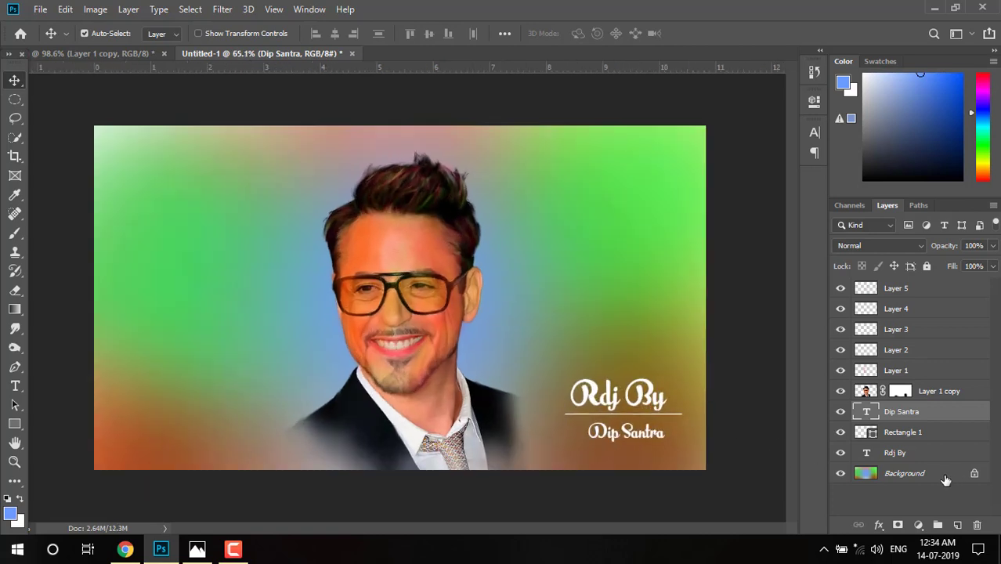
{"action": "left_click", "coordinate": [894, 477]}
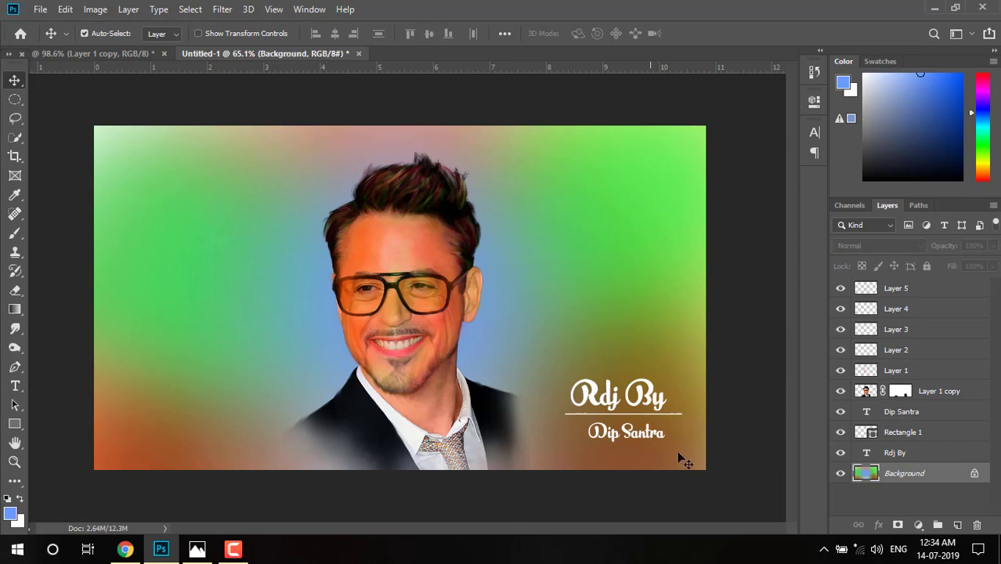
{"action": "left_click", "coordinate": [981, 165]}
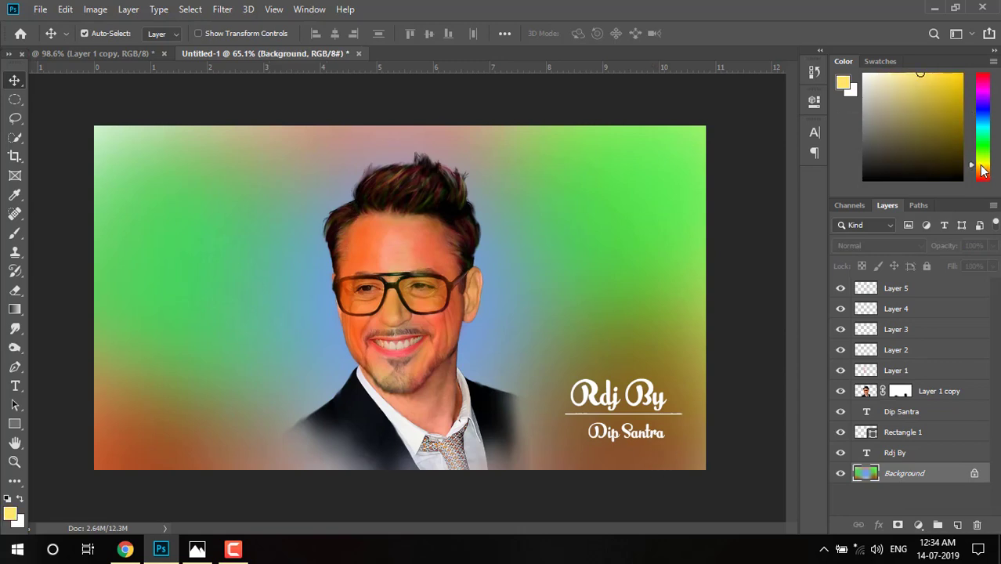
{"action": "left_click", "coordinate": [982, 168]}
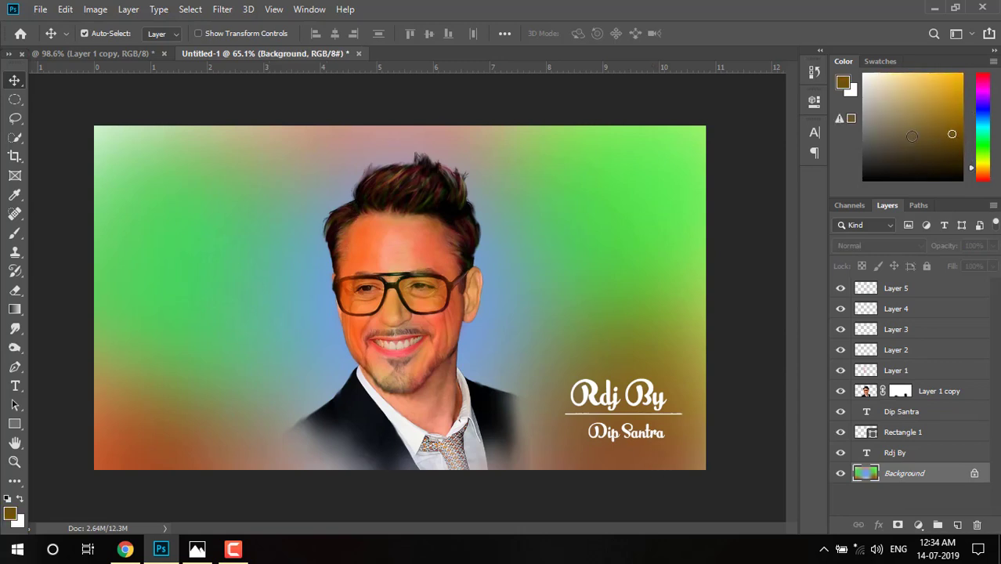
{"action": "left_click", "coordinate": [15, 235]}
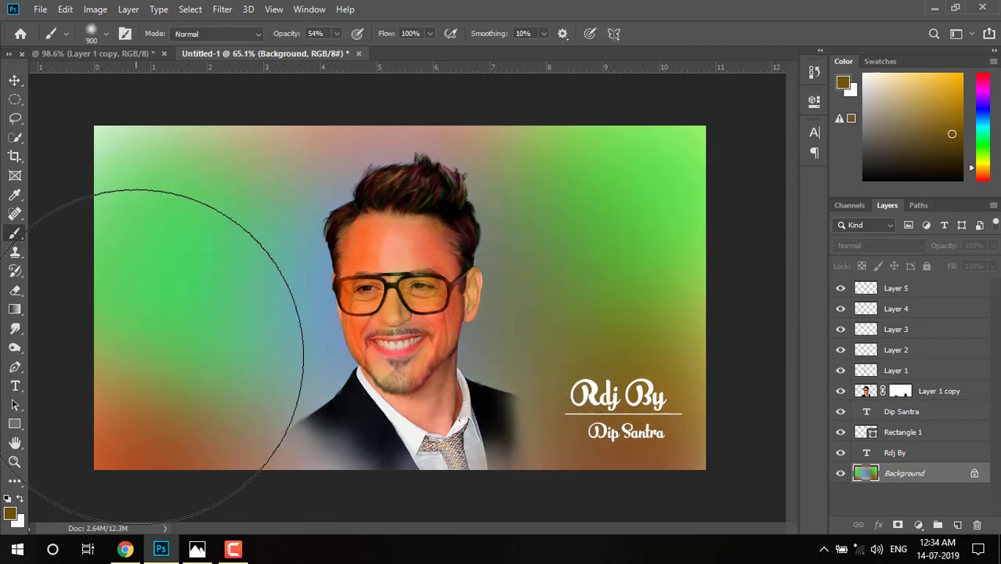
Paint warm olive over the left, right, lower-left and upper-right background at brush size 250
{"action": "left_click", "coordinate": [126, 287]}
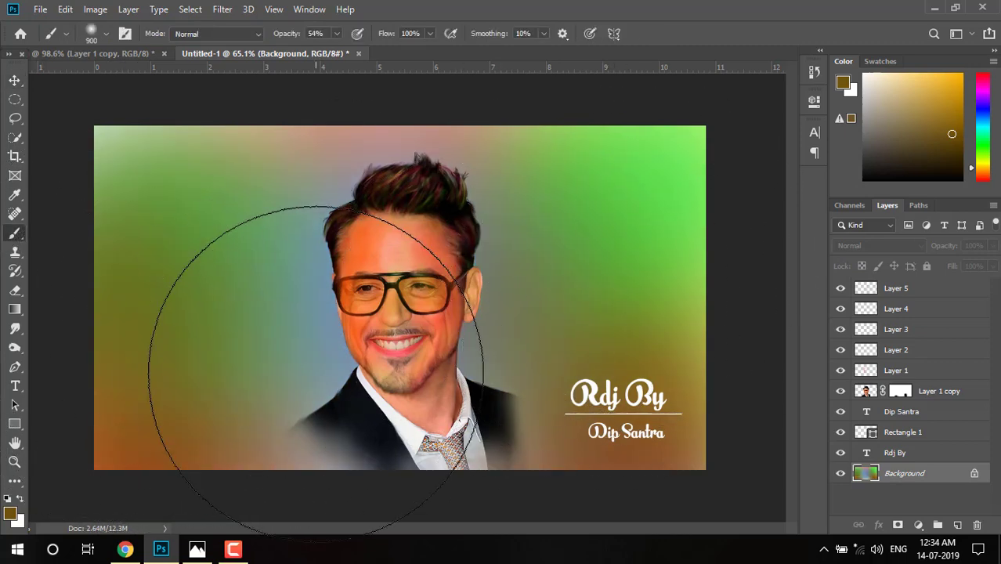
{"action": "key", "text": "bracketleft"}
{"action": "key", "text": "bracketleft"}
{"action": "key", "text": "bracketleft"}
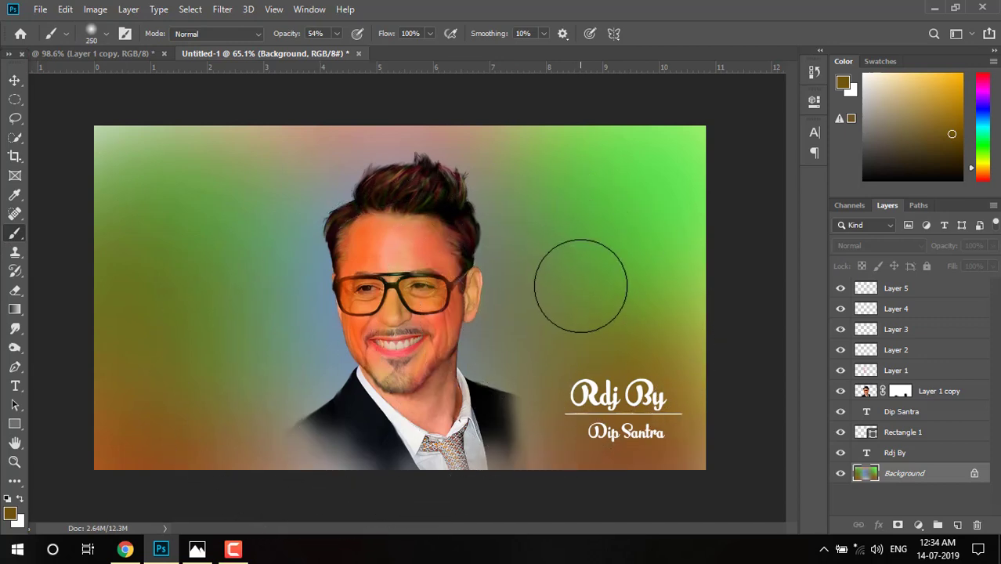
{"action": "mouse_move", "coordinate": [580, 286]}
{"action": "left_mouse_down"}
{"action": "mouse_move", "coordinate": [632, 319]}
{"action": "mouse_move", "coordinate": [665, 263]}
{"action": "mouse_move", "coordinate": [587, 419]}
{"action": "left_mouse_up"}
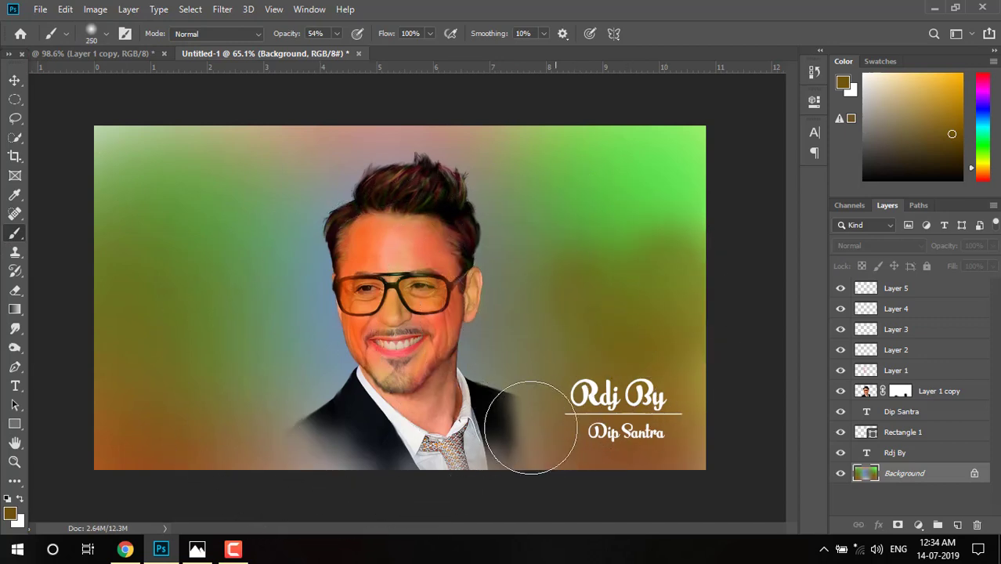
{"action": "left_click_drag", "start_coordinate": [253, 443], "coordinate": [259, 398]}
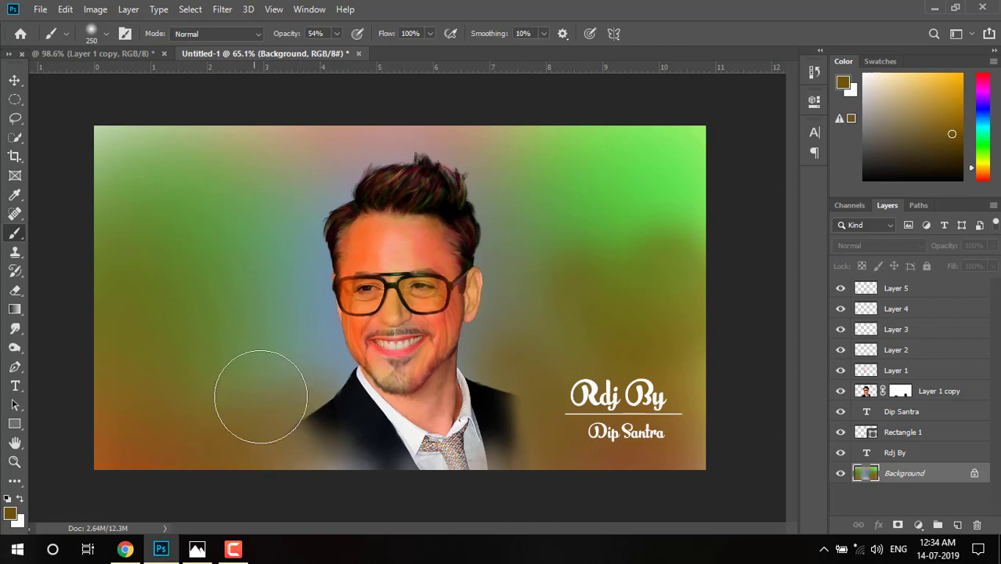
{"action": "mouse_move", "coordinate": [423, 157]}
{"action": "left_mouse_down"}
{"action": "mouse_move", "coordinate": [492, 223]}
{"action": "mouse_move", "coordinate": [692, 161]}
{"action": "mouse_move", "coordinate": [644, 202]}
{"action": "left_mouse_up"}
{"action": "left_click_drag", "start_coordinate": [284, 228], "coordinate": [289, 299]}
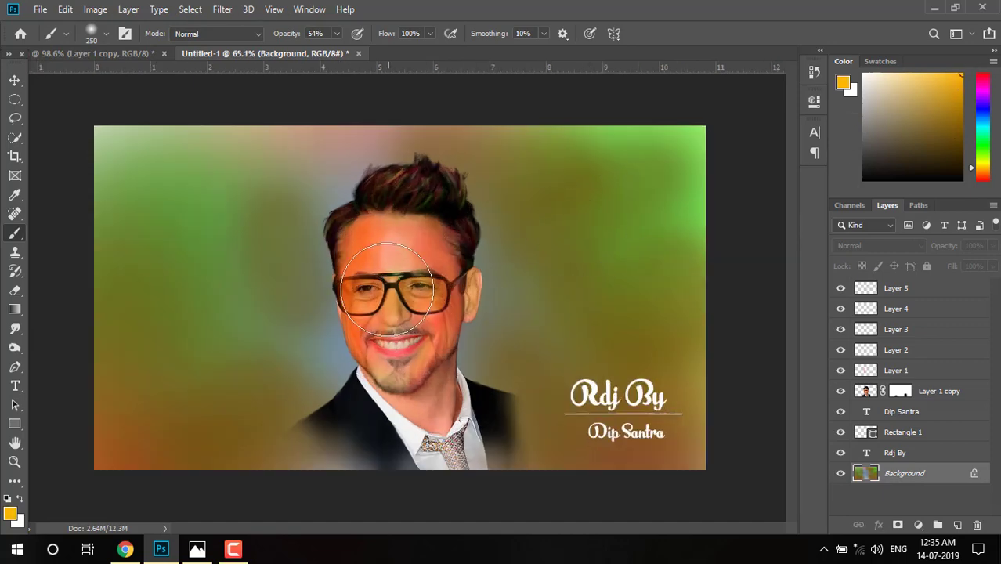
Enlarge the brush to 1000 and wash warm colour over the bluish tint around the face
{"action": "key", "text": "bracketright"}
{"action": "key", "text": "bracketright"}
{"action": "key", "text": "bracketright"}
{"action": "key", "text": "bracketright"}
{"action": "key", "text": "bracketright"}
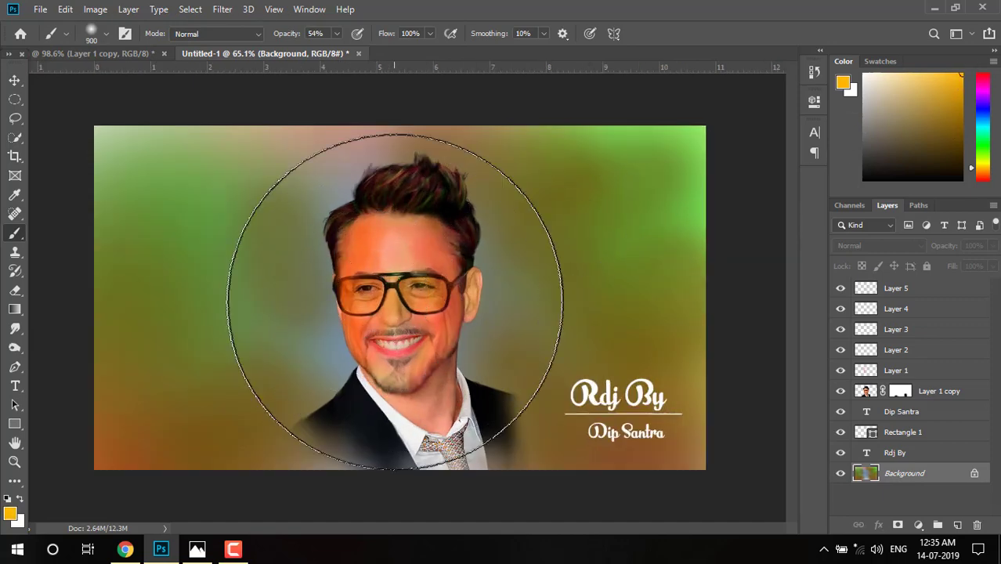
{"action": "key", "text": "bracketright"}
{"action": "key", "text": "bracketright"}
{"action": "key", "text": "bracketright"}
{"action": "left_click_drag", "start_coordinate": [400, 297], "coordinate": [335, 305]}
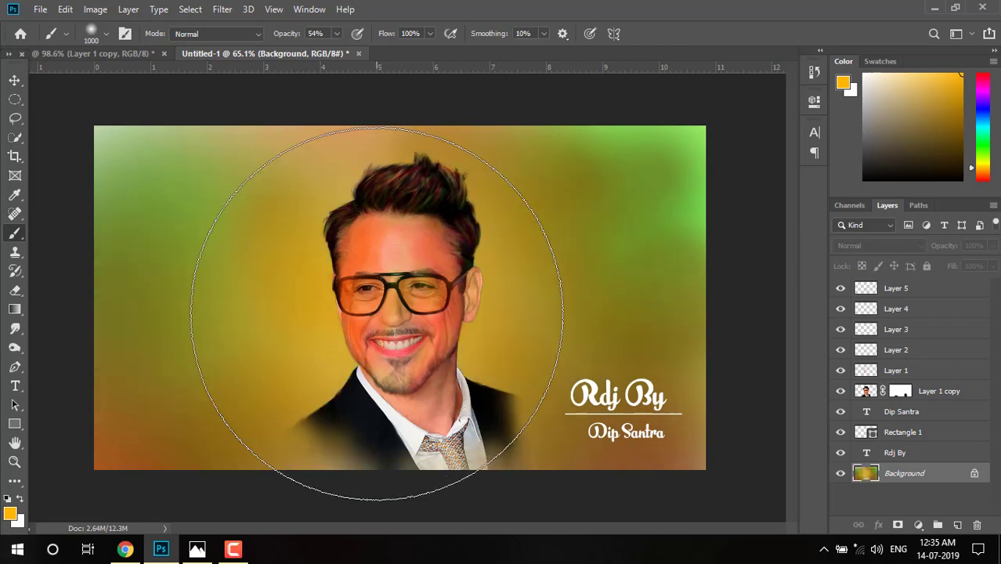
{"action": "left_click", "coordinate": [15, 80]}
Zoom around the canvas and switch the foreground colour to a dark green
{"action": "scroll", "coordinate": [472, 299], "scroll_direction": "down", "scroll_amount": 2}
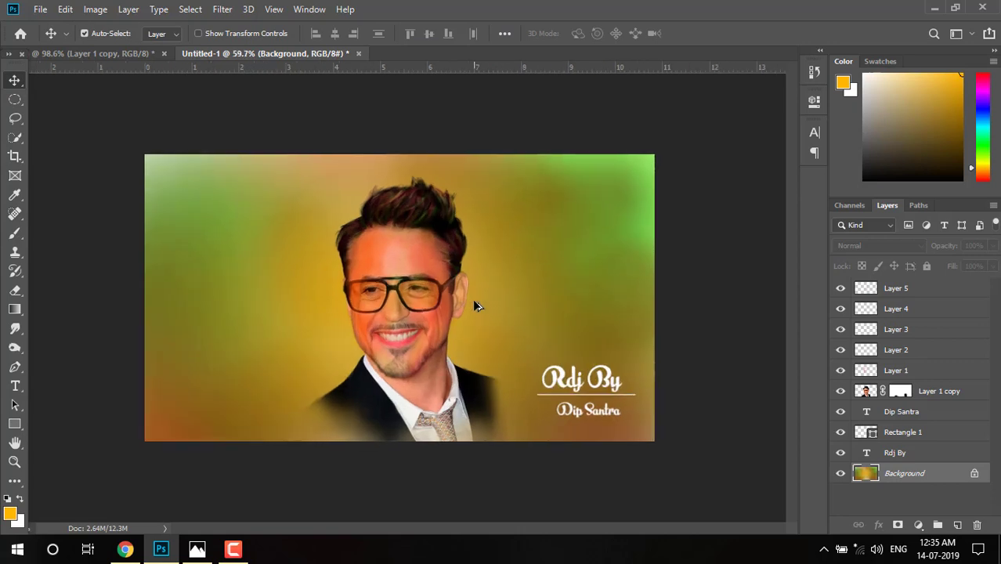
{"action": "scroll", "coordinate": [474, 299], "scroll_direction": "up", "scroll_amount": 2}
{"action": "scroll", "coordinate": [486, 296], "scroll_direction": "down", "scroll_amount": 1}
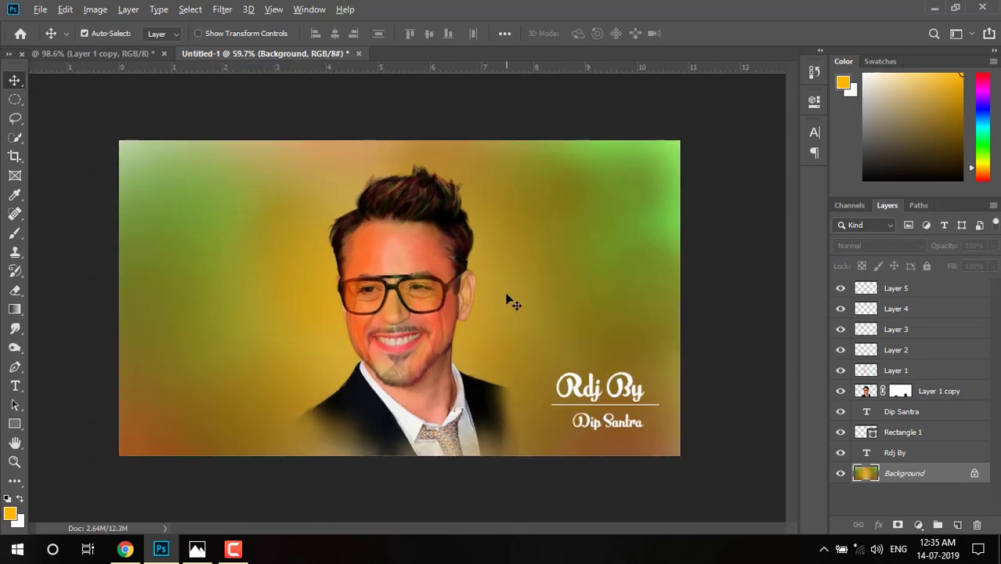
{"action": "scroll", "coordinate": [487, 302], "scroll_direction": "up", "scroll_amount": 2}
{"action": "left_click_drag", "start_coordinate": [986, 134], "coordinate": [986, 154]}
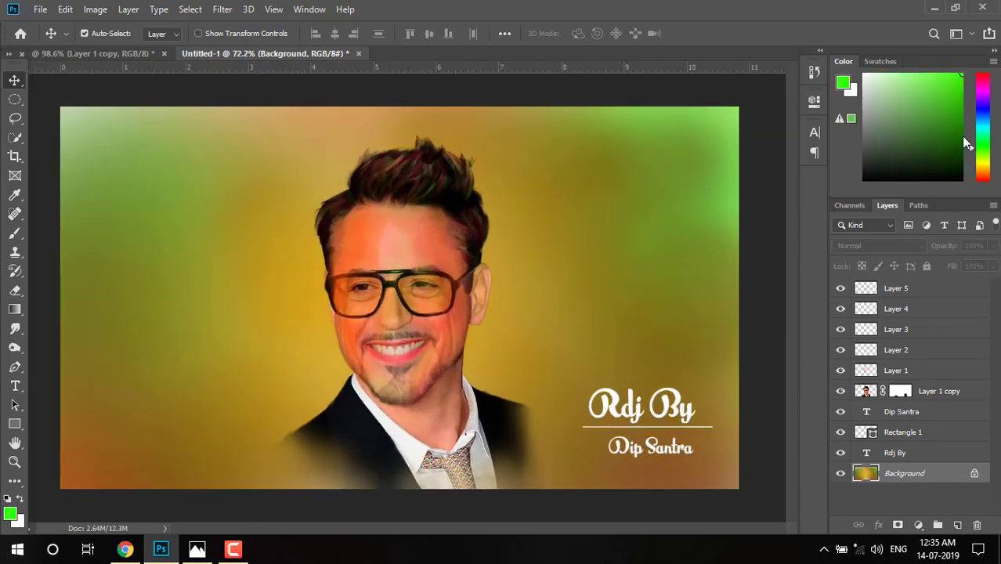